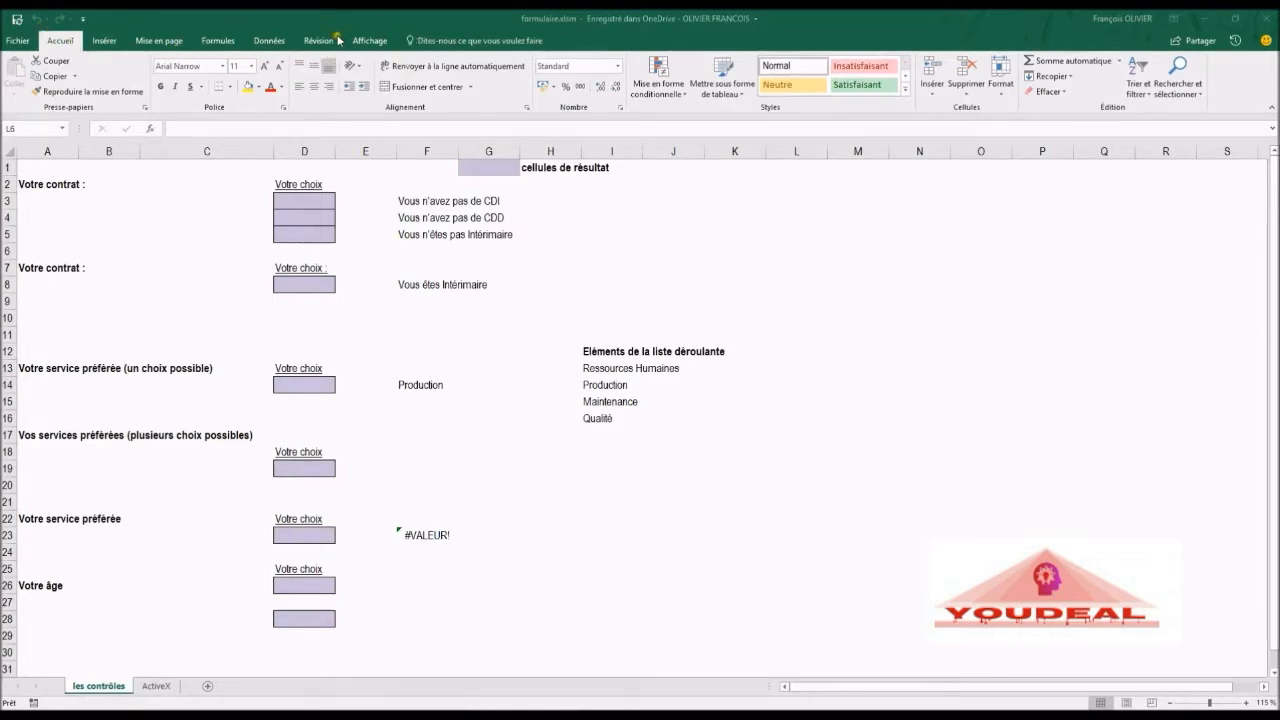
Step: Customize the ribbon to enable the Développeur tab
right_click(1240, 88)
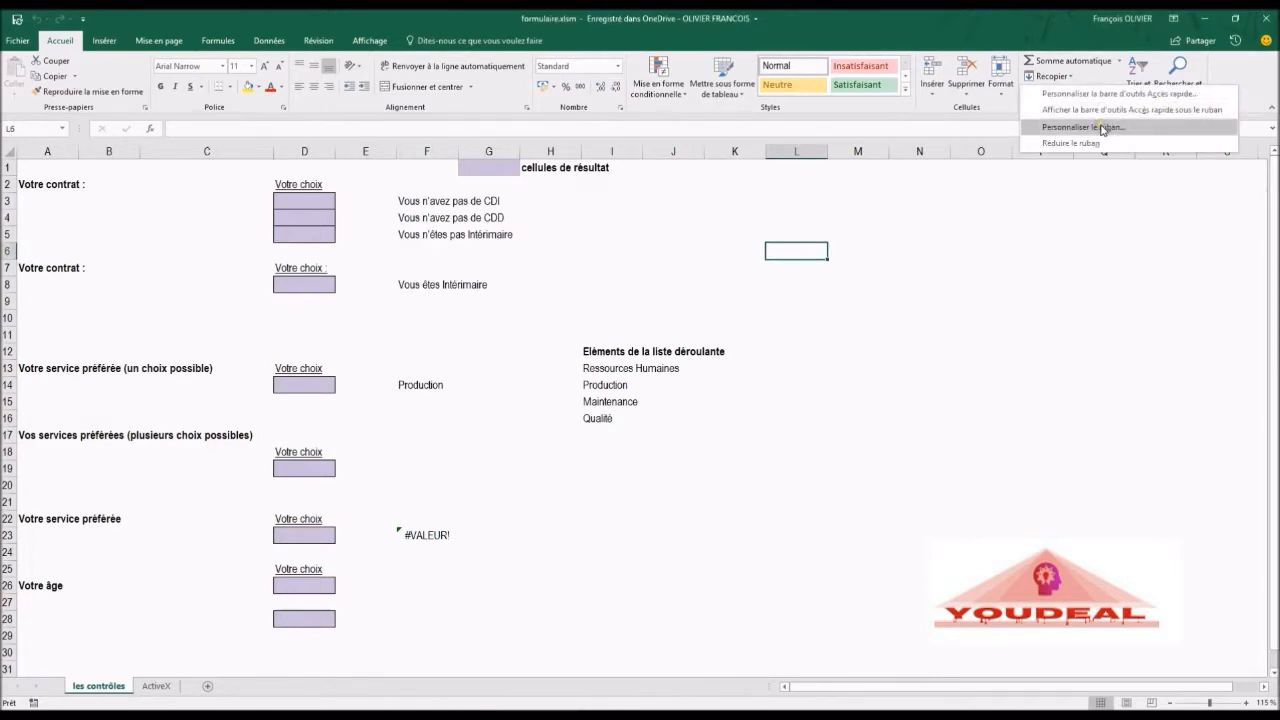
left_click(1174, 132)
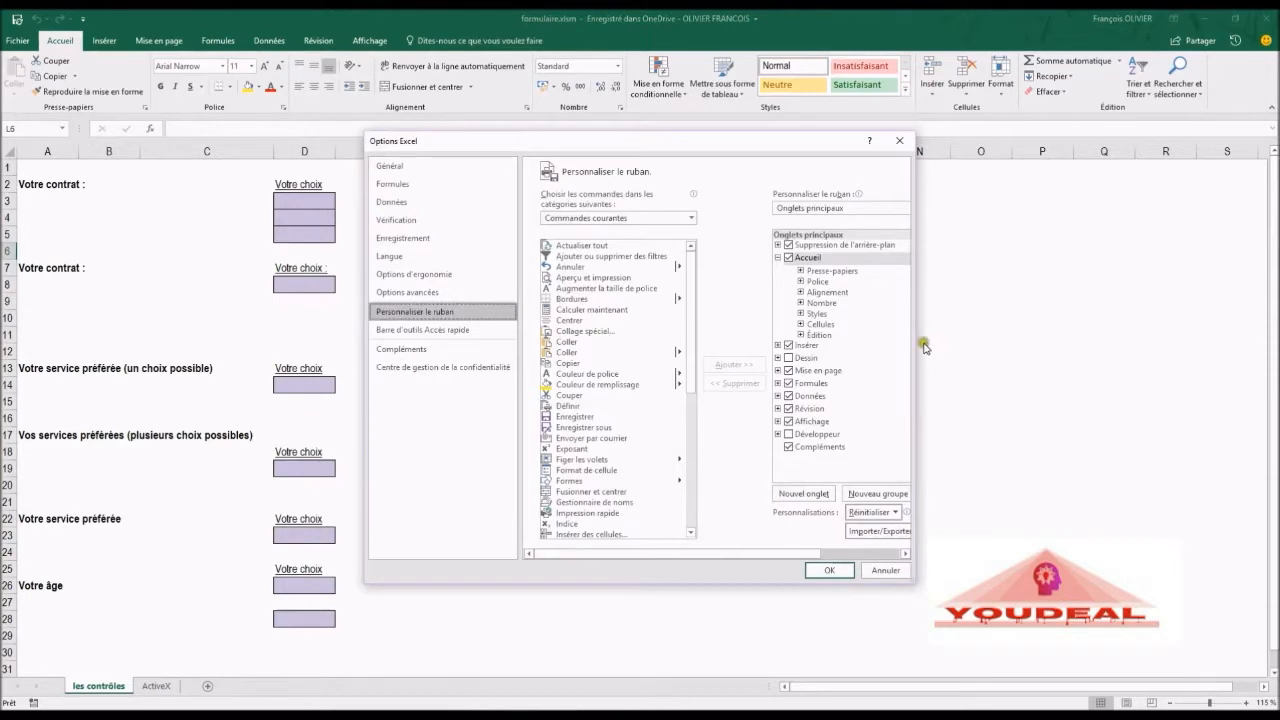
left_click_drag(915, 345, 1099, 345)
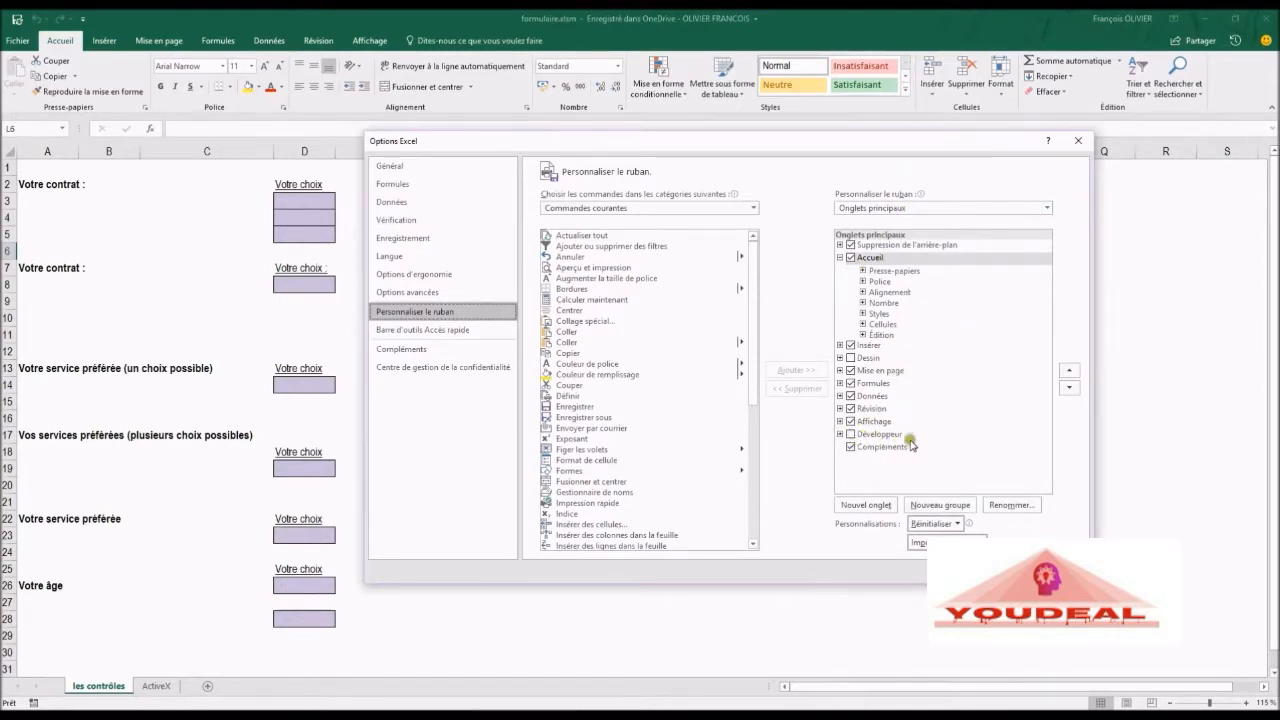
left_click(850, 436)
left_click(851, 436)
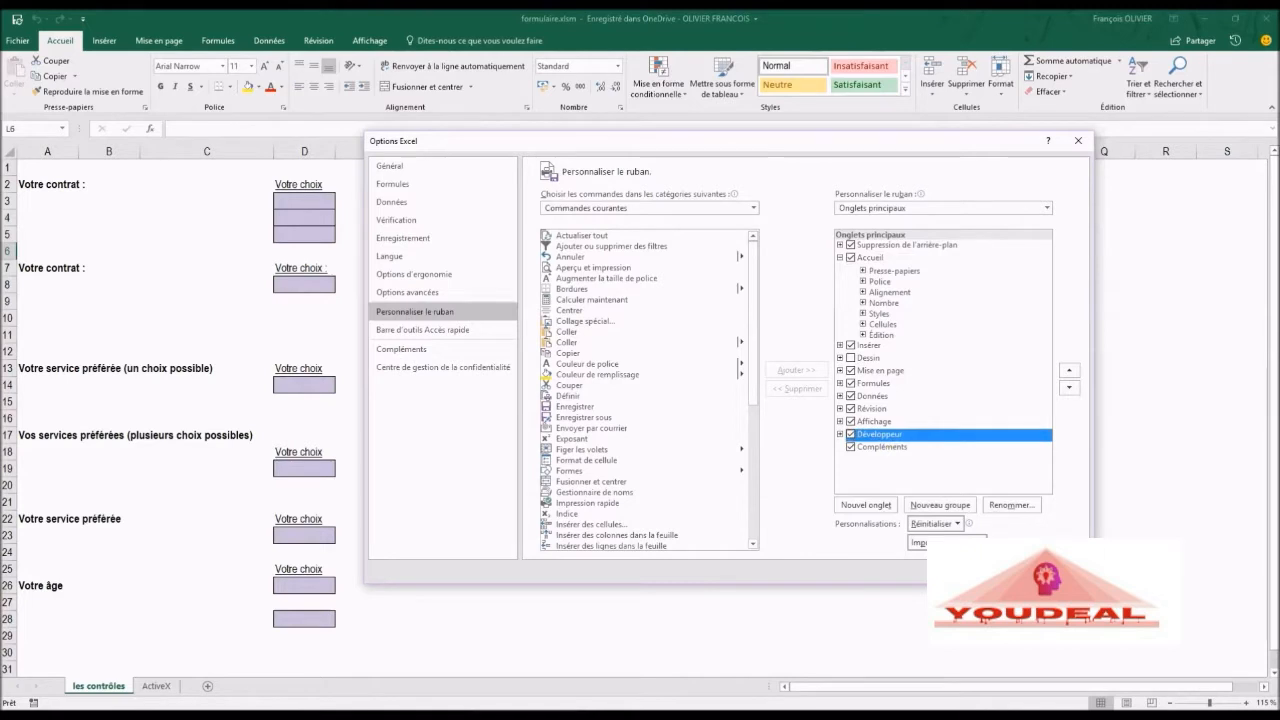
left_click(988, 571)
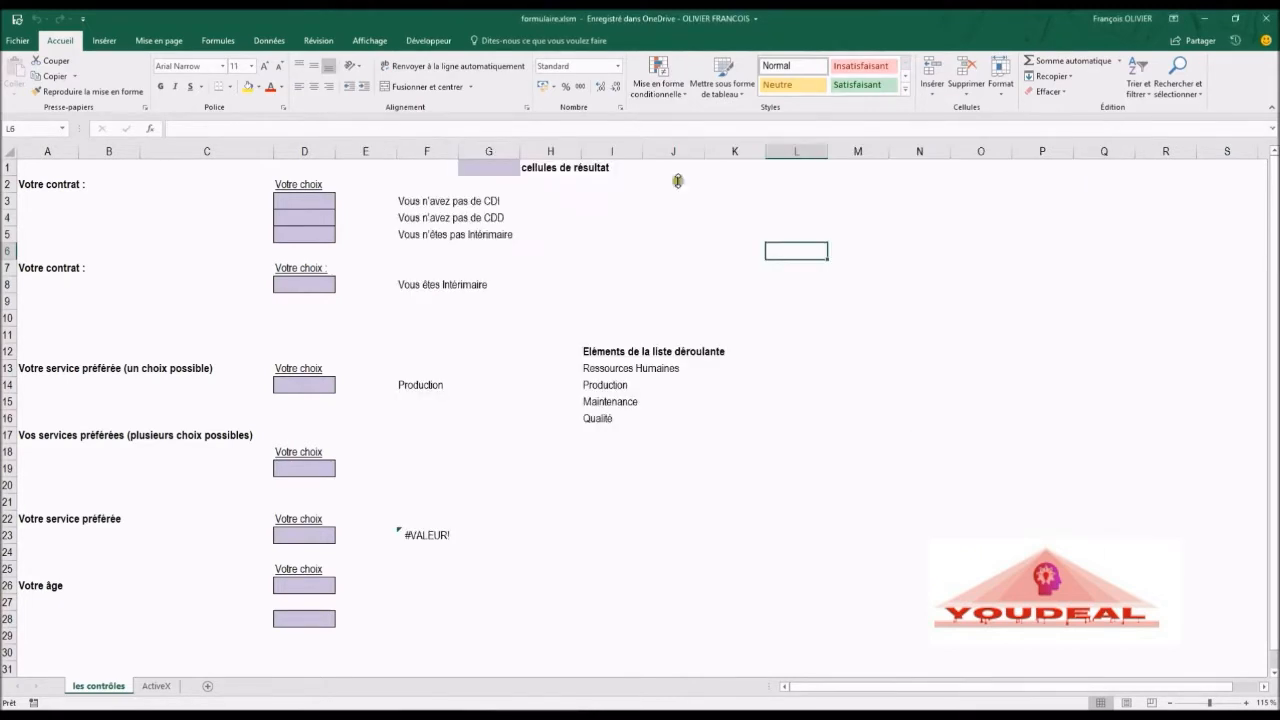
Step: Insert a form-control check box beside the first Votre contrat label, around cell A3
left_click(429, 41)
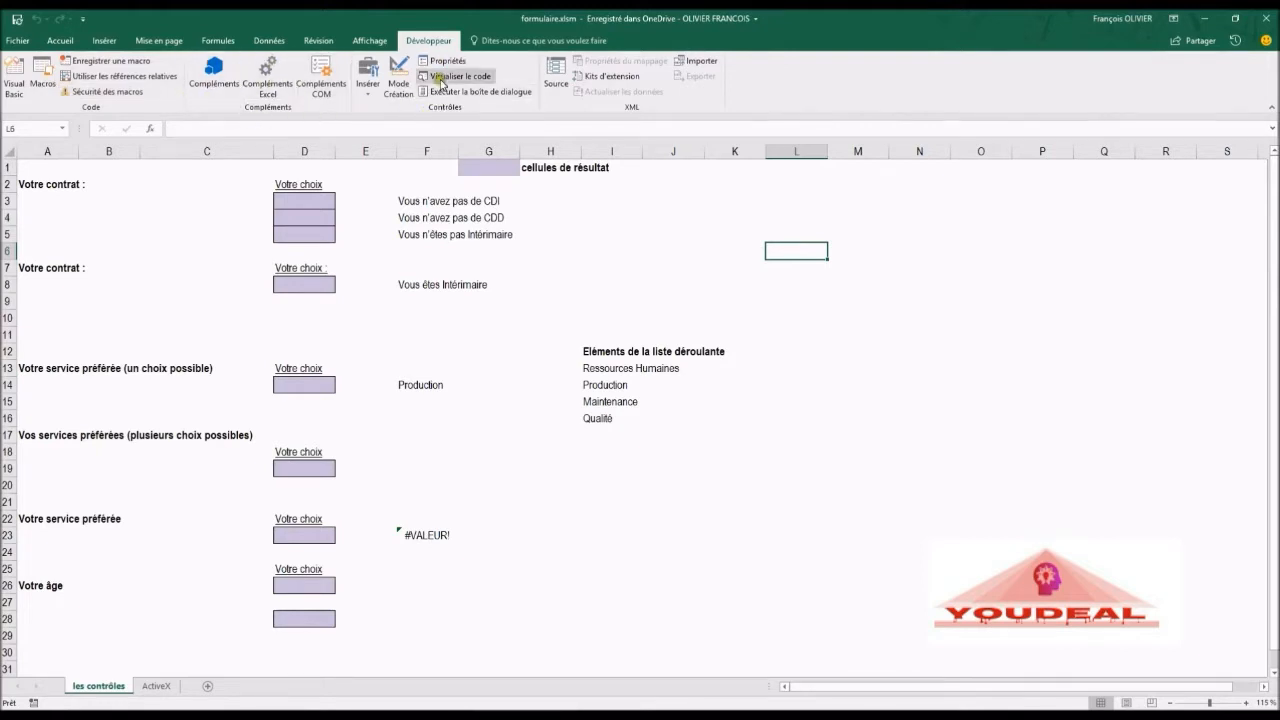
left_click(363, 90)
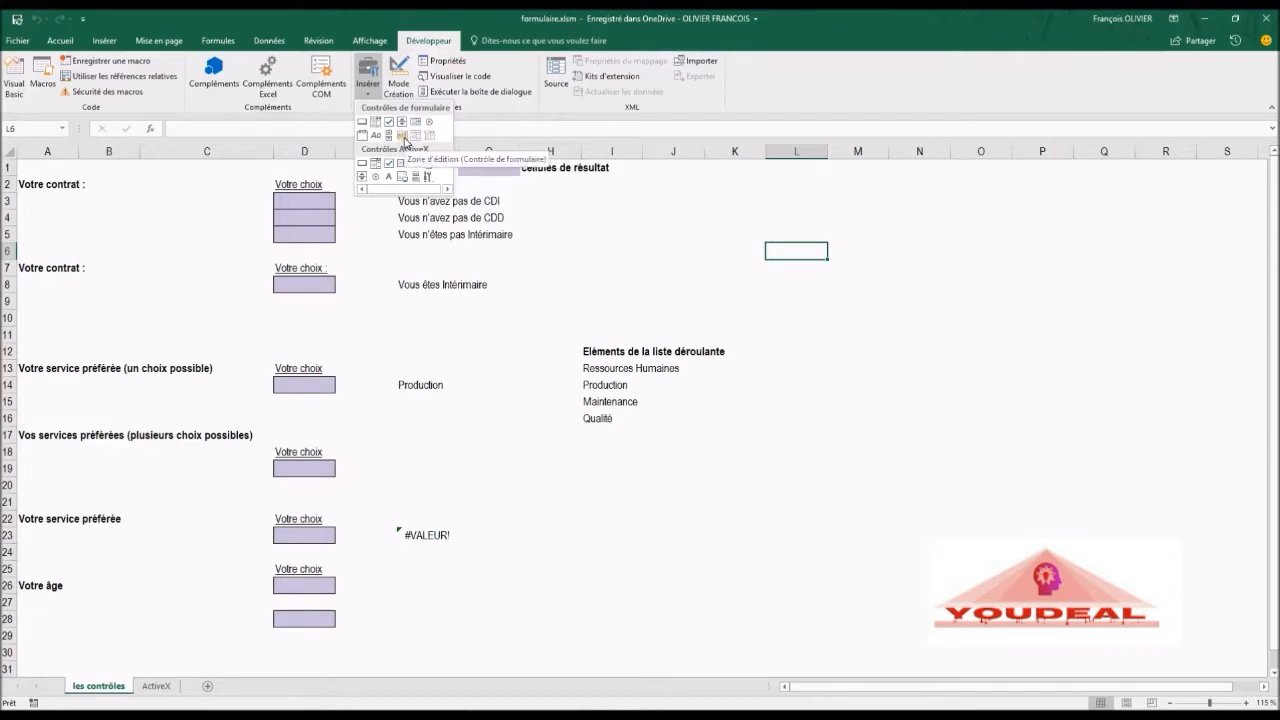
left_click(50, 212)
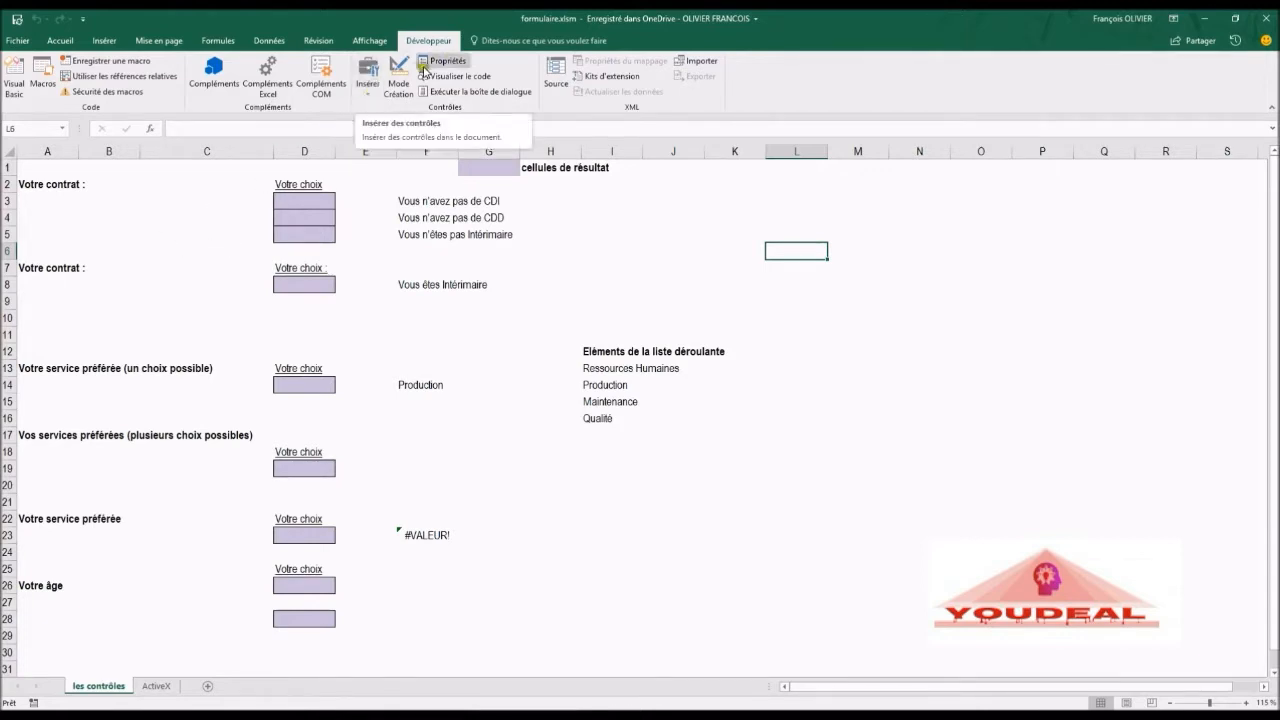
left_click(371, 88)
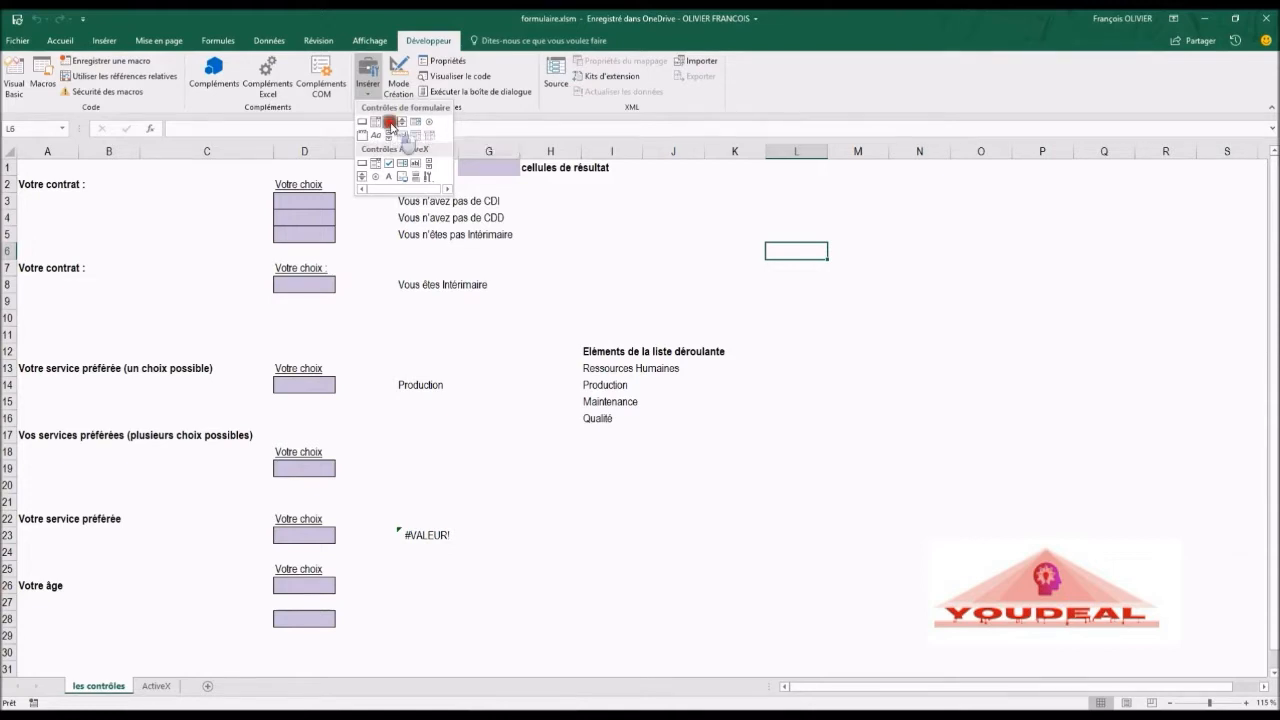
left_click(389, 121)
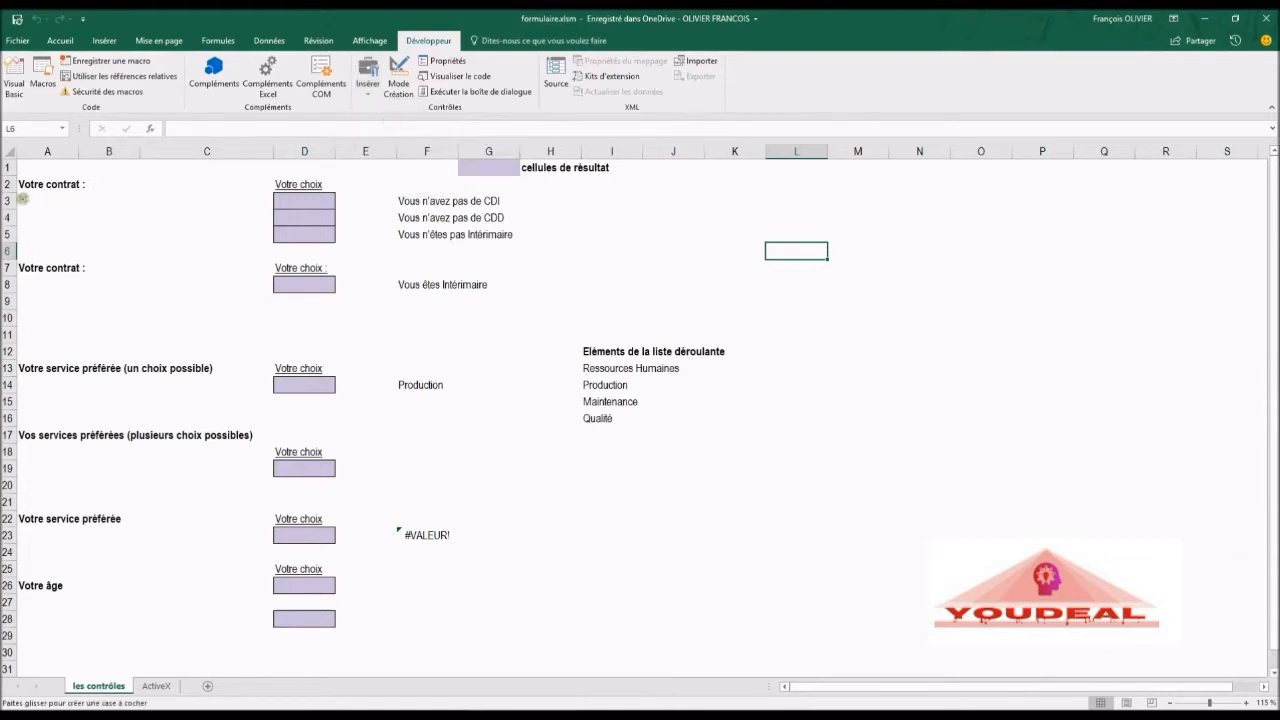
left_click_drag(27, 199, 128, 214)
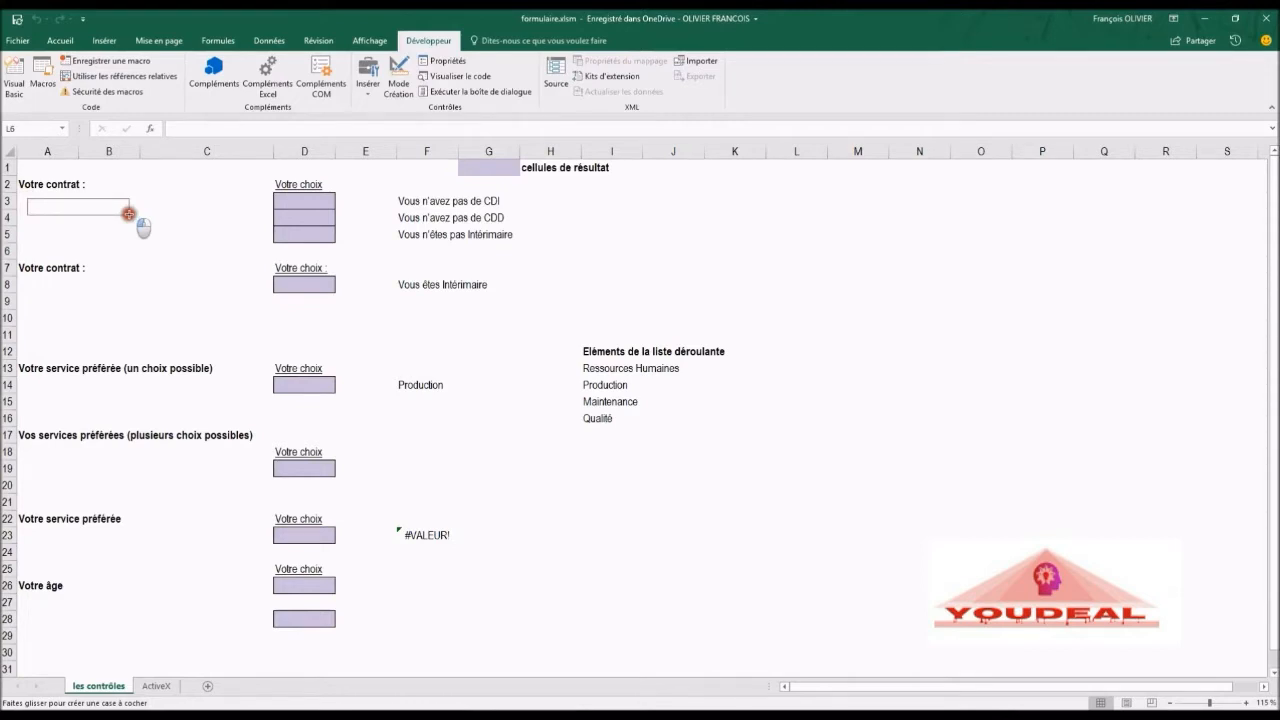
left_click_drag(128, 214, 128, 214)
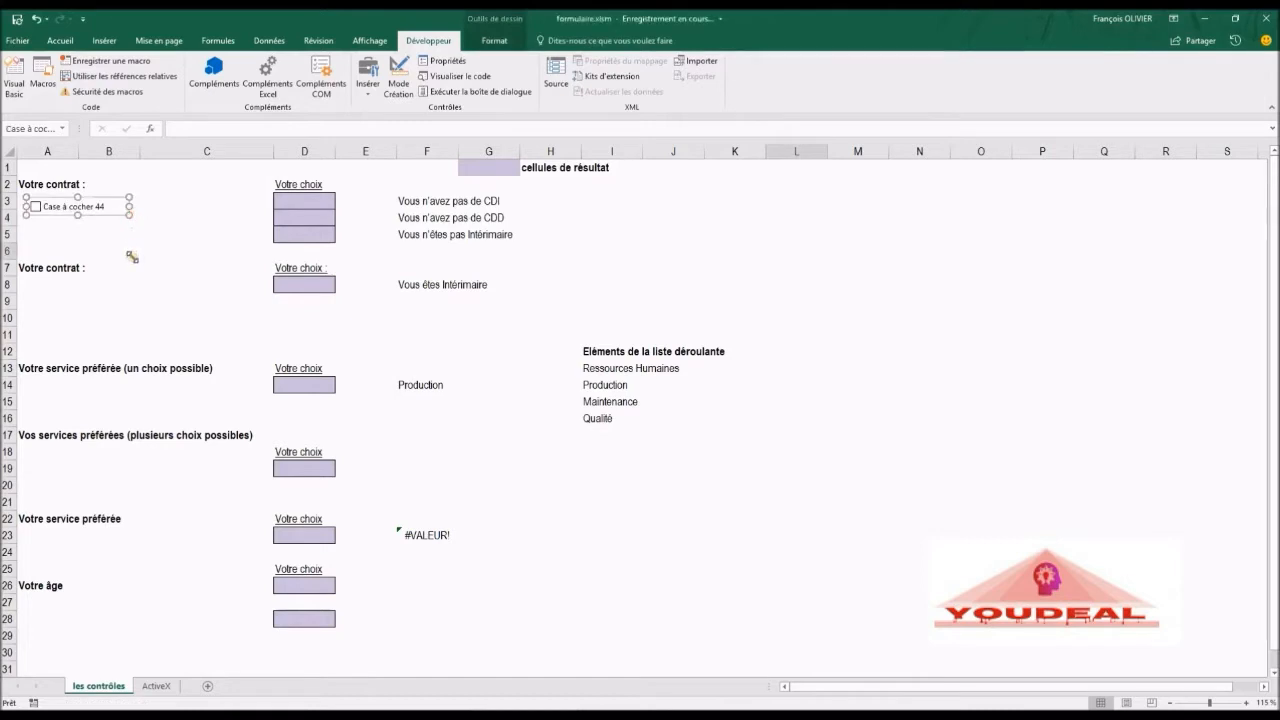
Step: Change the check box's label to CDI and shrink its frame to fit the text
left_click(100, 206)
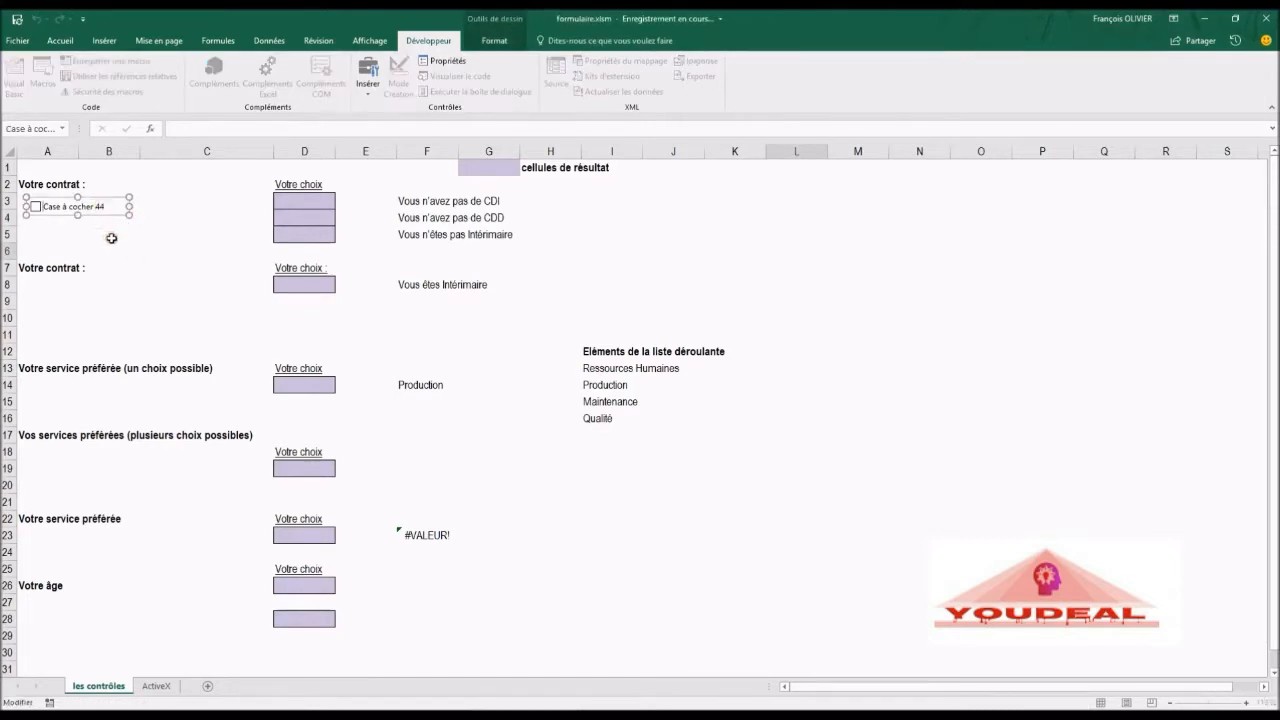
key("Delete")
key("Delete")
key("Delete")
key("Delete")
key("Delete")
key("Delete")
key("Delete")
key("Delete")
key("Delete")
key("Delete")
left_click_drag(132, 203, 91, 204)
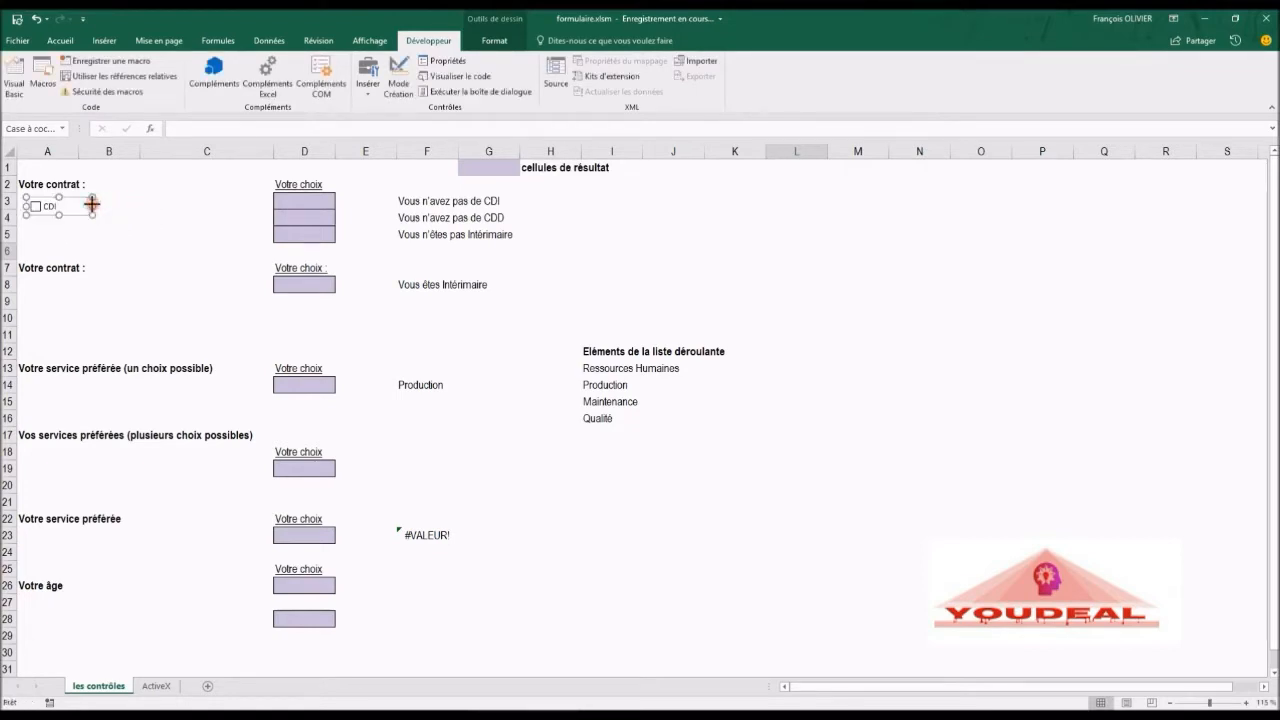
left_click(100, 204)
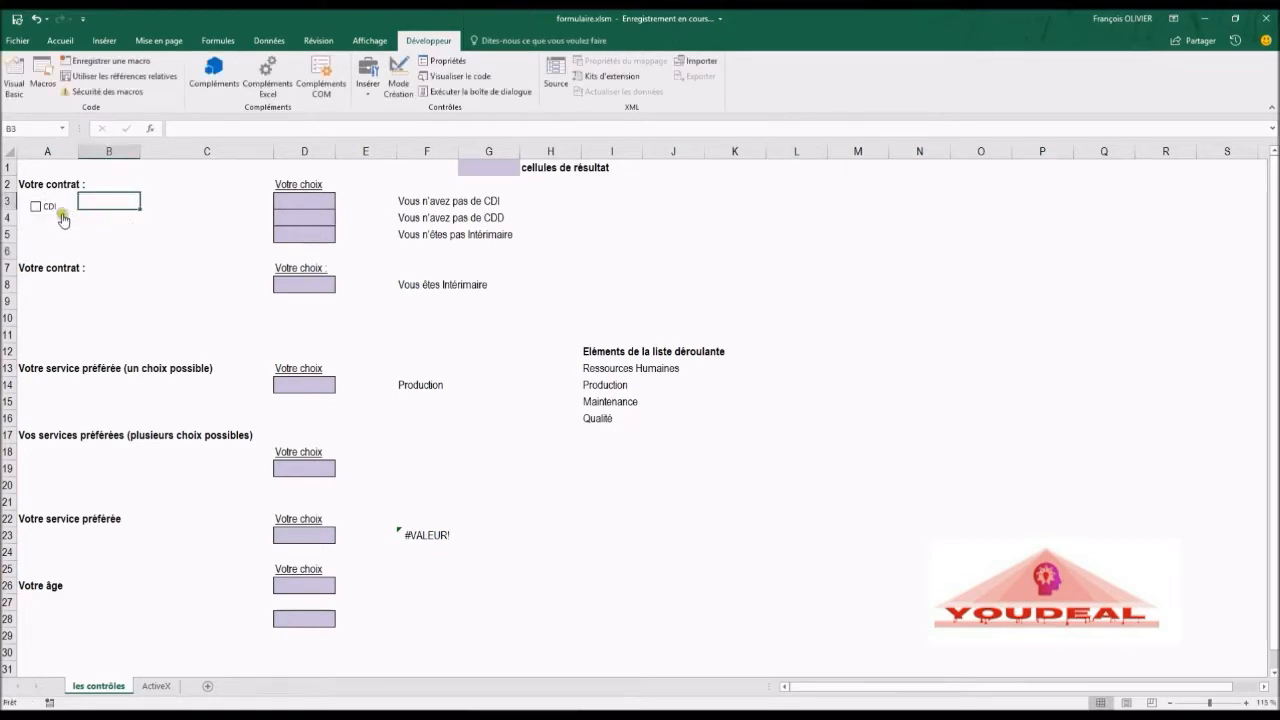
Step: Copy the CDI check box and paste two copies, placing one below the original
right_click(62, 214)
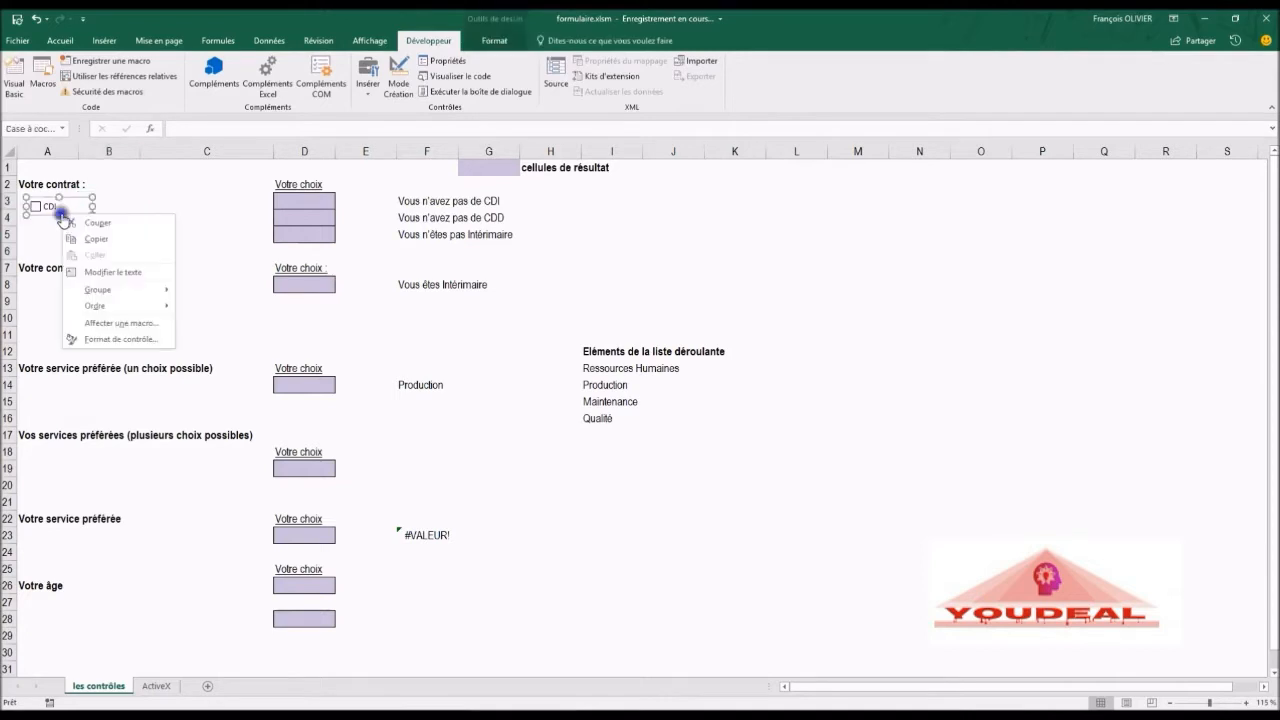
left_click(110, 239)
left_click(110, 234)
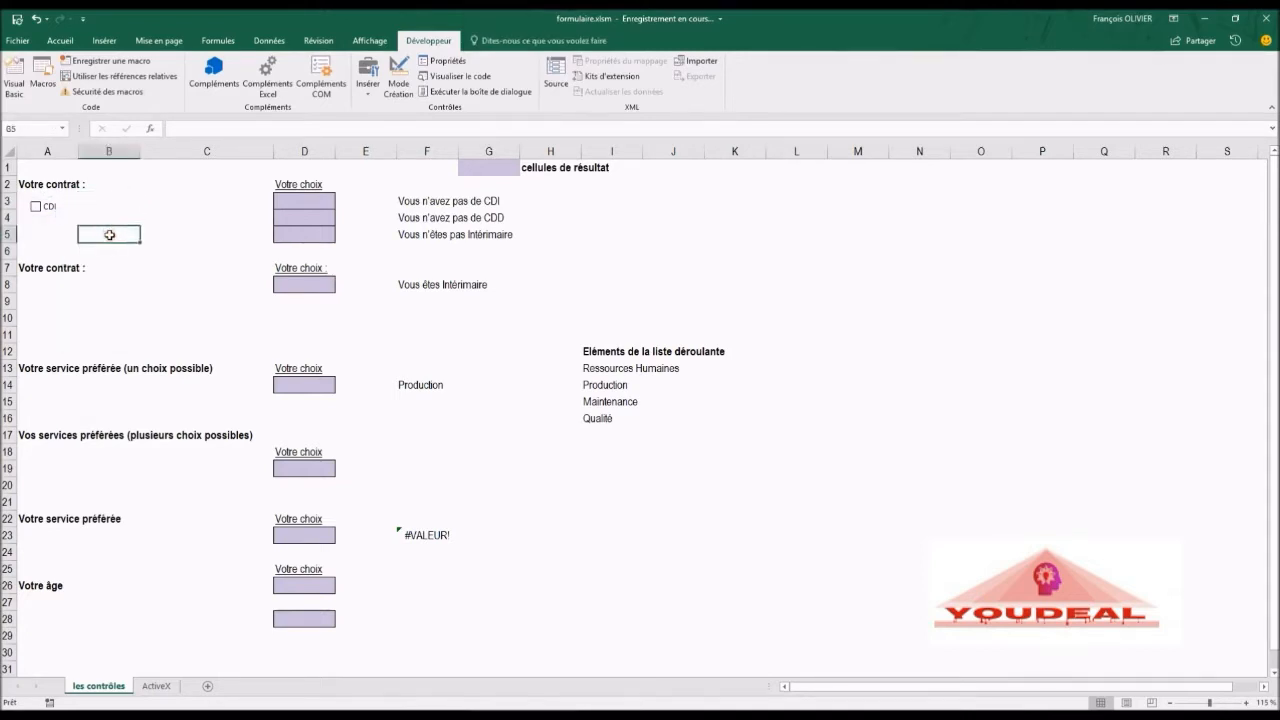
key("ctrl+v")
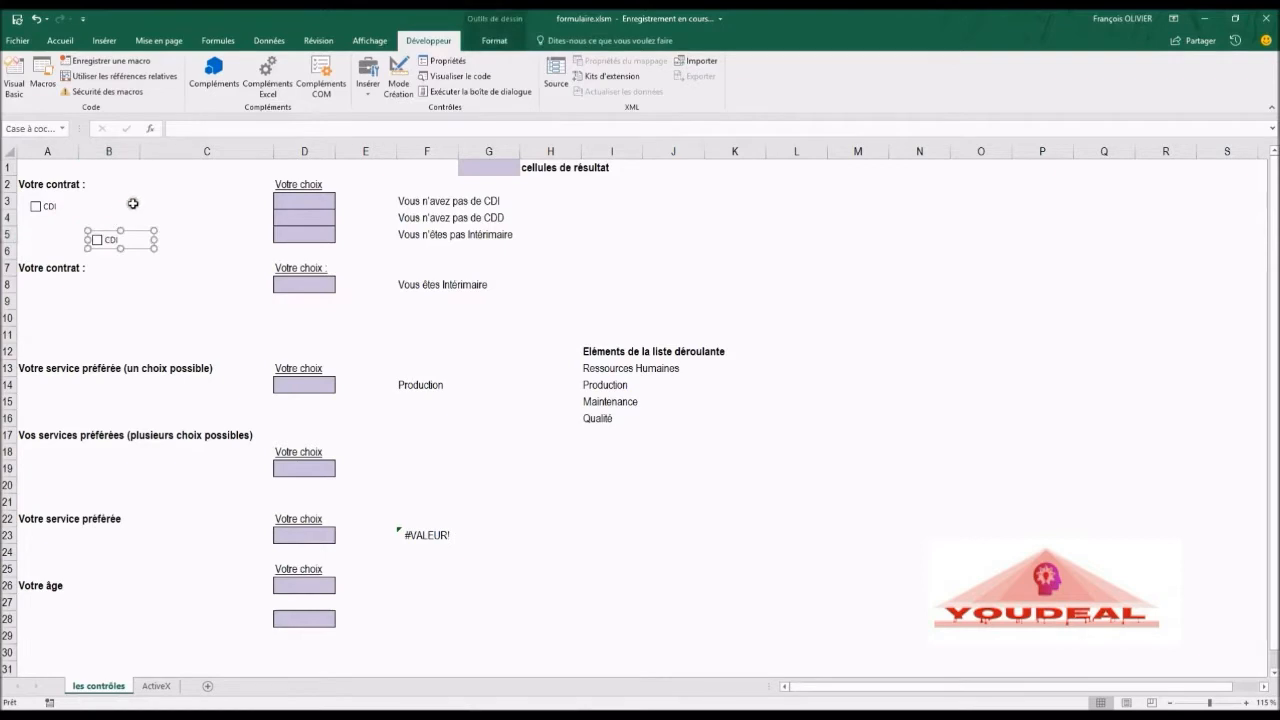
key("ctrl+v")
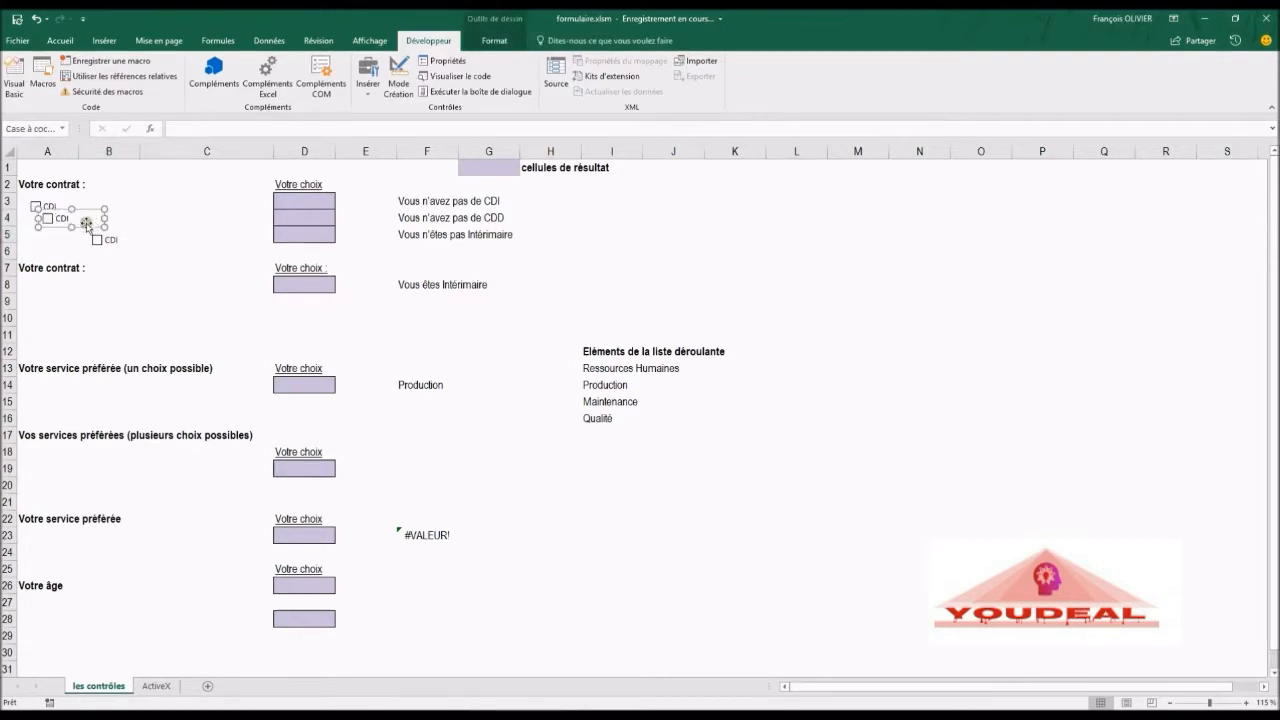
left_click_drag(82, 228, 75, 234)
left_click_drag(71, 234, 76, 235)
Step: Move the third check box under the others, select all three and align them to the left
right_click(111, 243)
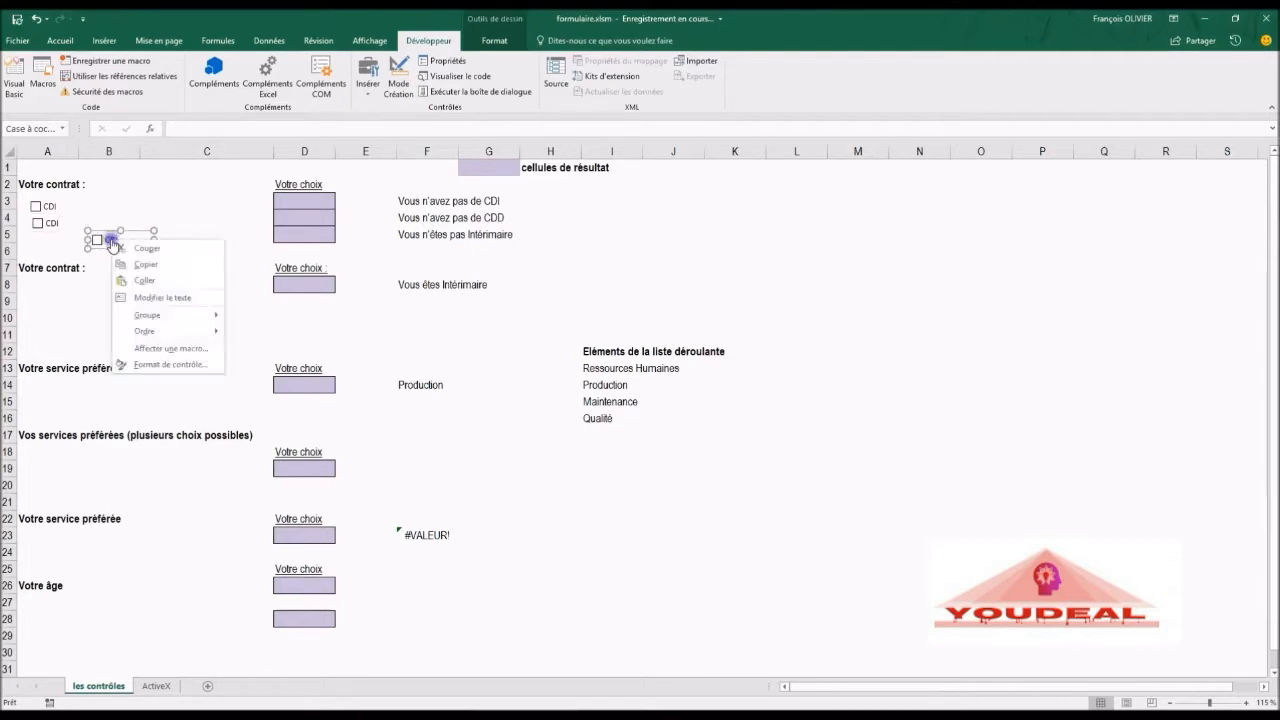
left_click(169, 15)
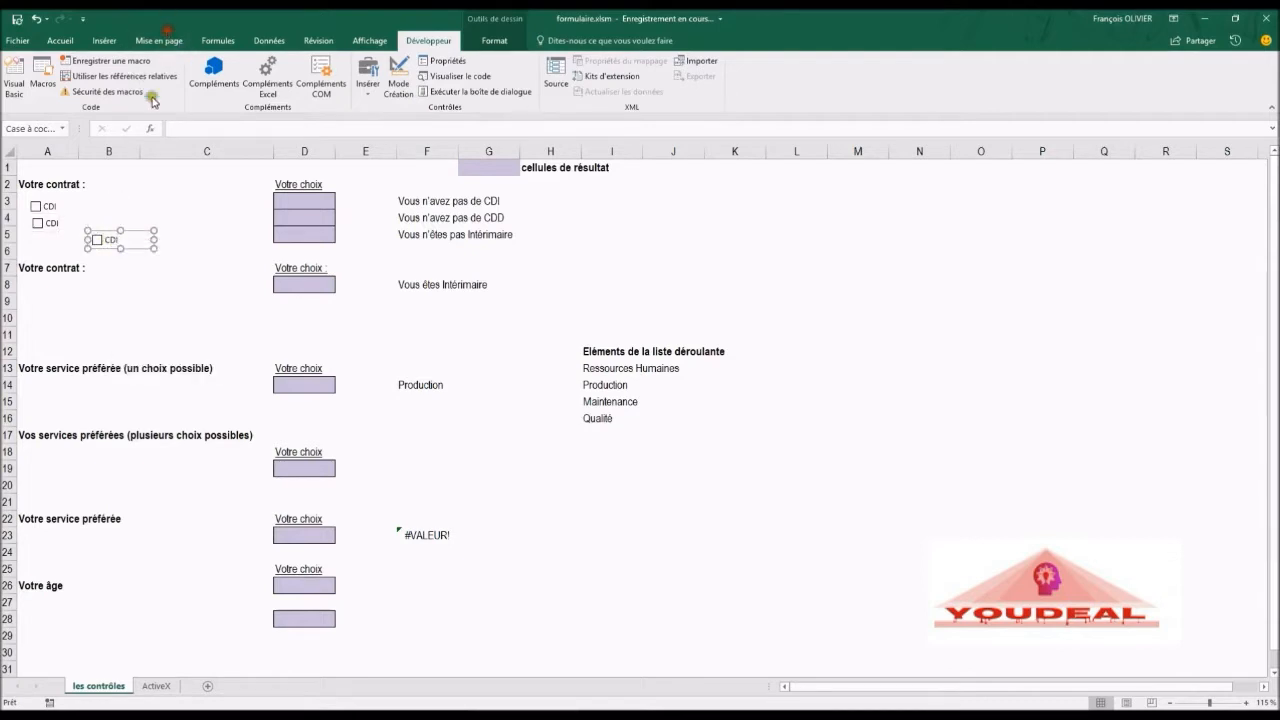
left_click_drag(134, 230, 74, 231)
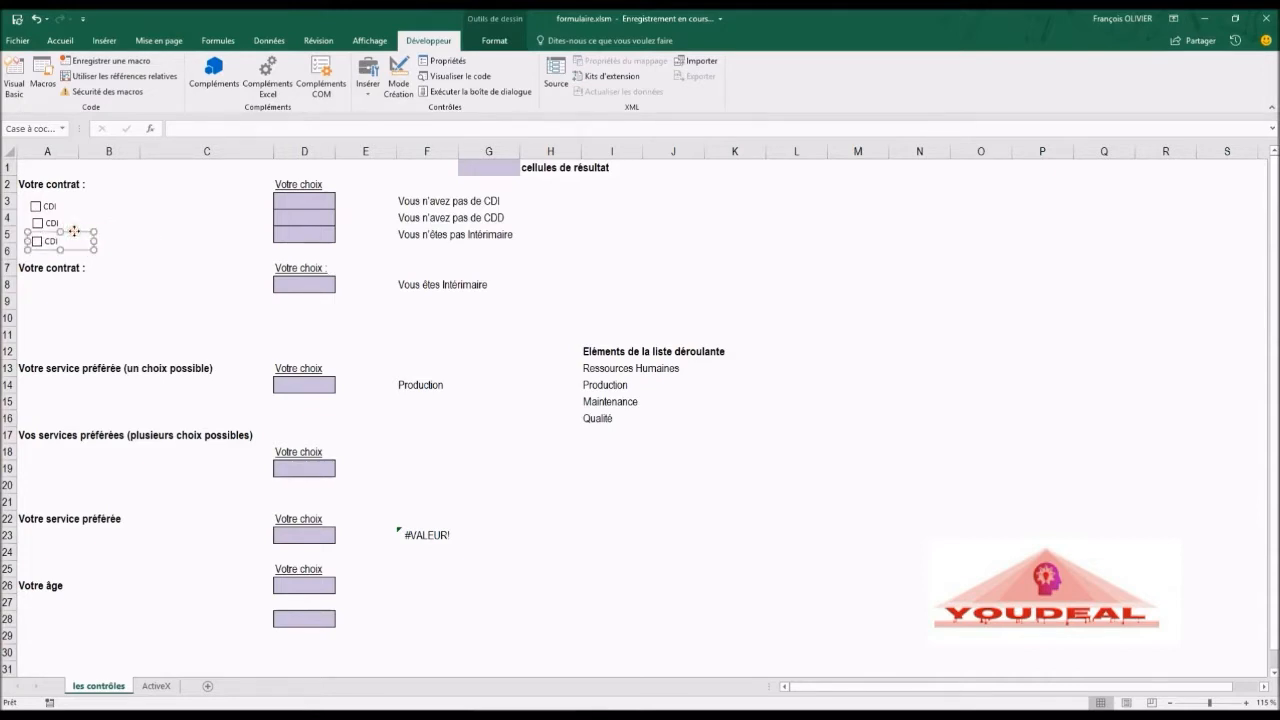
left_click(57, 223, "ctrl")
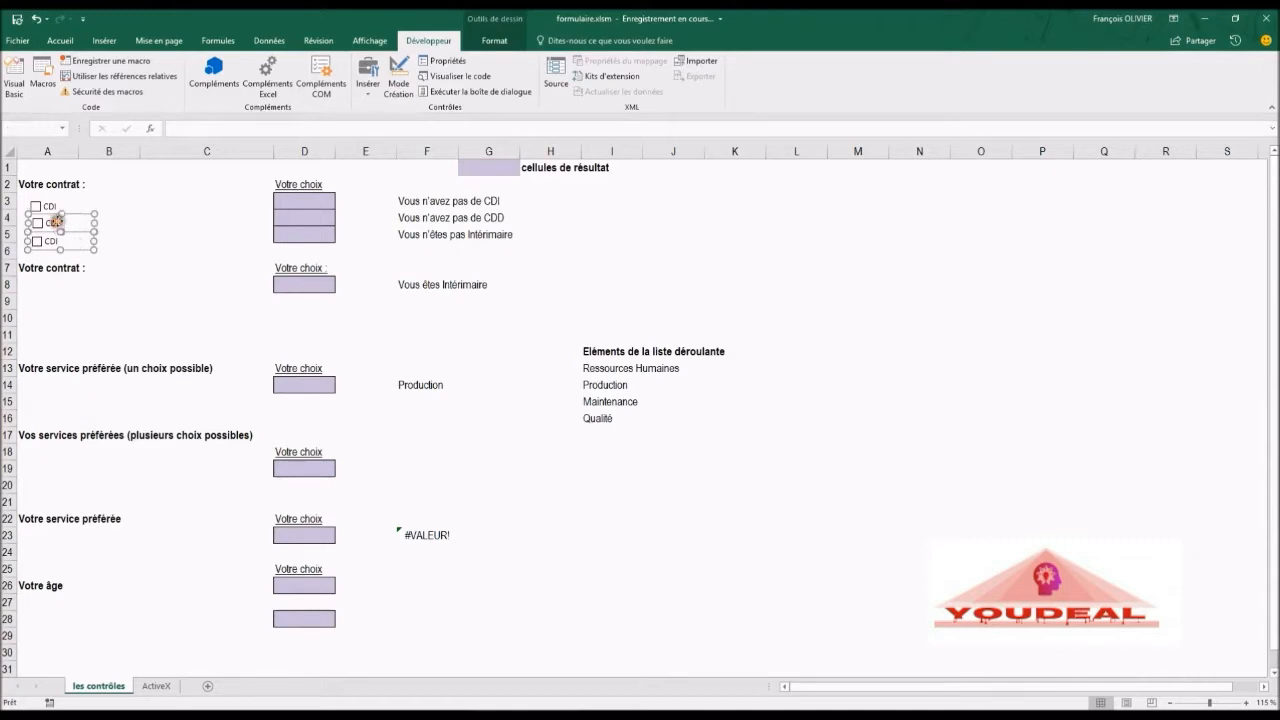
left_click(56, 208, "ctrl")
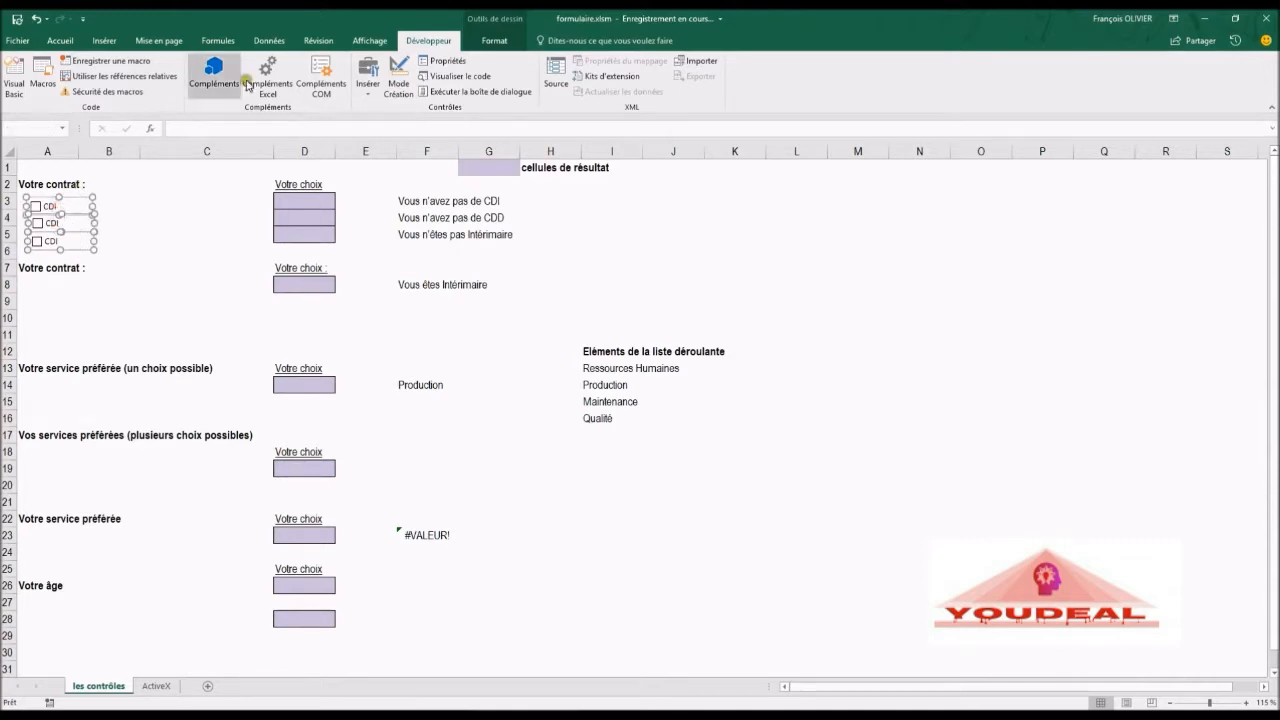
left_click(496, 41)
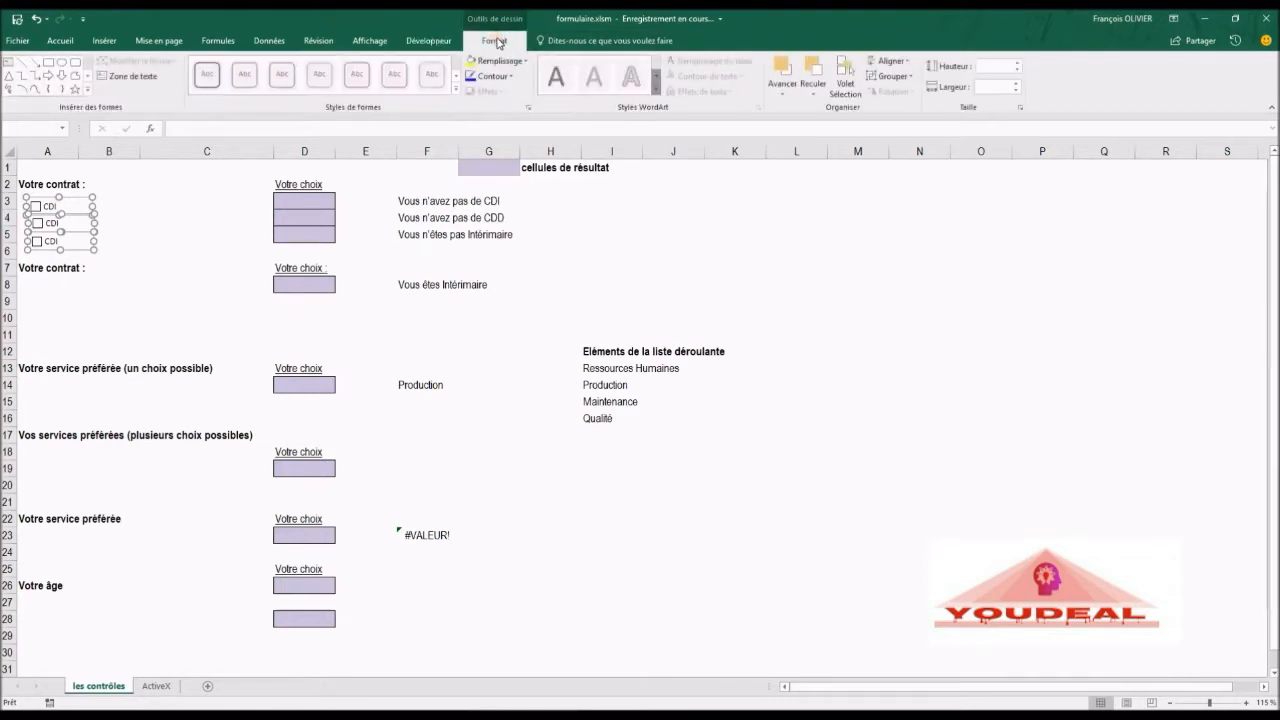
left_click(903, 66)
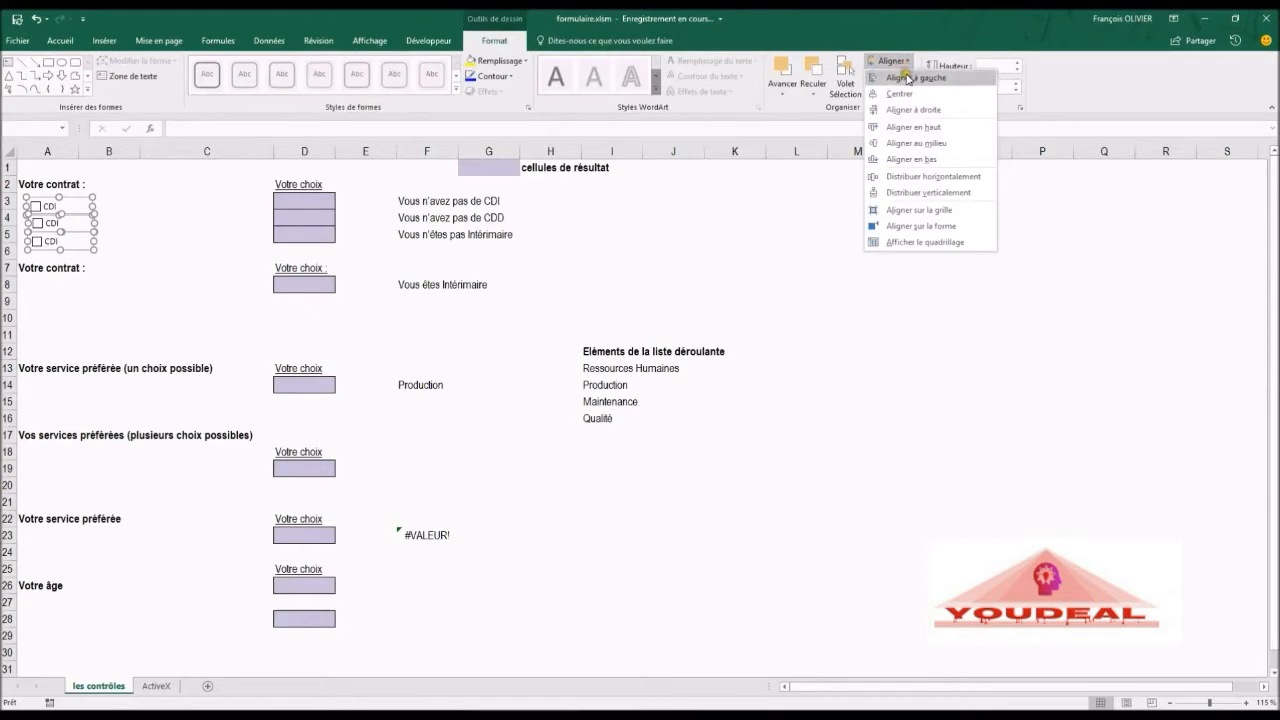
left_click(908, 78)
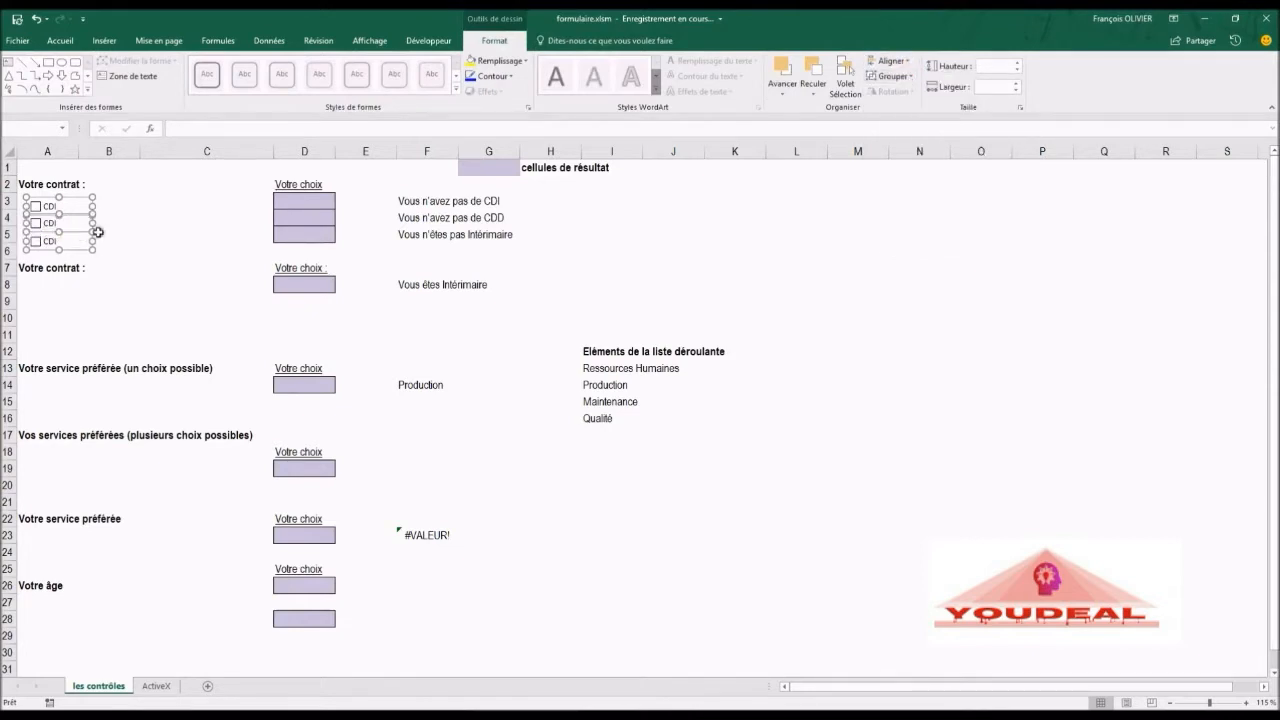
left_click(154, 229)
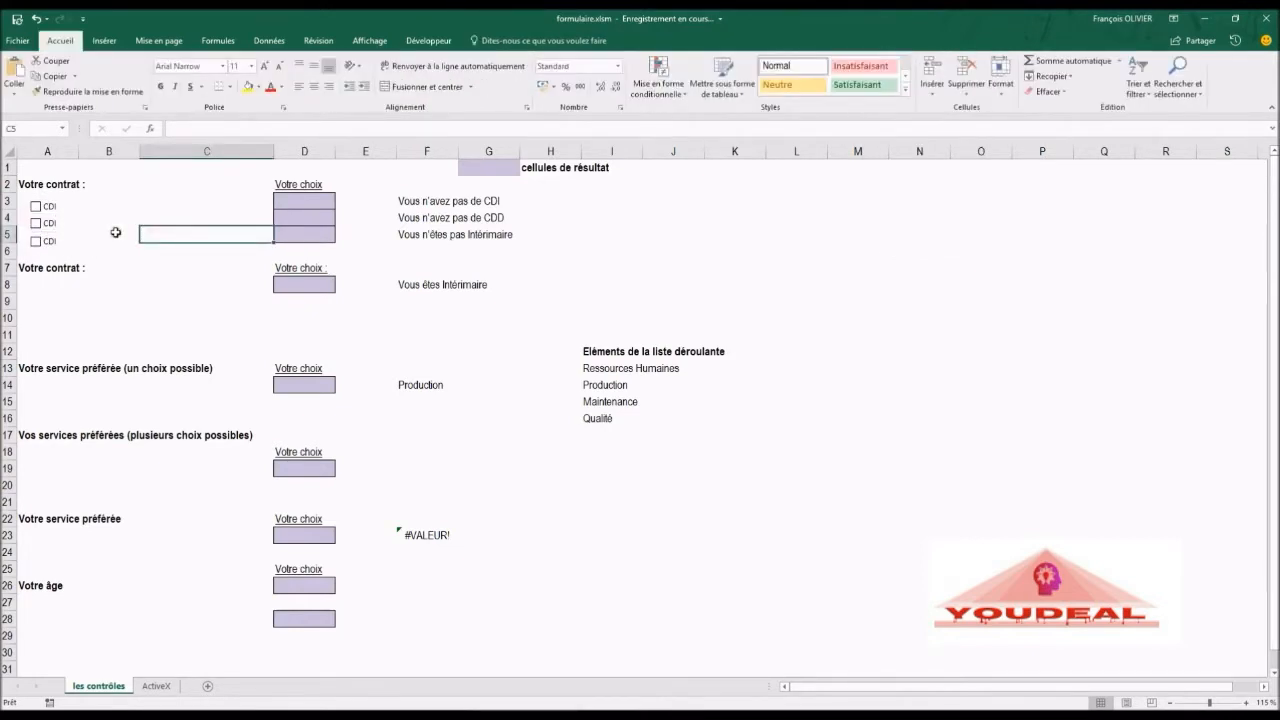
Step: Edit the second check box's label to read CDD
right_click(62, 226)
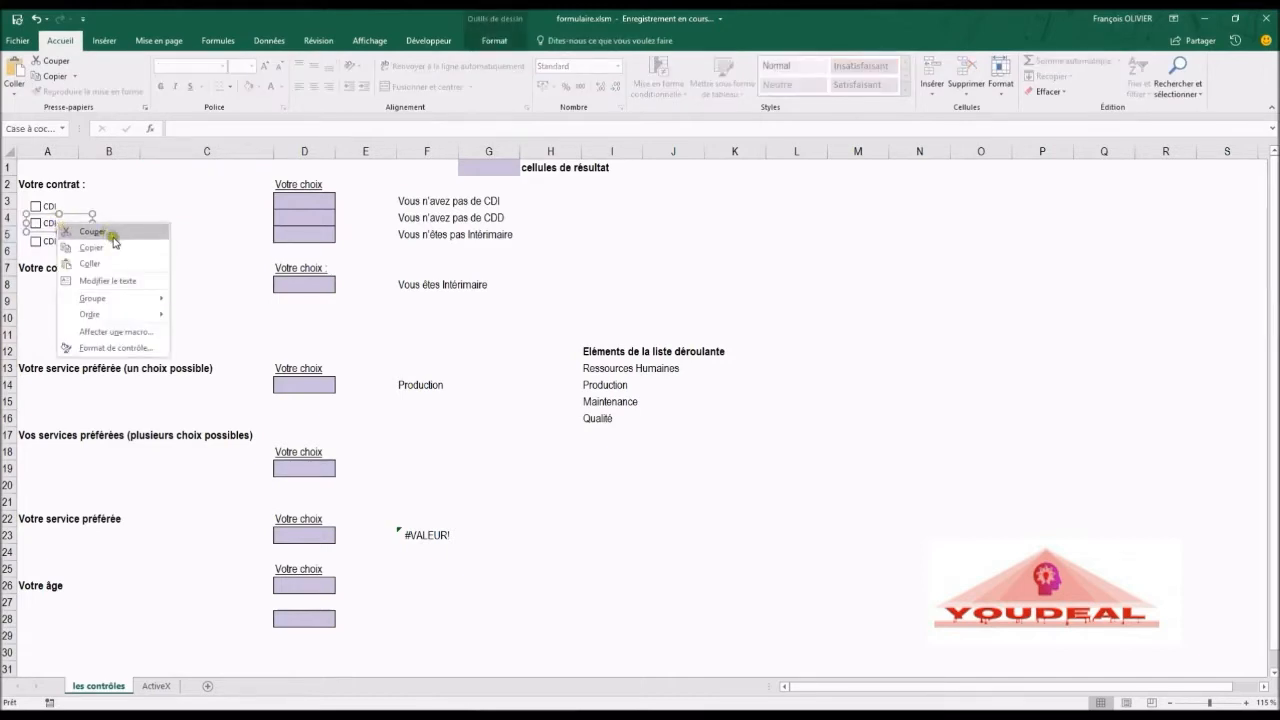
left_click(107, 280)
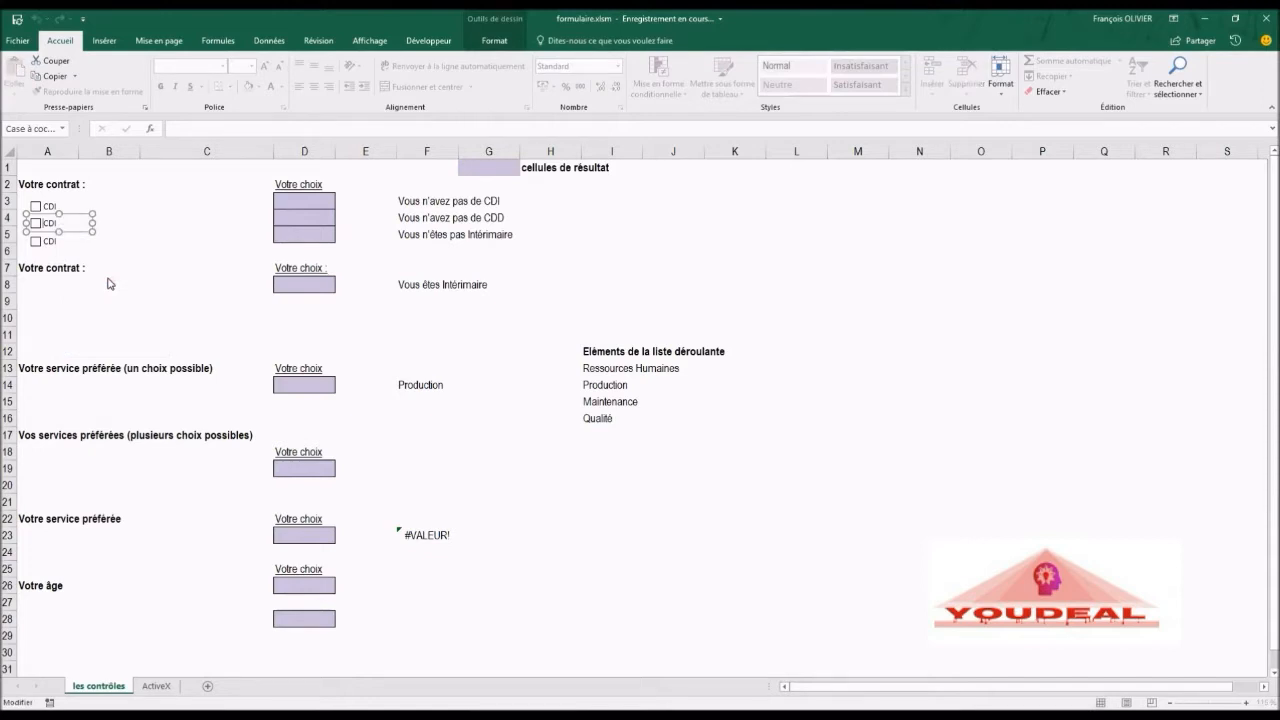
key("BackSpace")
right_click(123, 251)
right_click(87, 253)
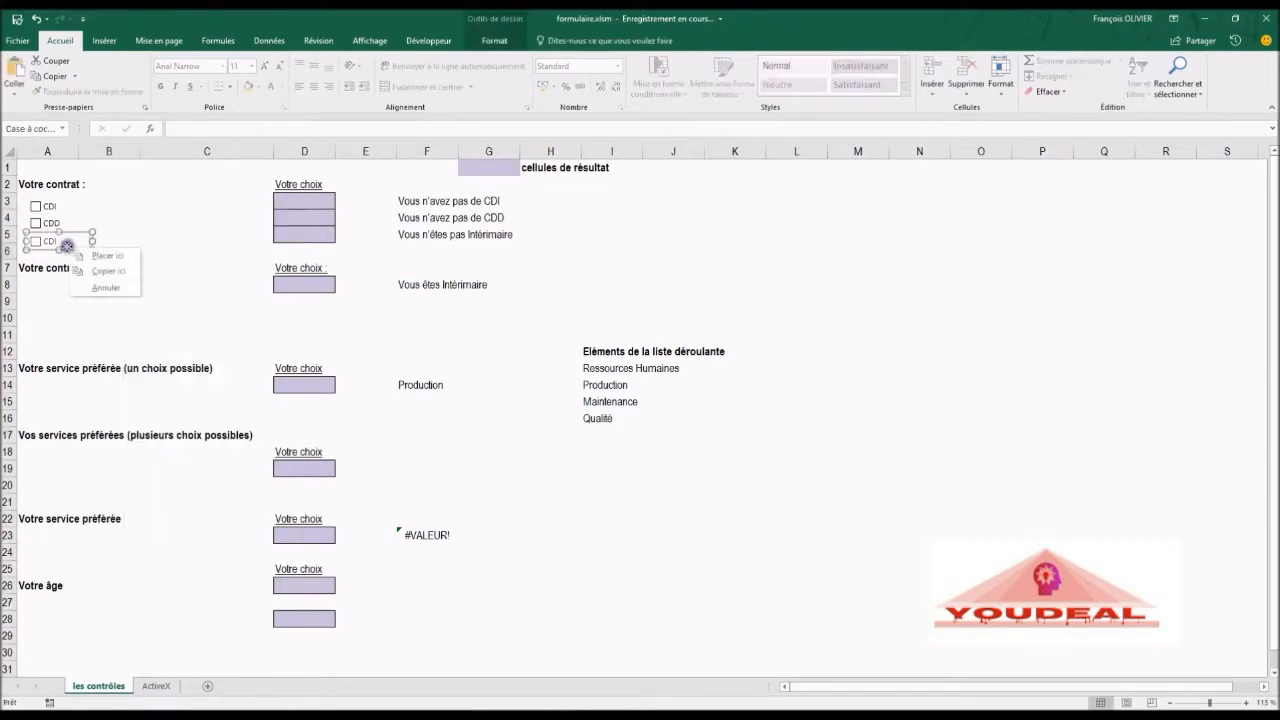
Step: Edit the third check box's label to read Intérimaire
right_click(68, 243)
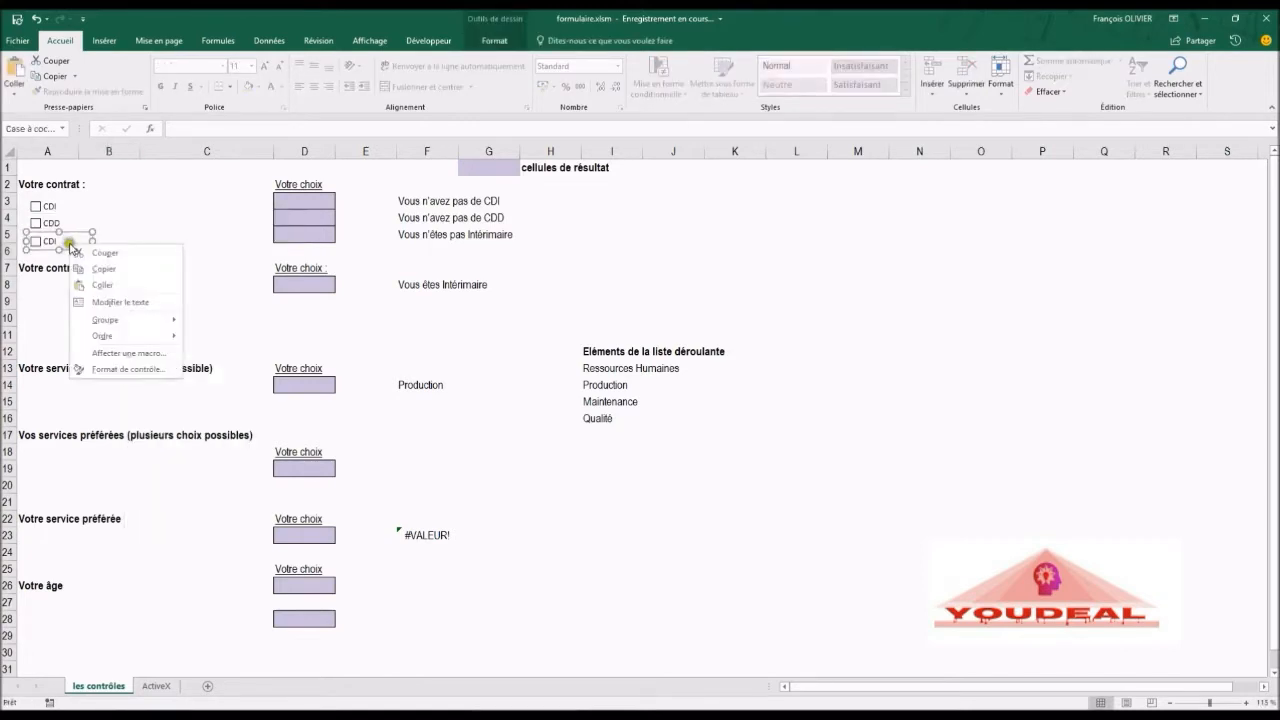
left_click(116, 301)
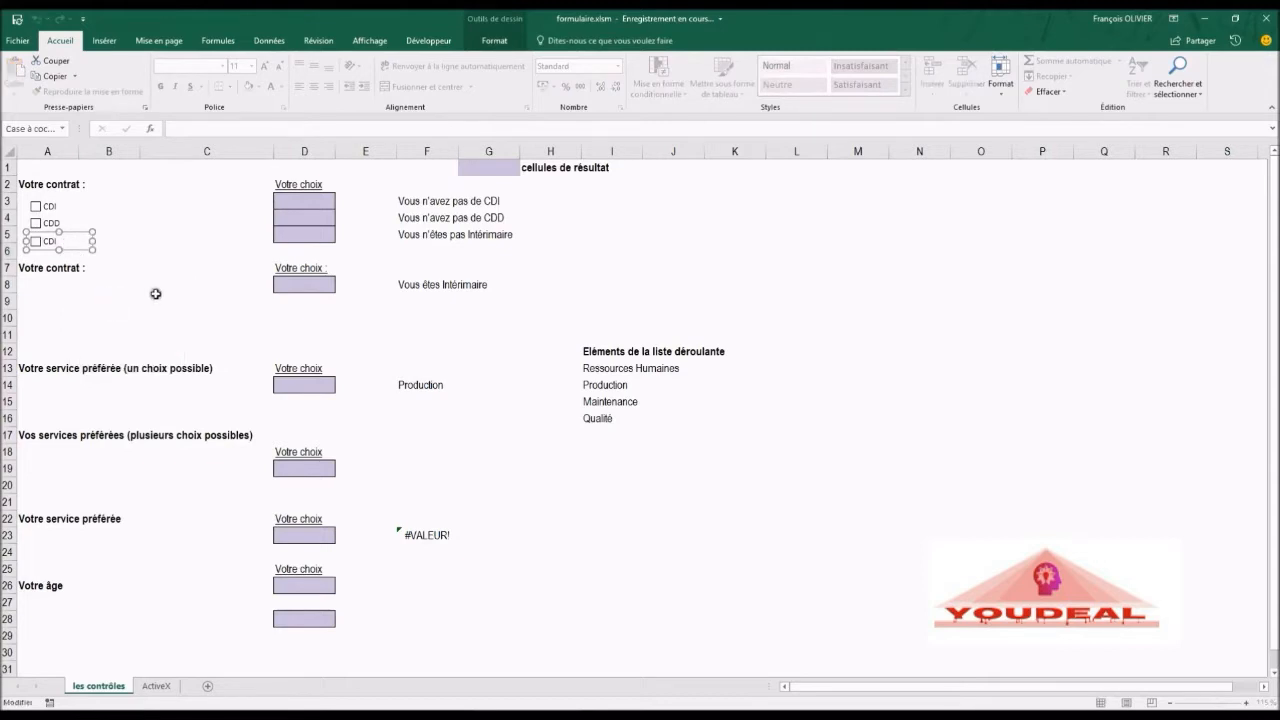
key("Delete")
left_click(177, 252)
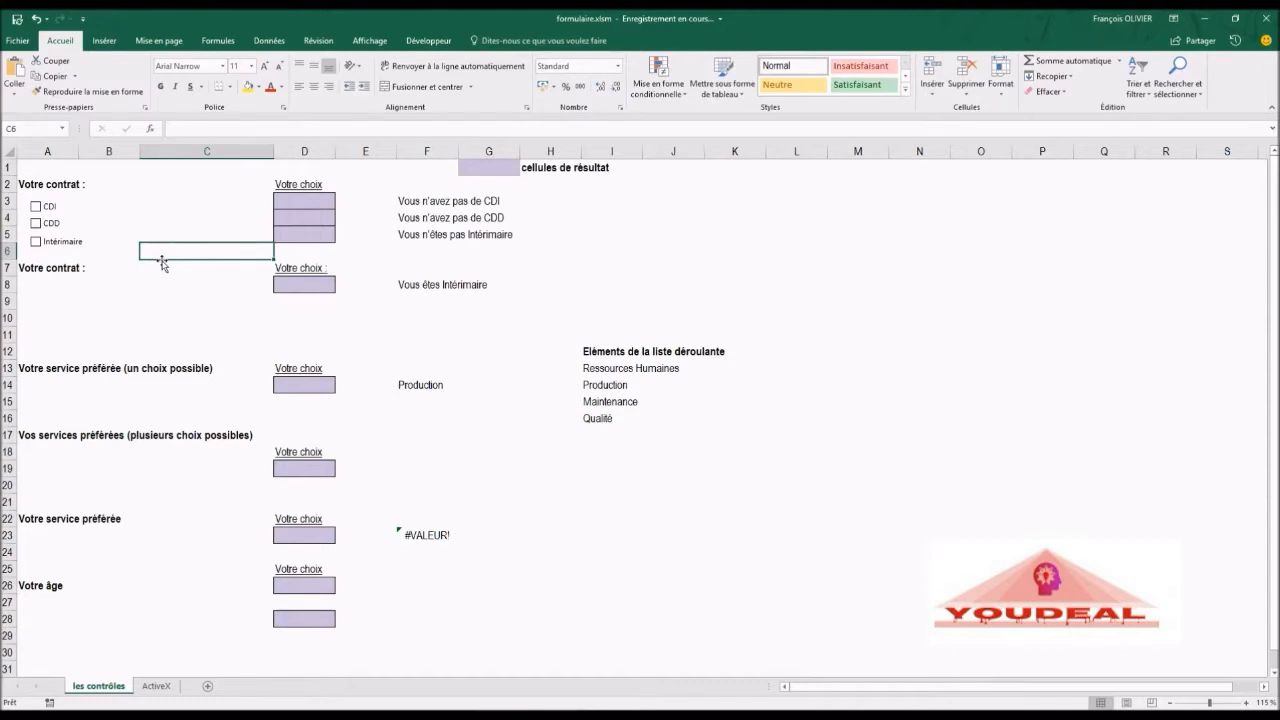
Step: Open the CDI check box's control formatting dialog and examine each of its tabs
left_click(35, 207)
left_click(35, 207)
right_click(52, 208)
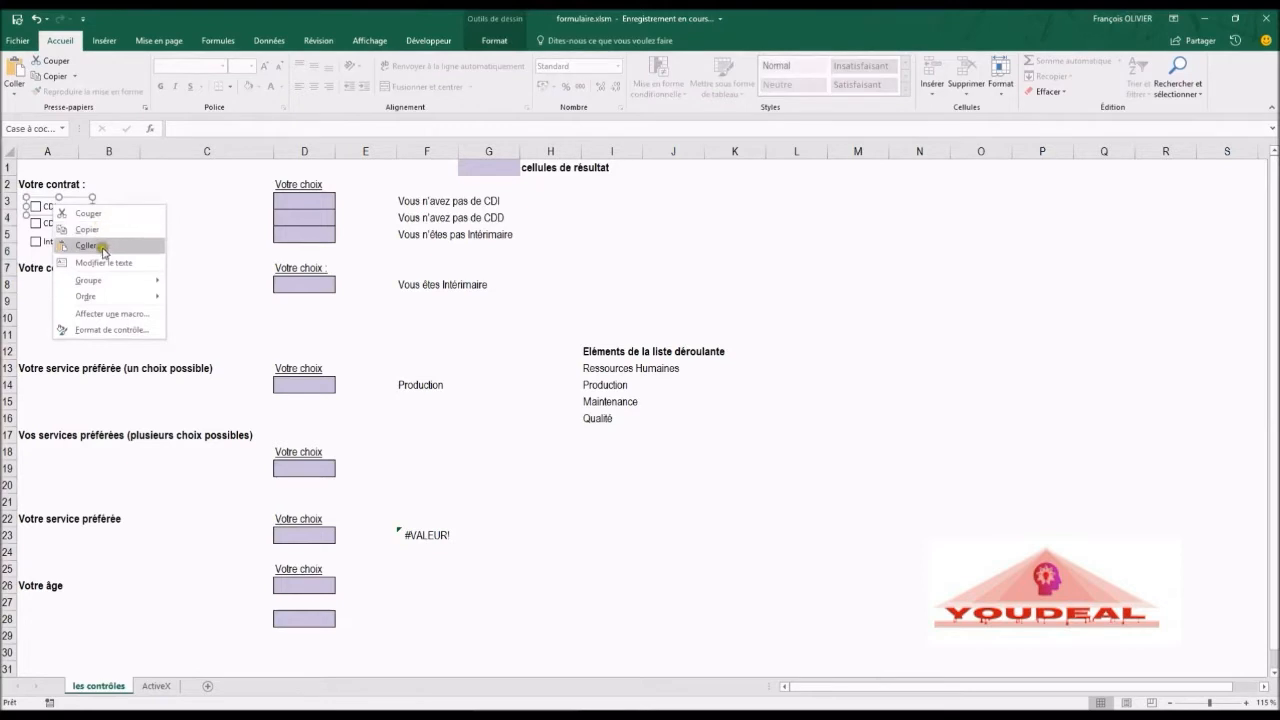
left_click(104, 331)
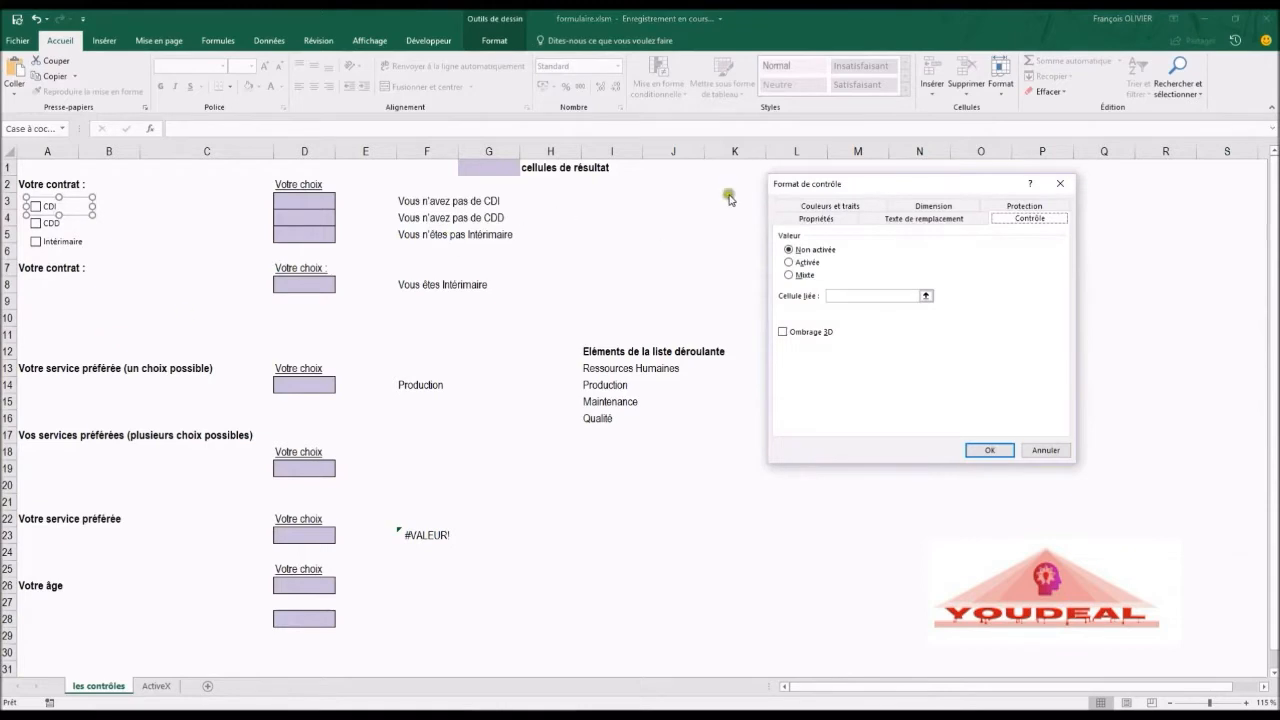
left_click(828, 207)
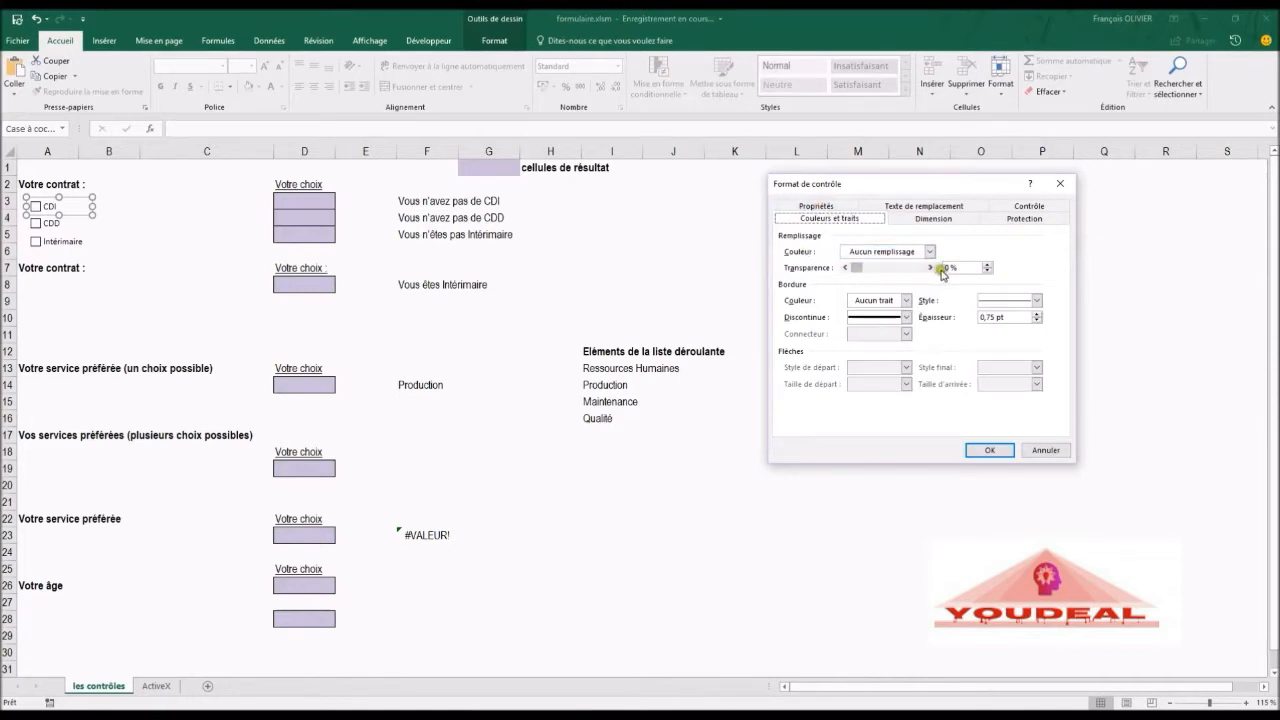
left_click(934, 219)
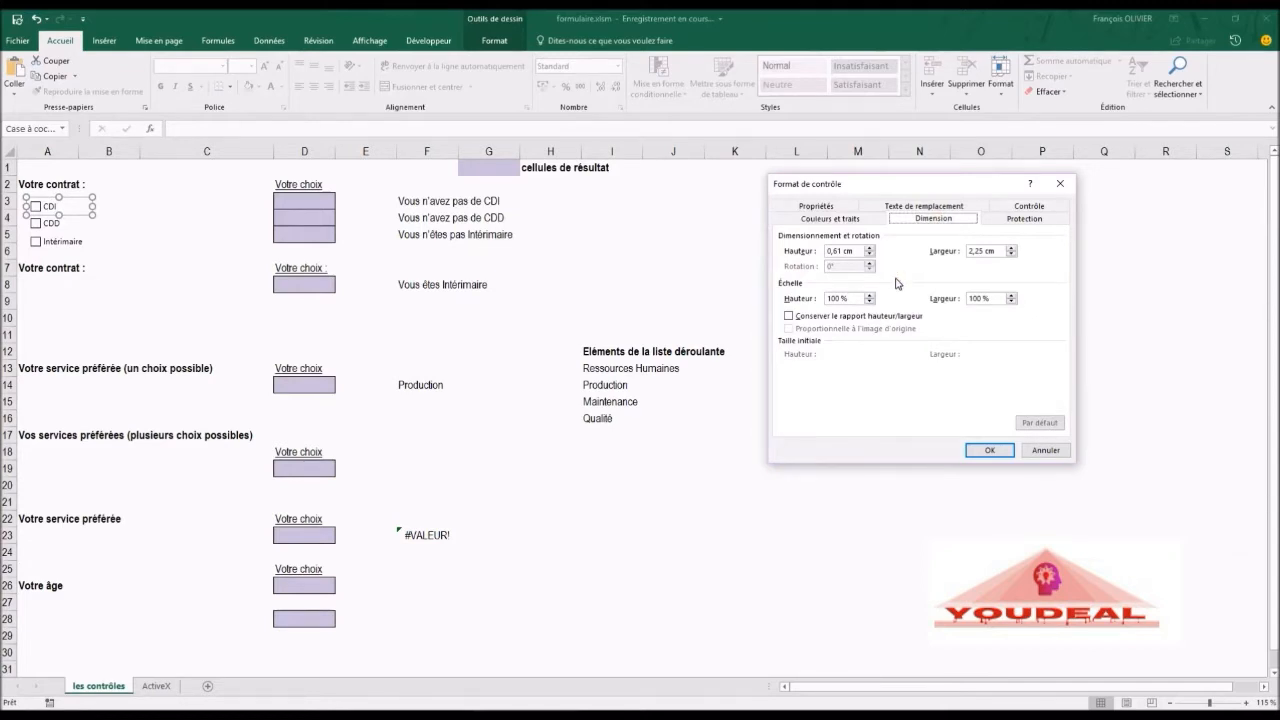
left_click(1013, 224)
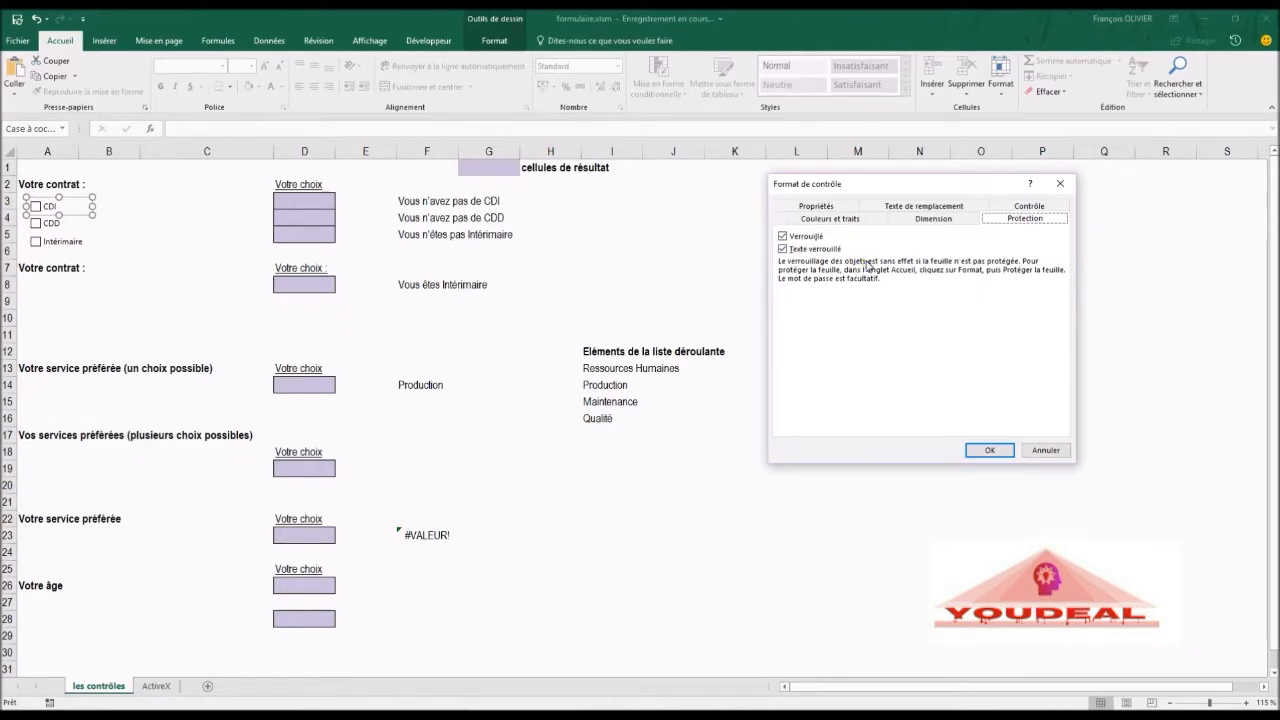
left_click(848, 208)
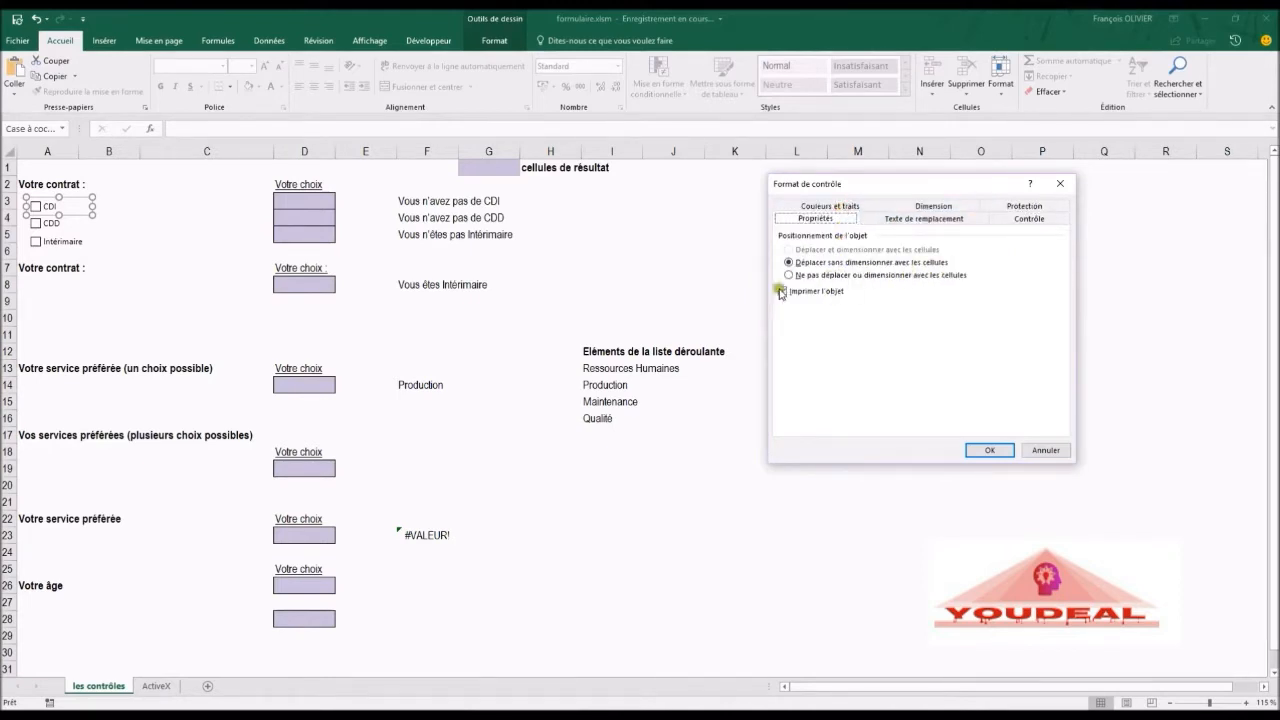
left_click(896, 220)
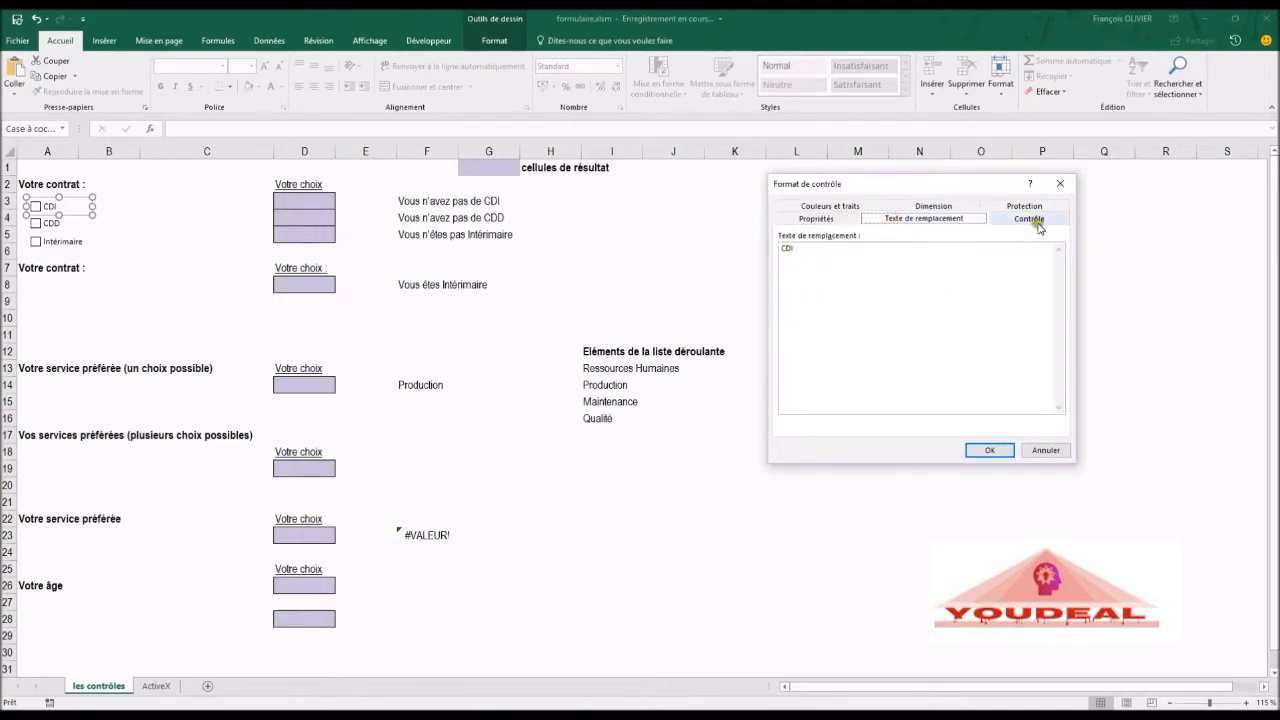
left_click(1030, 219)
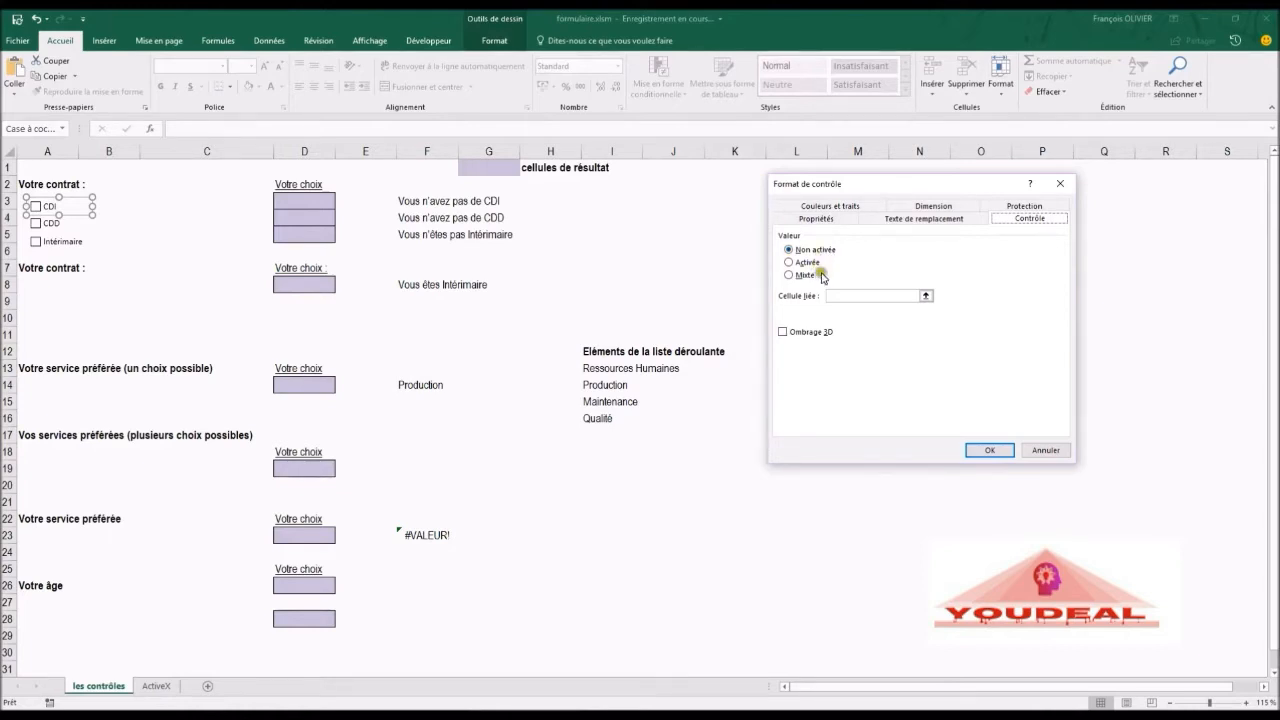
Step: Link the CDI check box to cell D3
left_click(832, 296)
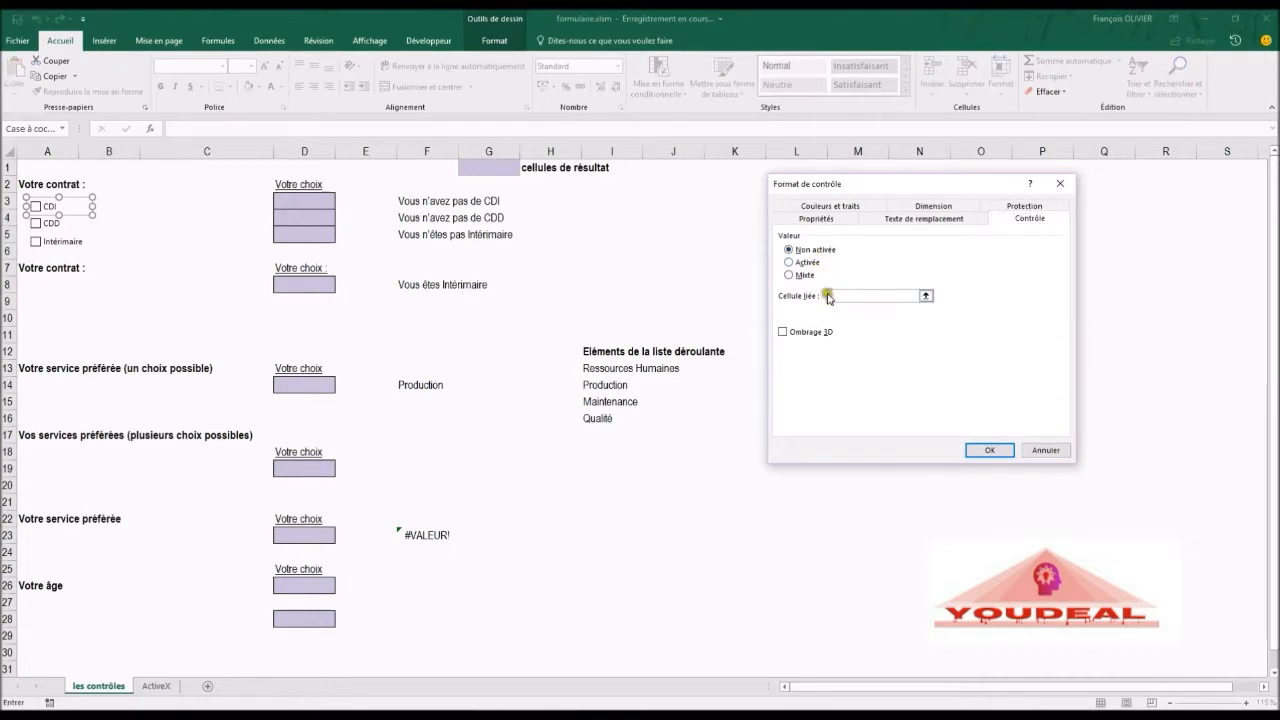
left_click(304, 196)
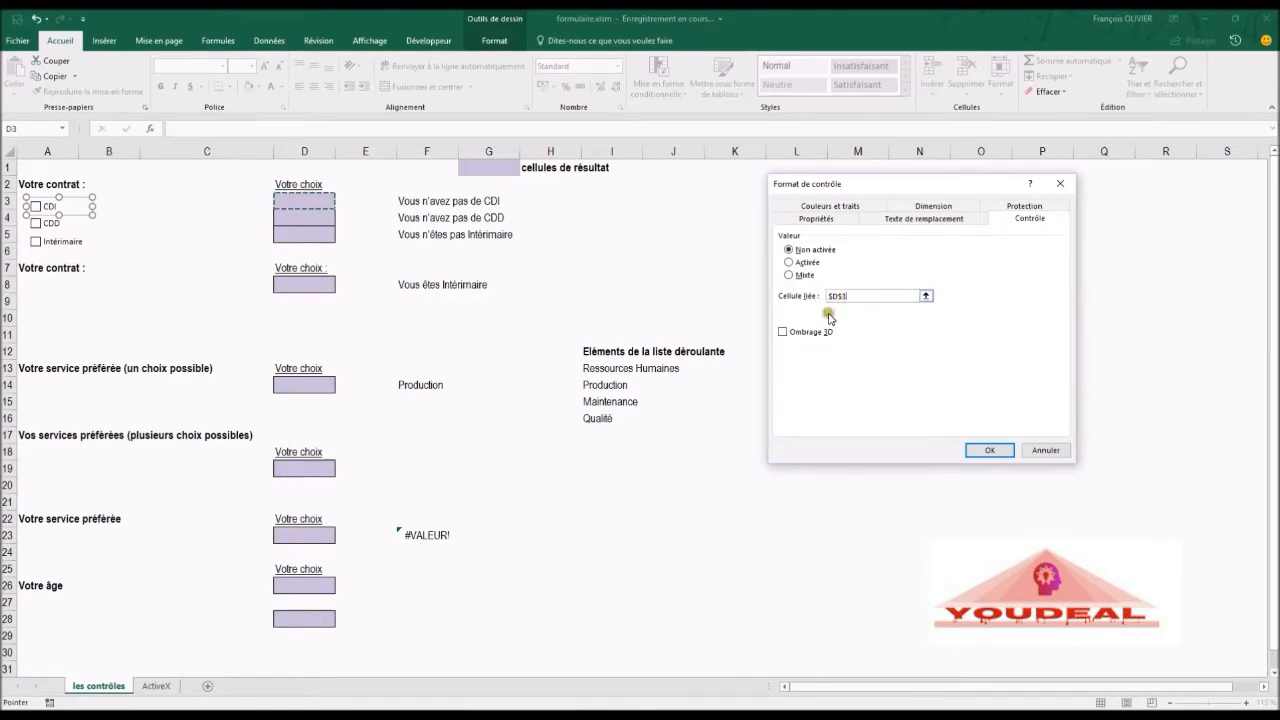
left_click(986, 450)
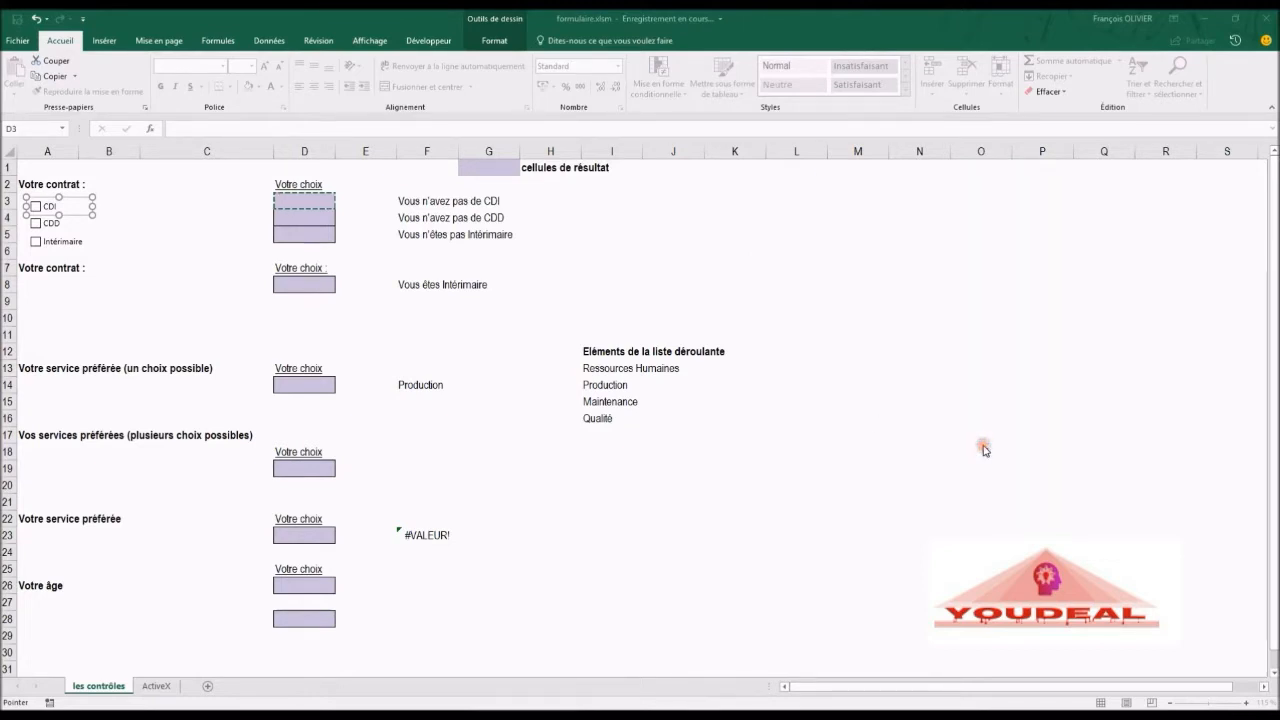
Step: Link the CDD check box to cell D4 through its control formatting
right_click(60, 230)
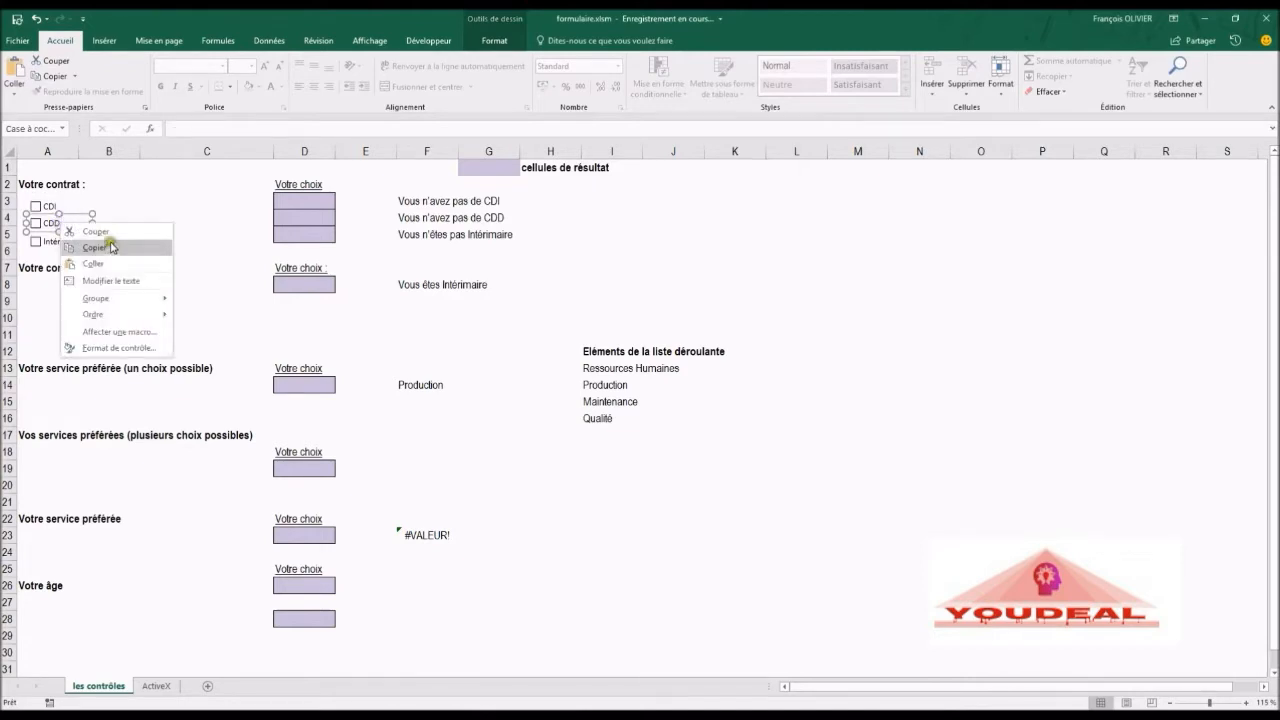
left_click(116, 347)
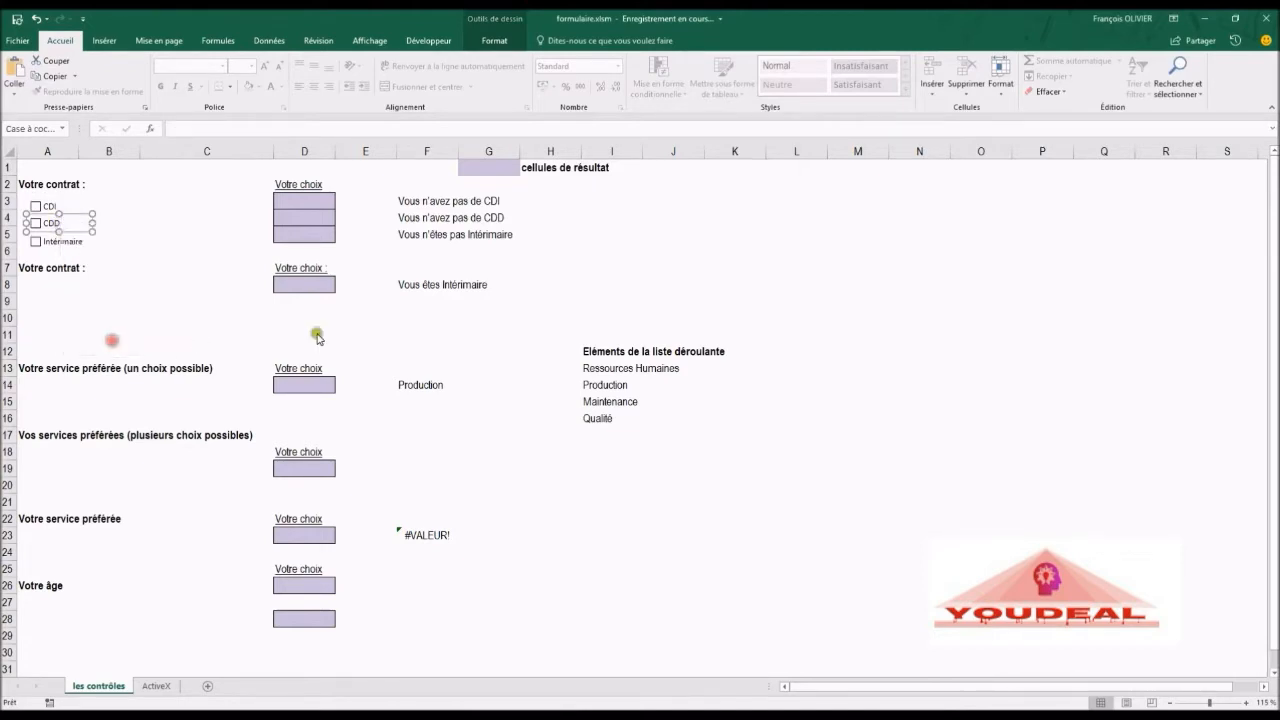
left_click(848, 293)
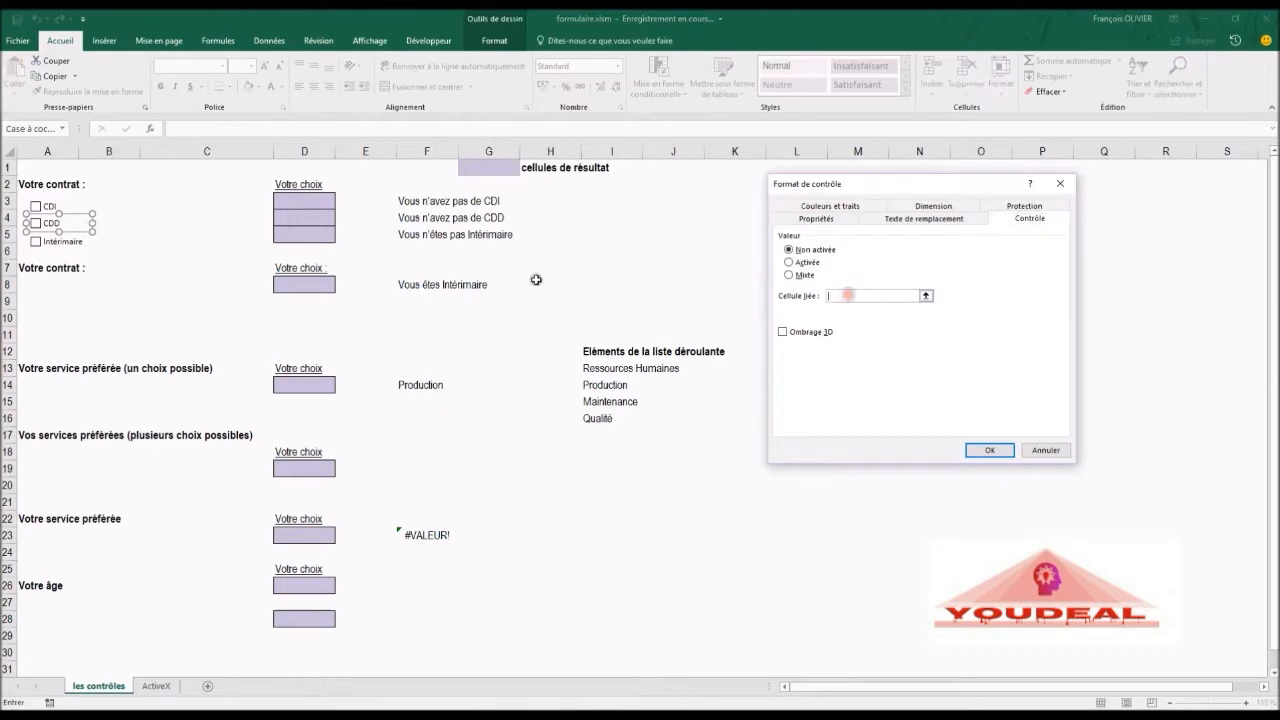
left_click(311, 216)
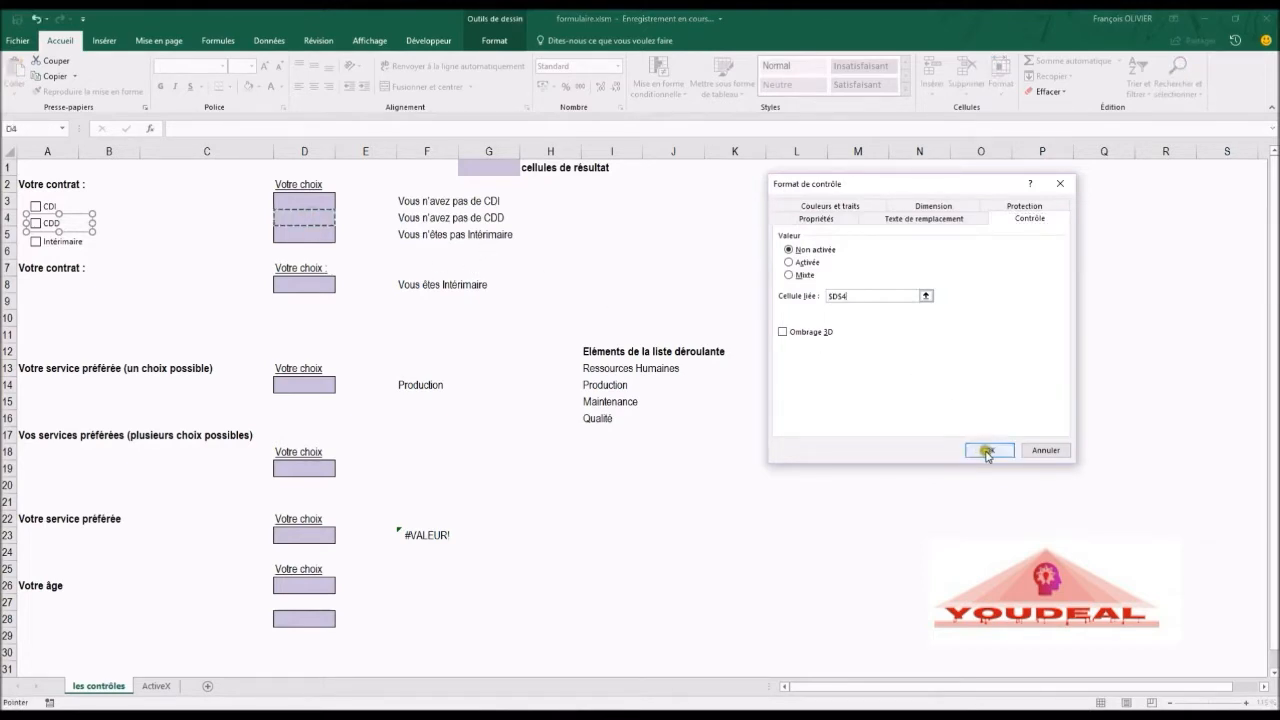
left_click(986, 450)
Step: Link the Intérimaire check box to cell D5 through its control formatting
left_click(77, 243, "ctrl")
right_click(77, 243)
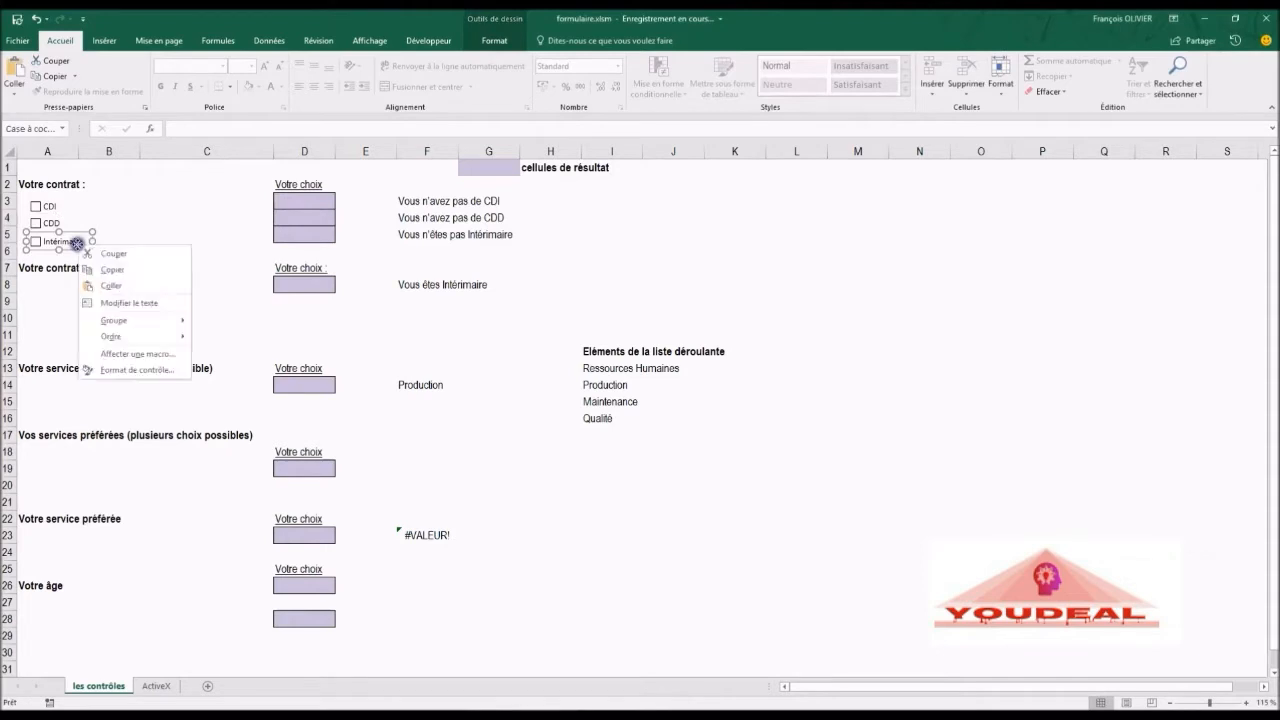
left_click(137, 370)
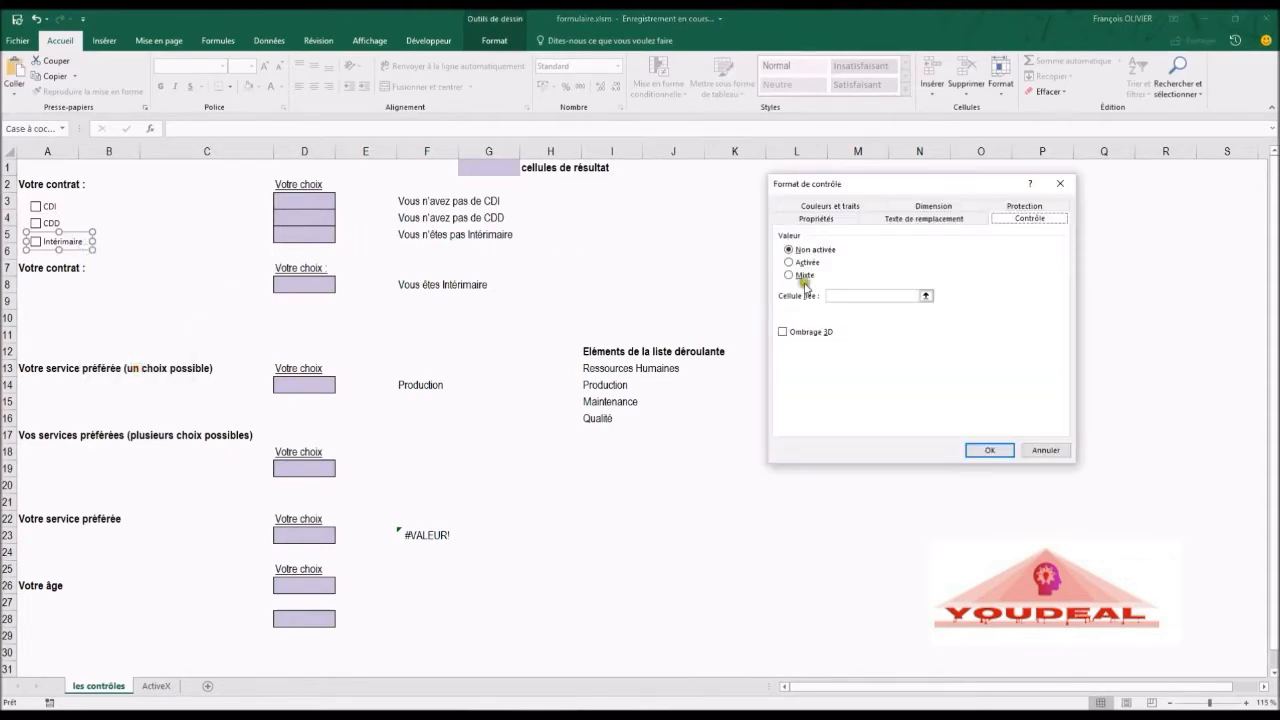
left_click(874, 296)
left_click(321, 240)
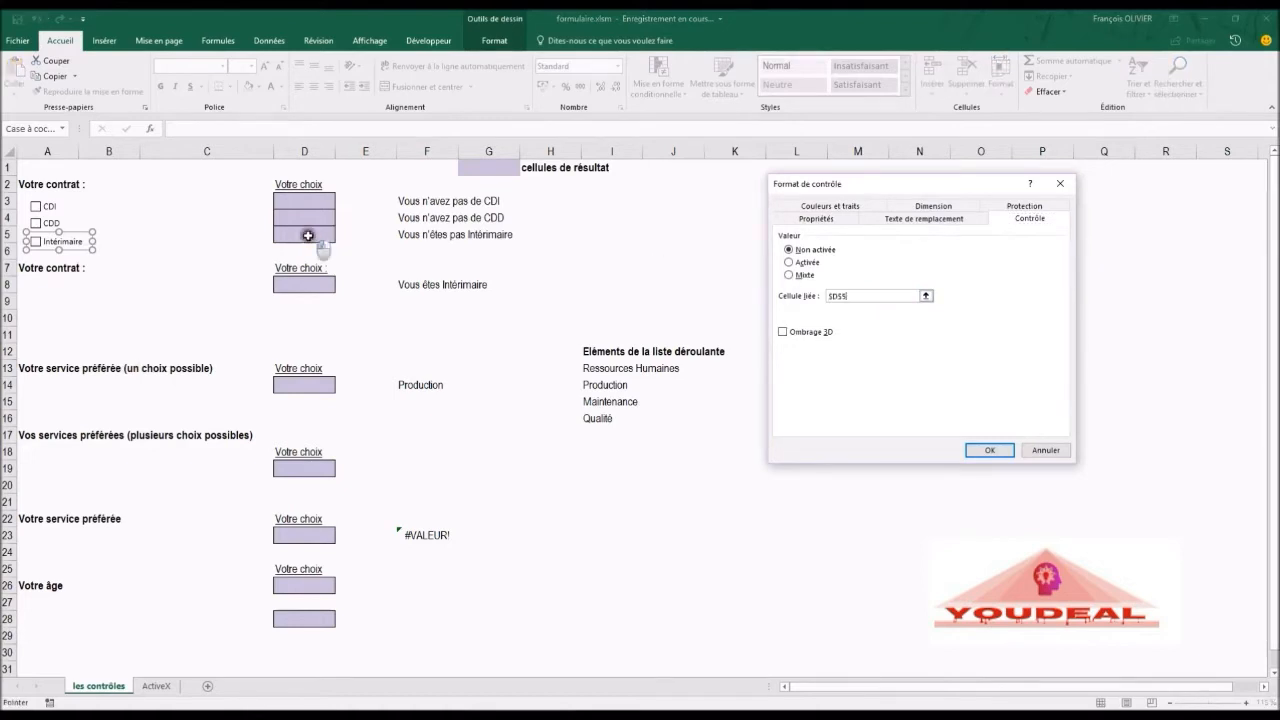
left_click(985, 450)
Step: Test the CDI check box by ticking and unticking it, and inspect the result formula in F3
left_click(210, 189)
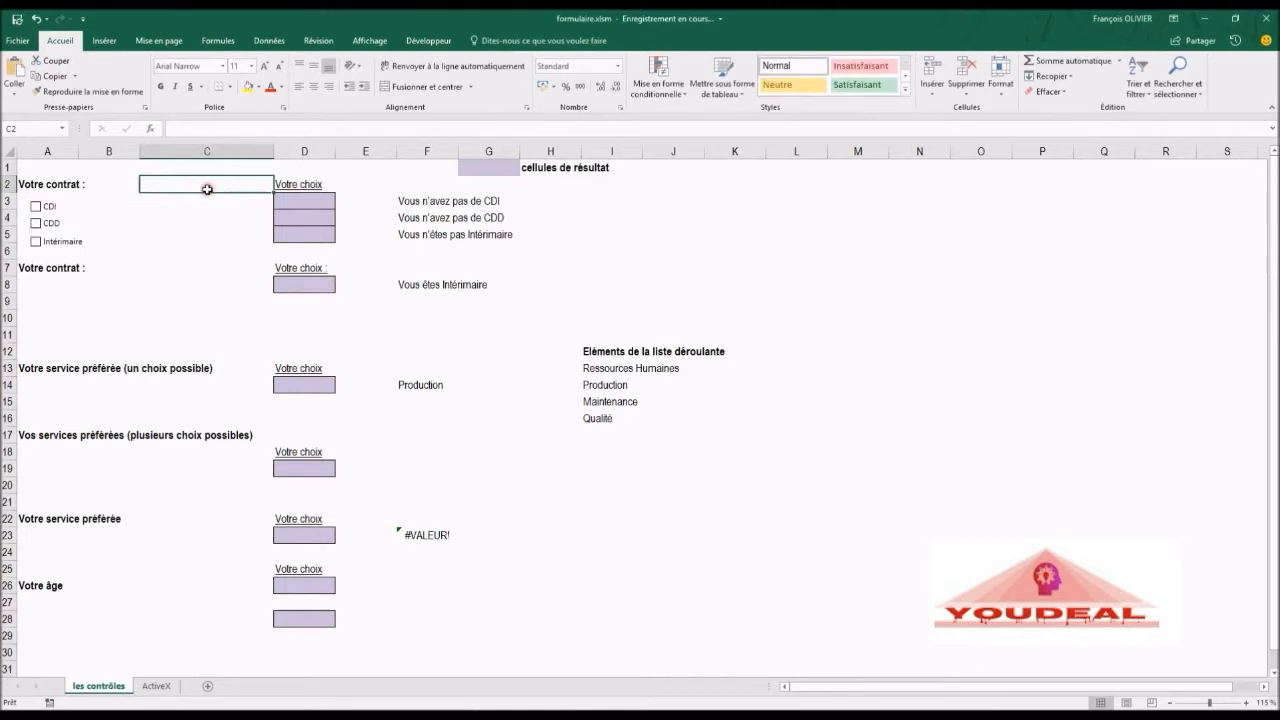
left_click(36, 206)
left_click(36, 206)
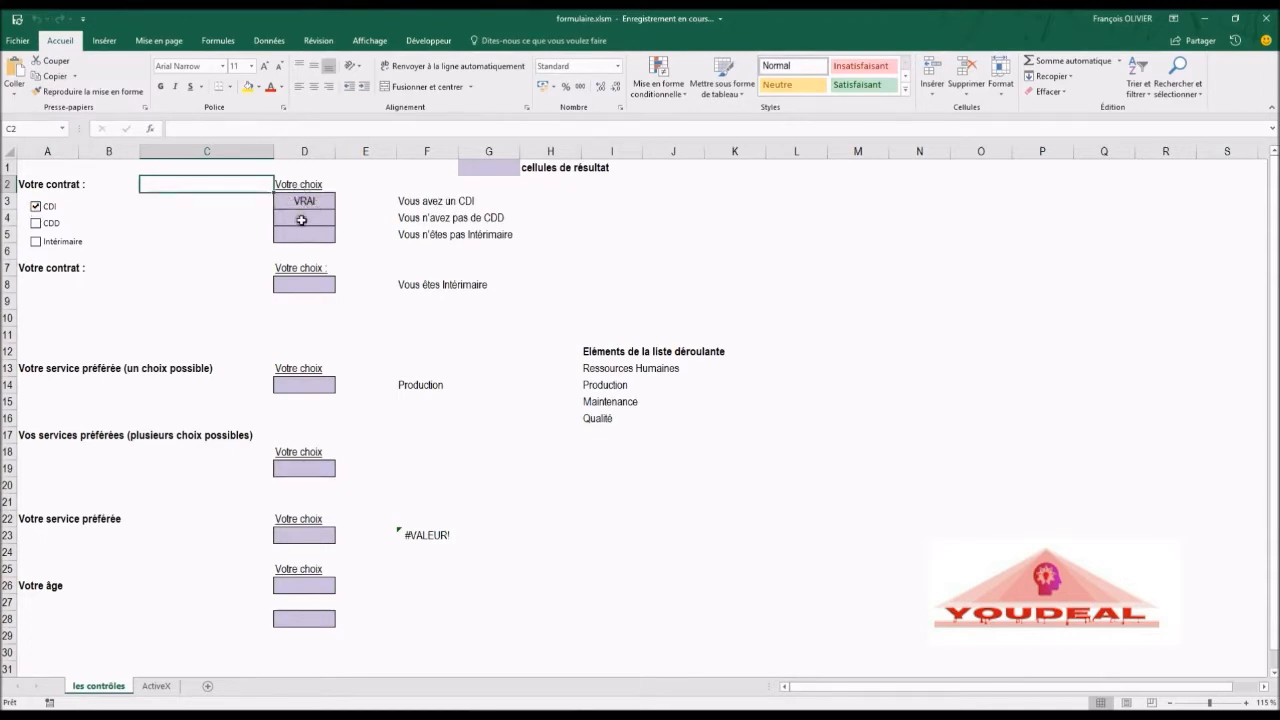
left_click(36, 206)
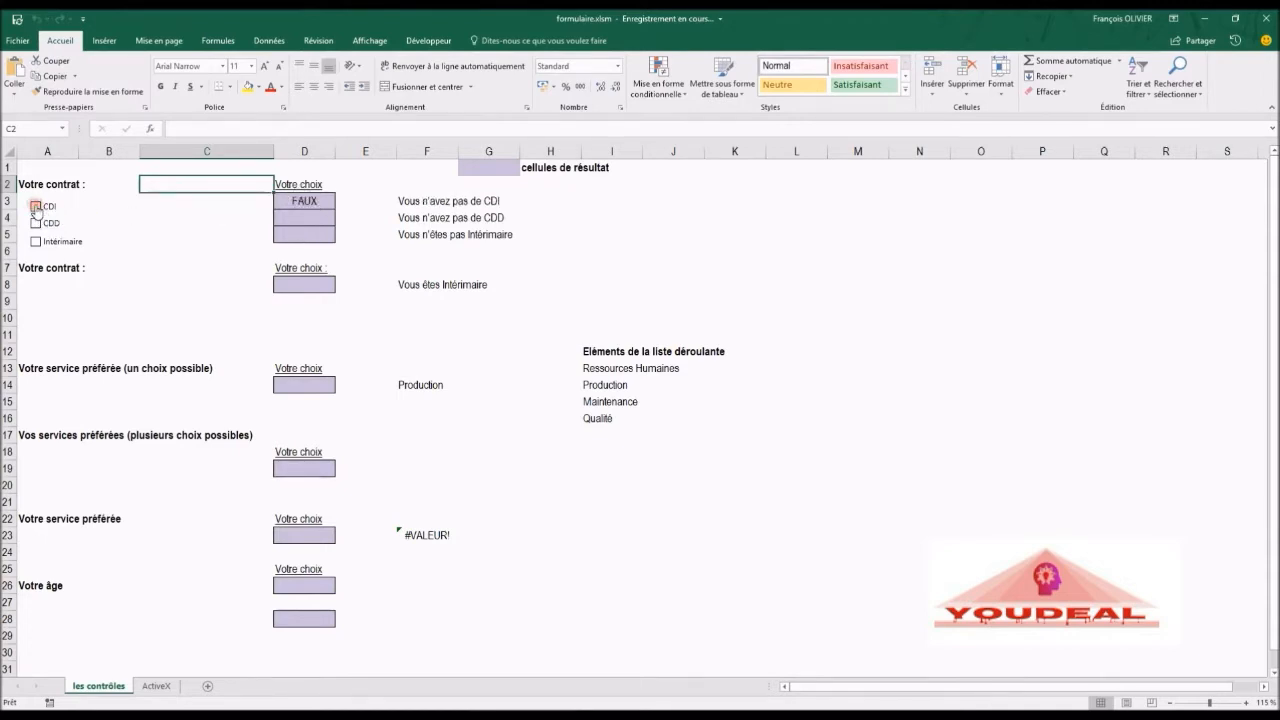
left_click(404, 201)
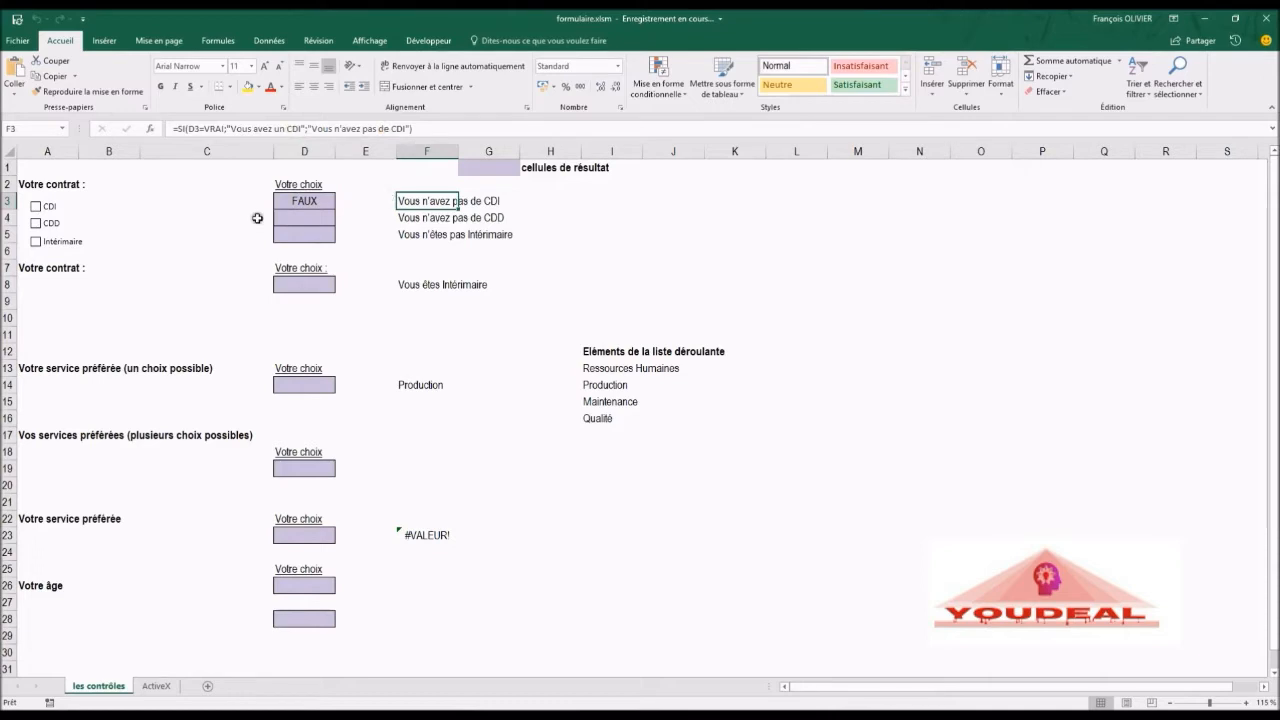
left_click(163, 216)
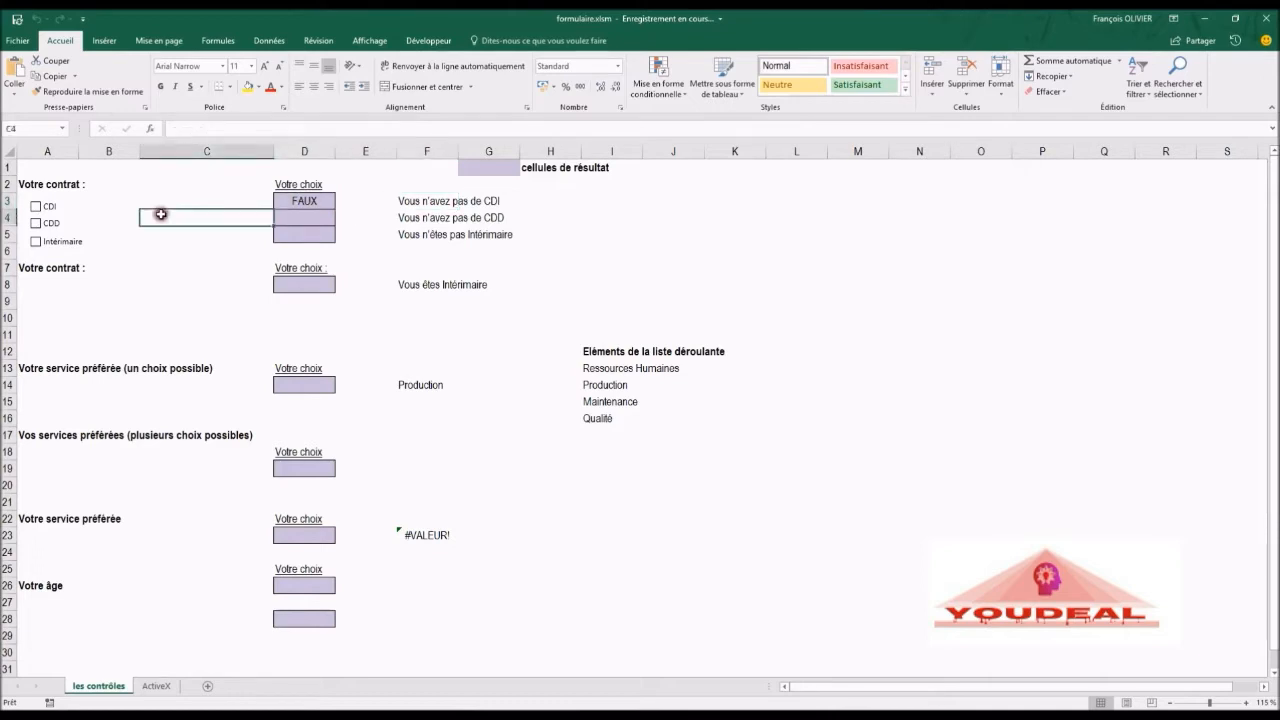
Step: Toggle the CDD, Intérimaire and CDI check boxes on and off to test their linked result cells
left_click(35, 222)
left_click(35, 222)
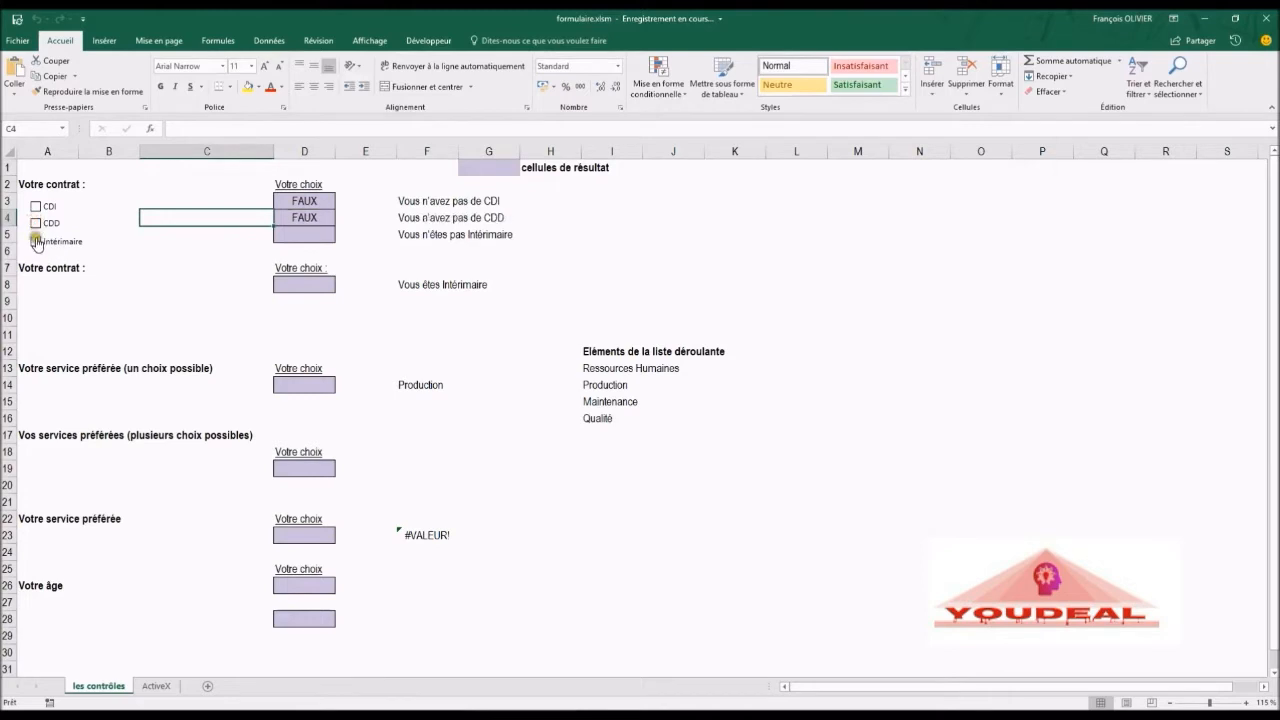
left_click(37, 245)
left_click(37, 245)
left_click(37, 245)
left_click(37, 245)
left_click(36, 207)
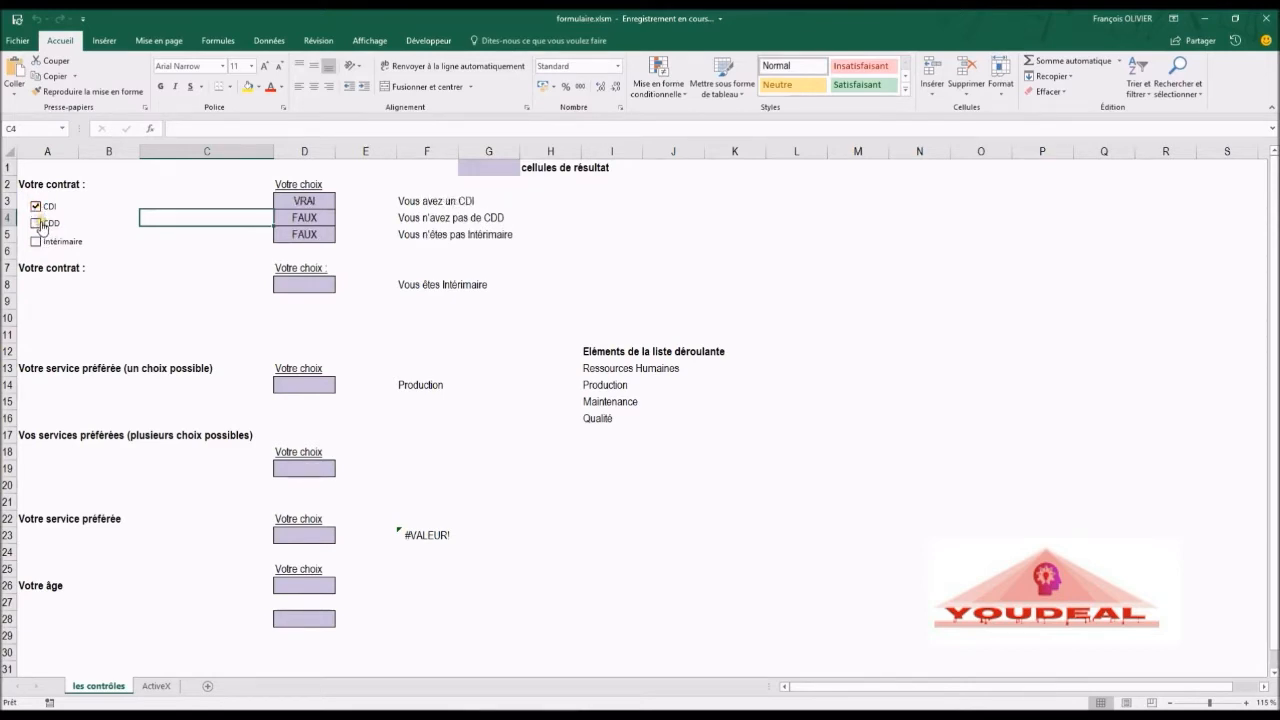
left_click(37, 222)
left_click(36, 243)
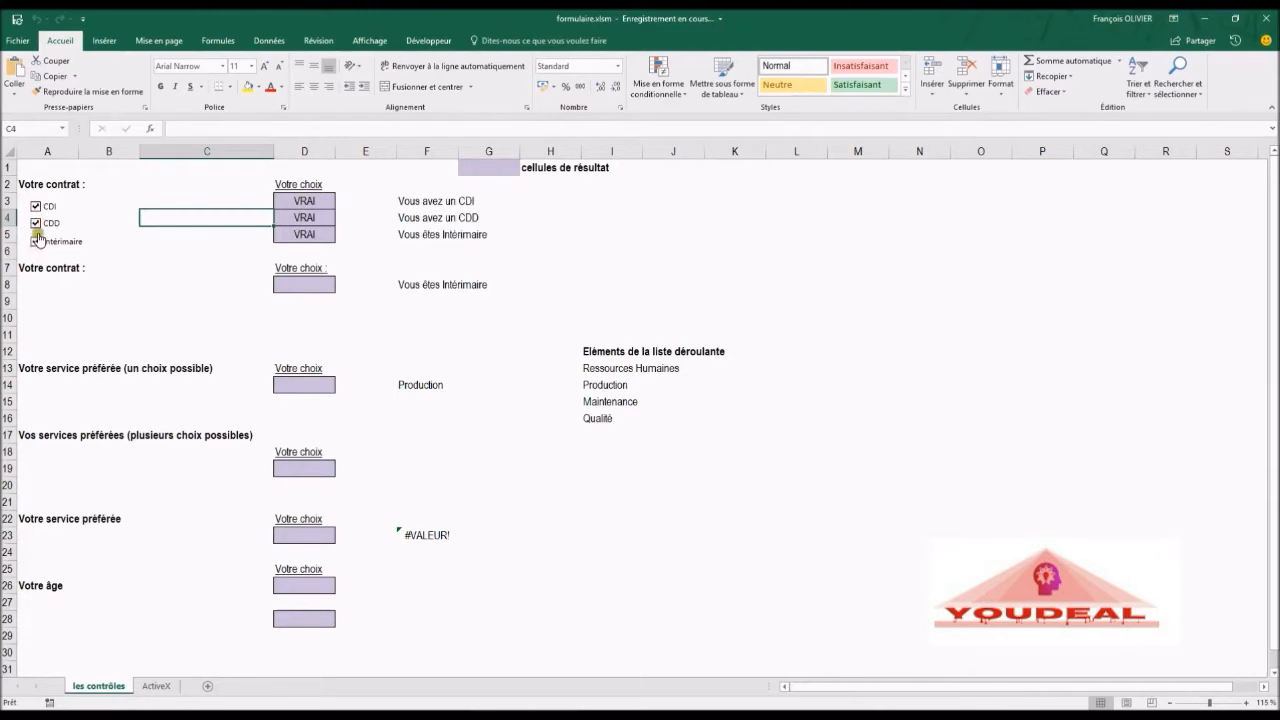
left_click(36, 222)
left_click(36, 243)
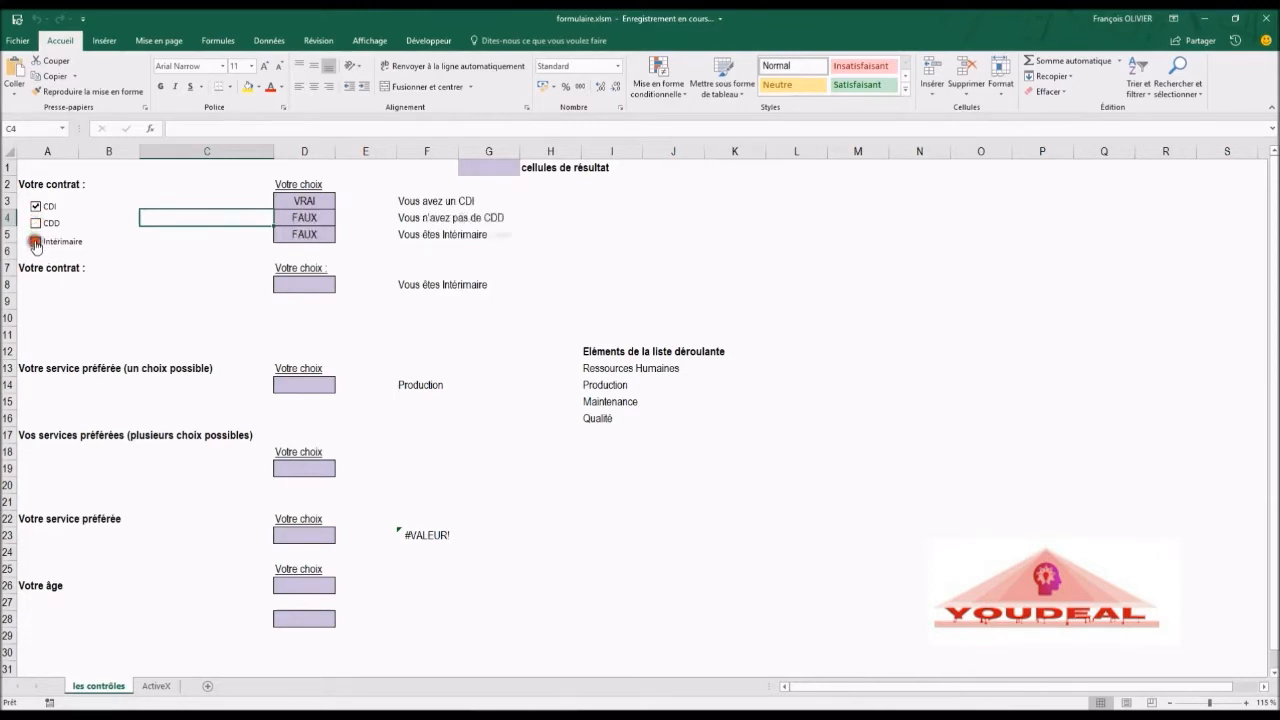
Step: Test the check boxes in several combinations, ending with only the CDD box ticked
left_click(42, 206)
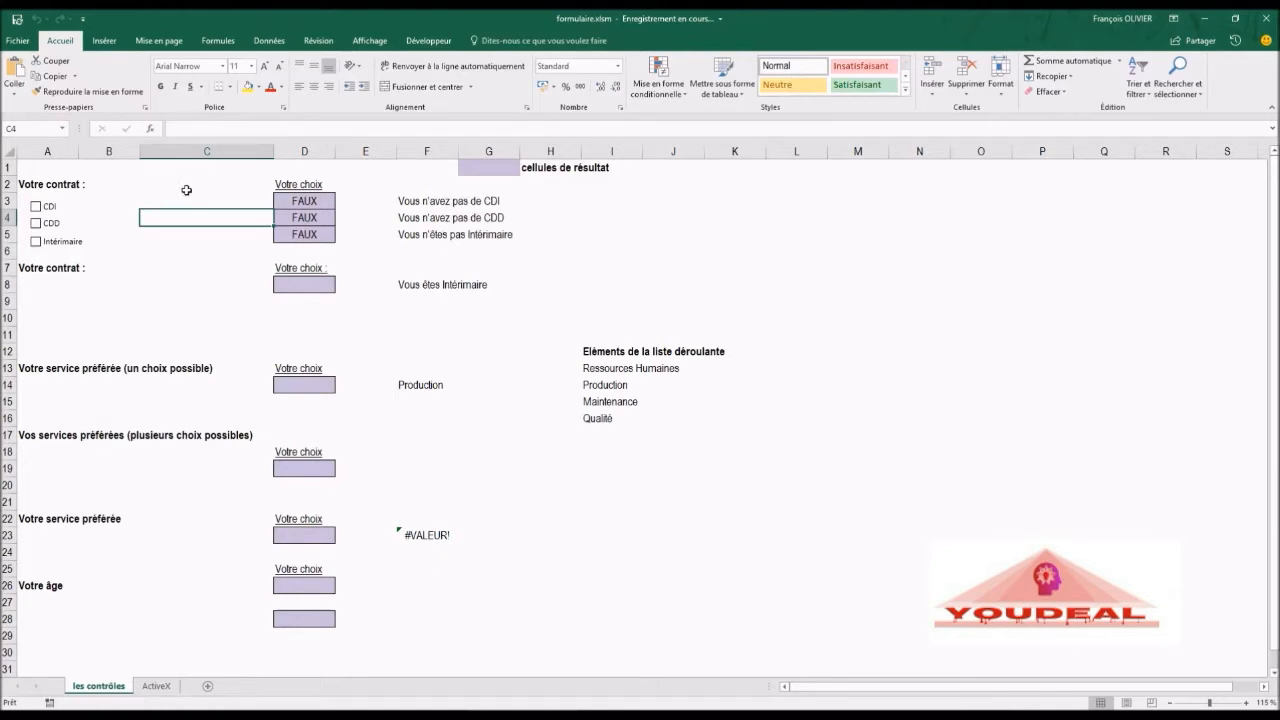
left_click(36, 208)
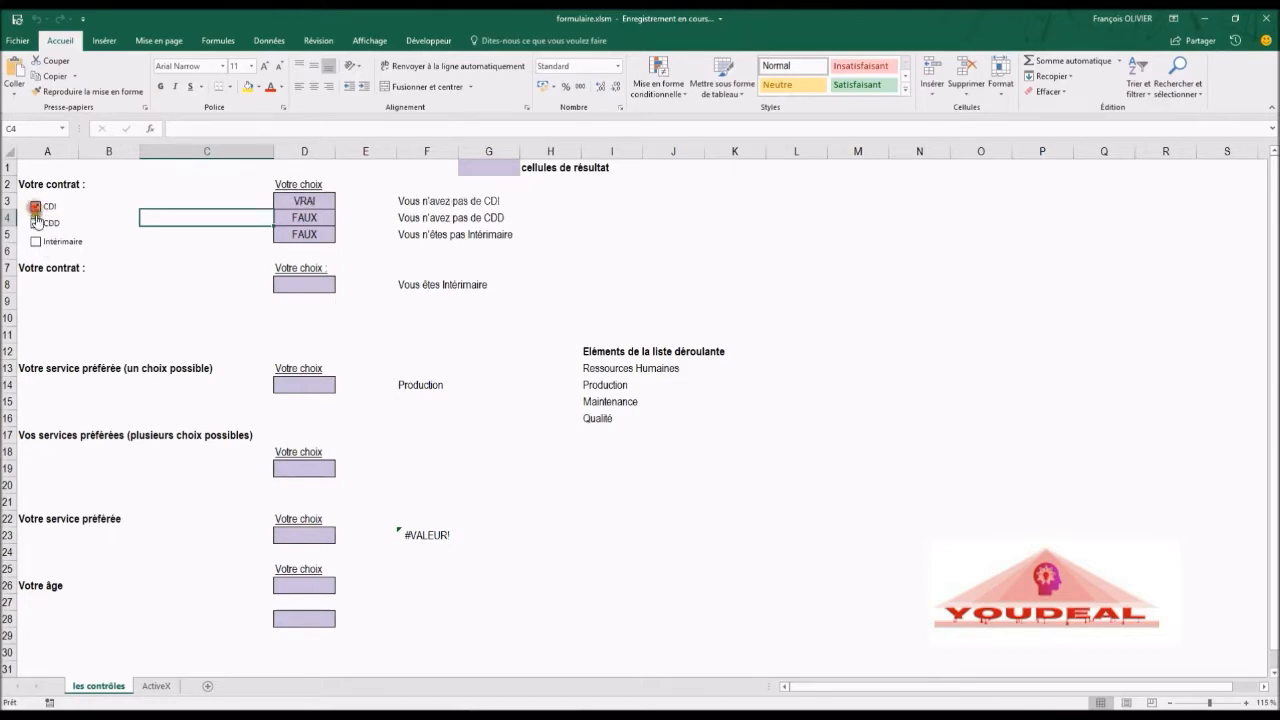
left_click(36, 243)
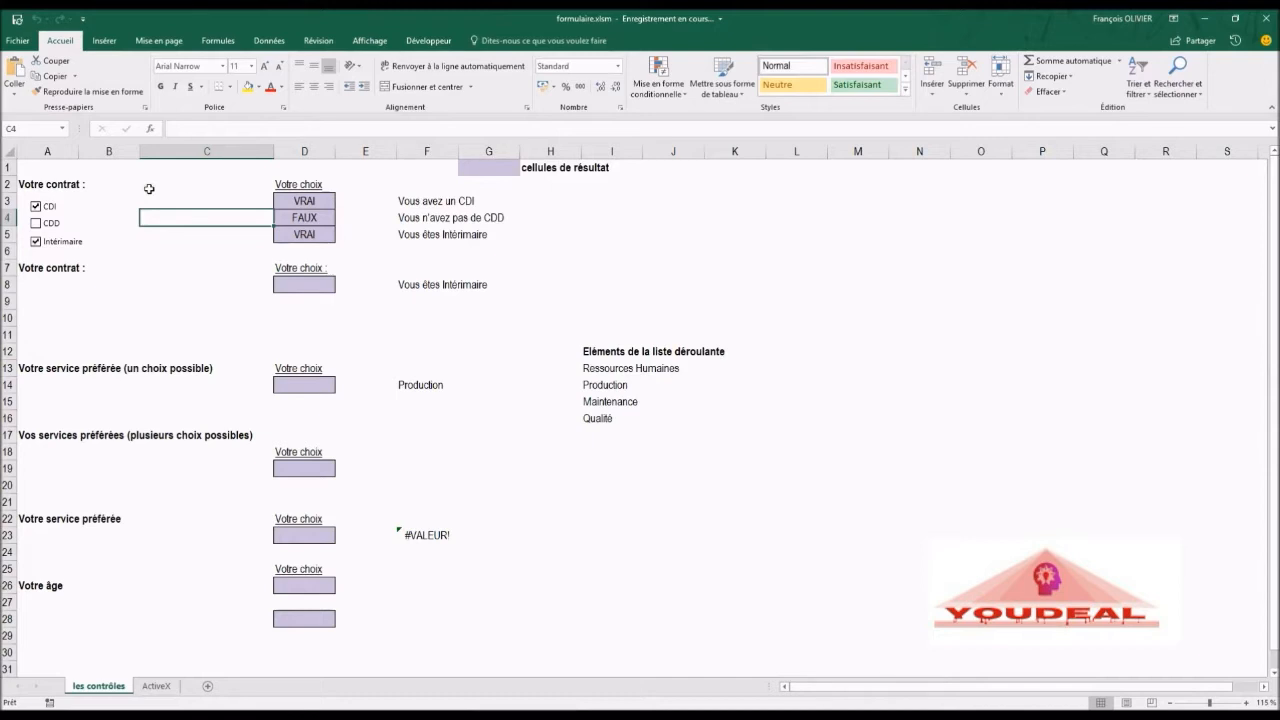
left_click(36, 222)
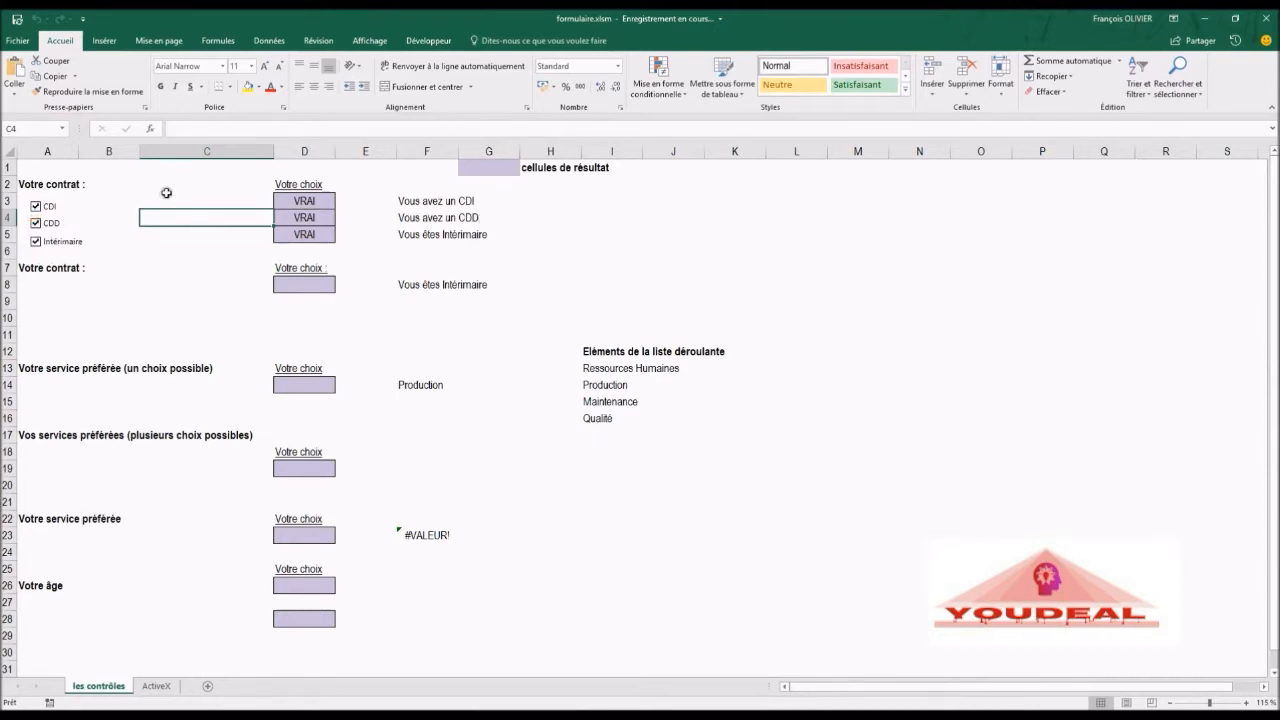
left_click(36, 241)
left_click(35, 223)
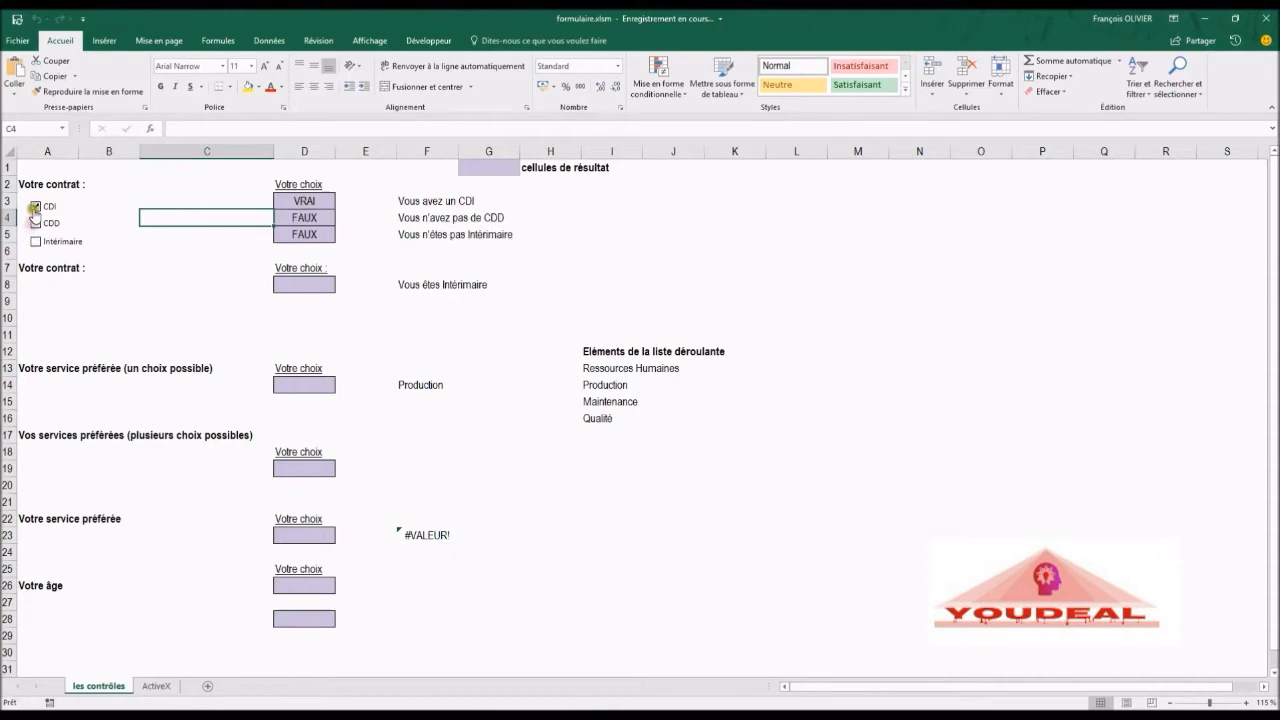
left_click(35, 206)
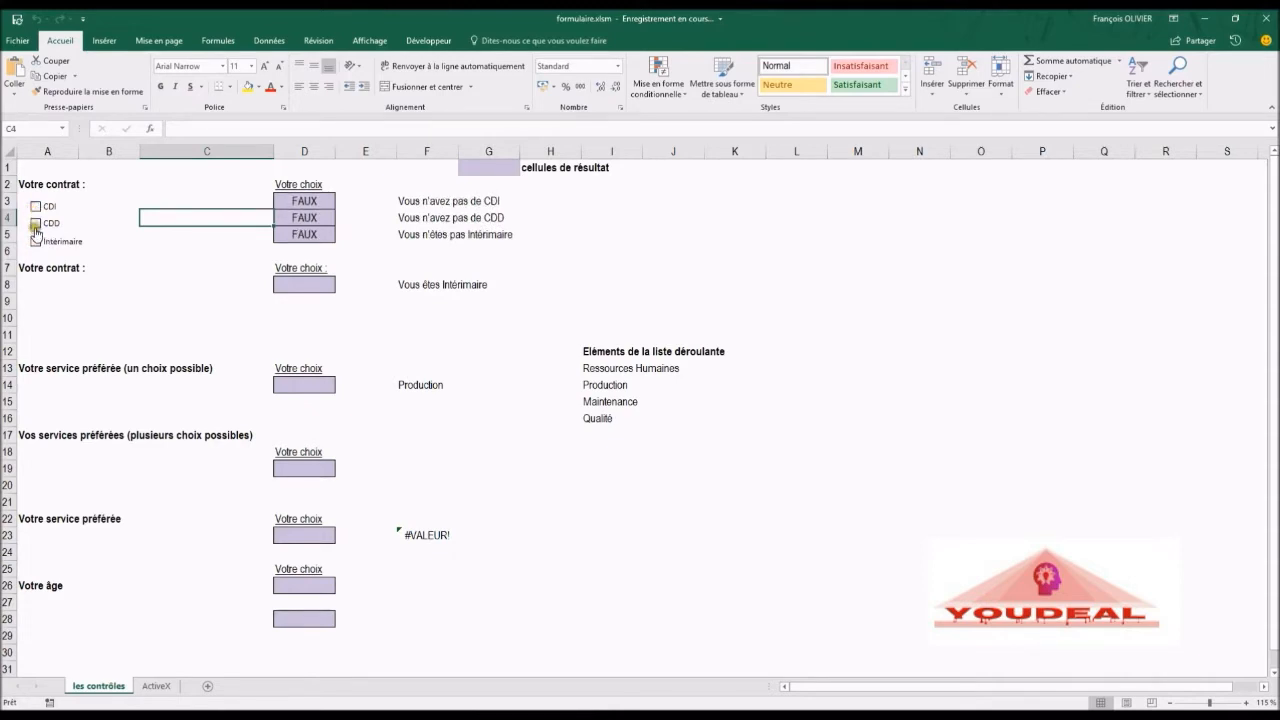
left_click(35, 224)
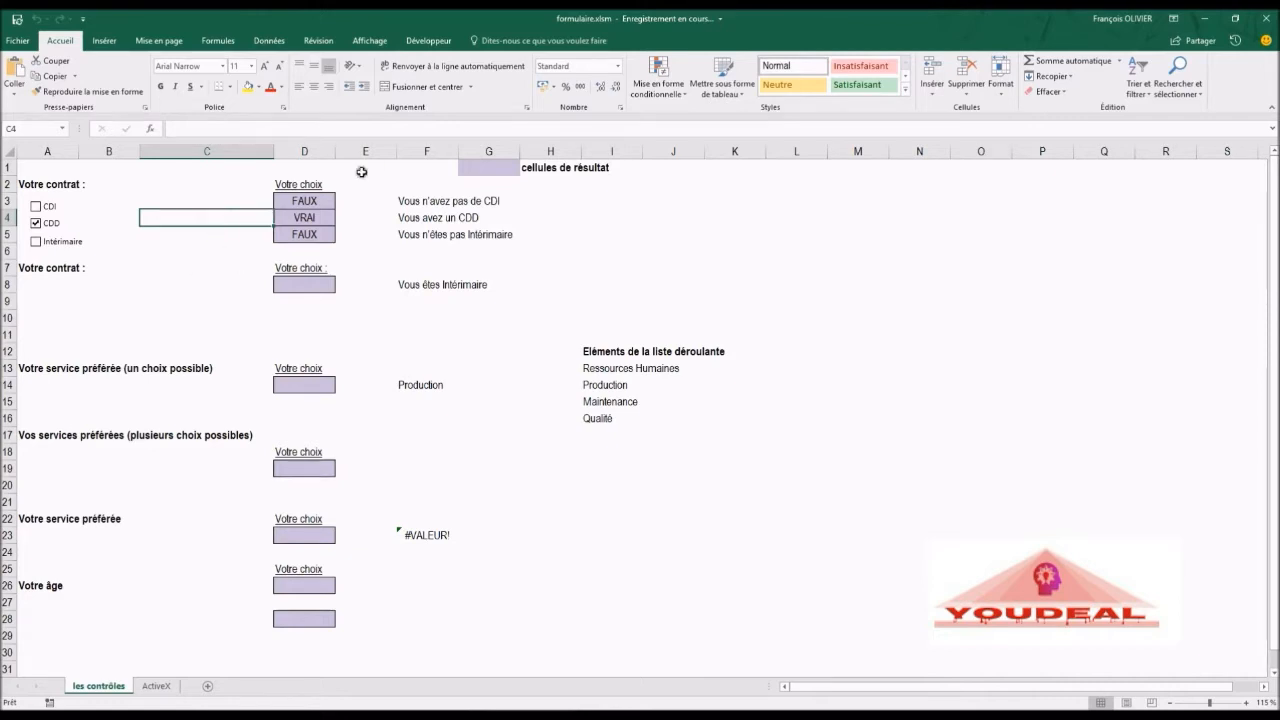
Step: Draw an option button form control under the second Votre contrat label, around row 8
left_click(412, 44)
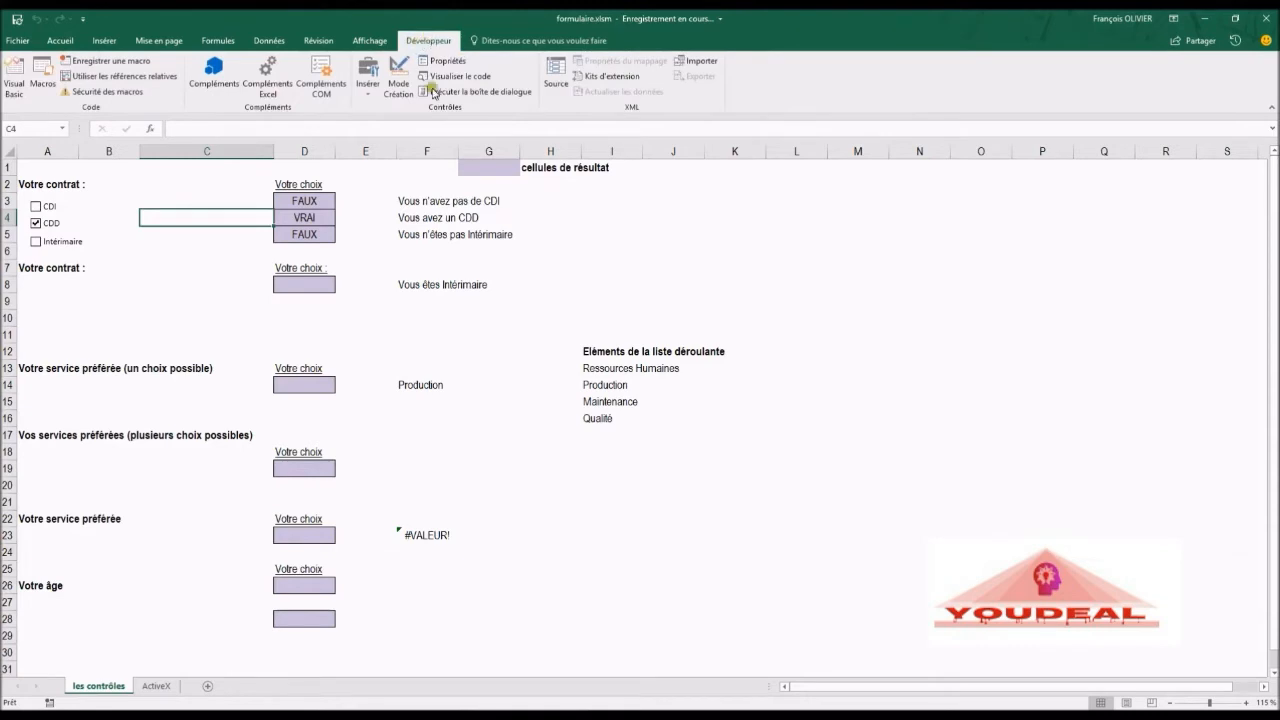
left_click(368, 96)
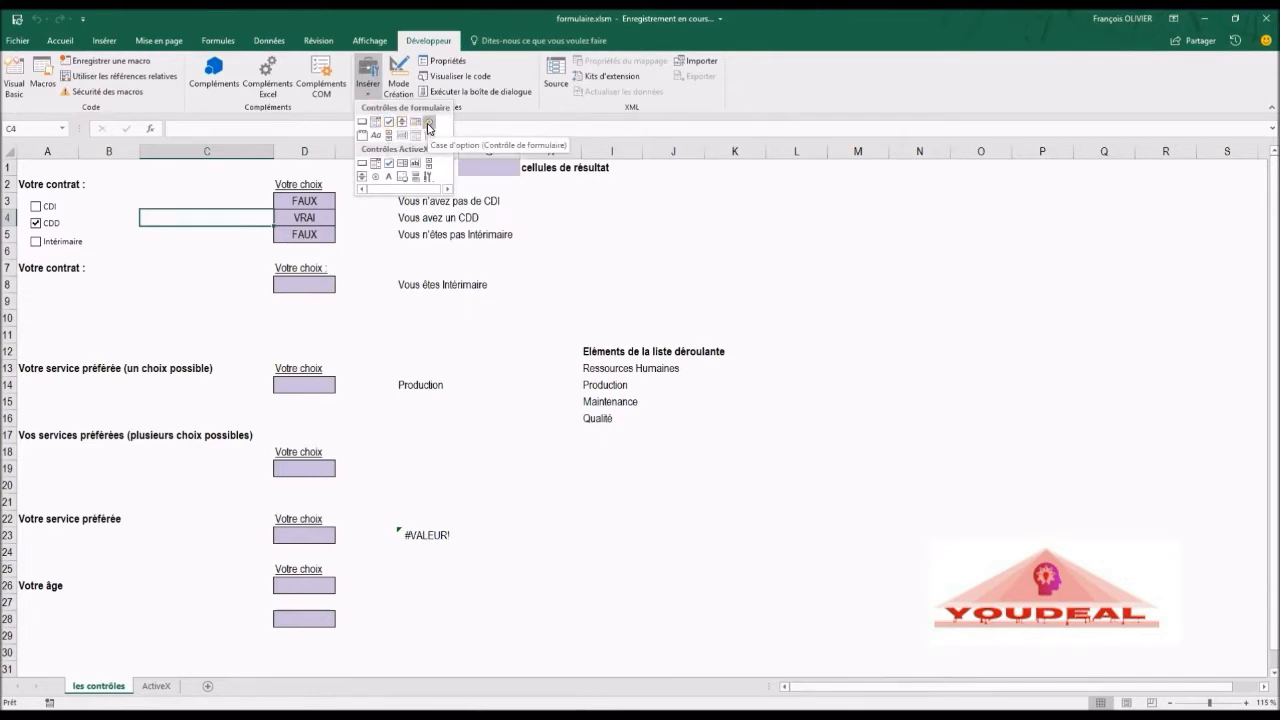
left_click(429, 124)
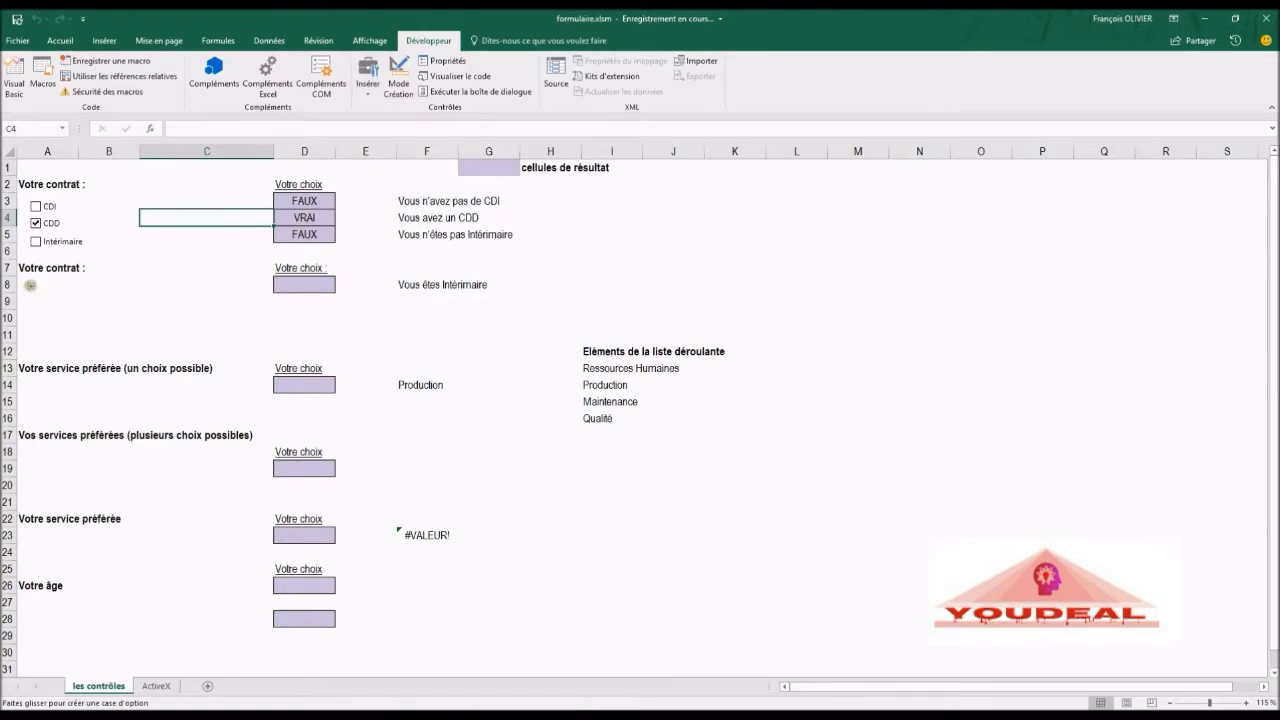
left_click_drag(31, 285, 111, 302)
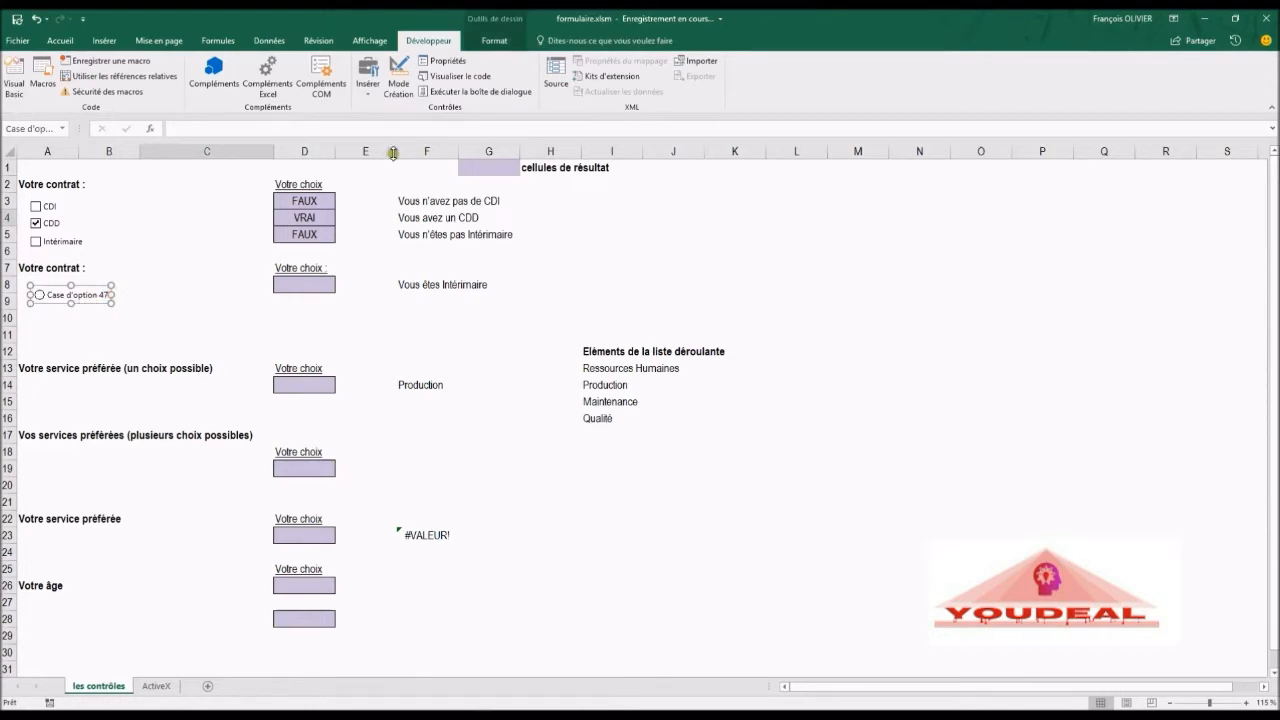
Step: Draw two more option buttons beneath the first one, placing the third just under the second in row 11
left_click(369, 78)
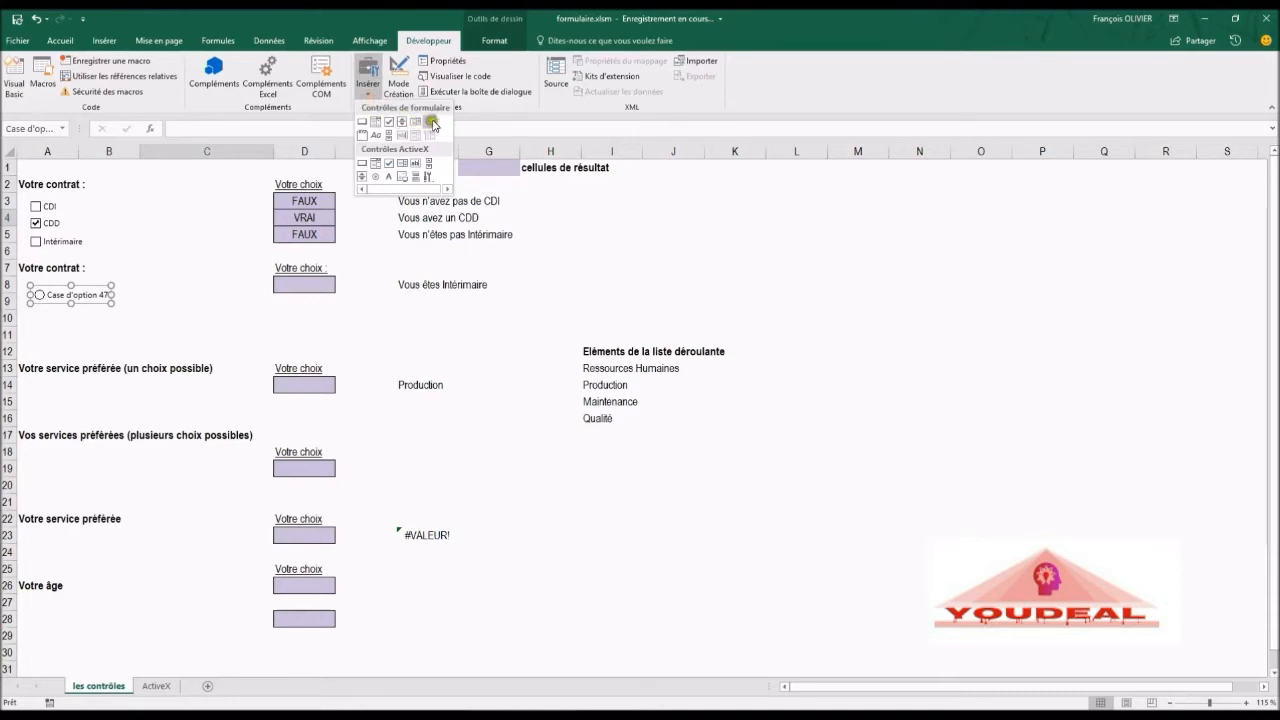
left_click(431, 121)
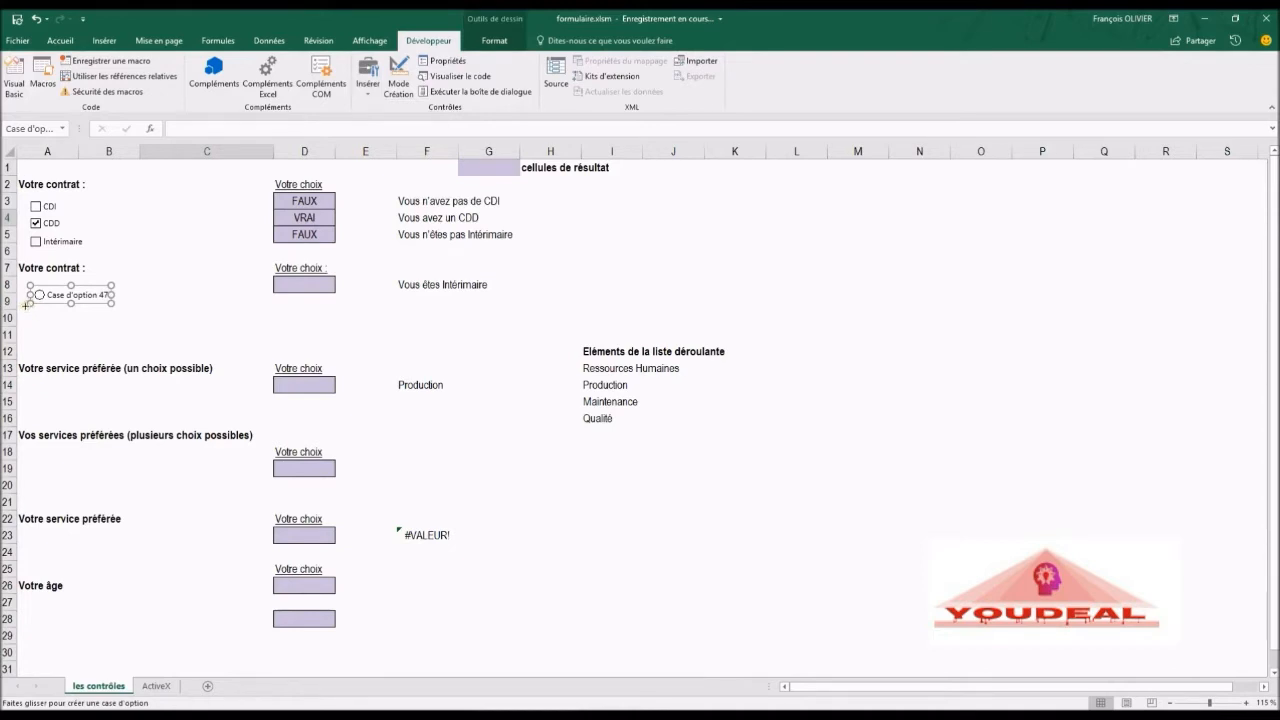
left_click_drag(30, 306, 110, 326)
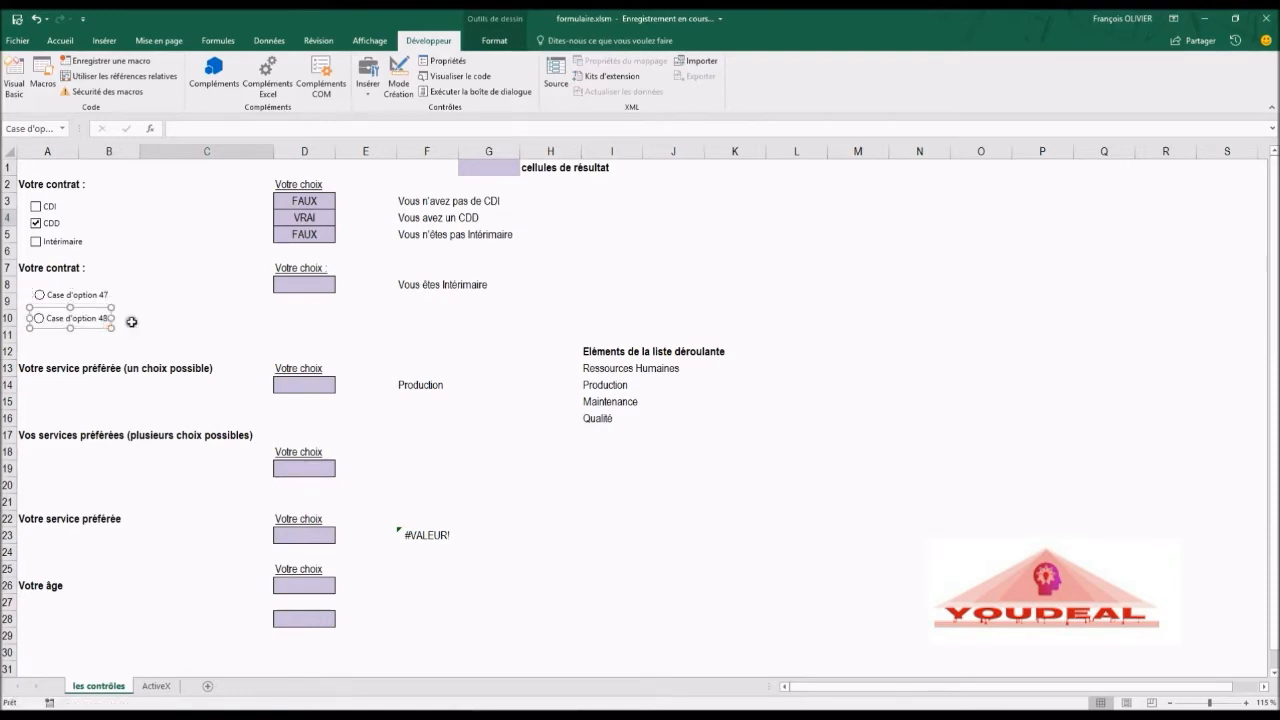
left_click(367, 88)
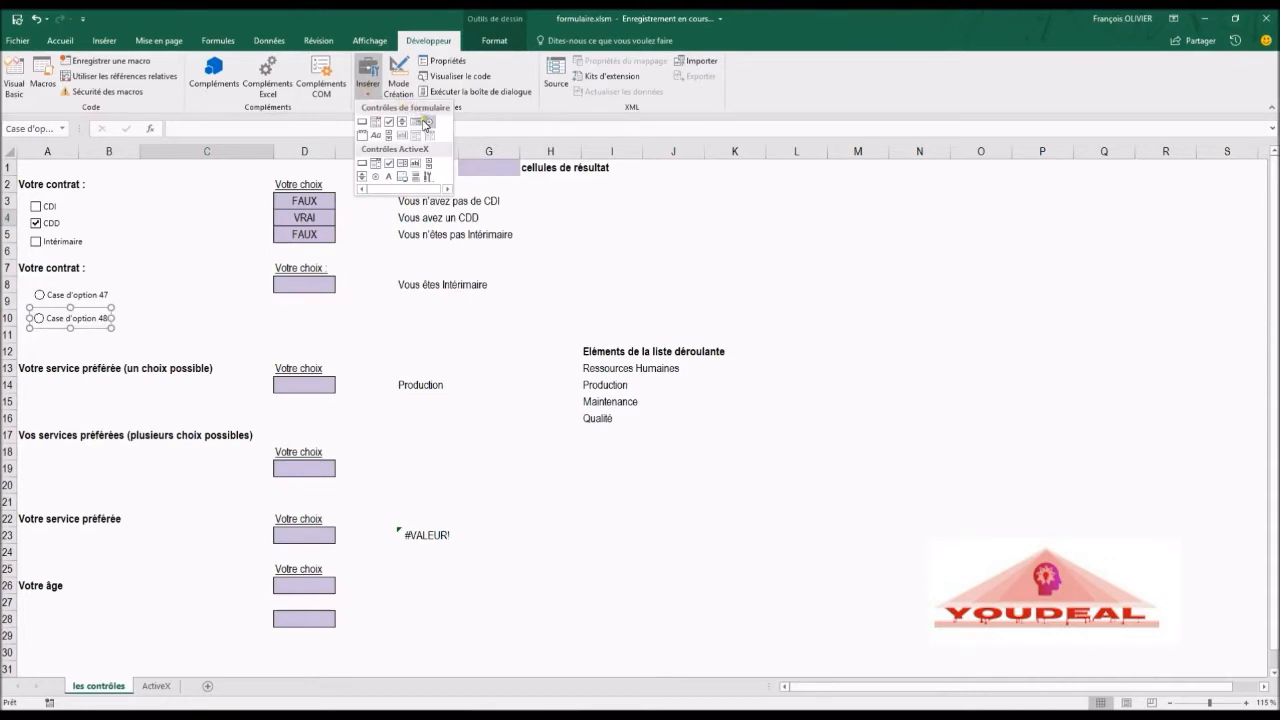
left_click(425, 122)
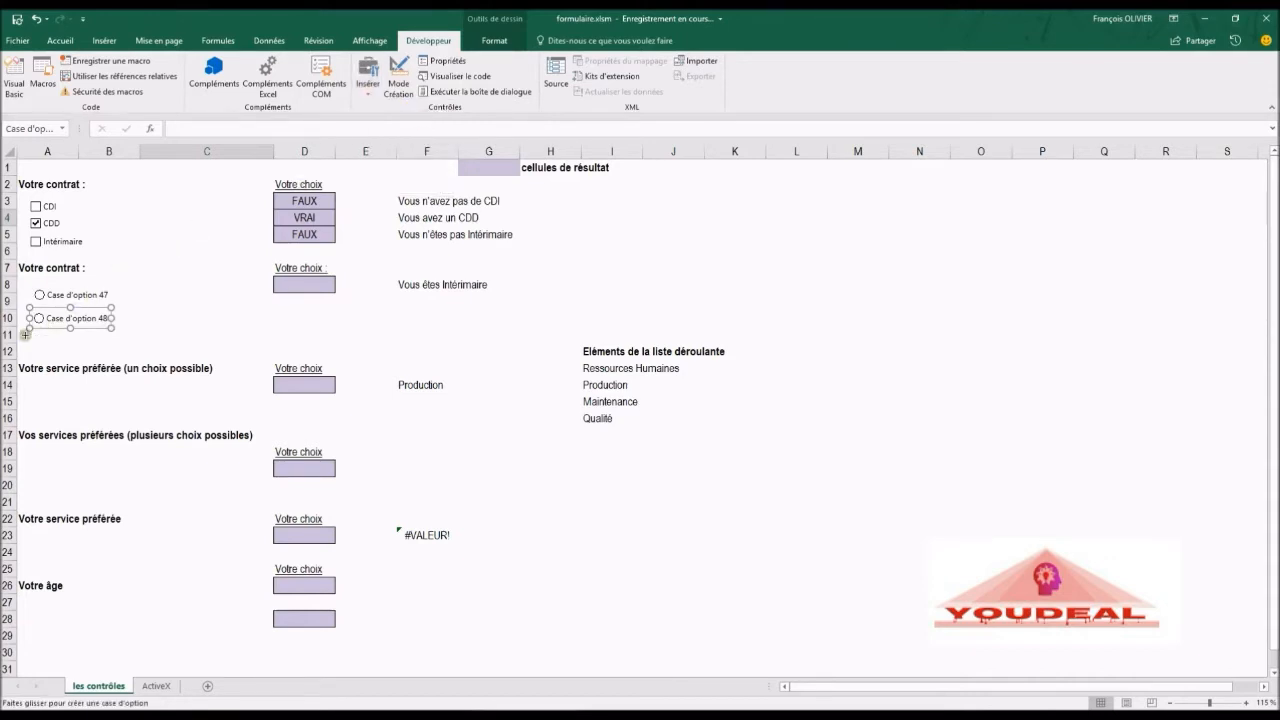
left_click_drag(29, 338, 116, 342)
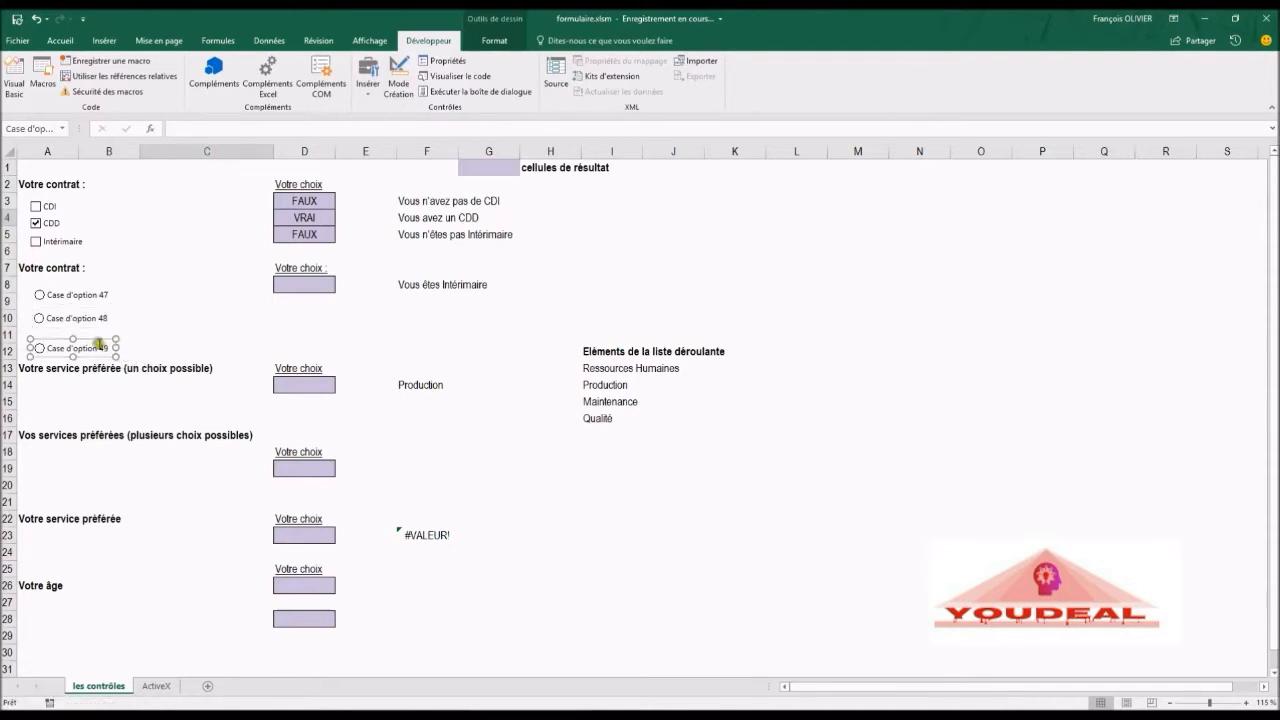
left_click_drag(101, 344, 100, 318)
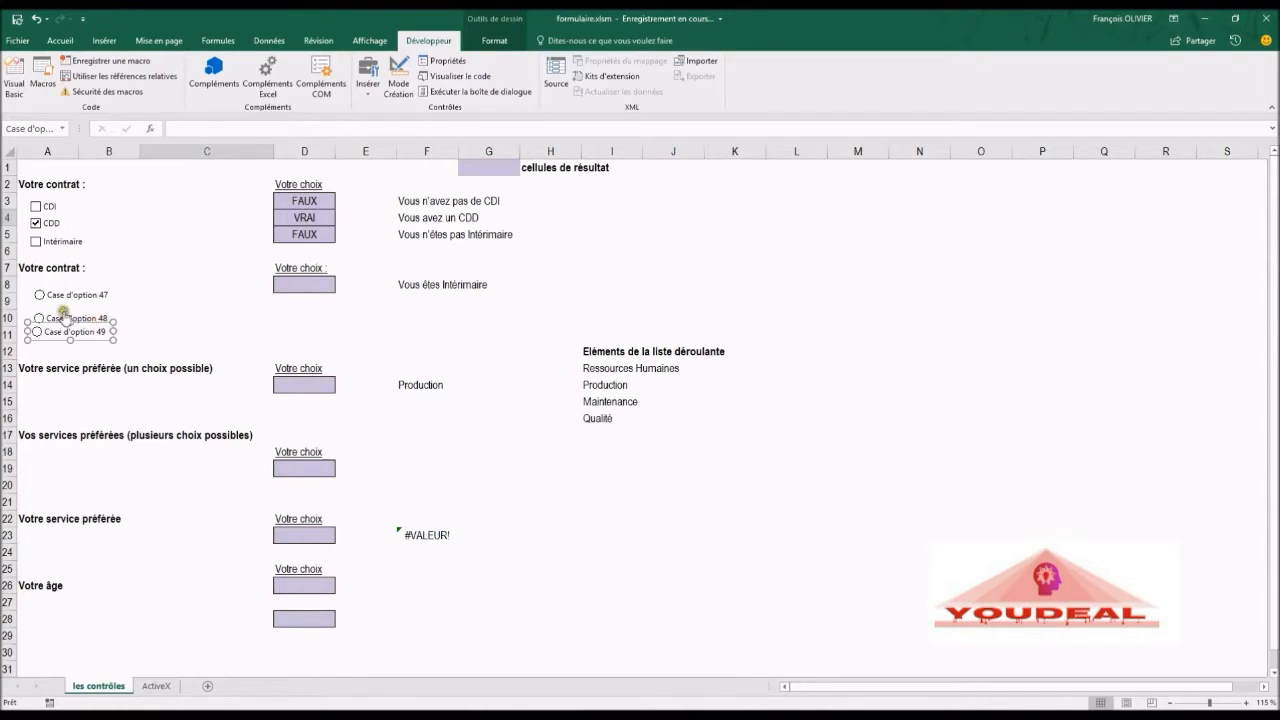
Step: Select the three option buttons and distribute them vertically
left_click(68, 312, "ctrl")
left_click(72, 295, "ctrl")
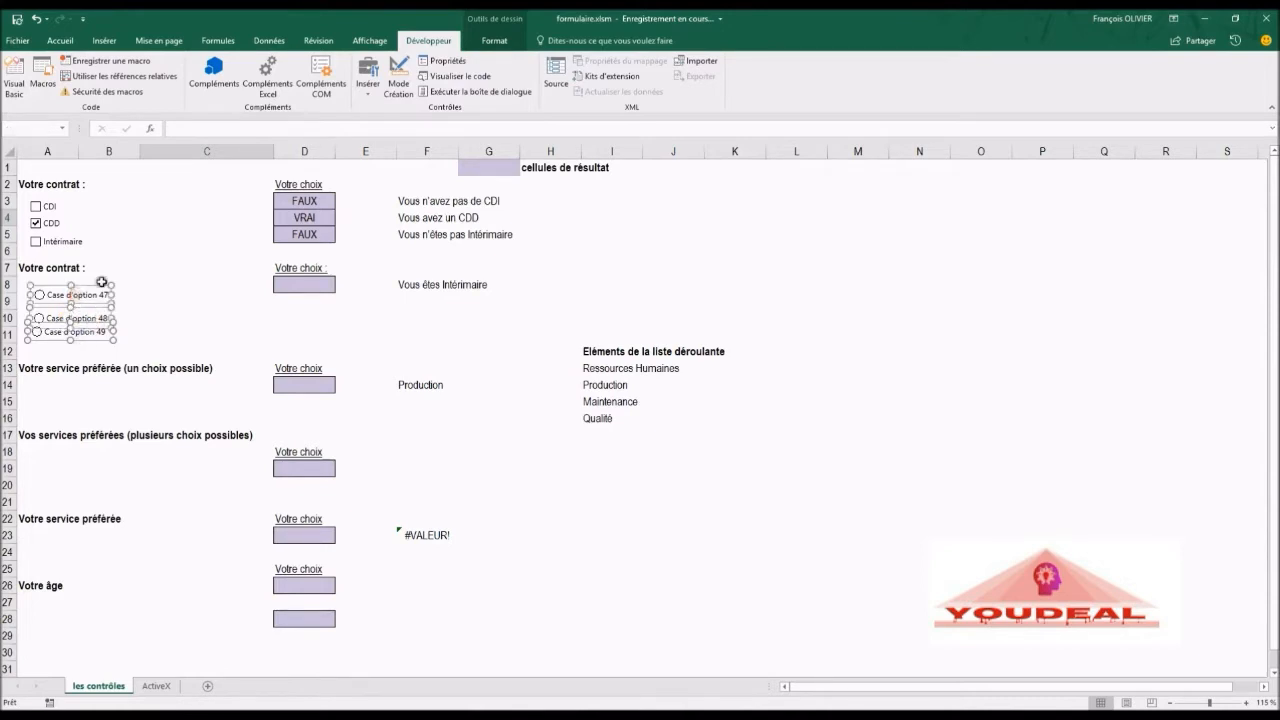
left_click(494, 42)
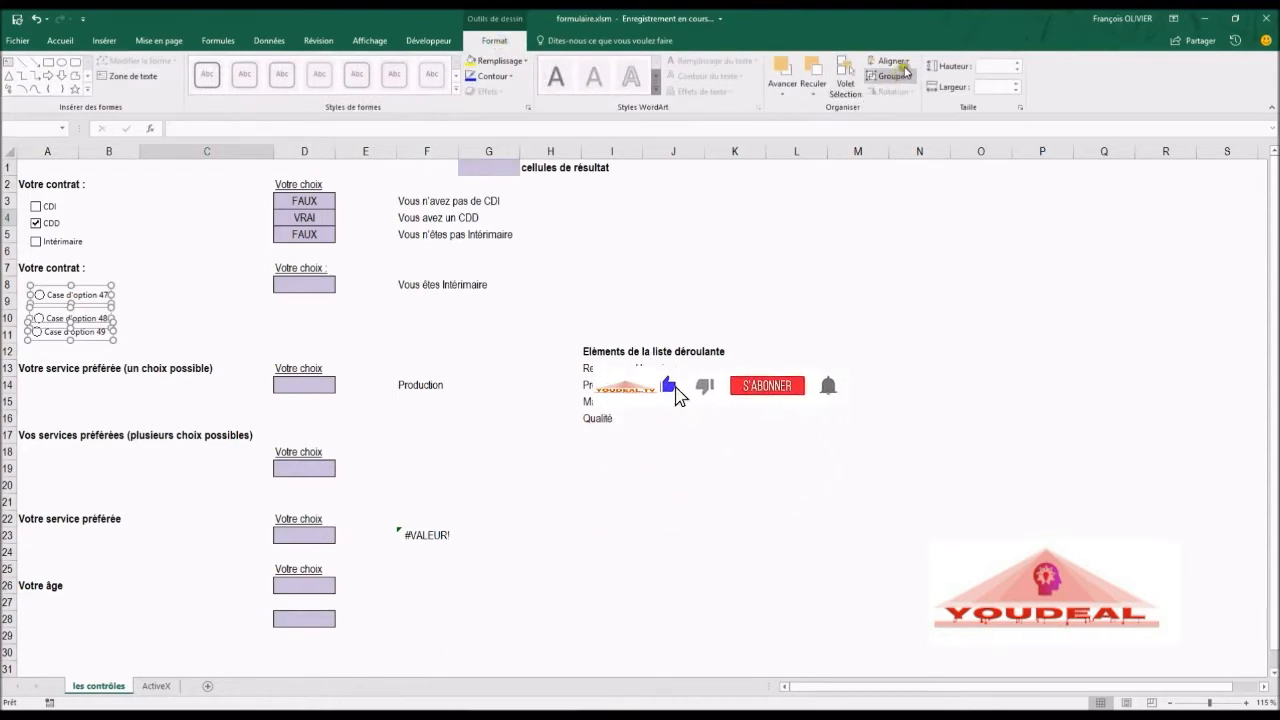
left_click(889, 61)
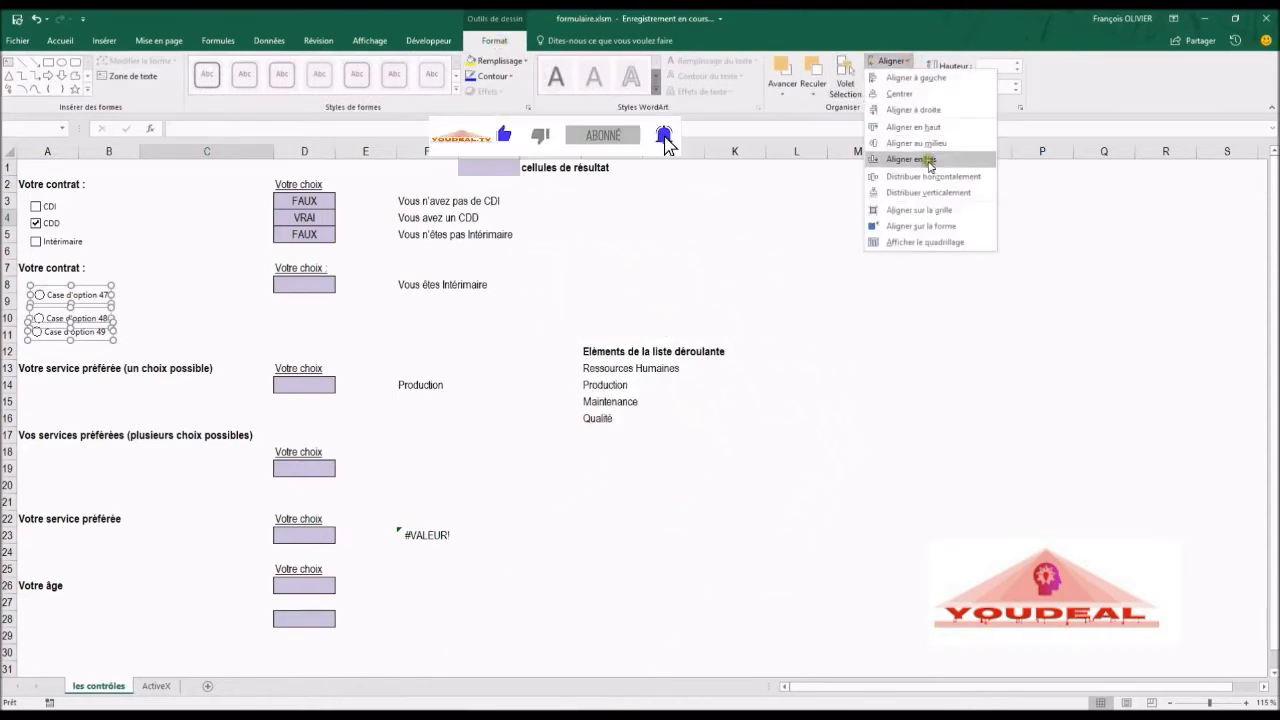
left_click(930, 193)
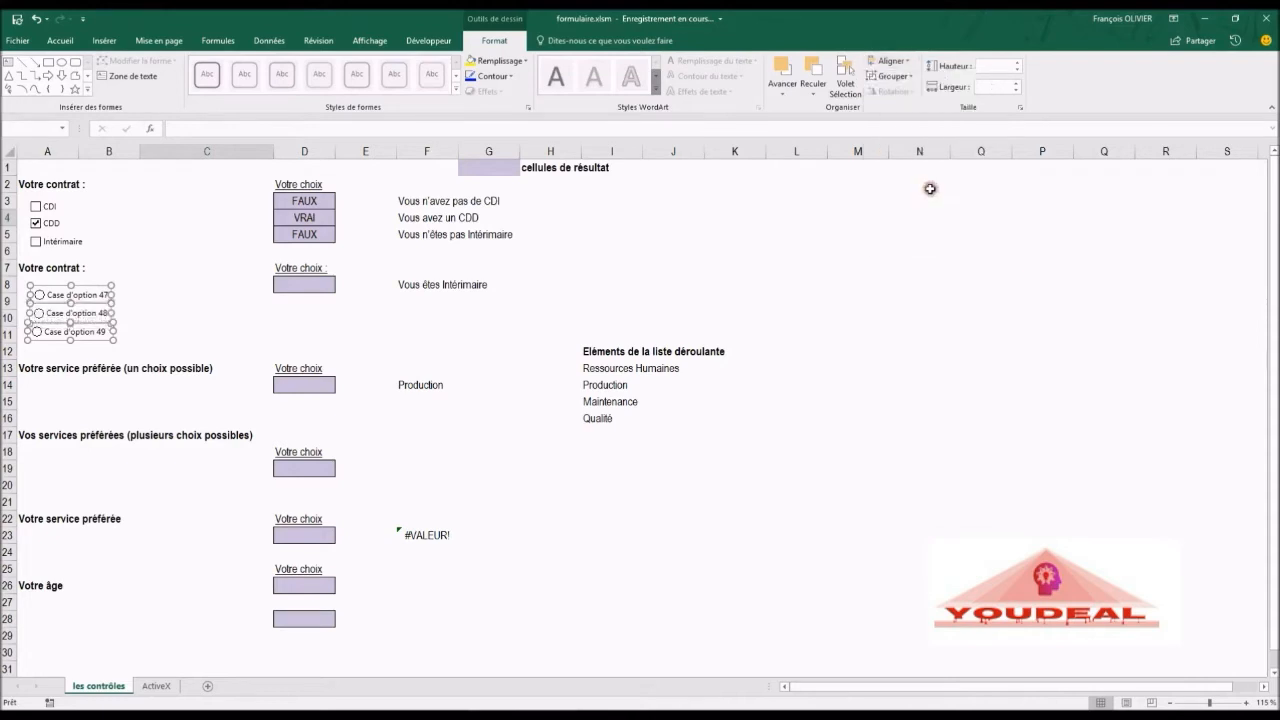
Step: Add the CDI, CDD and Intérimaire check boxes to the selection and align all six controls to the left
left_click(72, 241, "ctrl")
left_click(48, 223, "ctrl")
left_click(49, 205, "ctrl")
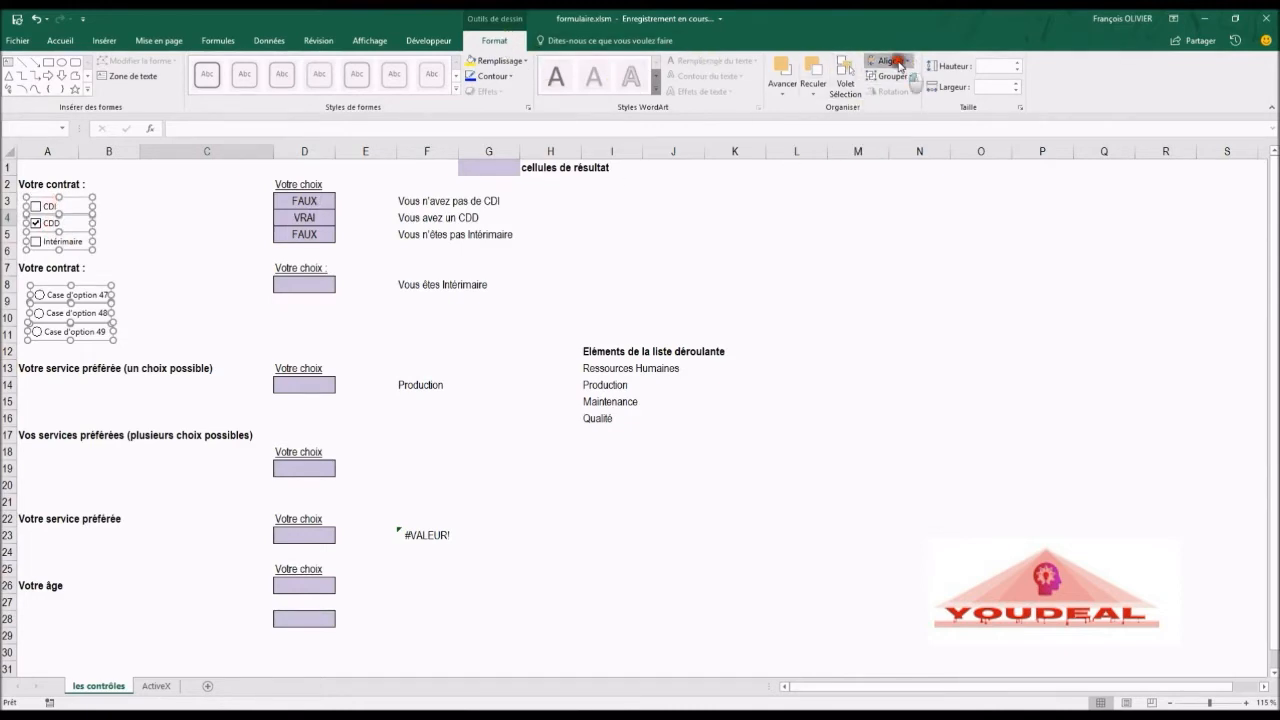
left_click(889, 61)
left_click(906, 80)
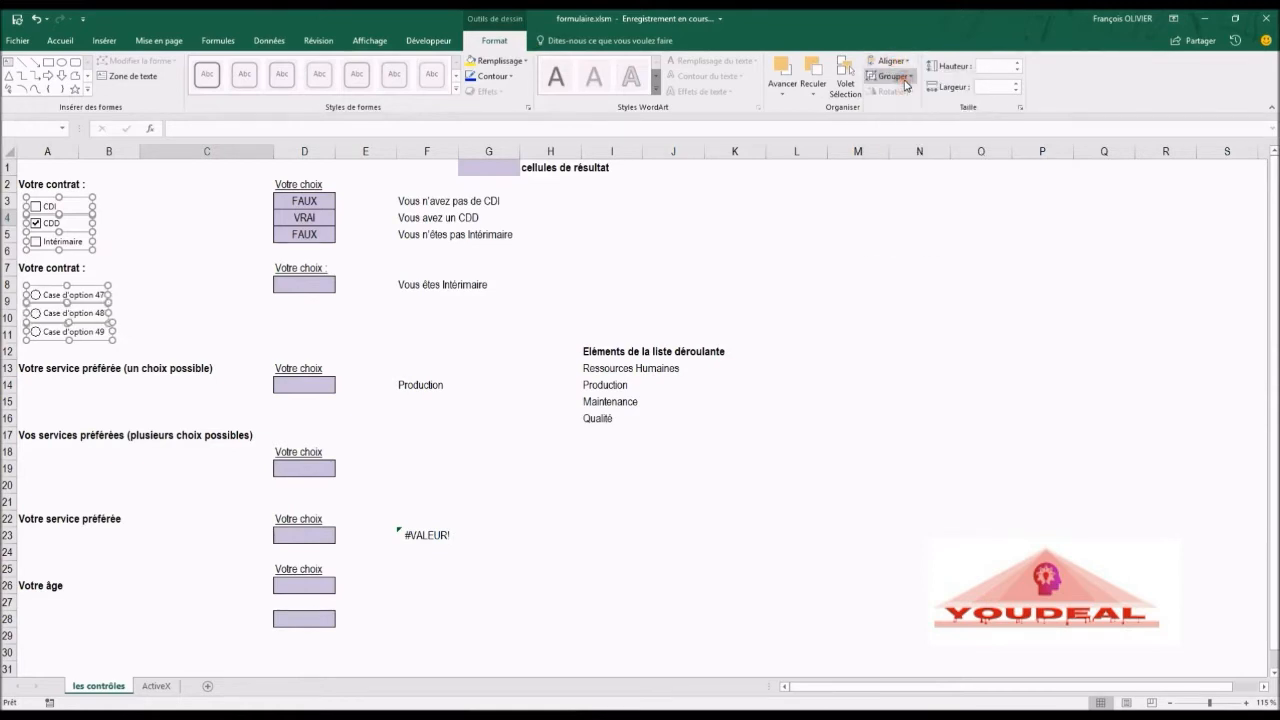
left_click(226, 286)
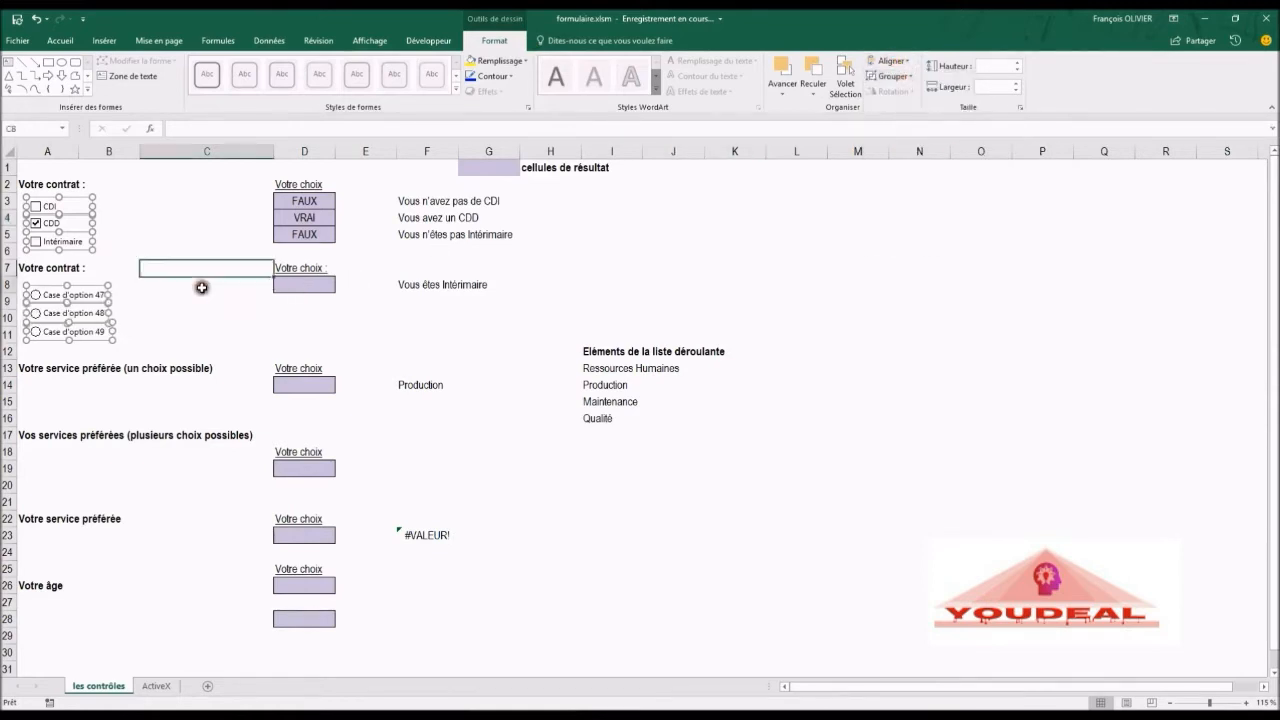
Step: Relabel the first option button as CDI
right_click(88, 298)
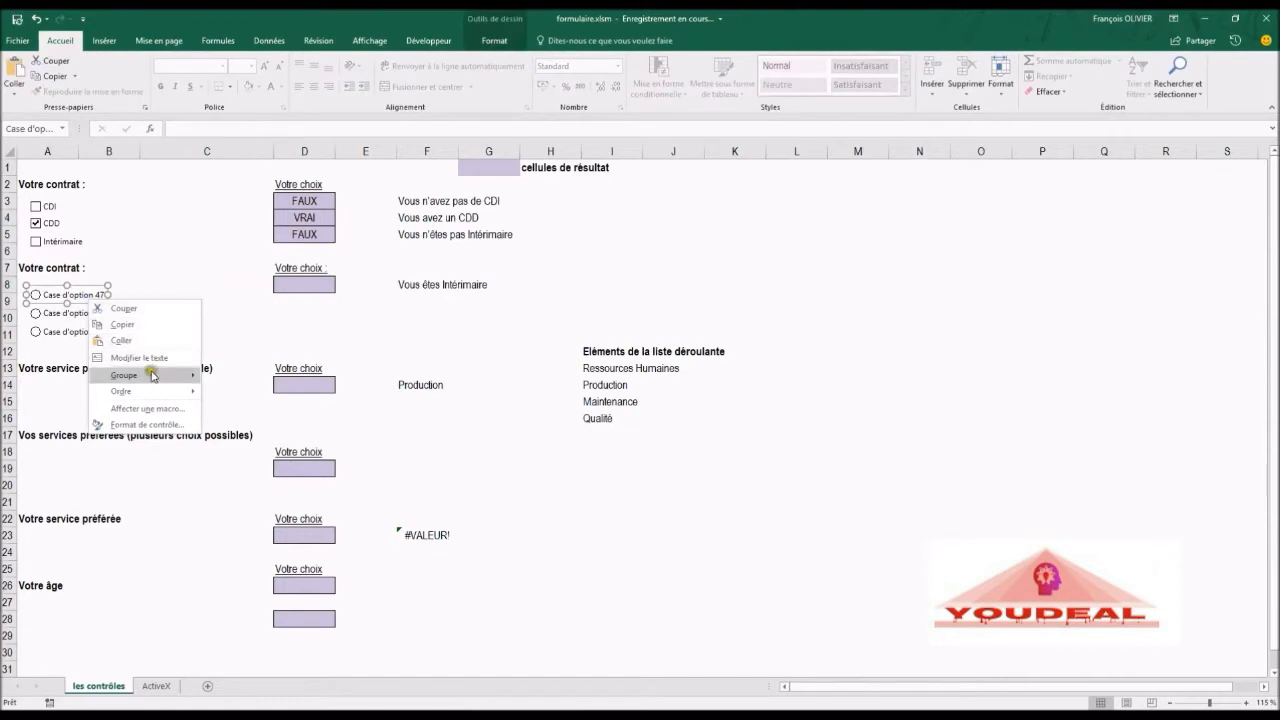
left_click(160, 357)
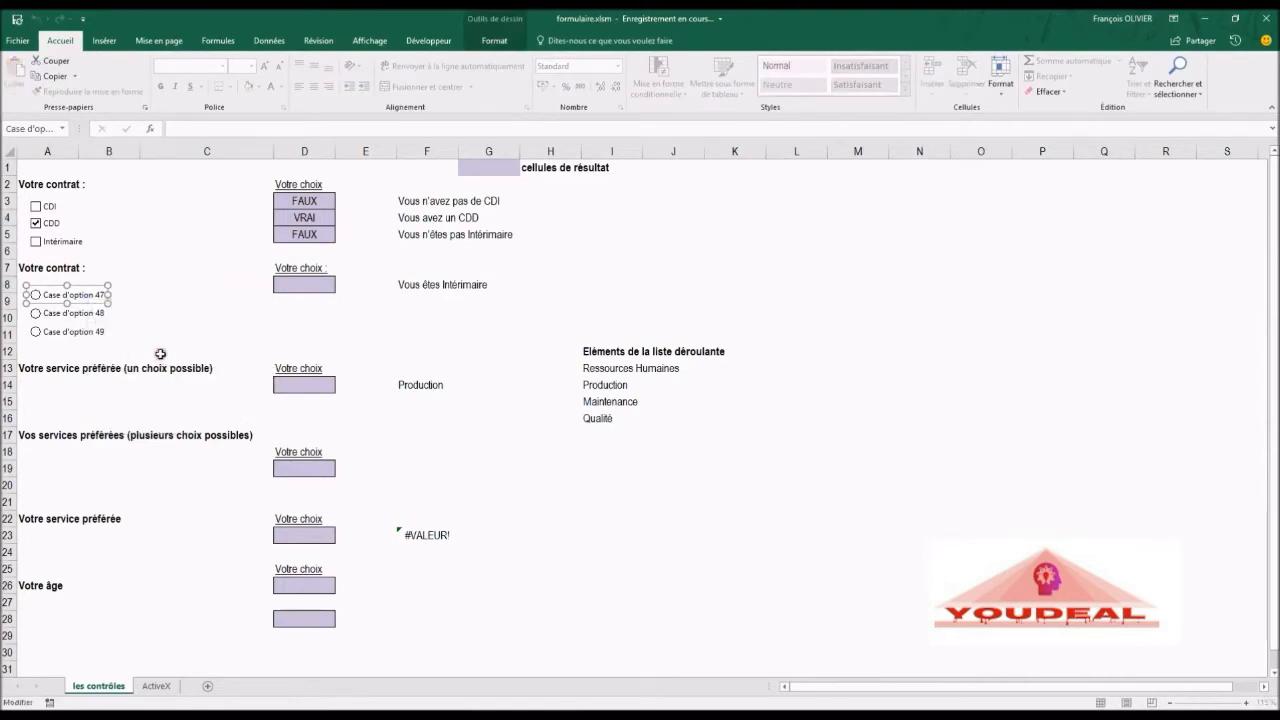
key("Delete")
key("Delete")
key("Delete")
key("Delete")
key("Delete")
key("Delete")
key("Delete")
key("Delete")
key("Delete")
key("Delete")
key("Delete")
key("Delete")
key("Delete")
key("Delete")
key("Delete")
Step: Relabel the second option button as CDD
right_click(96, 318)
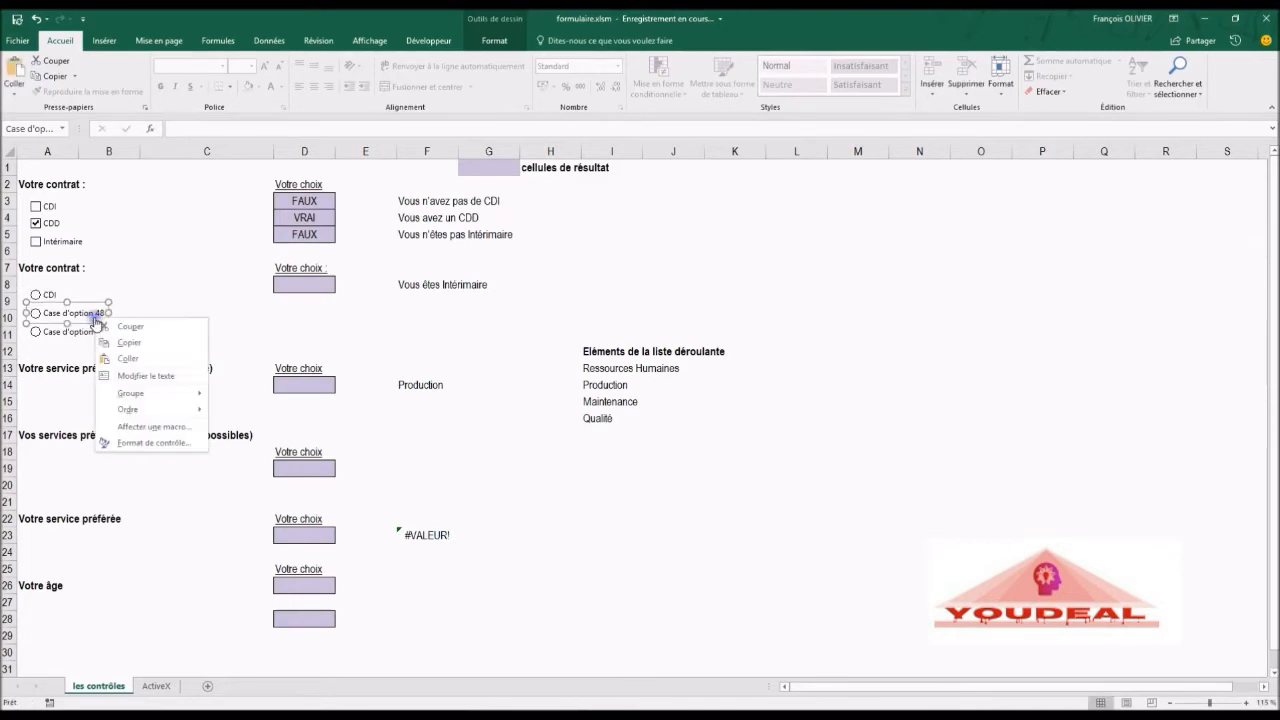
left_click(136, 376)
key("Delete")
key("Delete")
key("Delete")
key("Delete")
key("Delete")
key("Delete")
key("Delete")
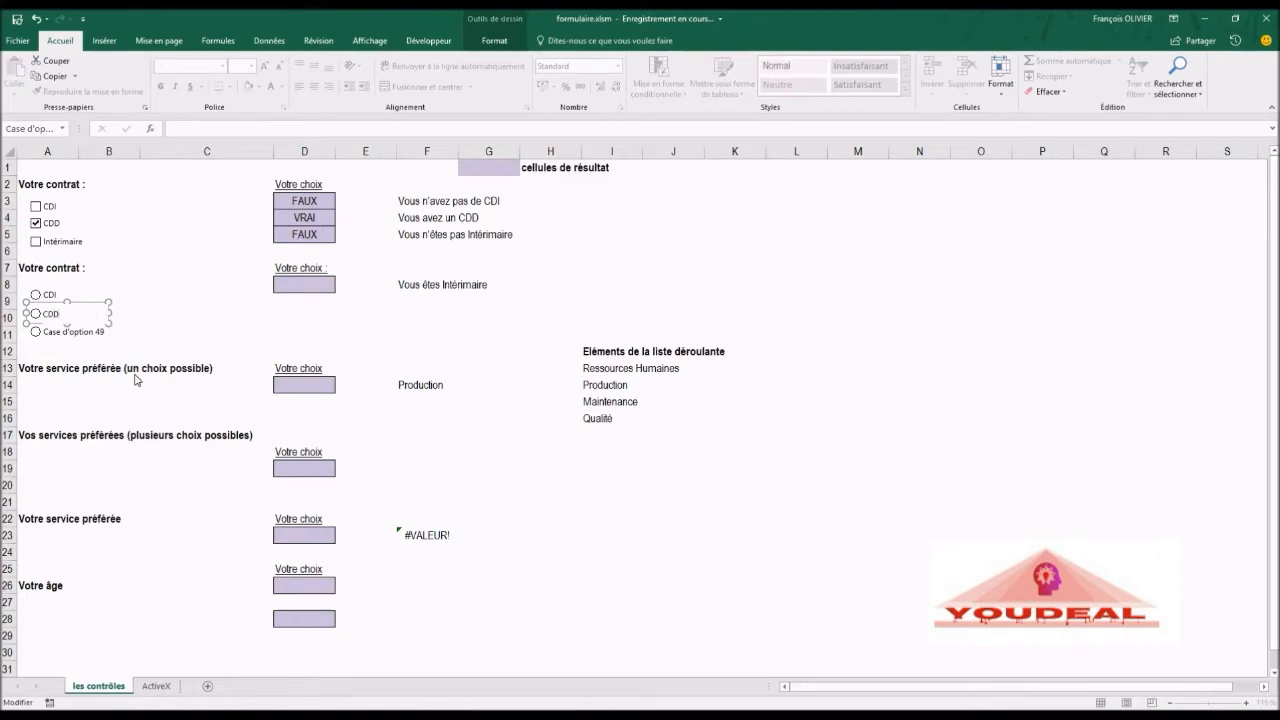
Step: Relabel the third option button as Intérimaire
right_click(95, 334)
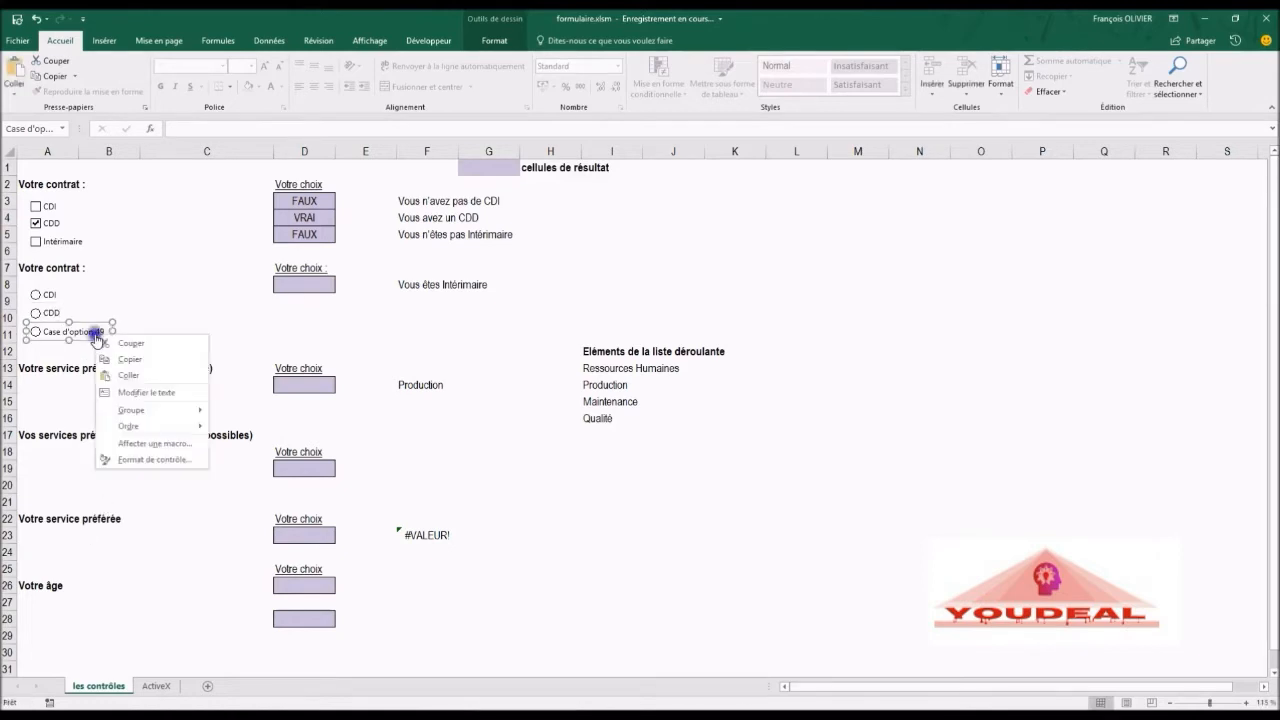
left_click(138, 393)
key("Delete")
key("Delete")
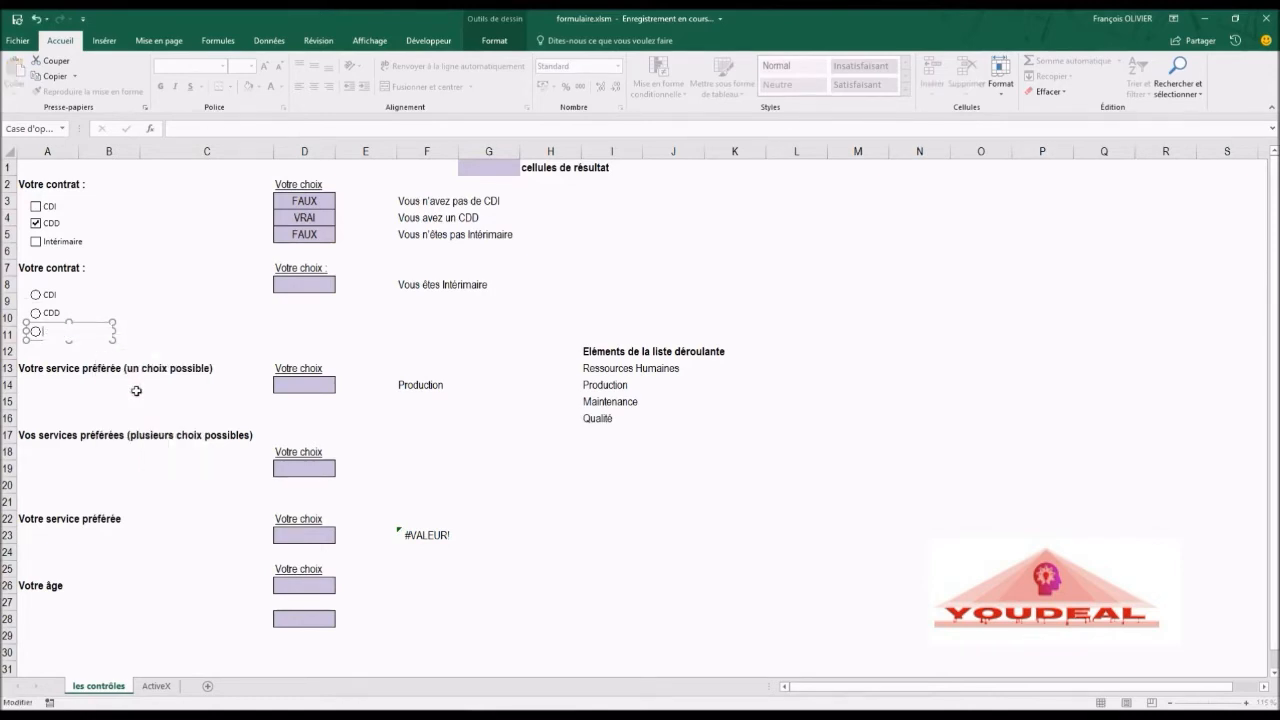
type("I")
left_click(134, 293)
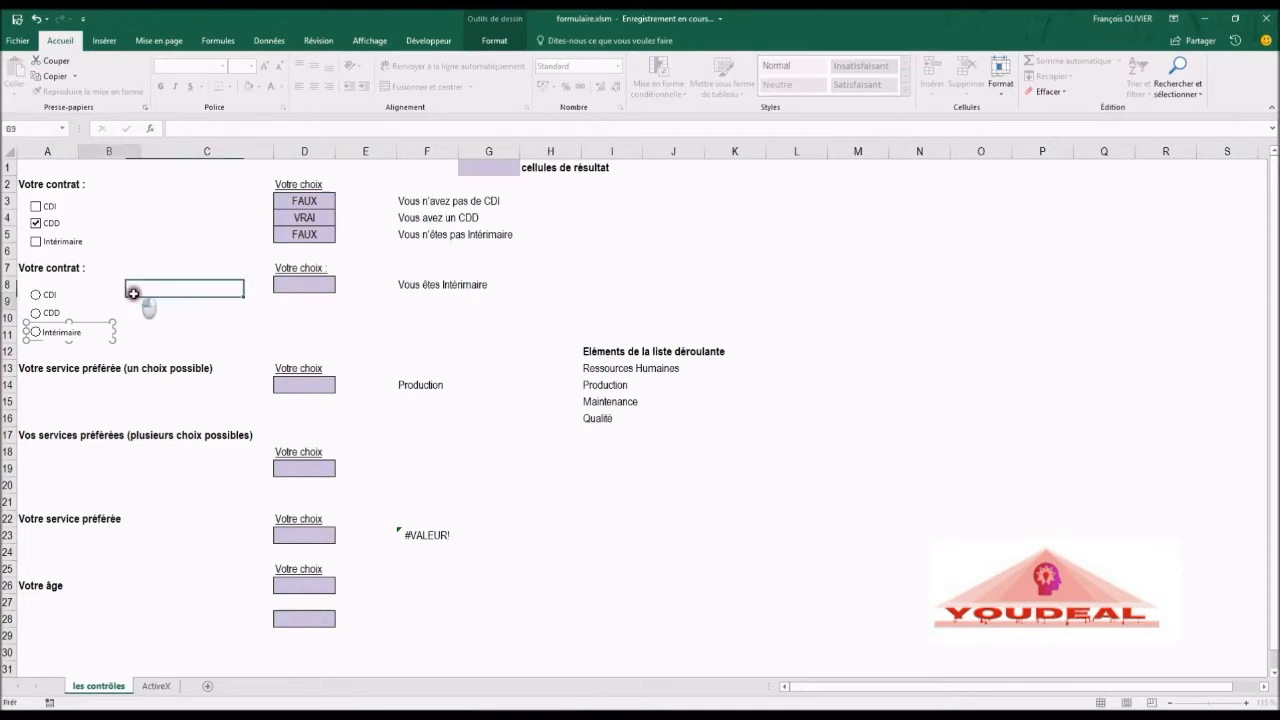
Step: Link the CDI option button to cell D8 through its control formatting
right_click(47, 297)
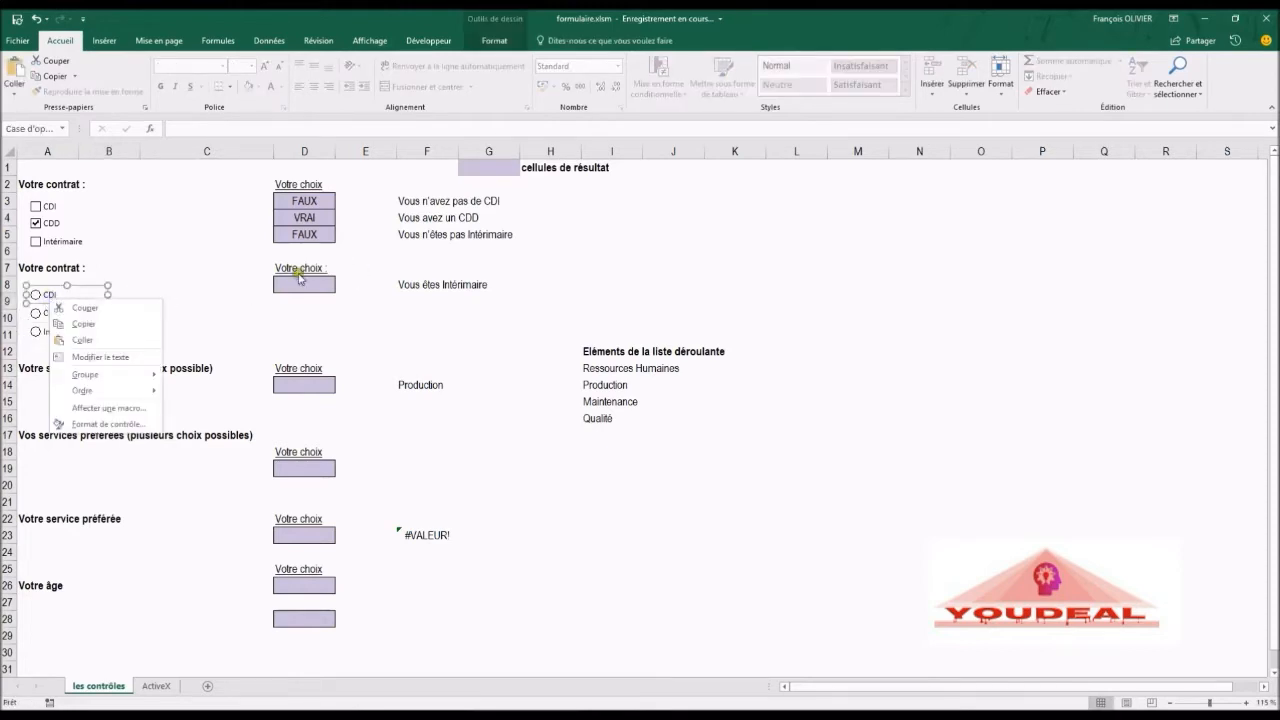
left_click(104, 424)
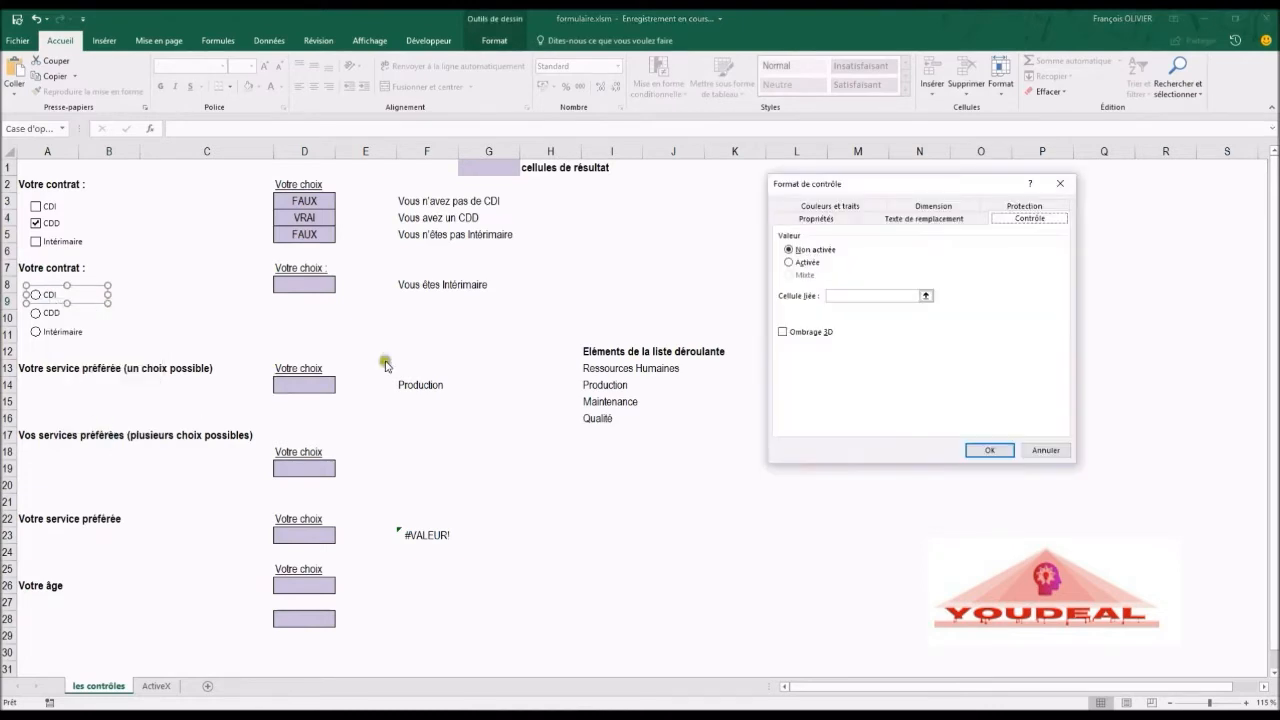
left_click(852, 297)
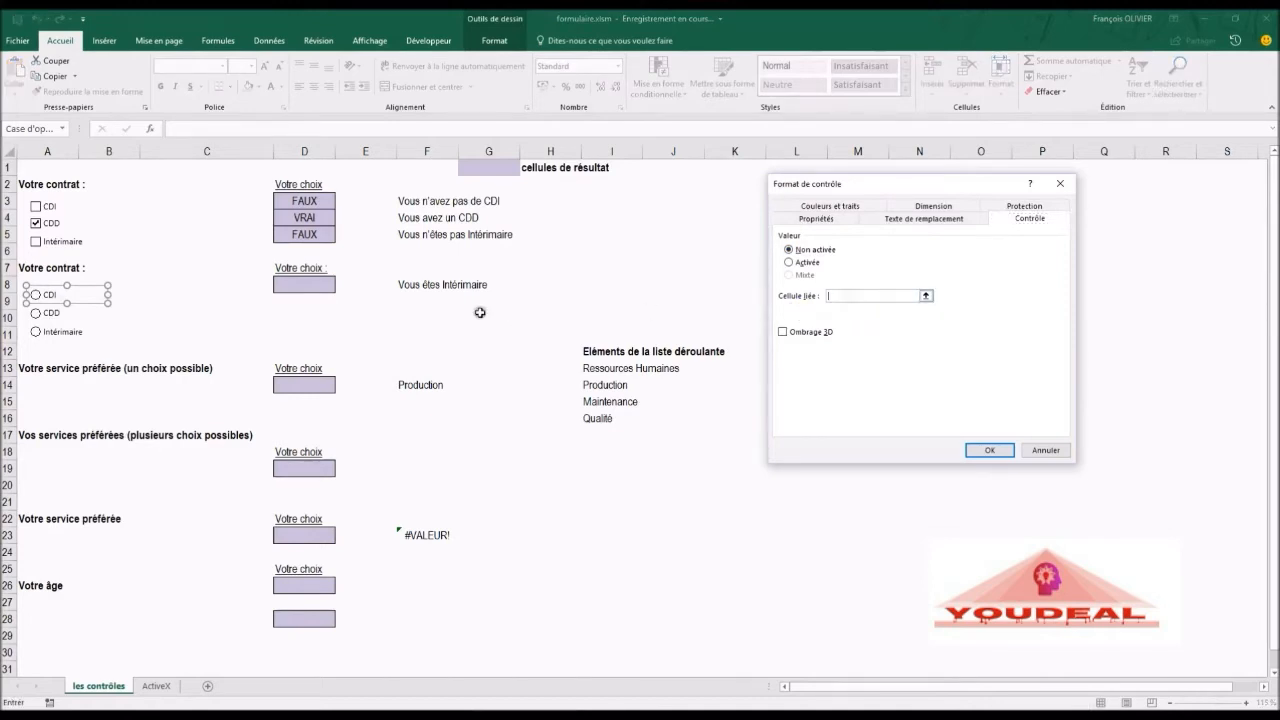
left_click(300, 289)
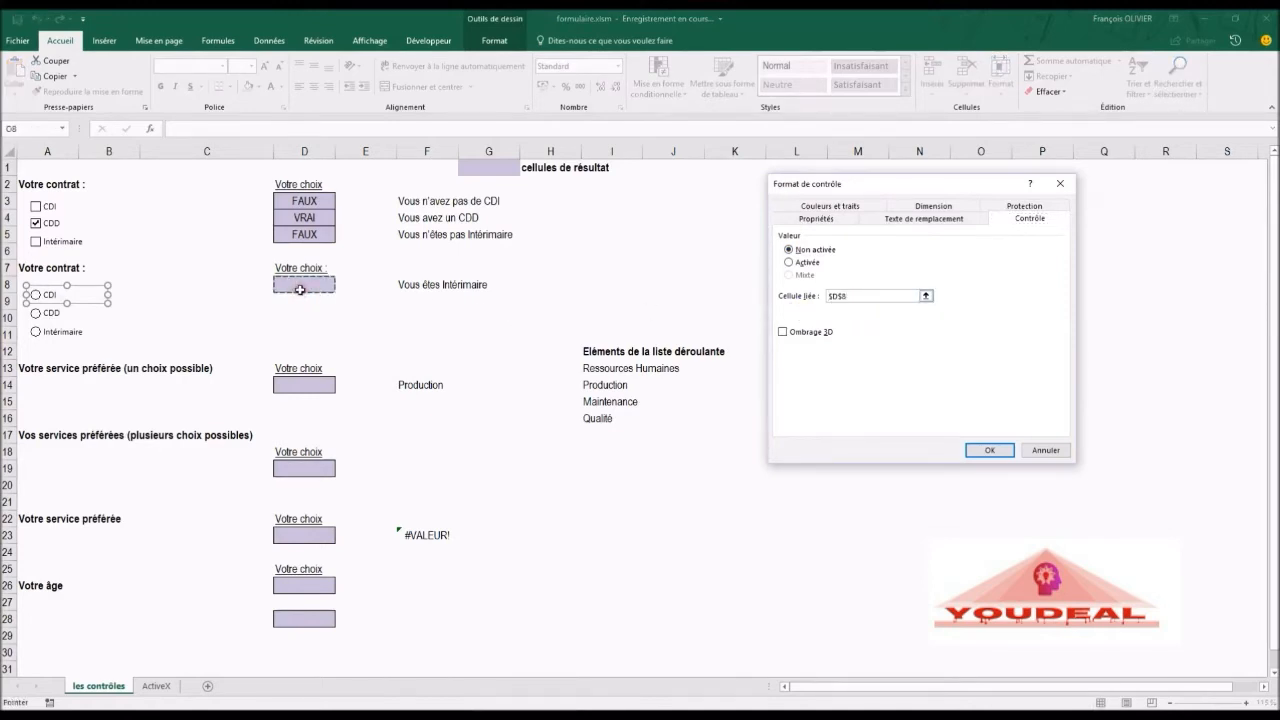
left_click(1001, 452)
left_click(1002, 452)
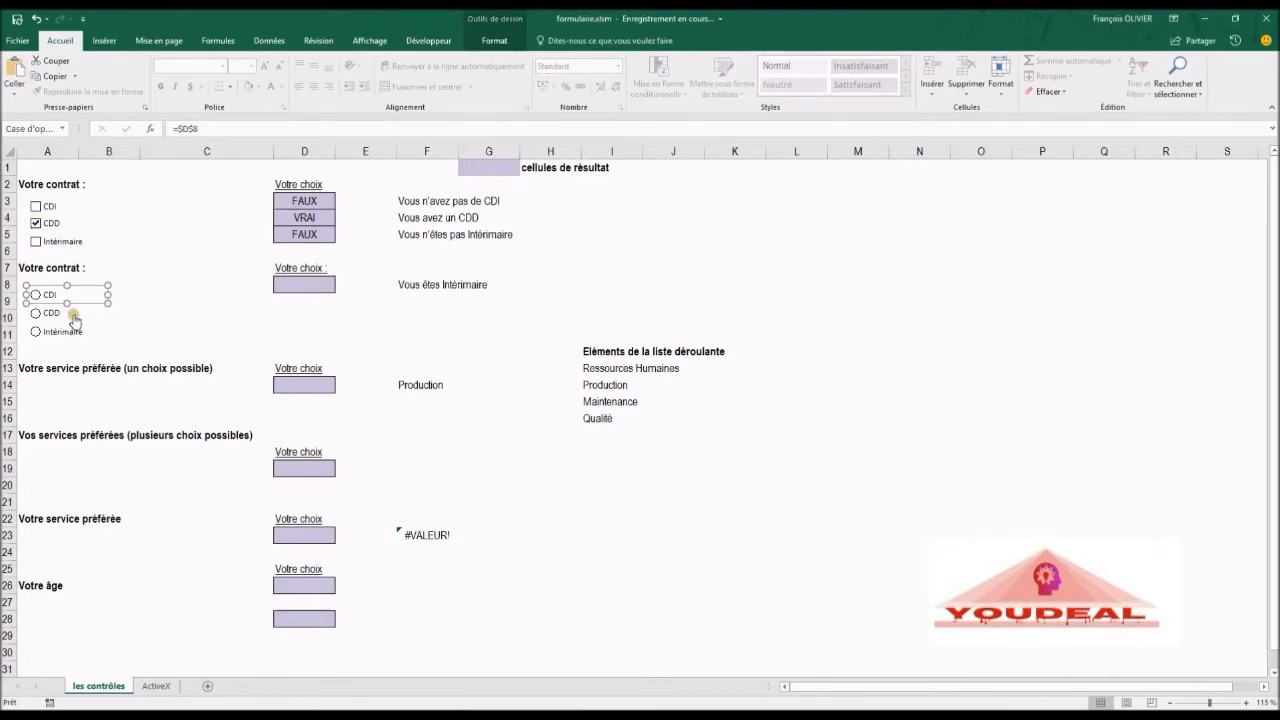
Step: Open the CDD option button's control formatting to check its linked cell, then close it
right_click(74, 319)
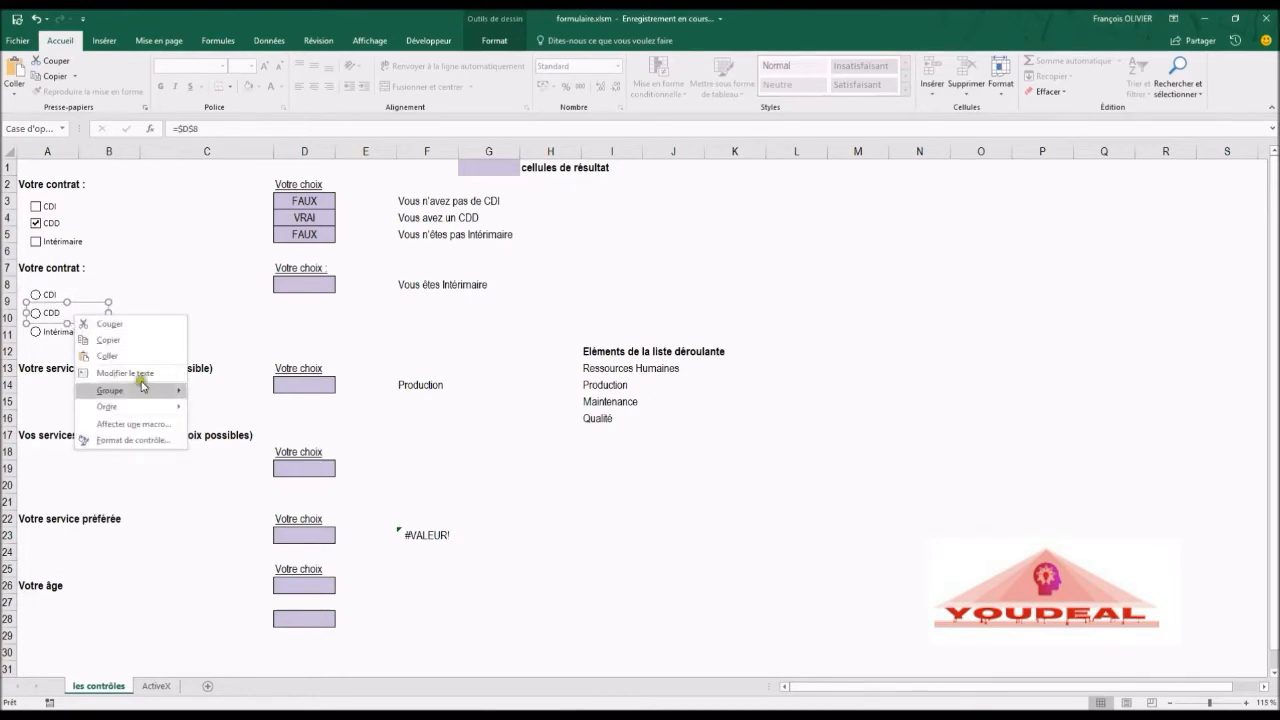
left_click(135, 440)
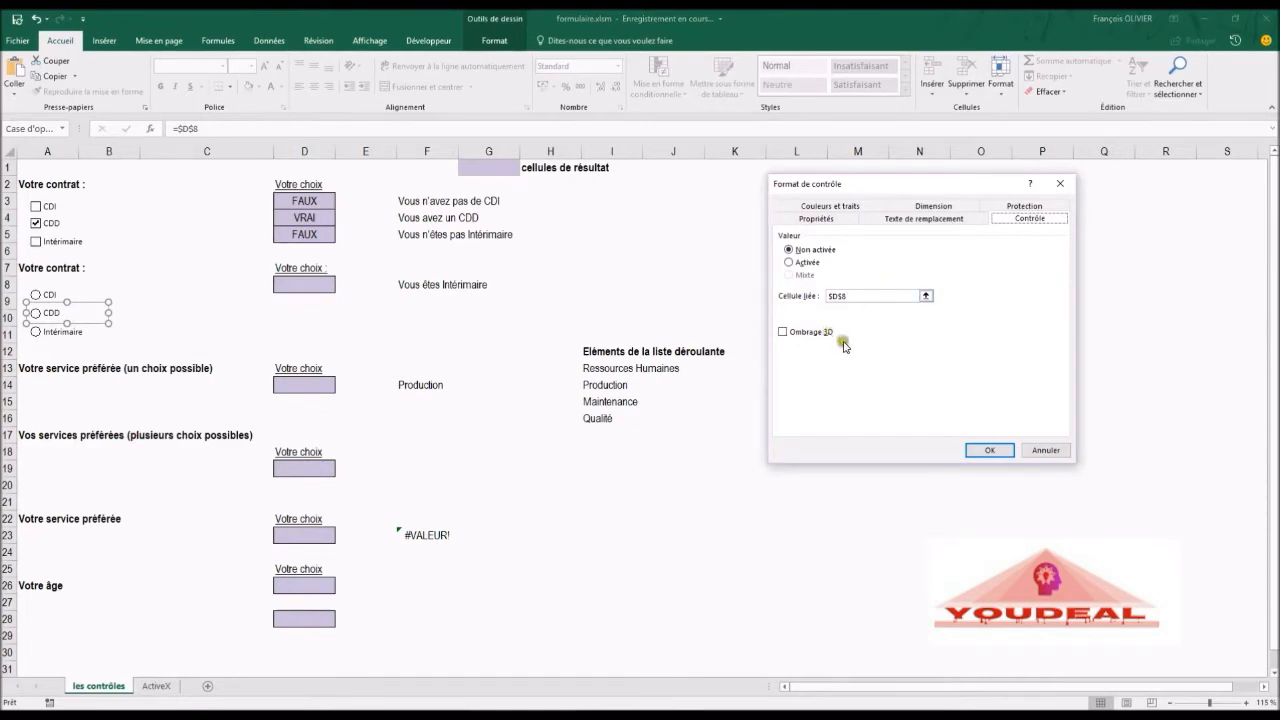
left_click(975, 453)
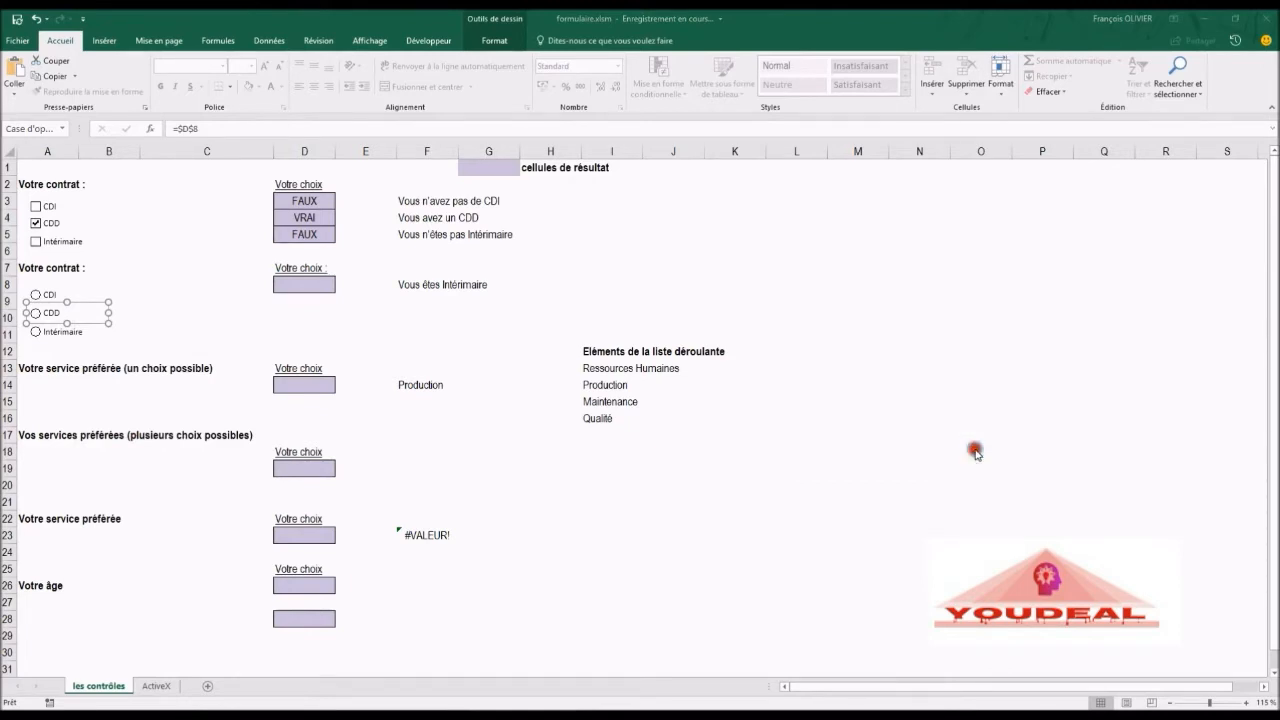
Step: Open the Intérimaire option button's control formatting to check its linked cell, then close it
right_click(57, 336)
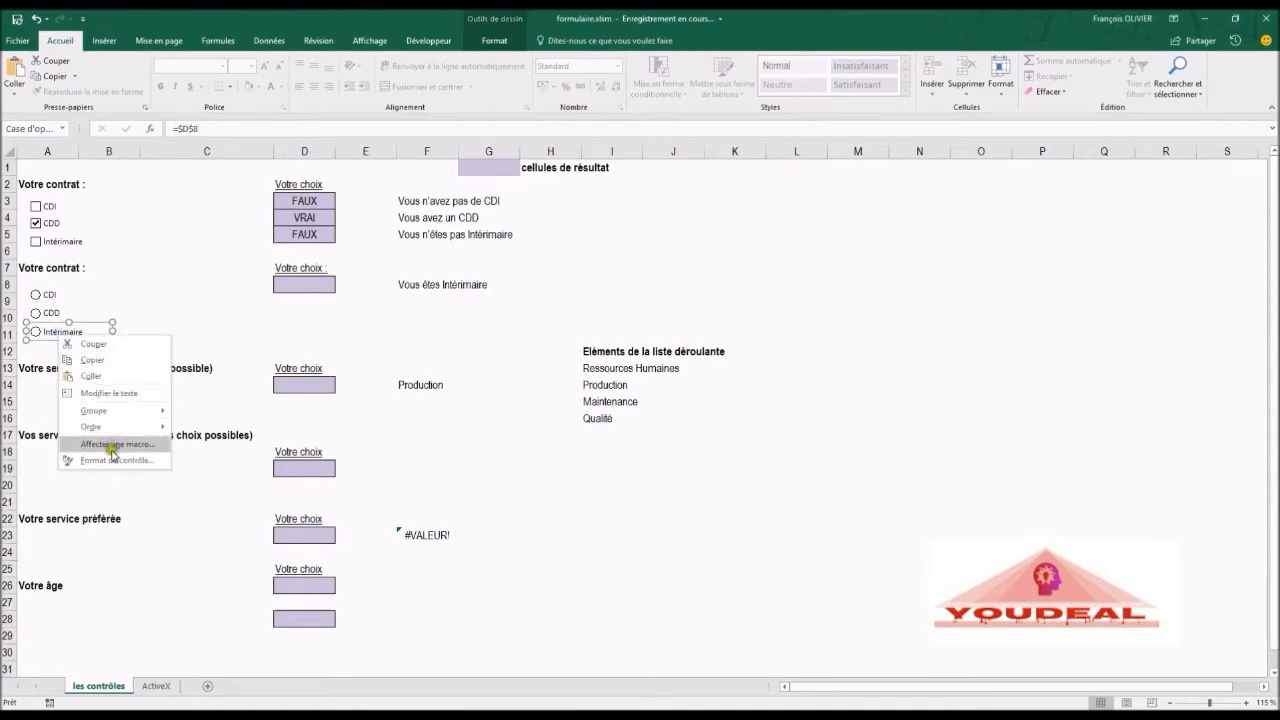
left_click(112, 462)
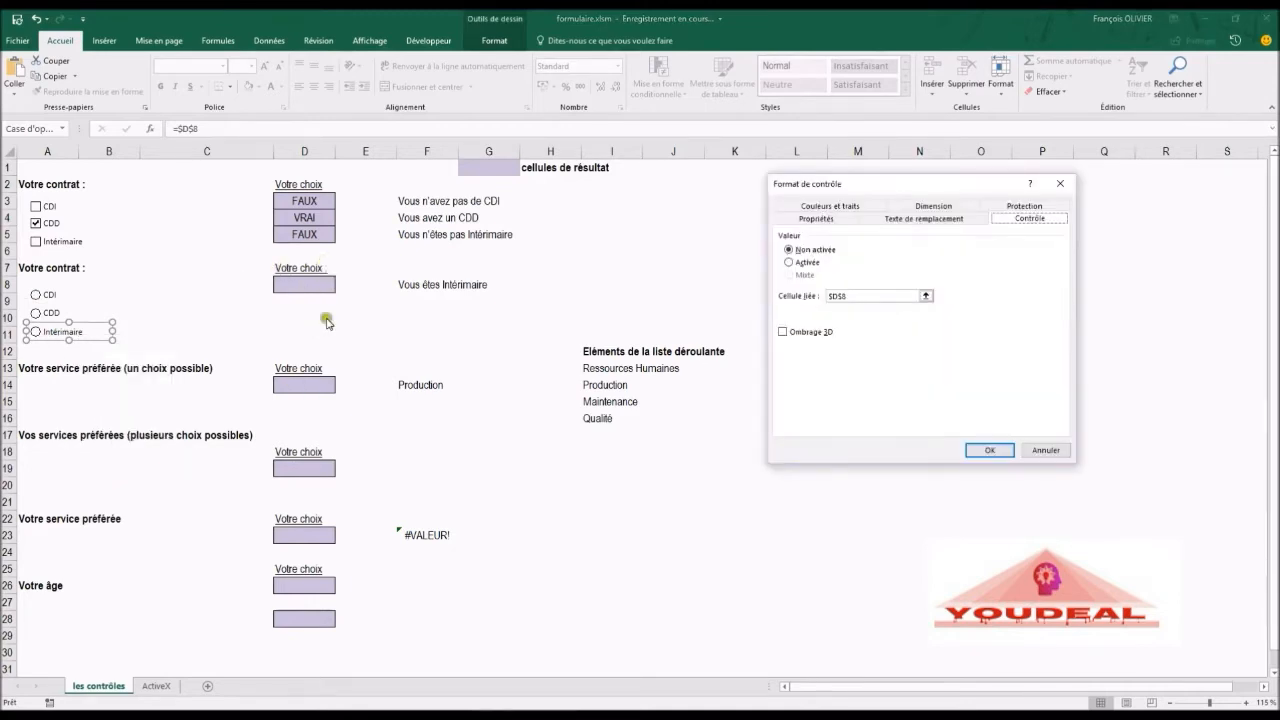
left_click(989, 450)
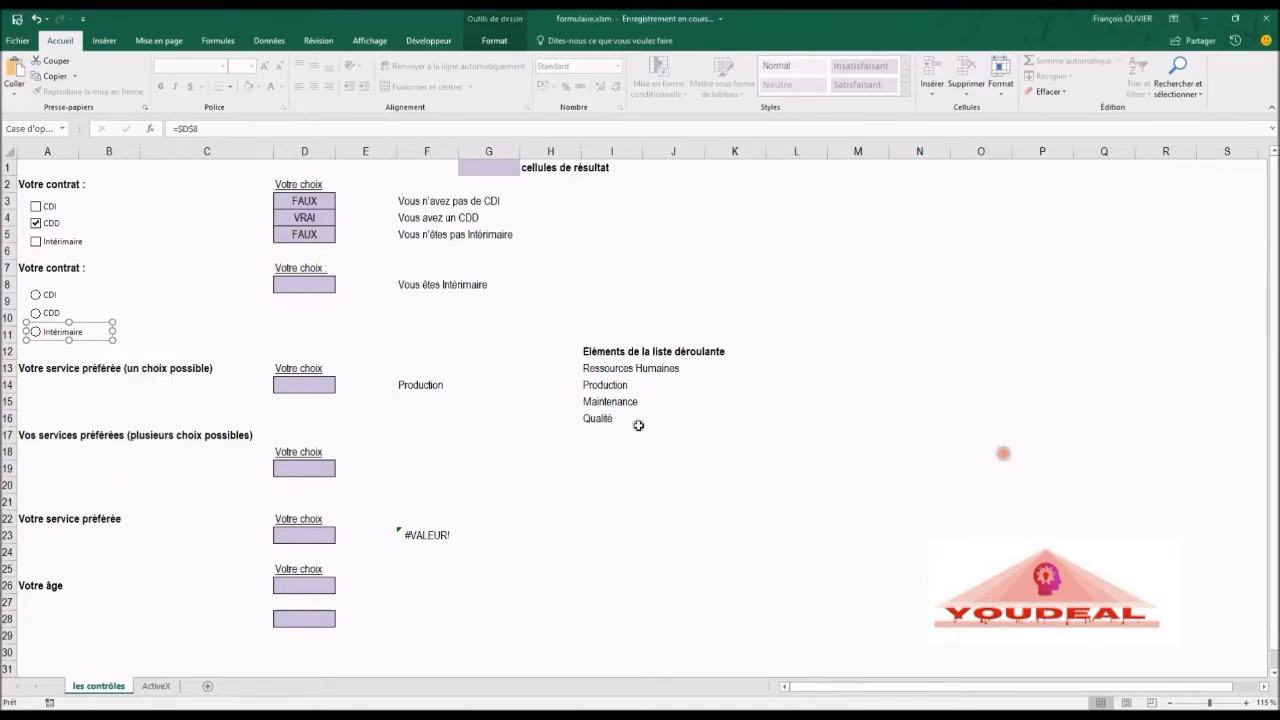
Step: Inspect the formula in F8 and test the option buttons by selecting CDI, CDD and Intérimaire in turn
left_click(168, 288)
left_click(408, 286)
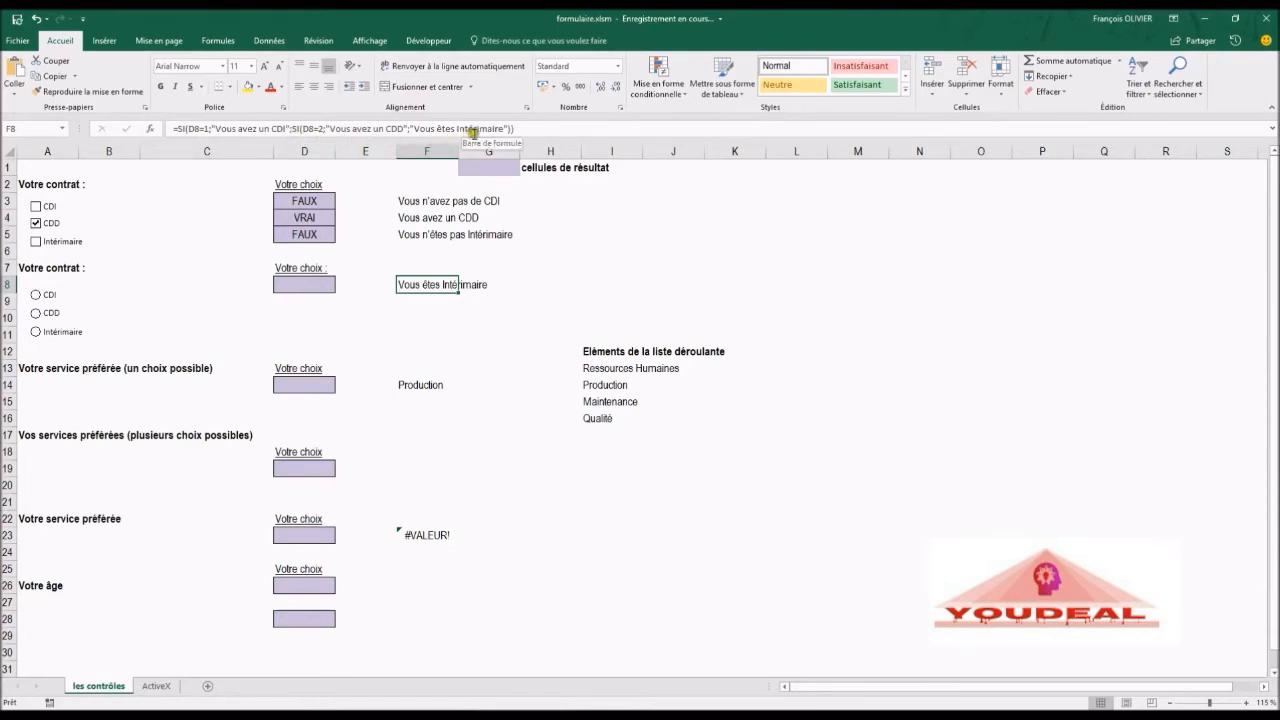
left_click(37, 298)
left_click(337, 320)
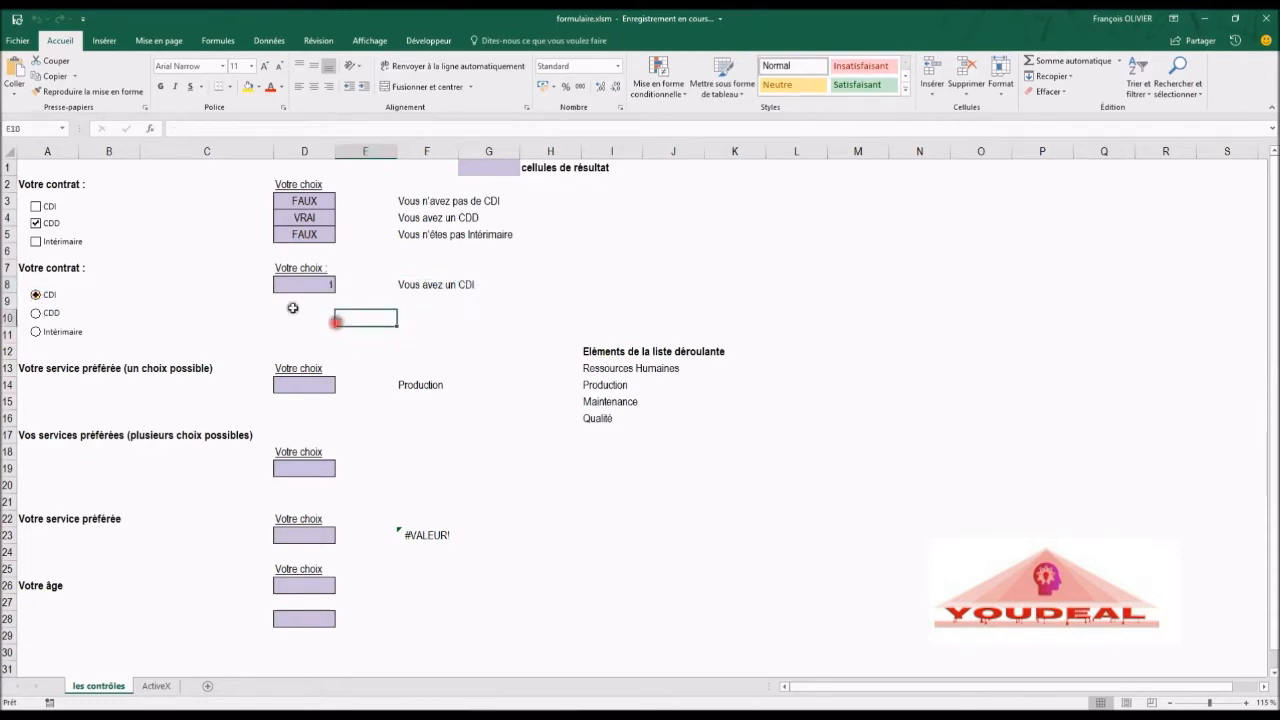
left_click(36, 313)
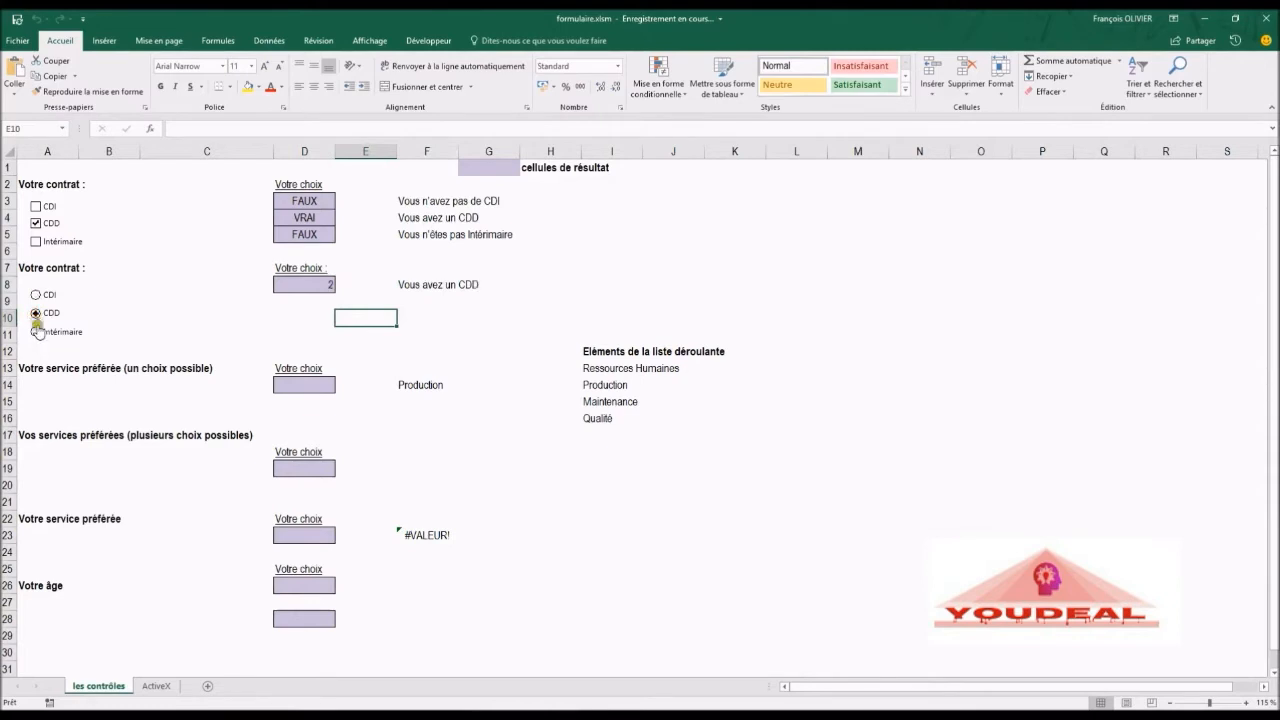
left_click(36, 333)
left_click(414, 286)
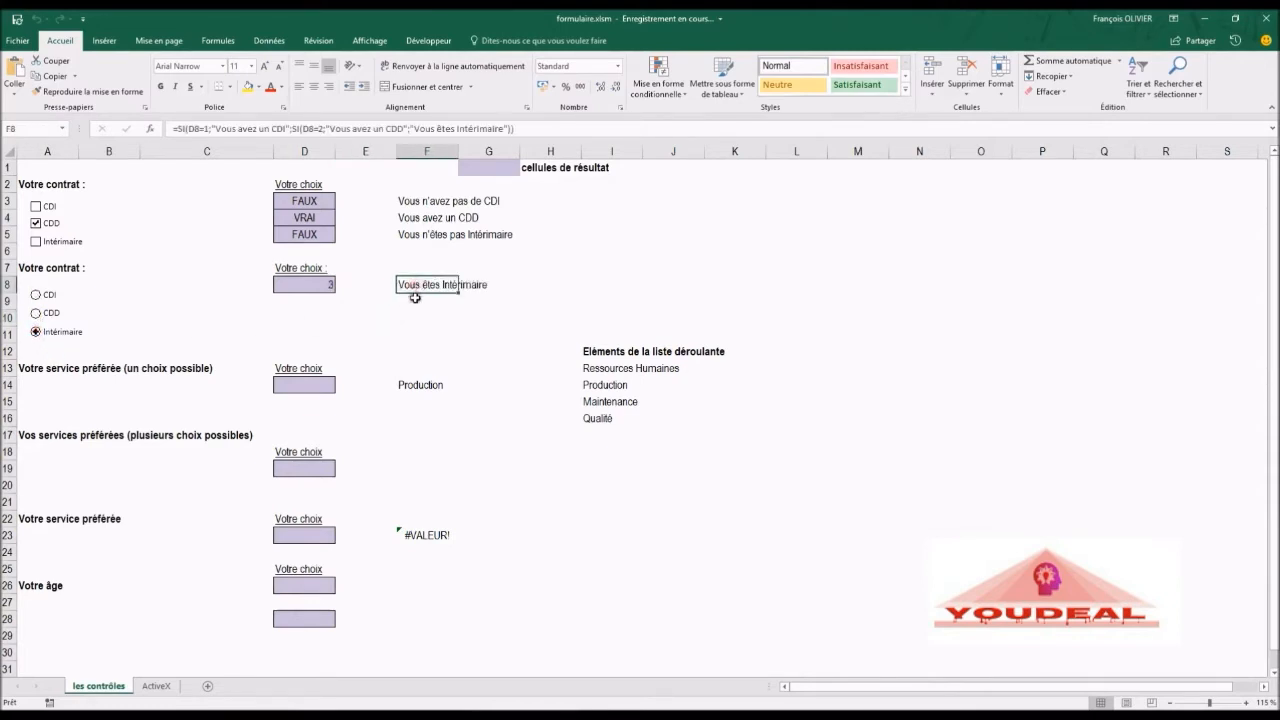
Step: Test the CDI, CDD and Intérimaire check boxes by ticking and unticking them in turn
left_click(194, 132)
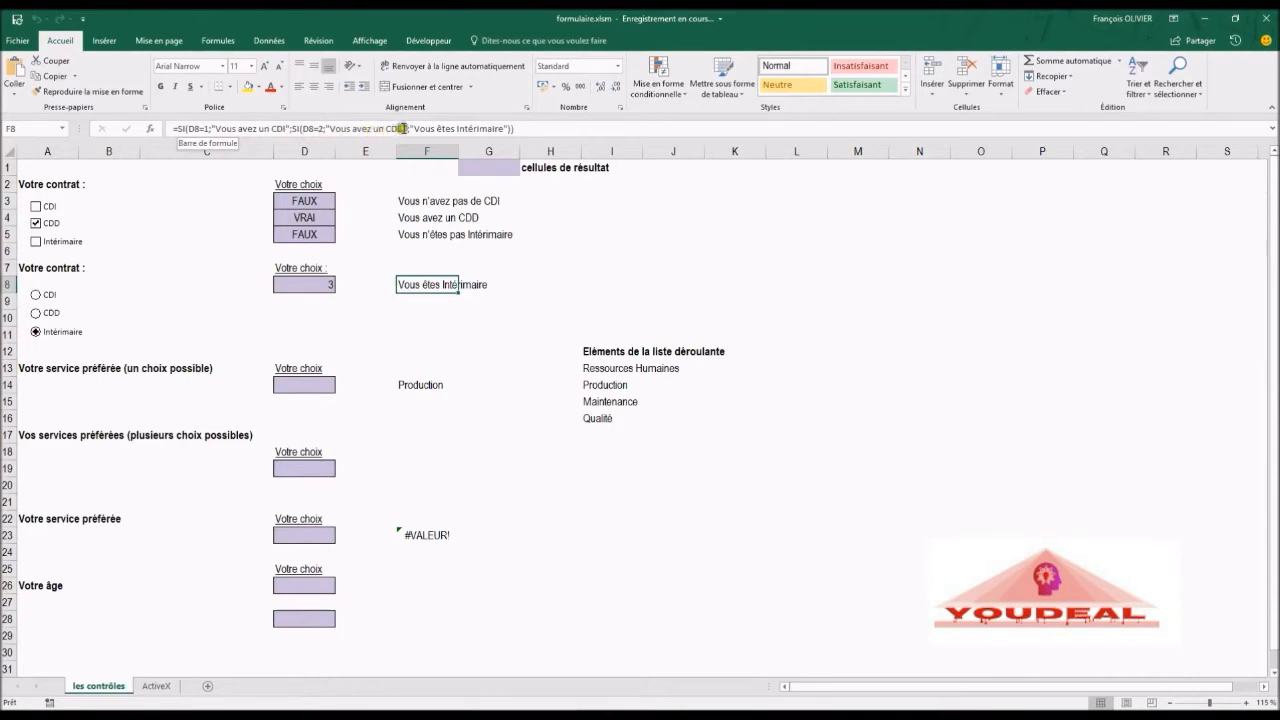
left_click(172, 293)
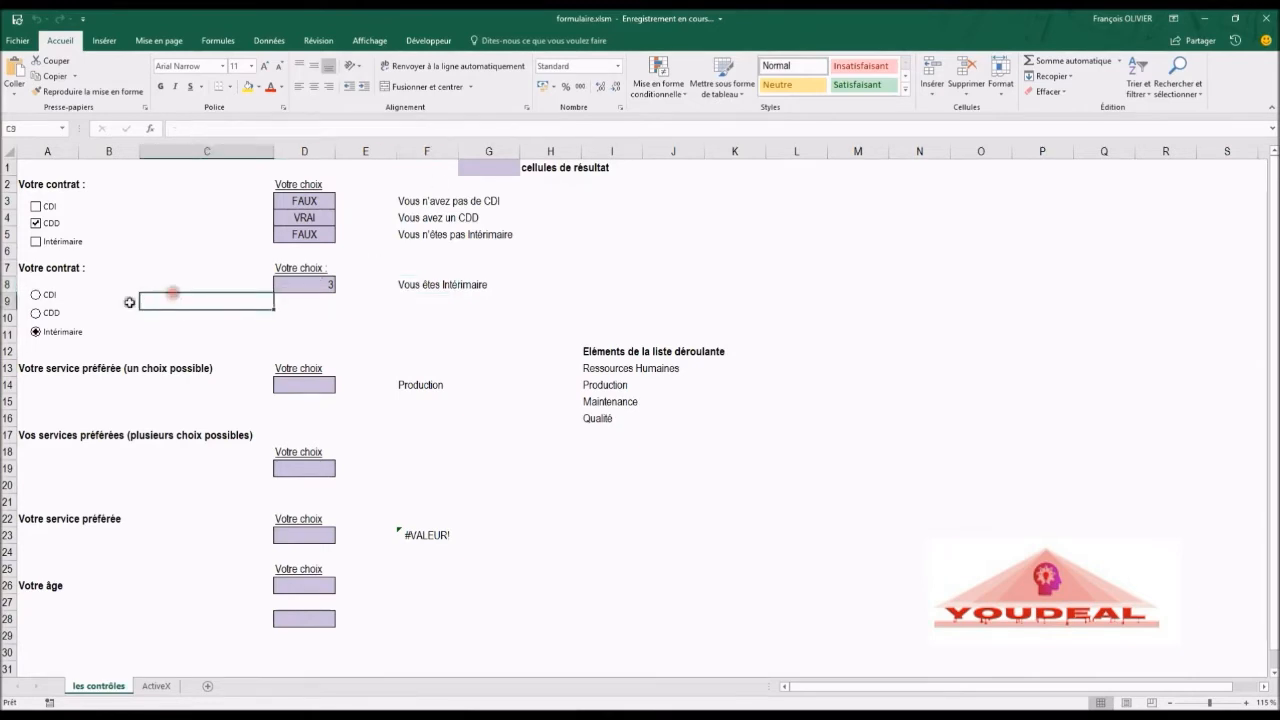
left_click(36, 207)
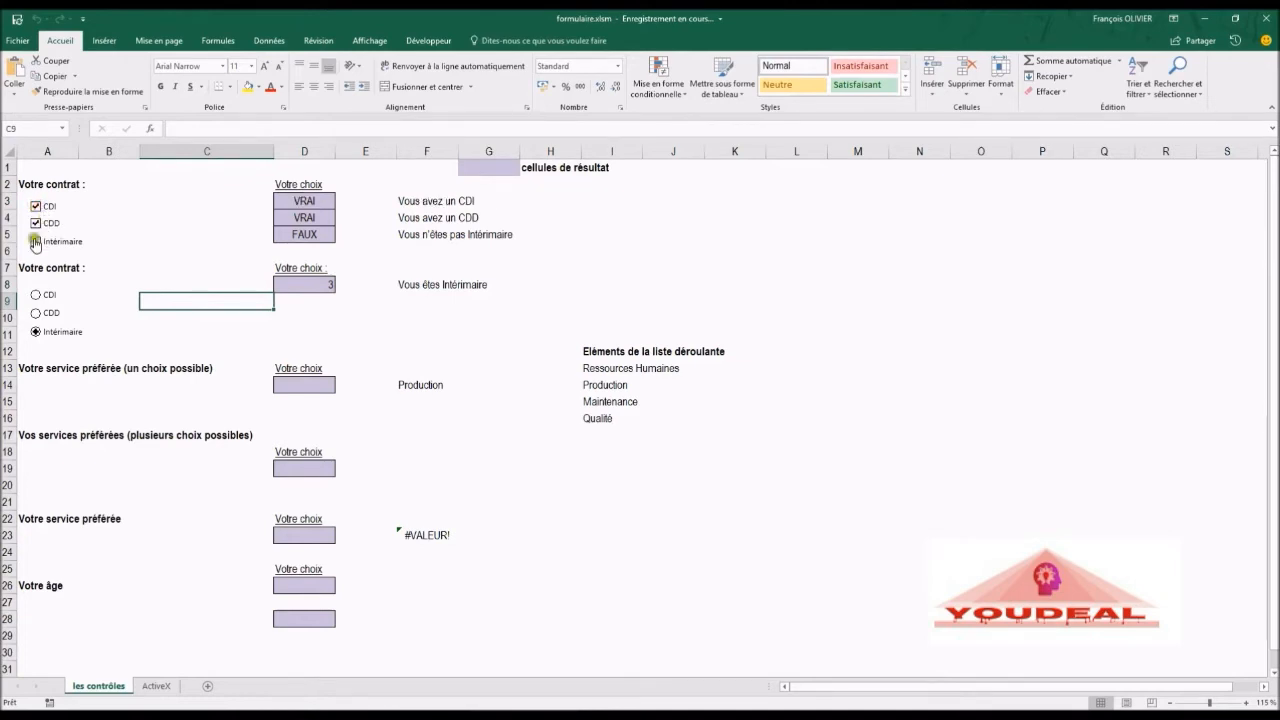
left_click(36, 243)
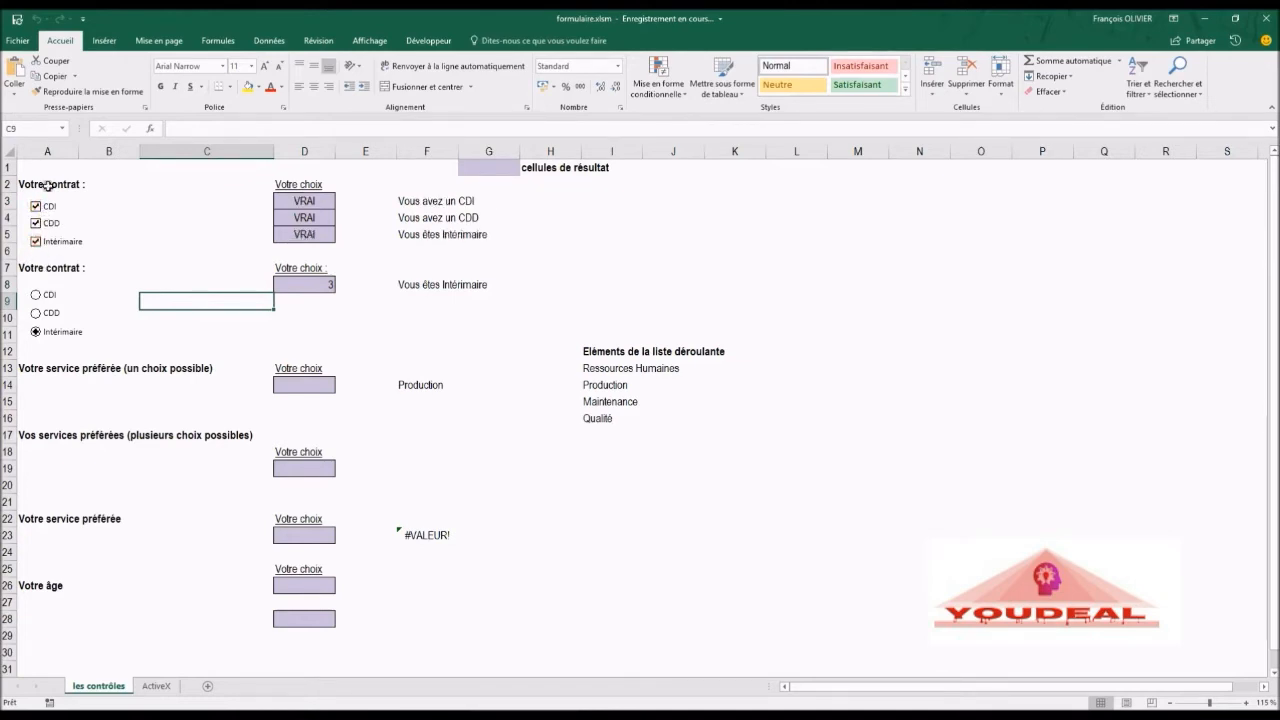
left_click(36, 242)
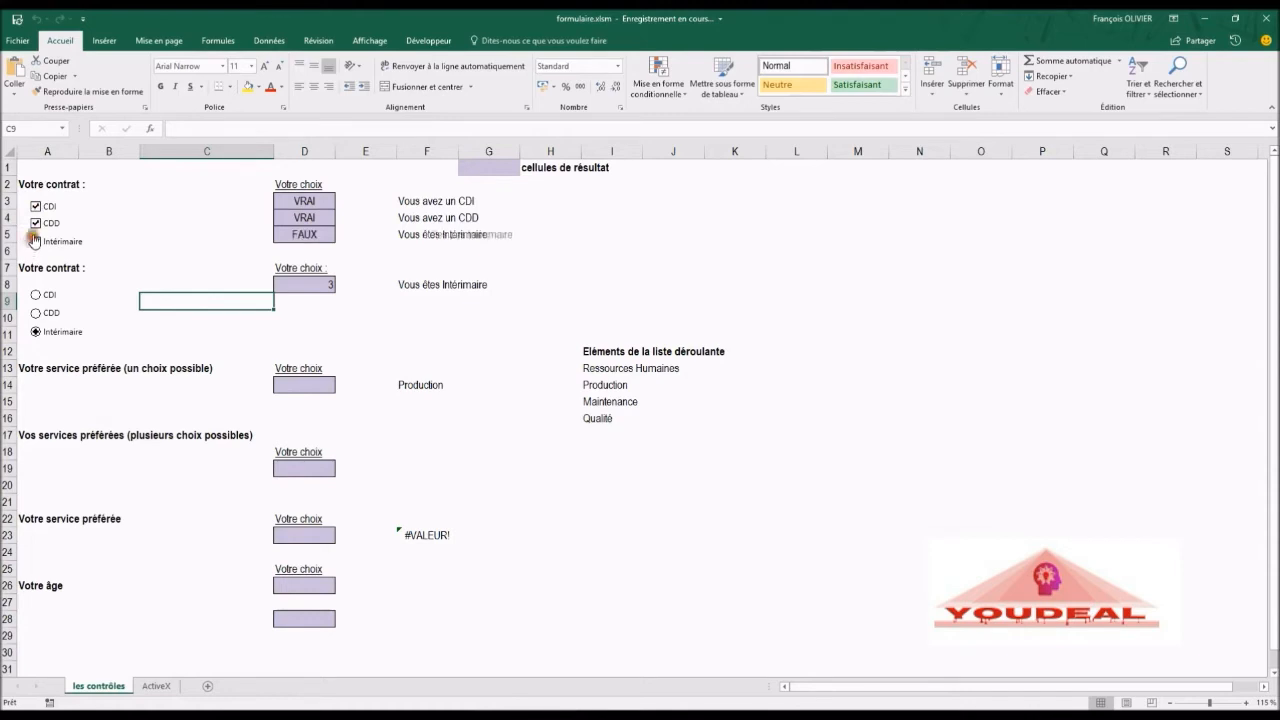
left_click(36, 223)
left_click(36, 207)
left_click(36, 223)
Step: Test the option buttons again by switching between CDD, Intérimaire and CDI
left_click(36, 296)
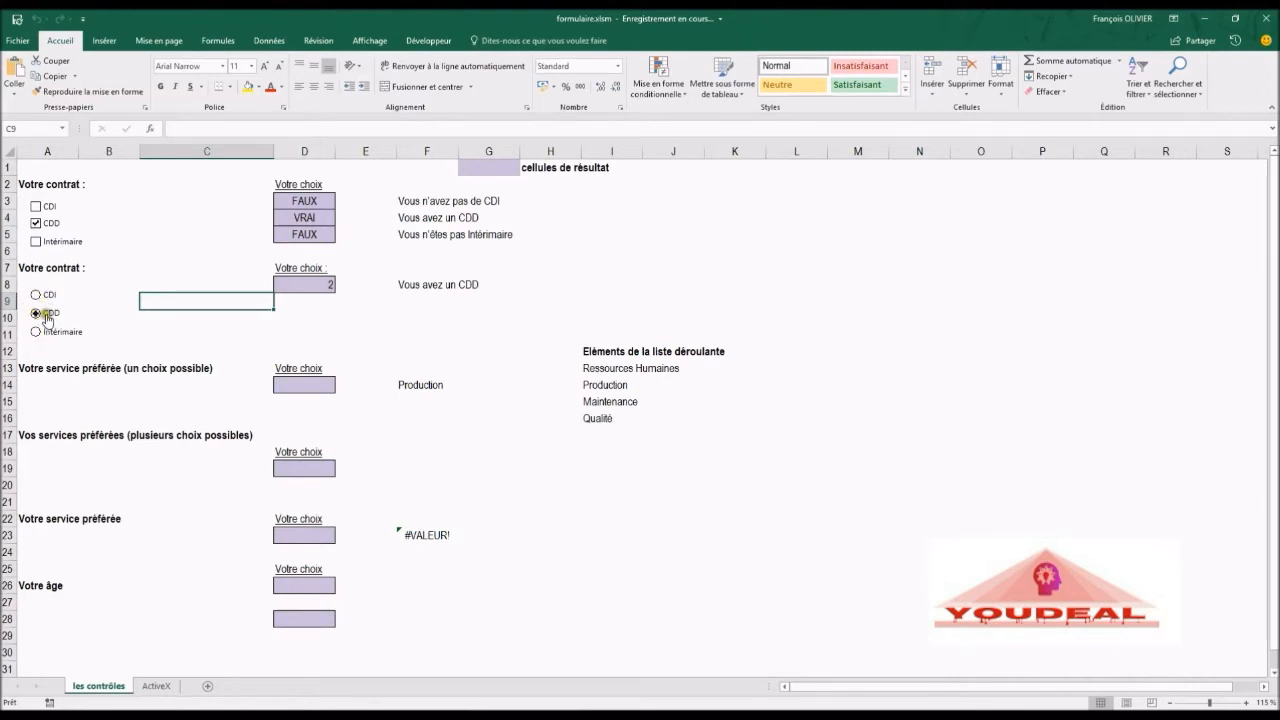
left_click(36, 331)
left_click(36, 313)
left_click(36, 331)
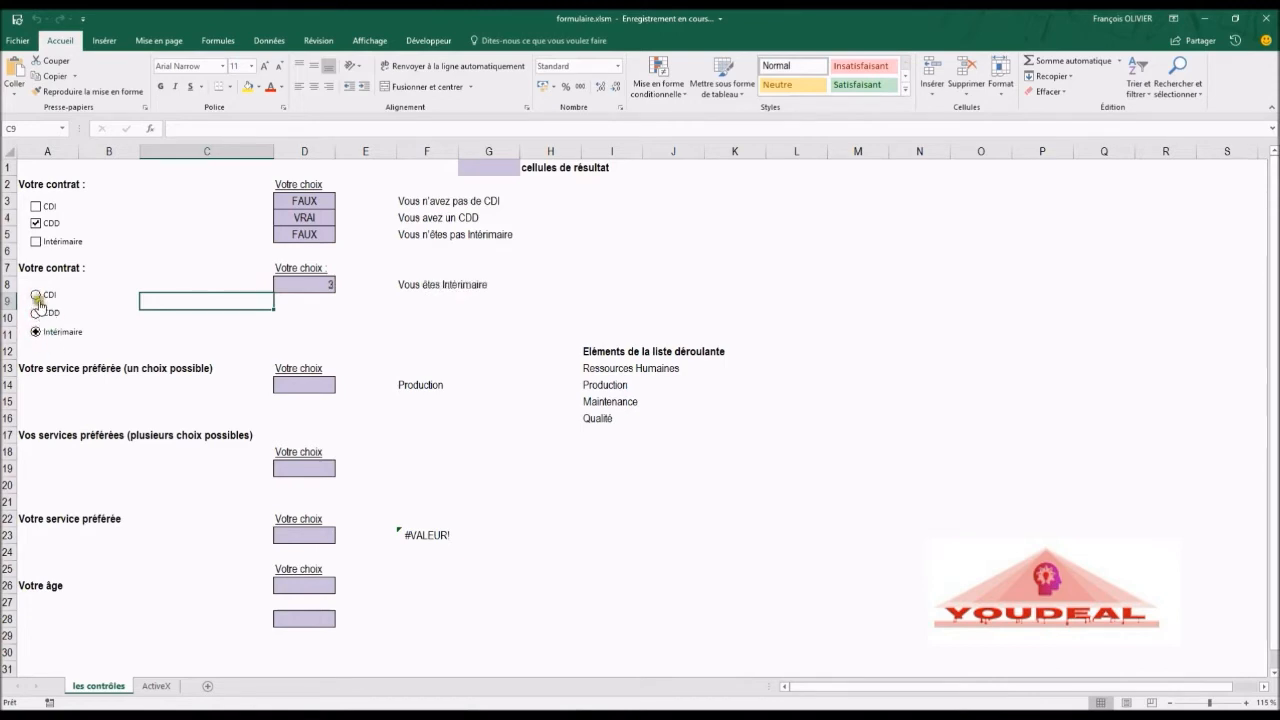
left_click(37, 296)
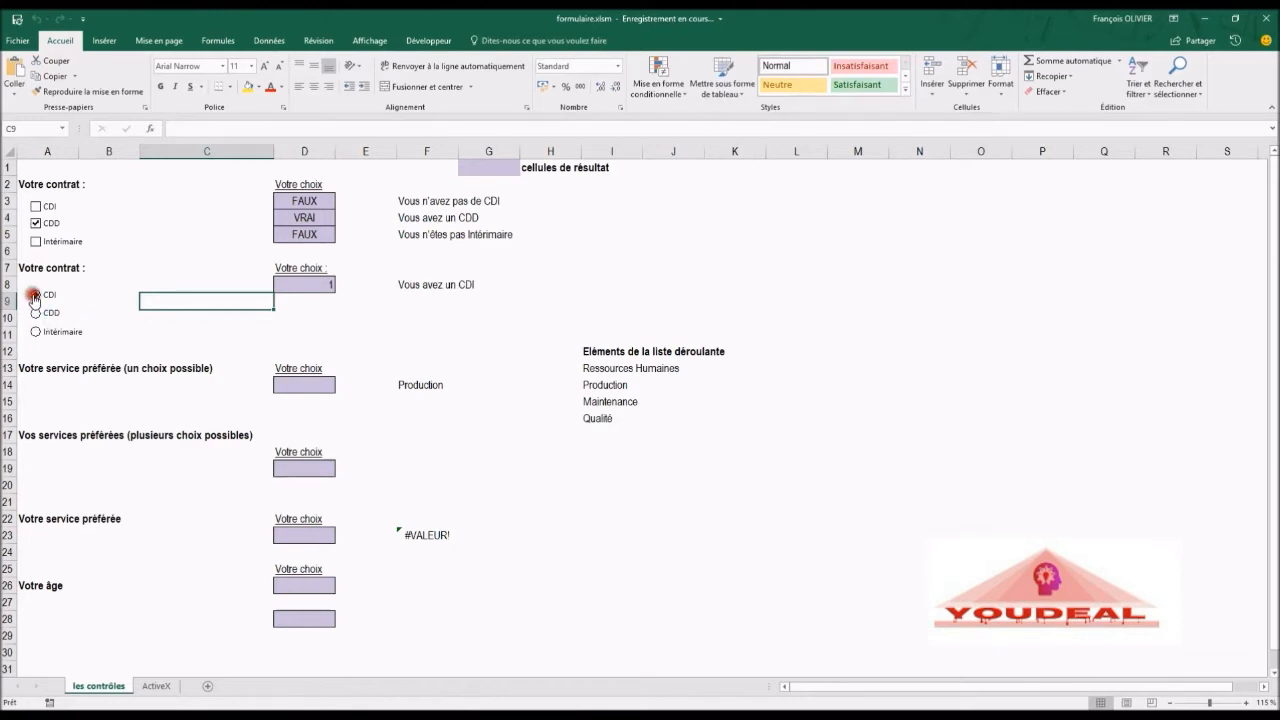
Step: Tick only the CDI and Intérimaire check boxes and leave the CDI option button selected
left_click(36, 223)
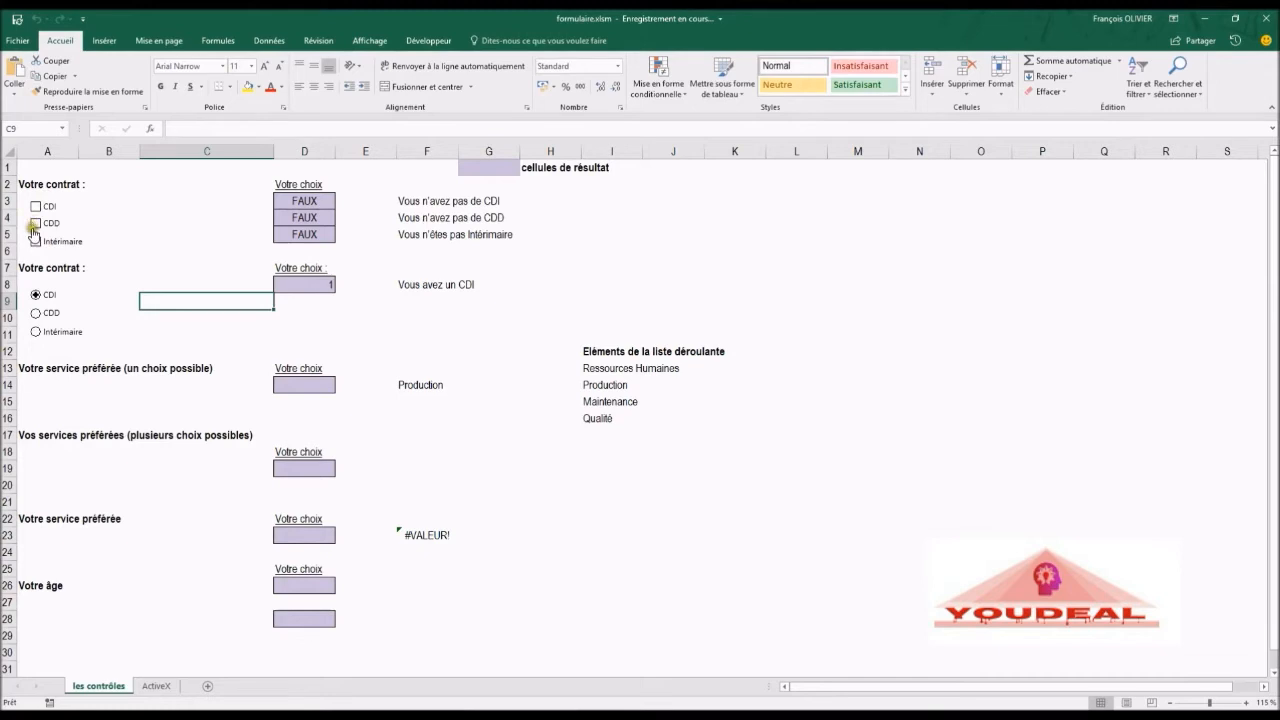
left_click(36, 206)
left_click(36, 242)
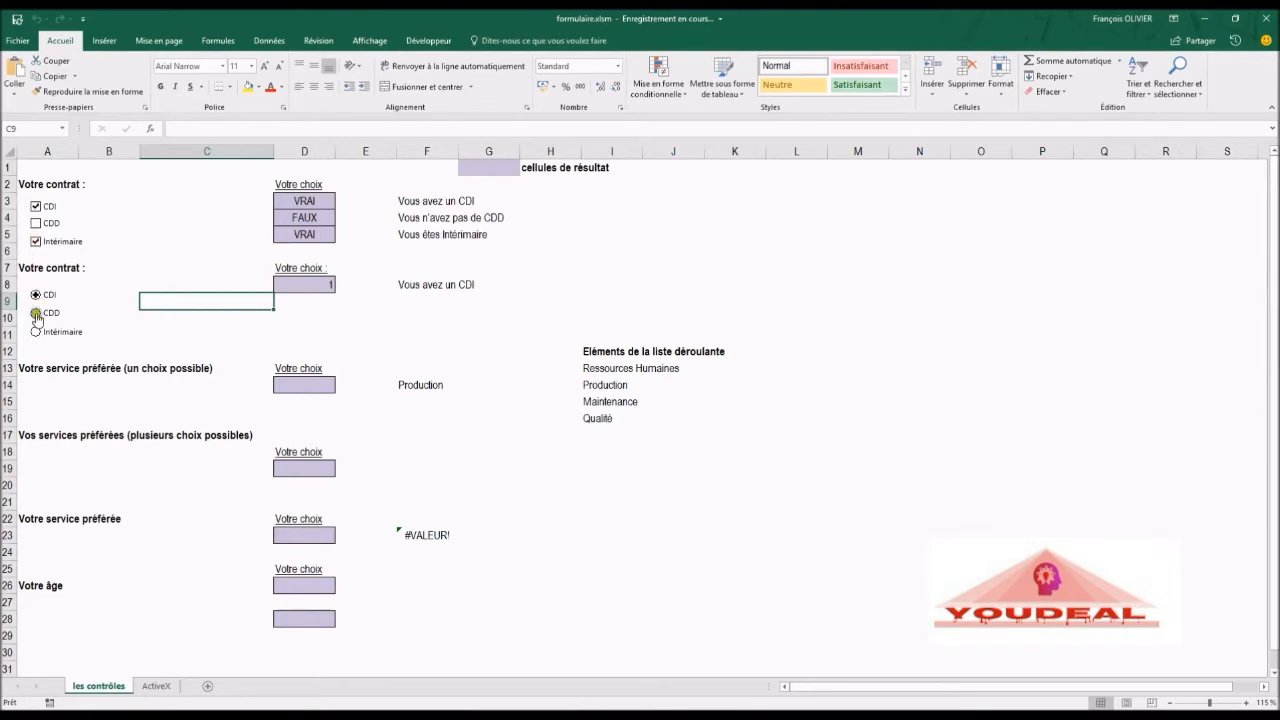
left_click(38, 313)
left_click(36, 333)
left_click(36, 295)
Step: Draw a form-control list box under 'Votre service préférée (un choix possible)', spanning about rows 14 to 16
left_click(428, 41)
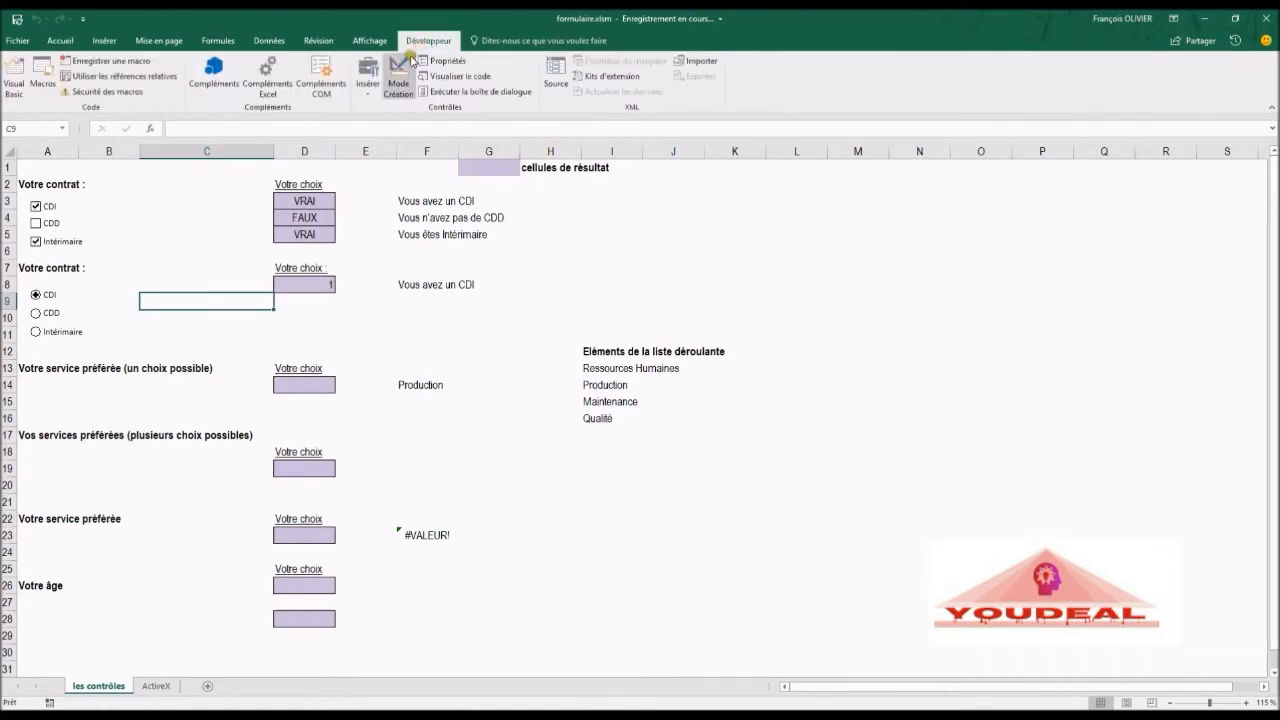
left_click(370, 85)
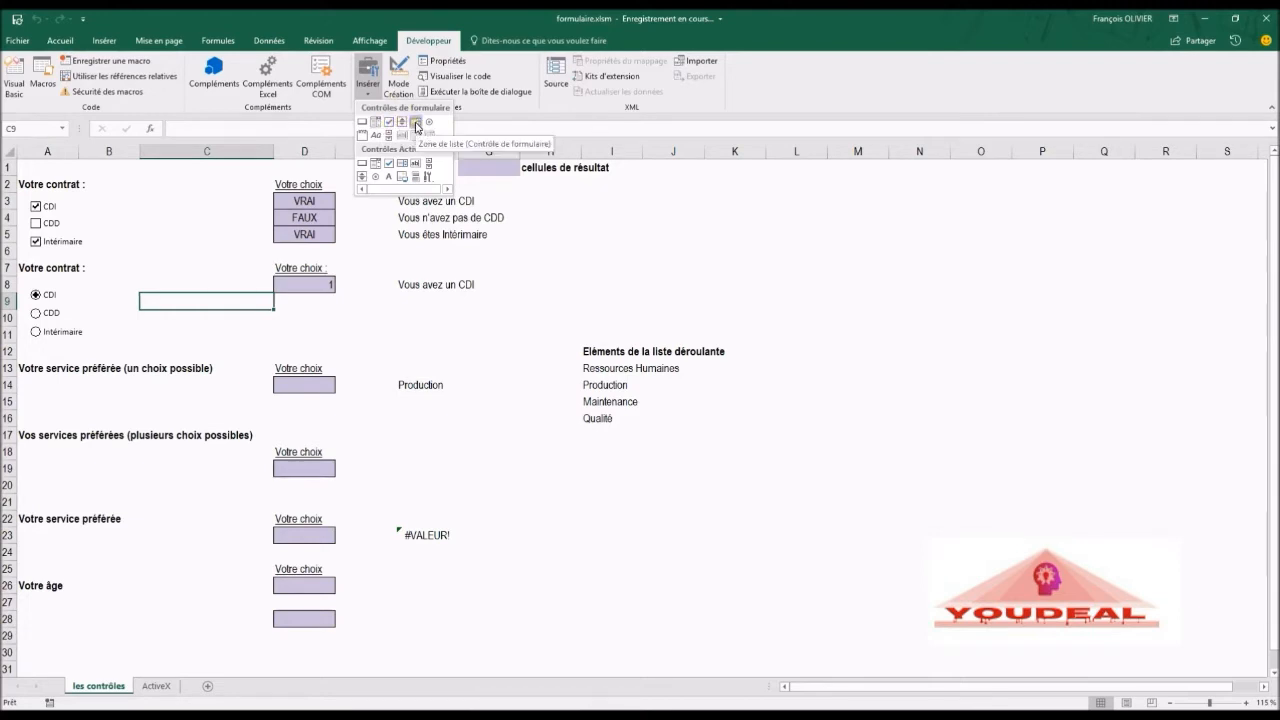
left_click(416, 126)
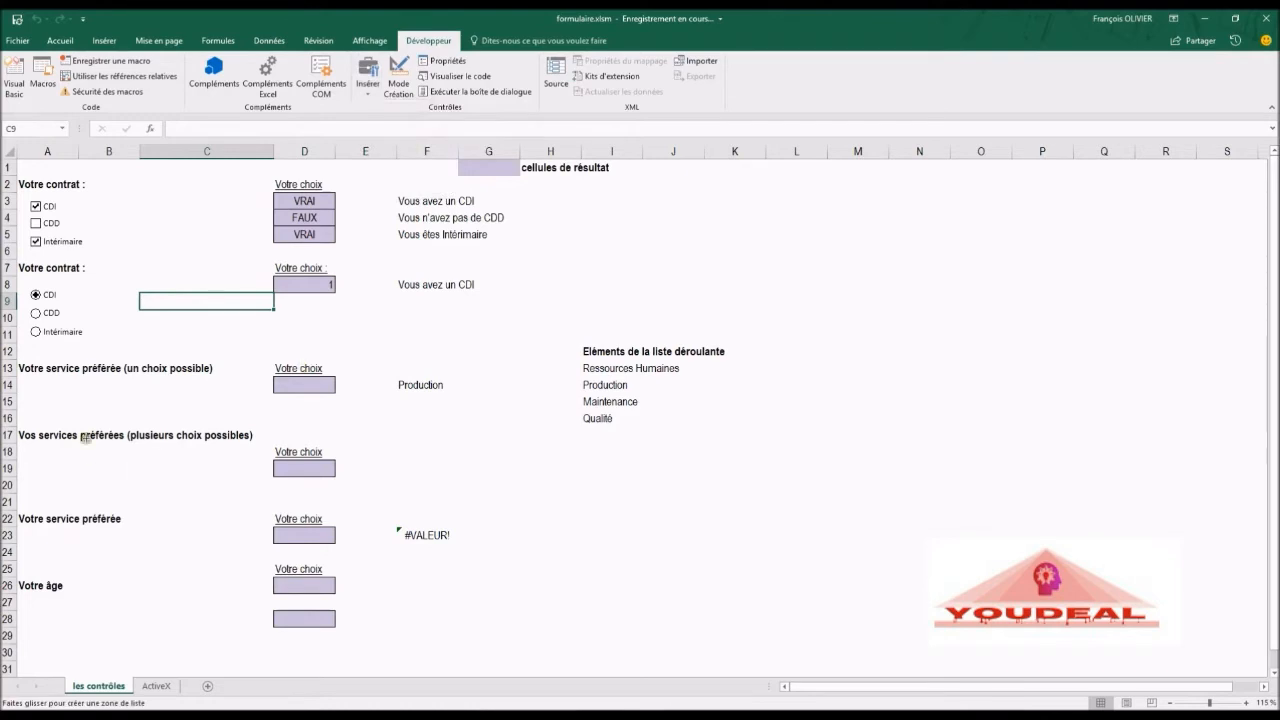
left_click_drag(21, 374, 205, 414)
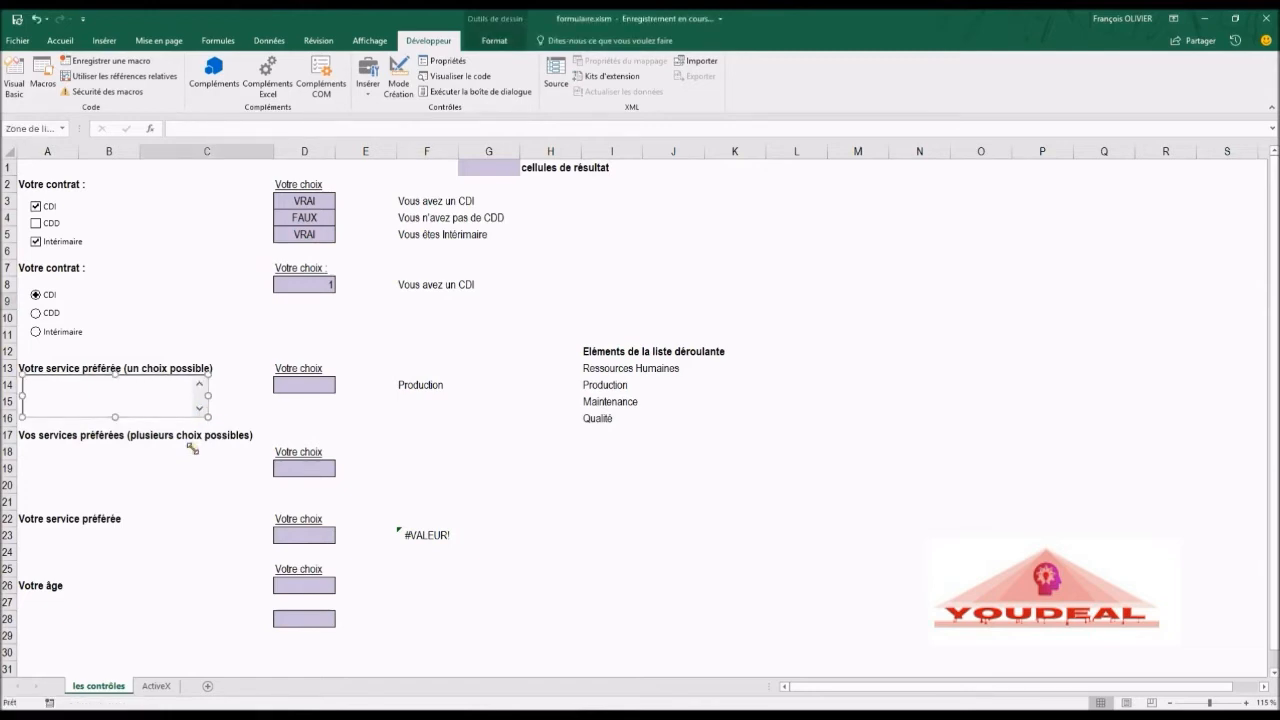
Step: Open the list box's control formatting and browse through its tabs
right_click(155, 404)
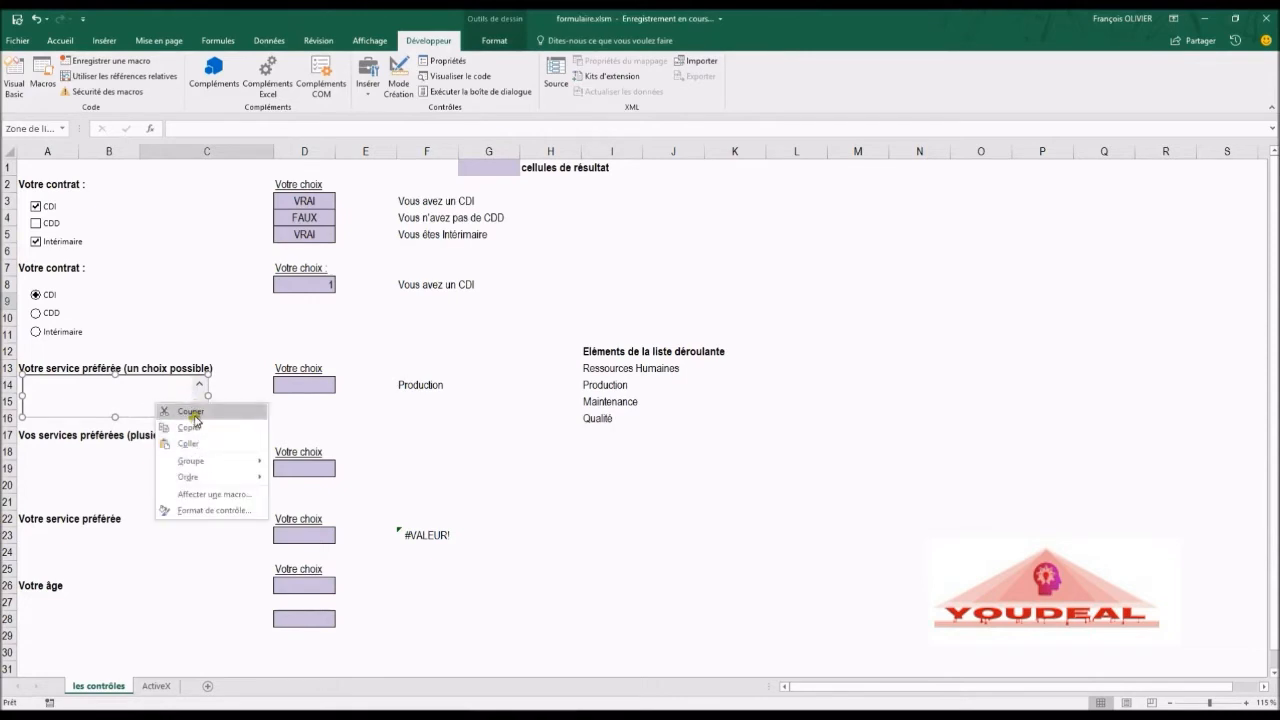
mouse_move(205, 480)
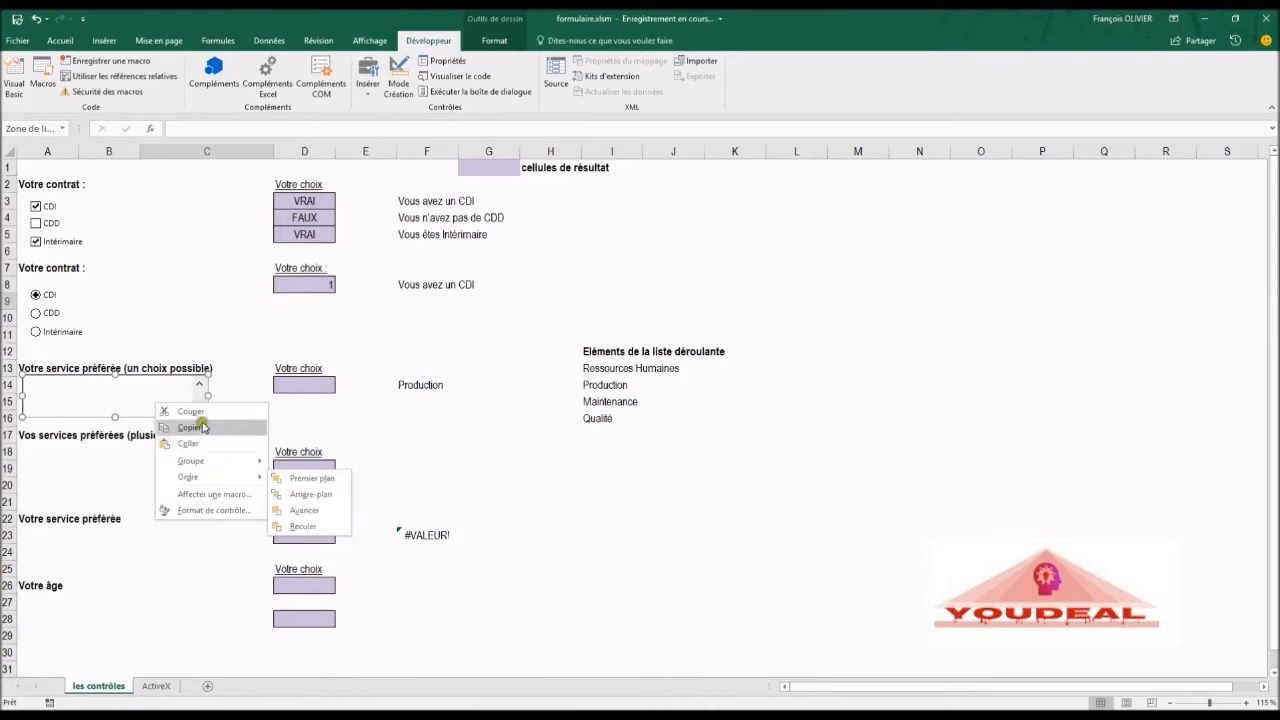
left_click(208, 511)
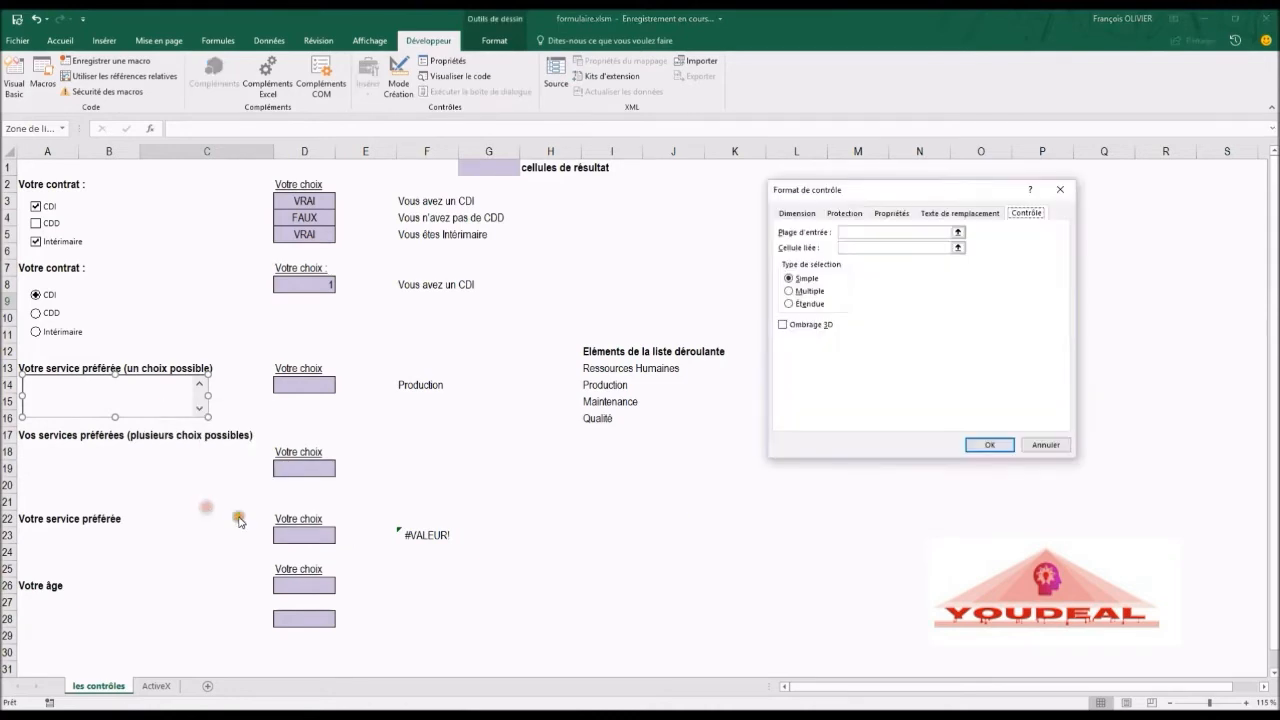
left_click(797, 214)
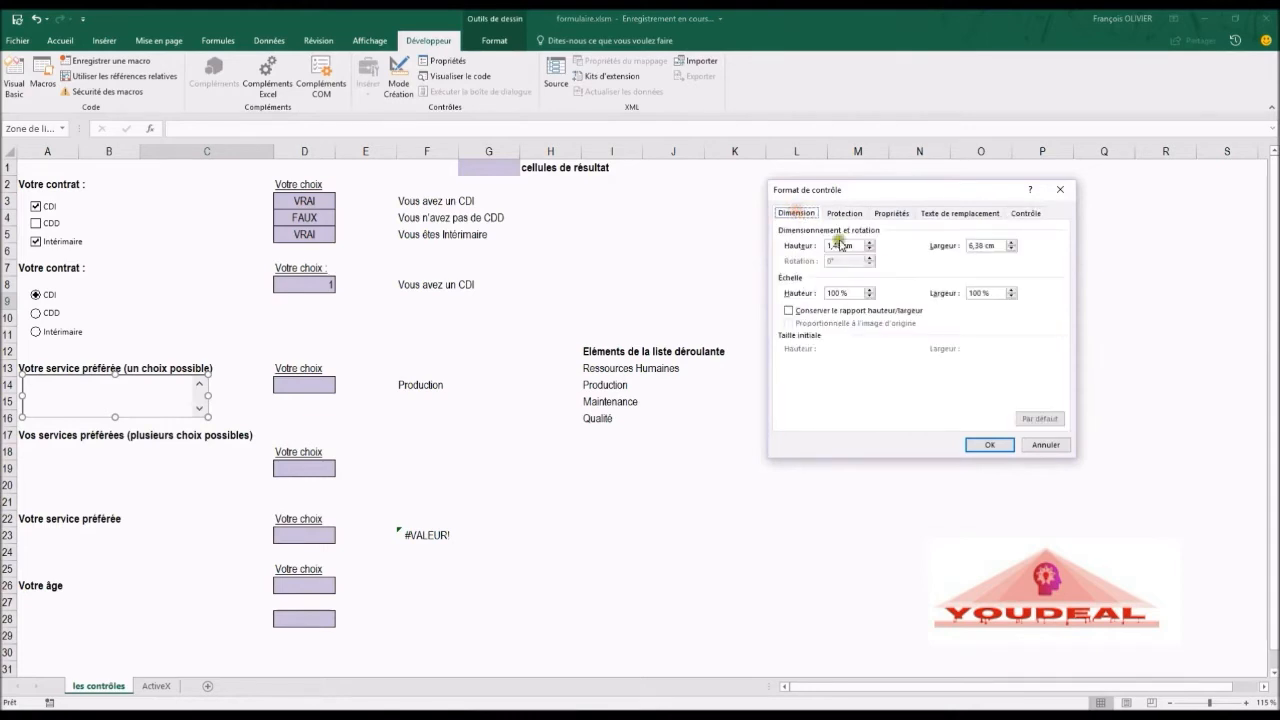
left_click(846, 214)
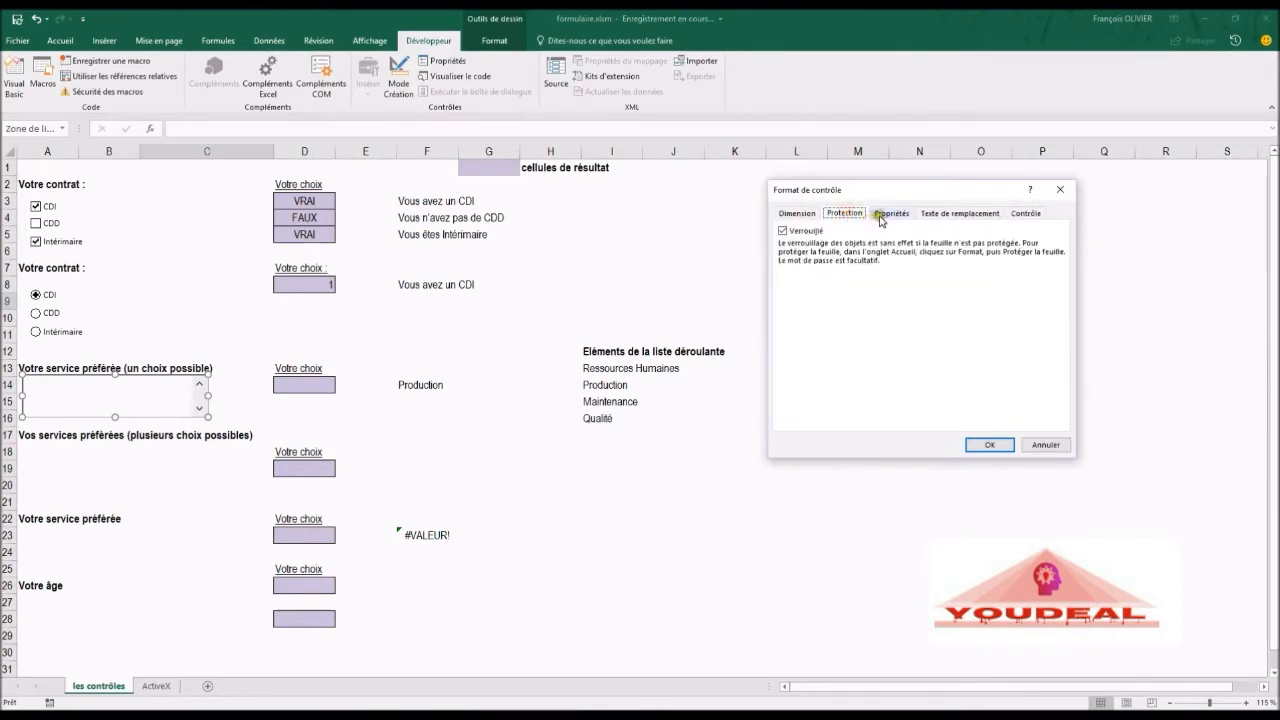
left_click(880, 213)
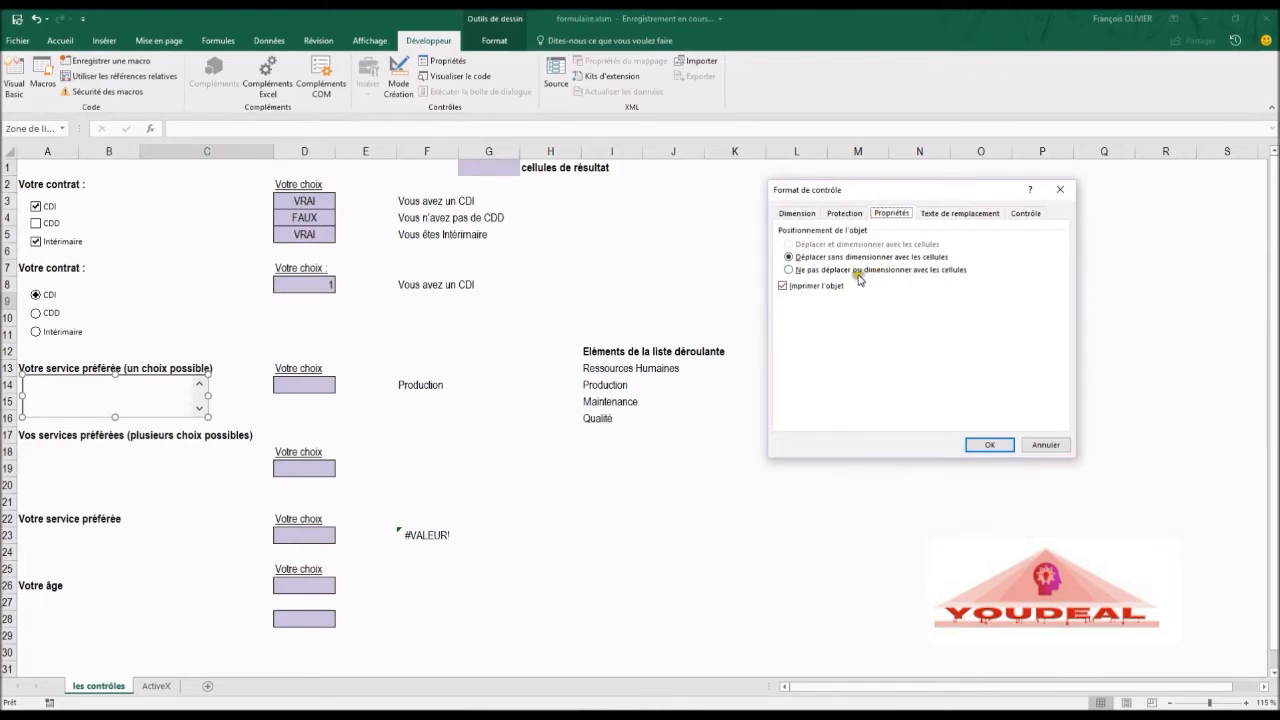
left_click(962, 213)
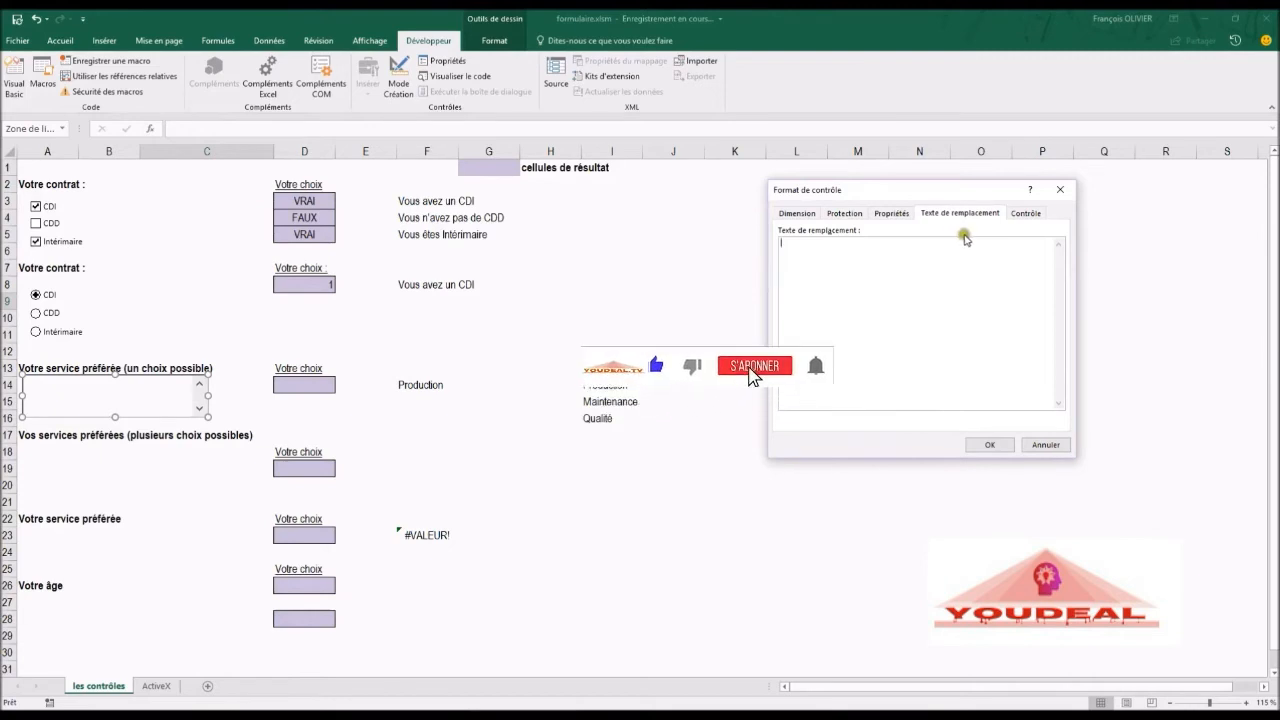
left_click(1025, 213)
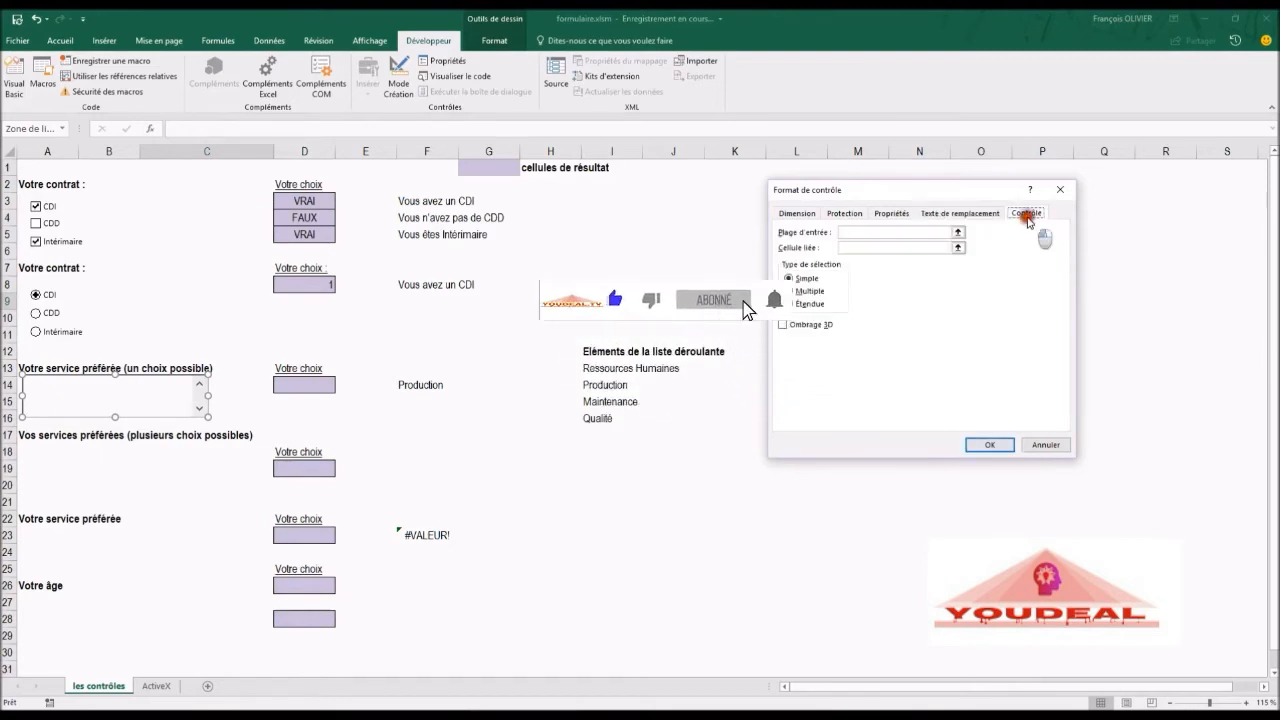
Step: Set the list box's input range to $I$13:$I$16 and link it to cell $D$14
left_click(850, 232)
left_click_drag(592, 367, 600, 418)
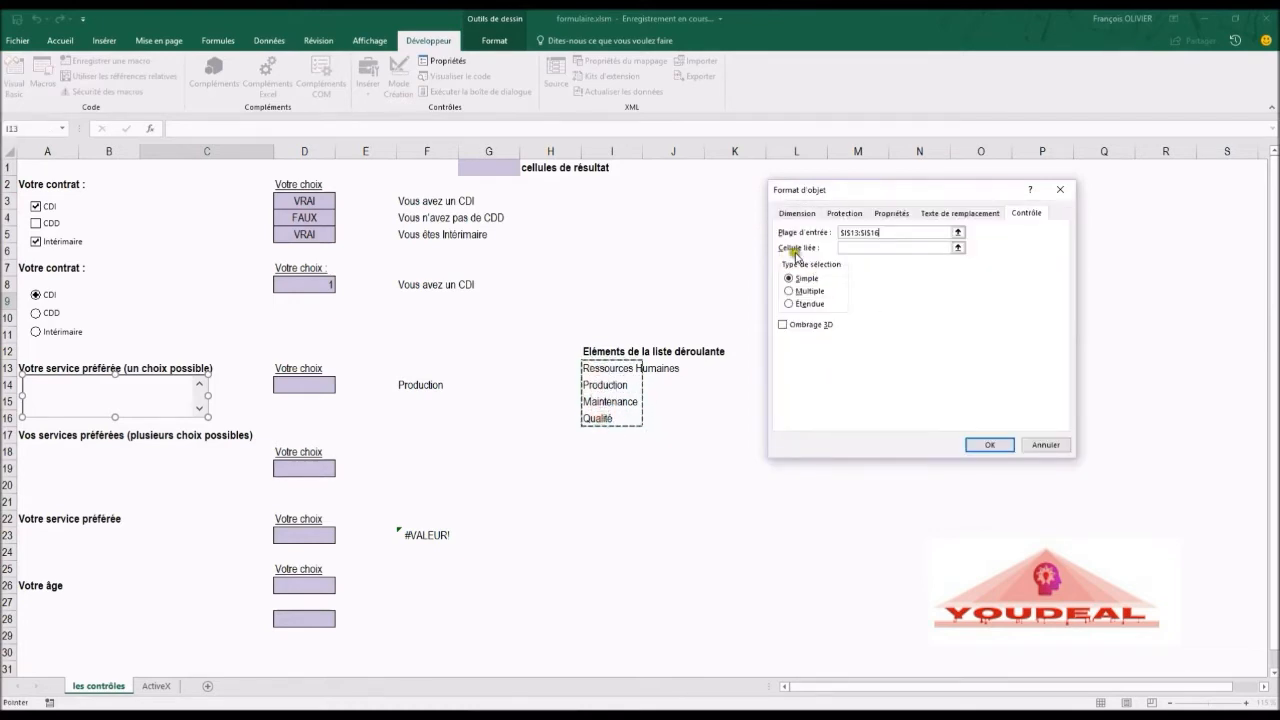
left_click(853, 247)
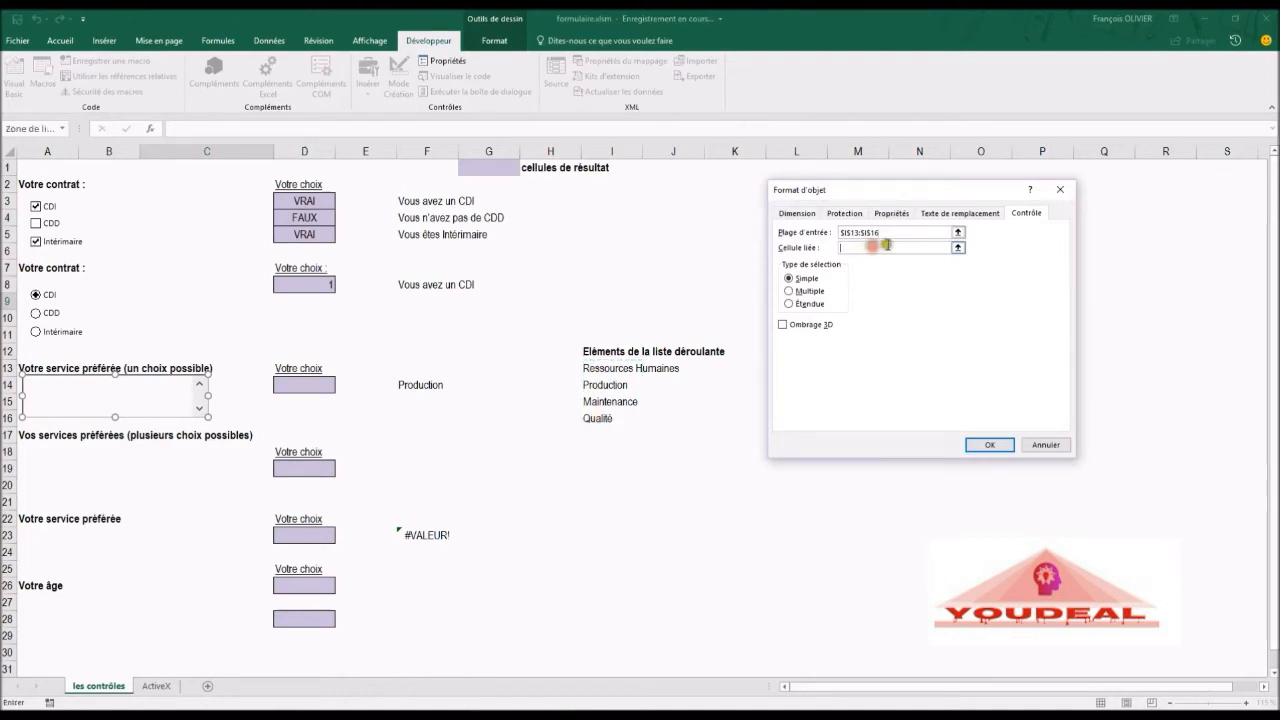
left_click(303, 383)
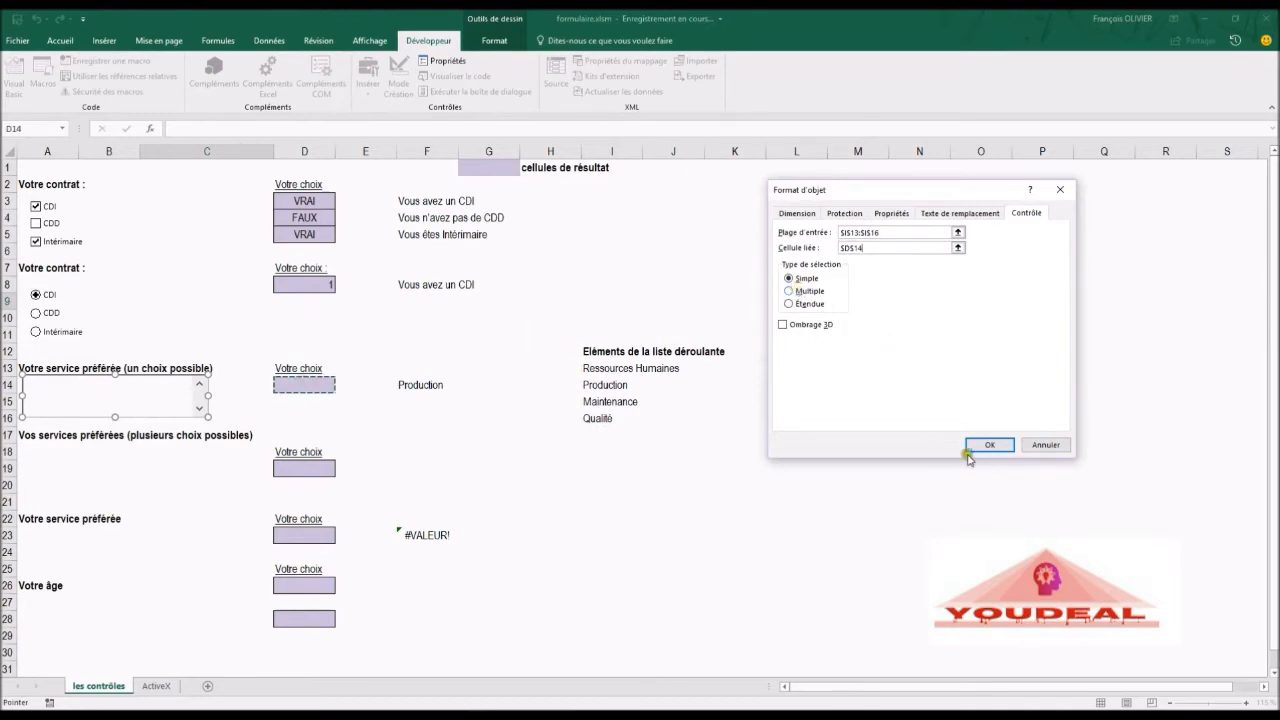
left_click(997, 446)
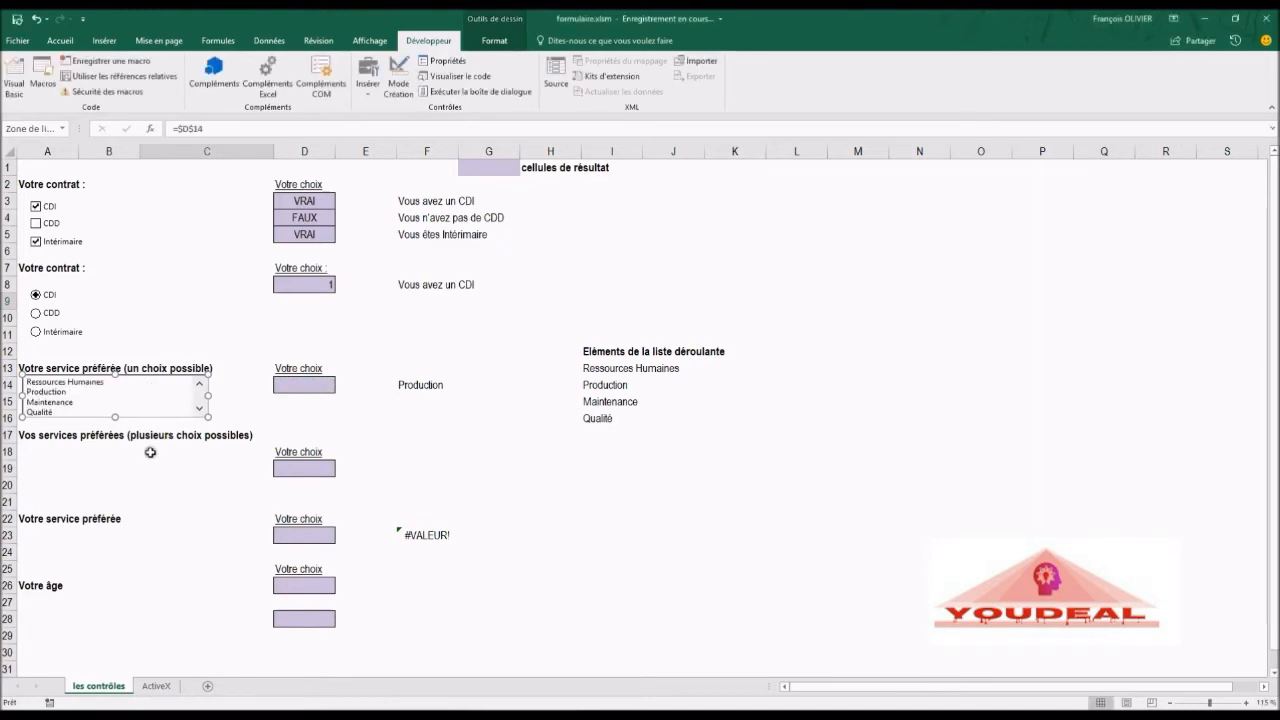
Step: Select Ressources Humaines in the single-choice list box
left_click(414, 388)
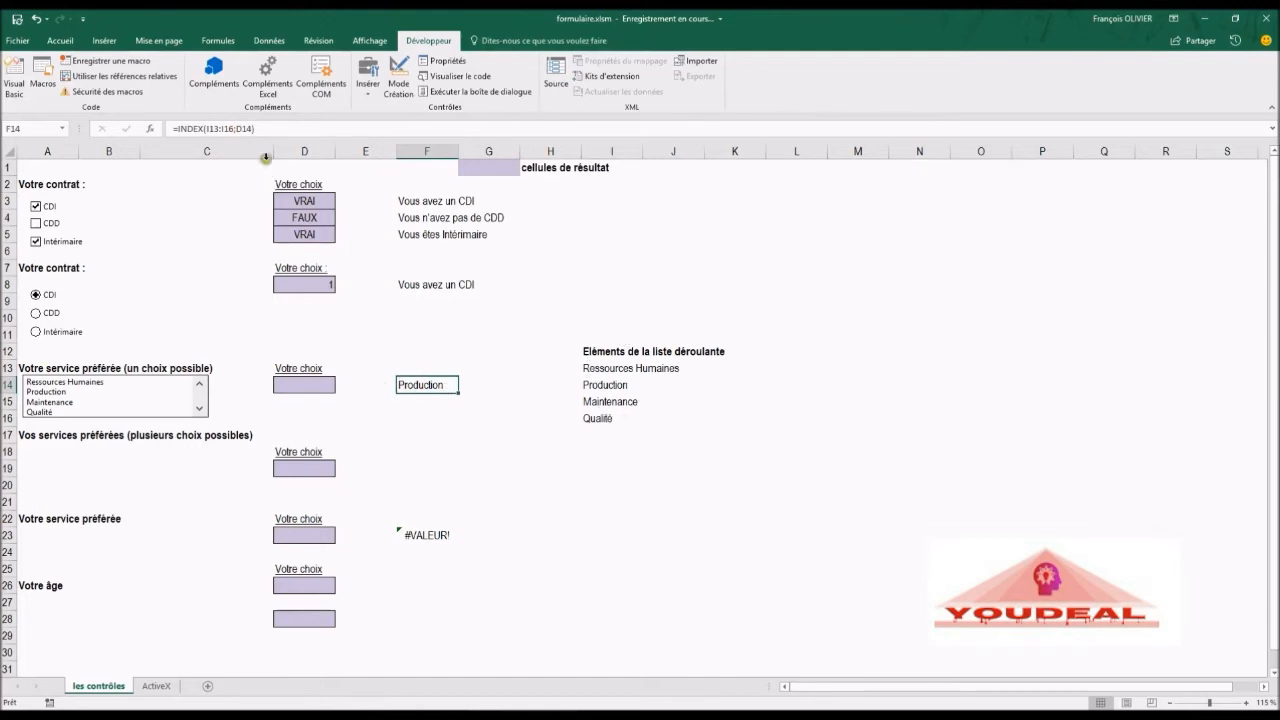
left_click(84, 383)
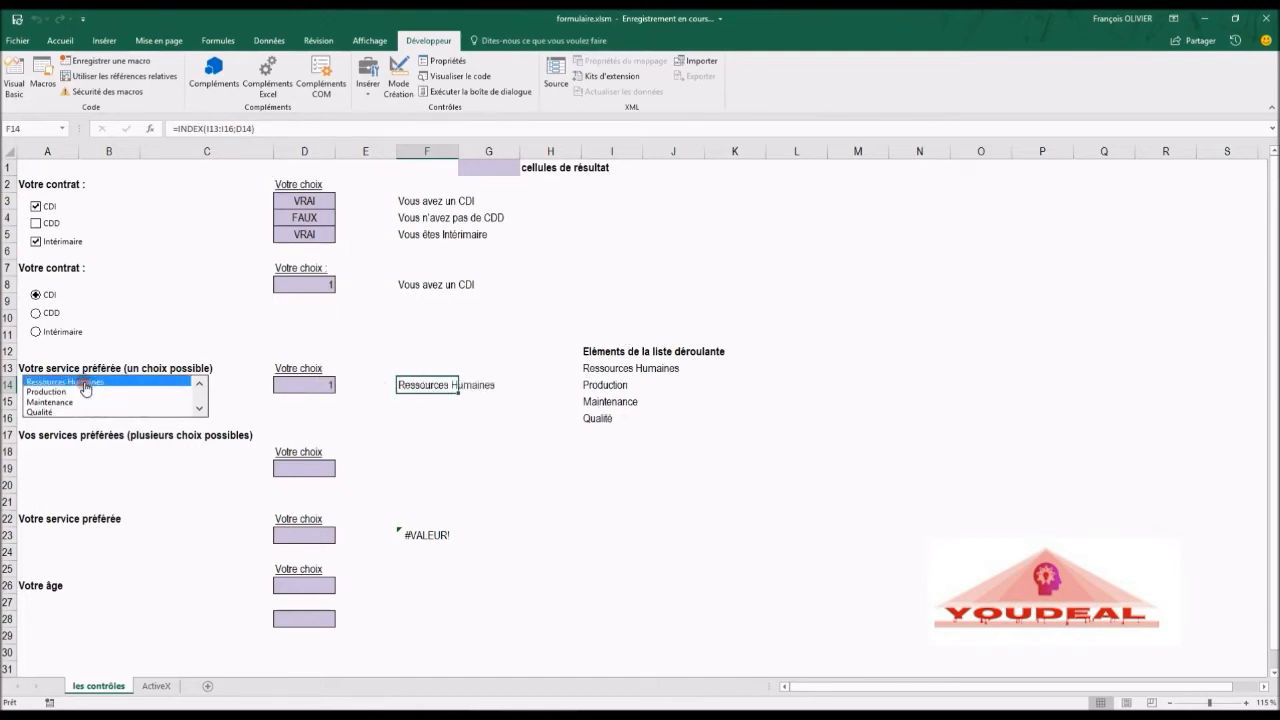
left_click(380, 416)
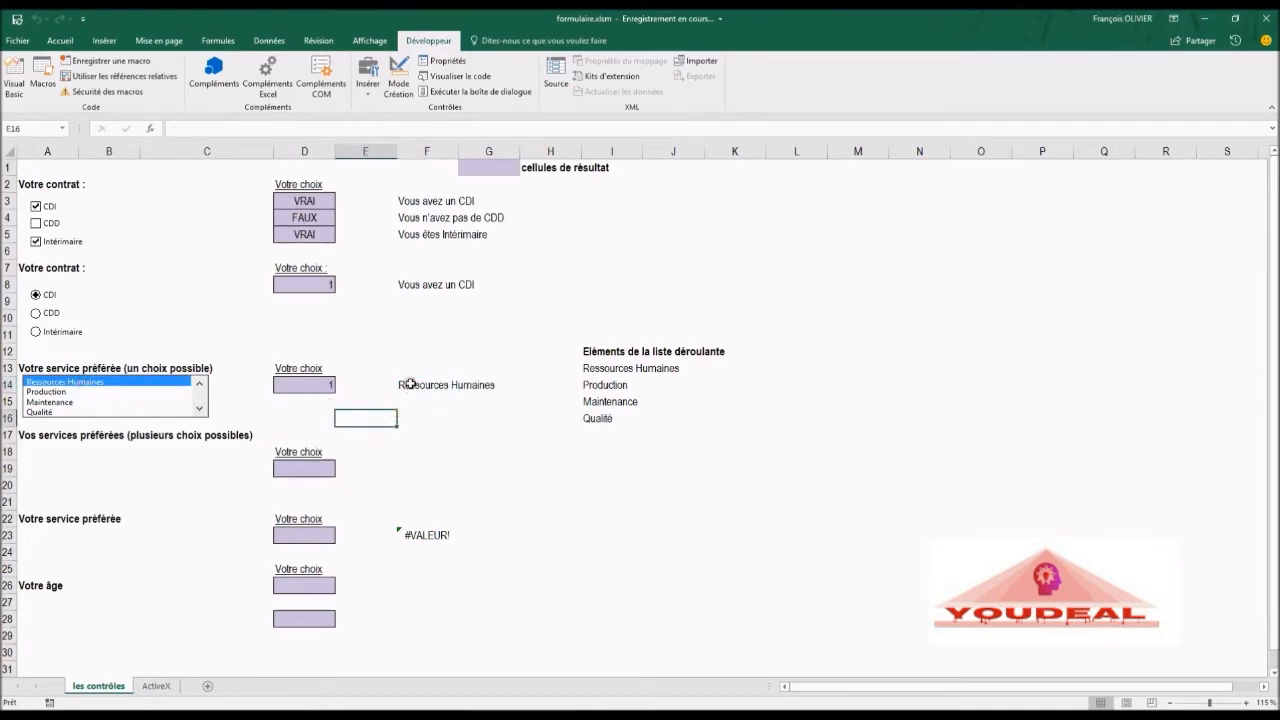
Step: Examine the INDEX function arguments of the formula in F14
left_click(410, 384)
left_click(151, 129)
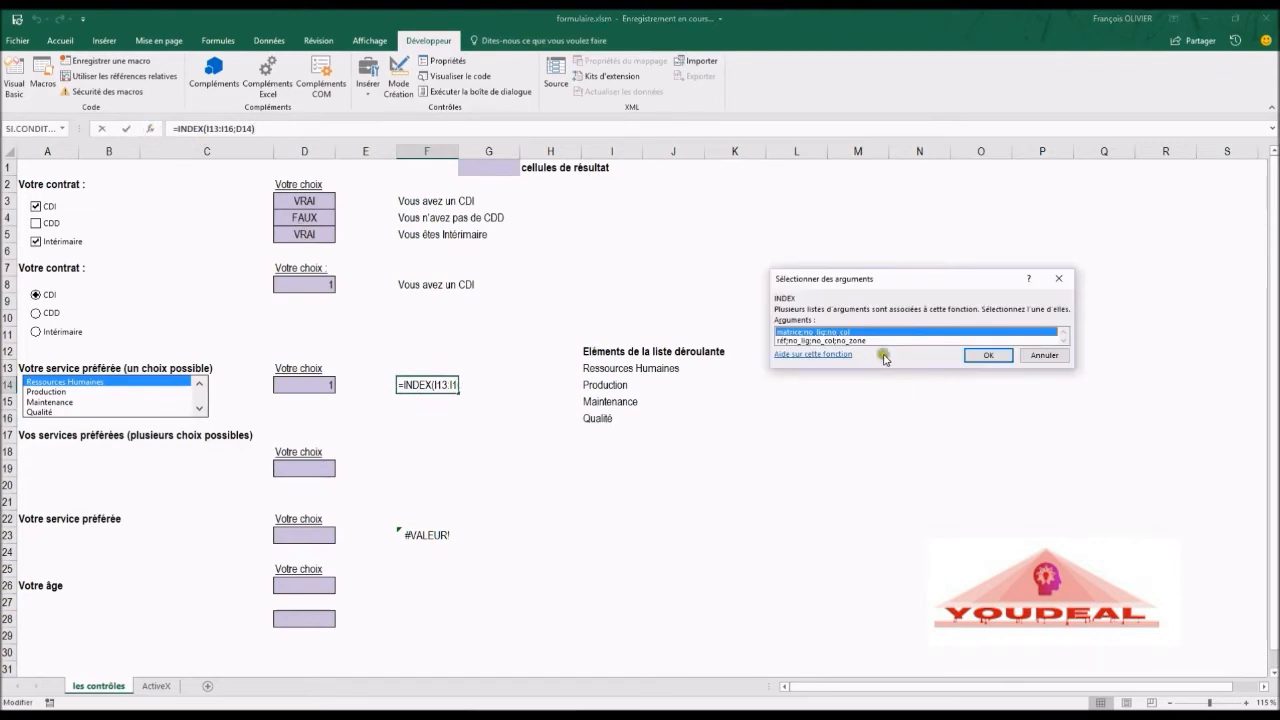
left_click(975, 356)
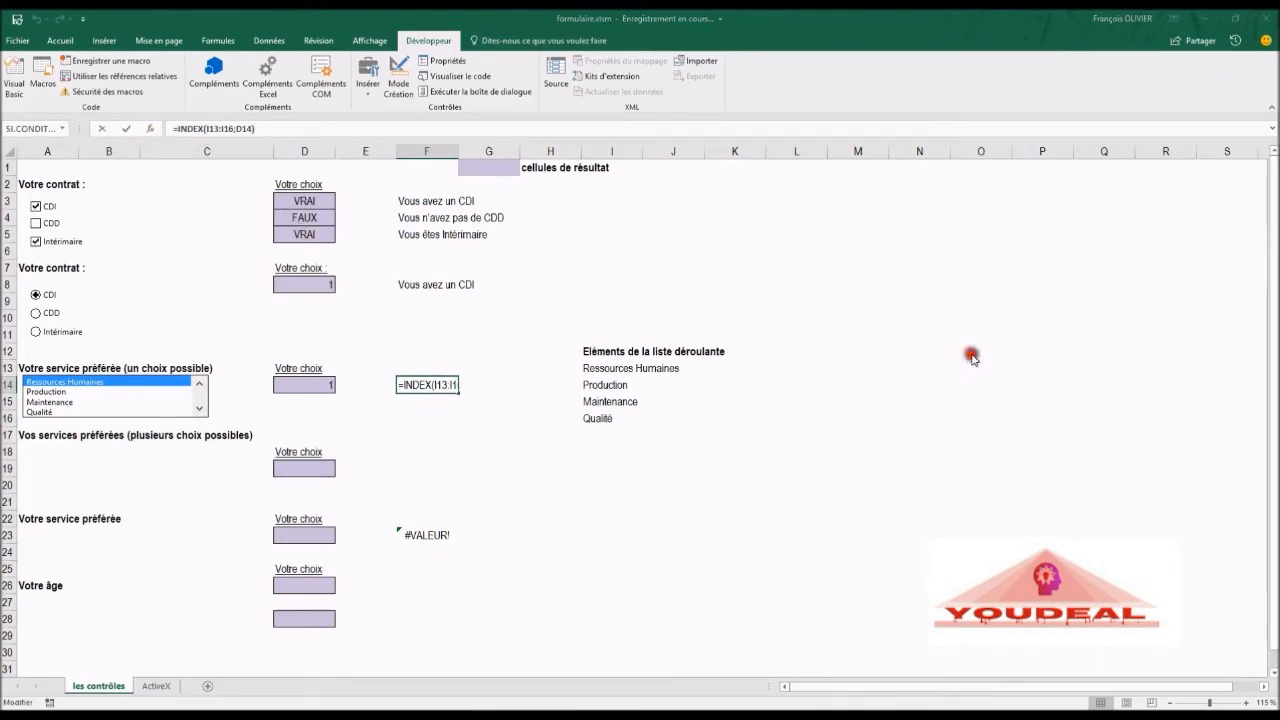
left_click(874, 254)
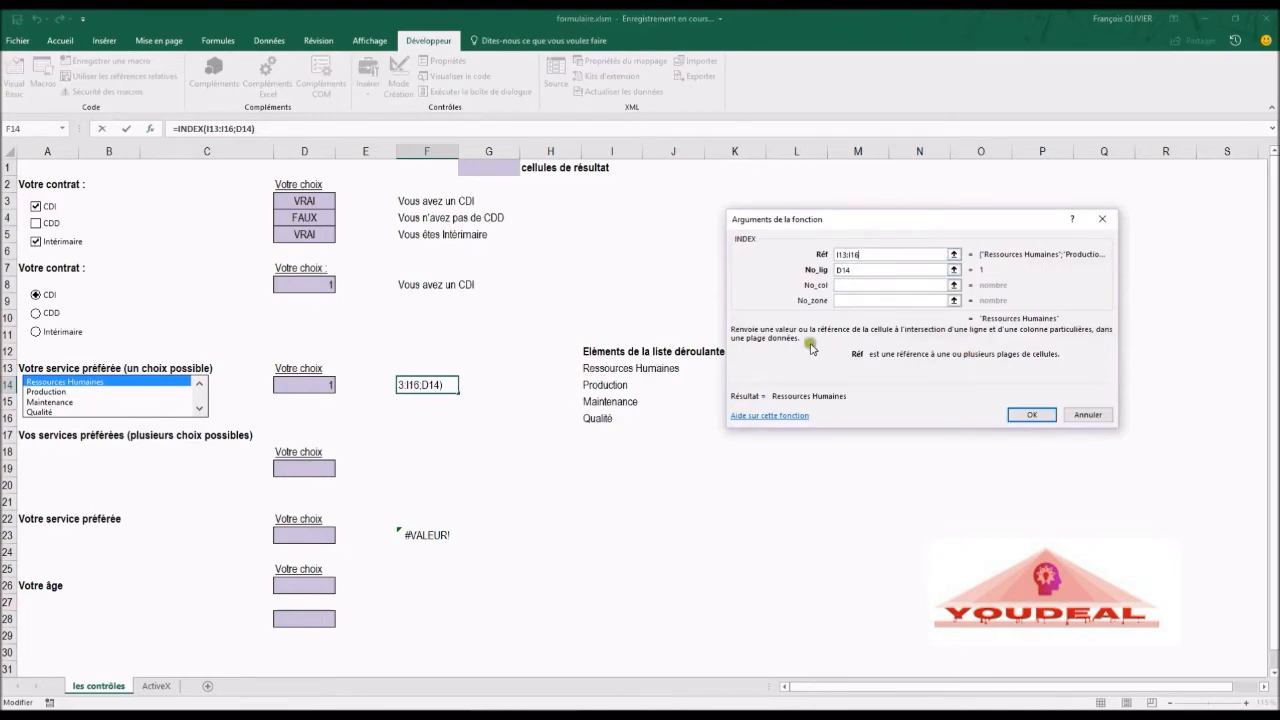
left_click(839, 270)
left_click(845, 284)
left_click(1044, 424)
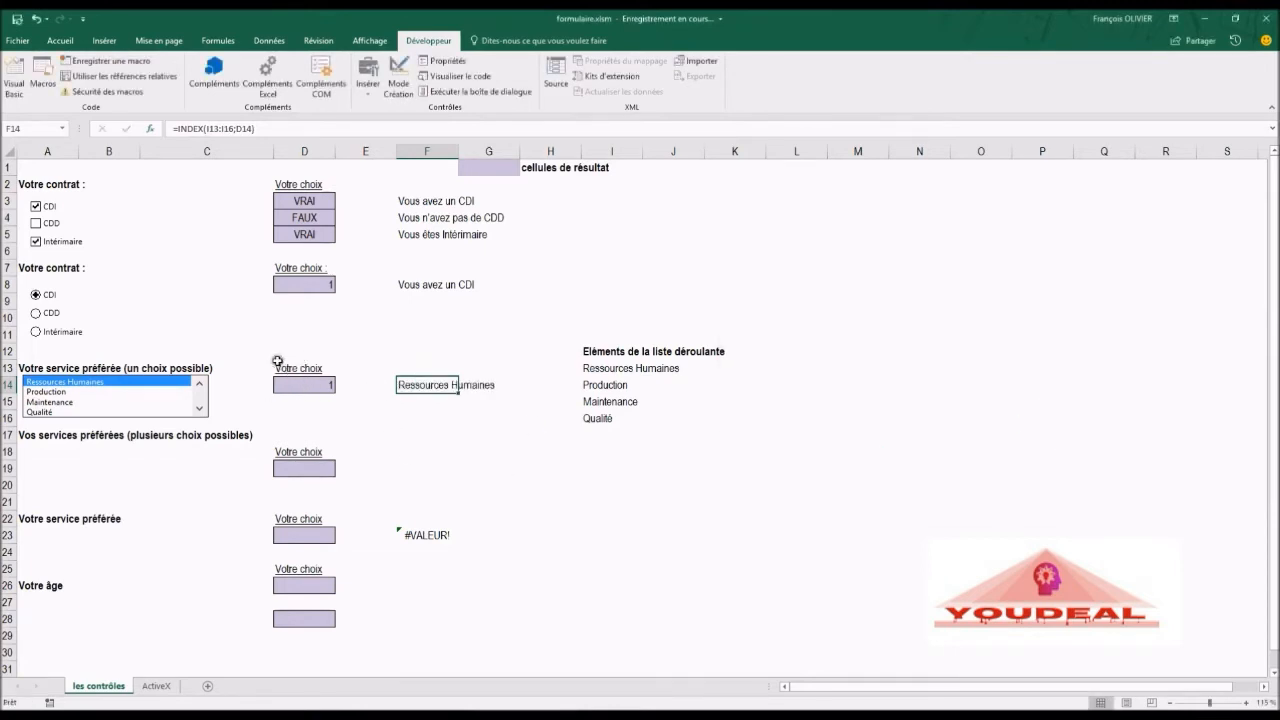
Step: Select different services in the single-choice list box in turn, finishing with Maintenance
left_click(240, 338)
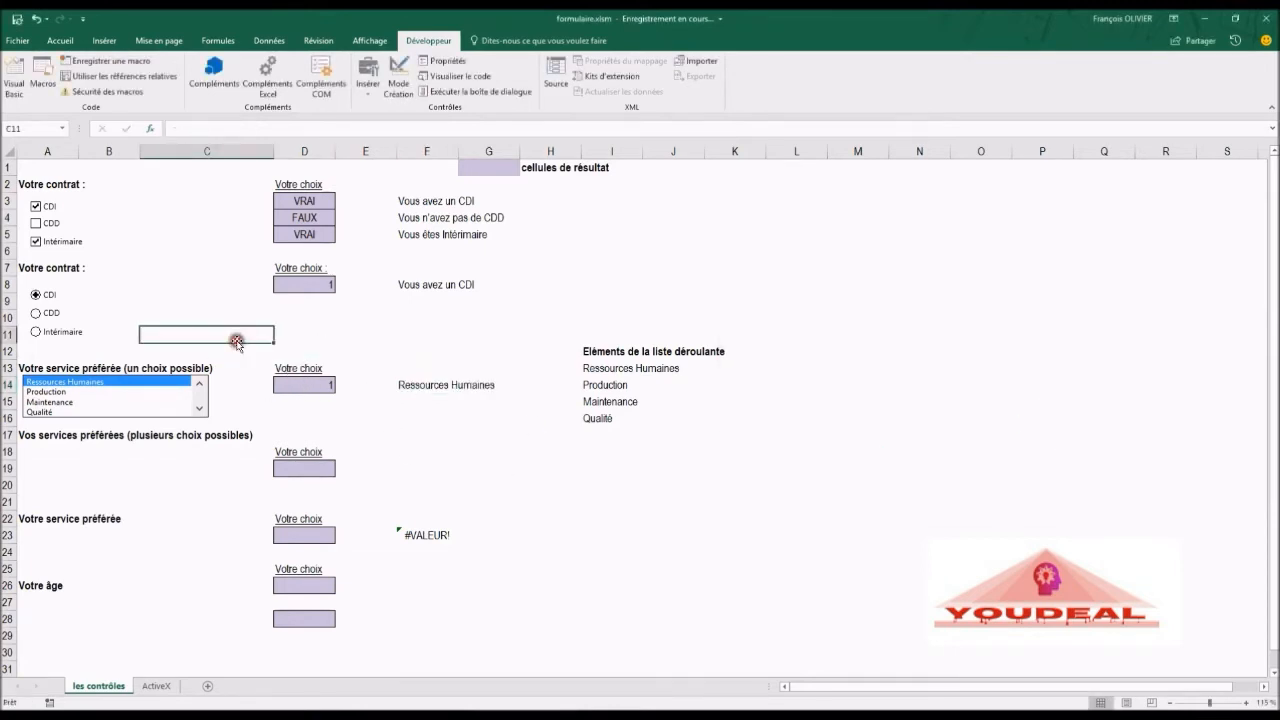
left_click(52, 392)
left_click(55, 403)
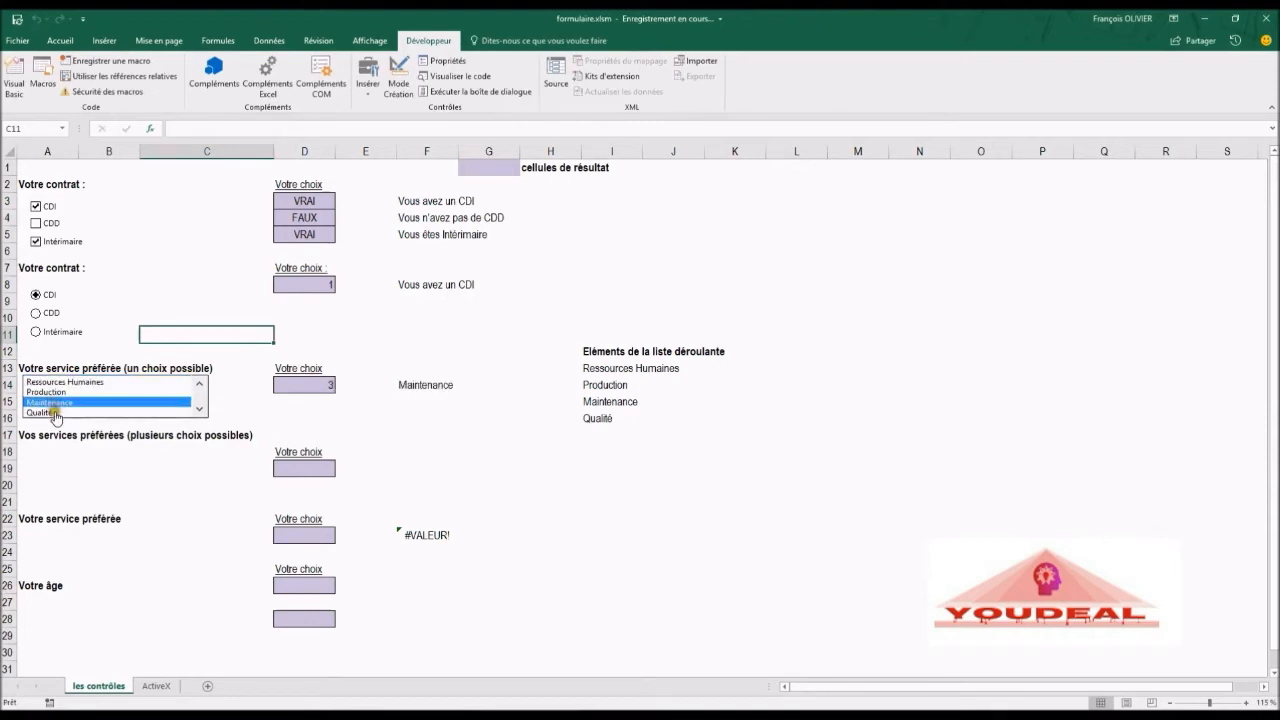
left_click(58, 413)
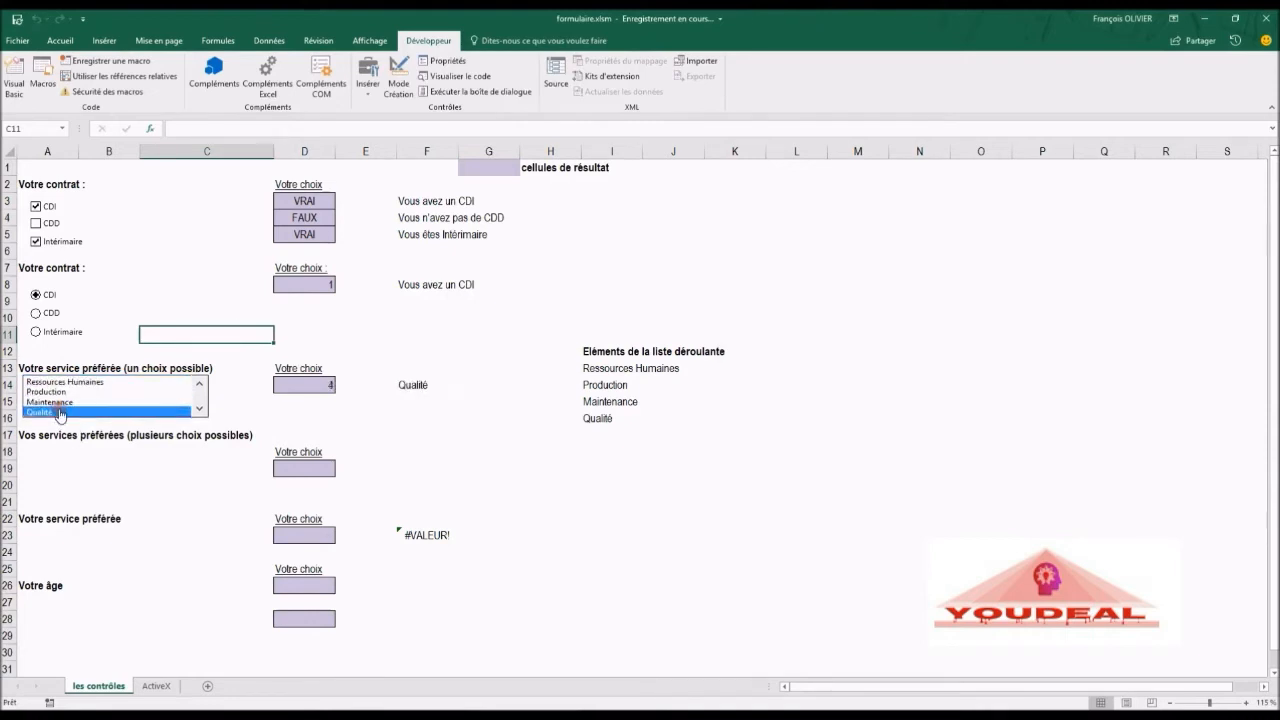
left_click(62, 391)
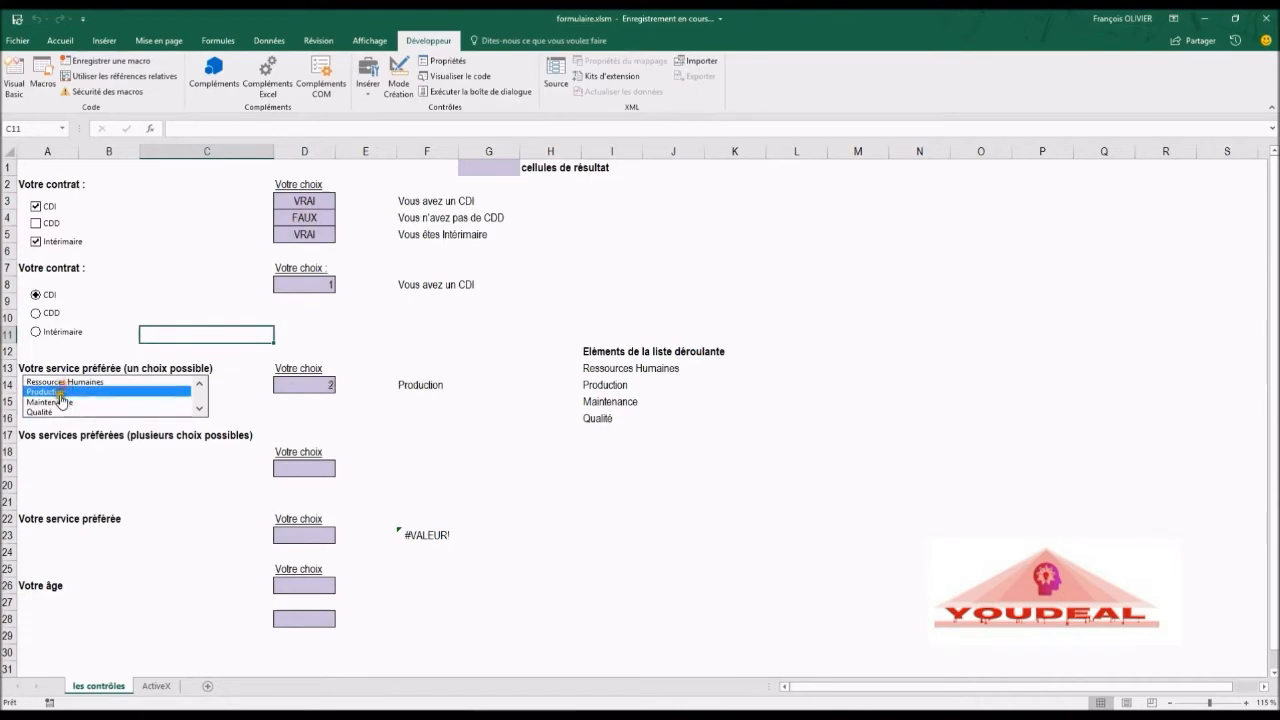
left_click(60, 402)
left_click(62, 382)
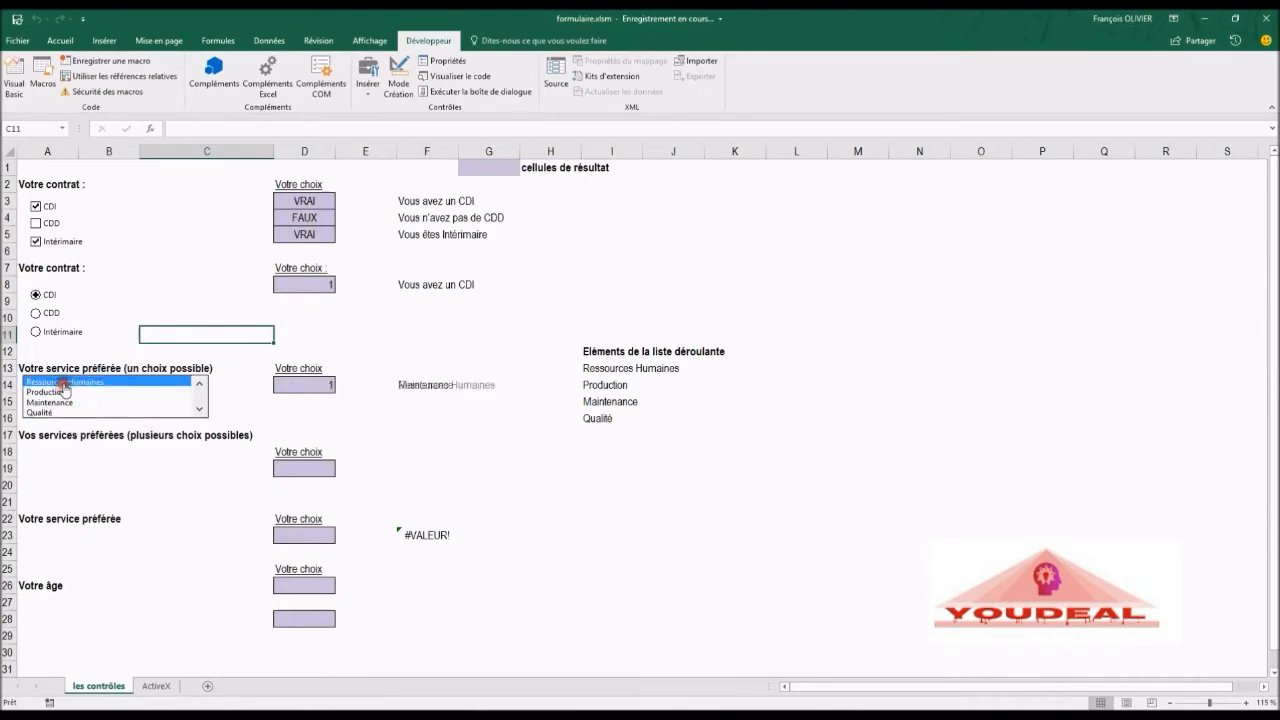
left_click(60, 392)
left_click(60, 402)
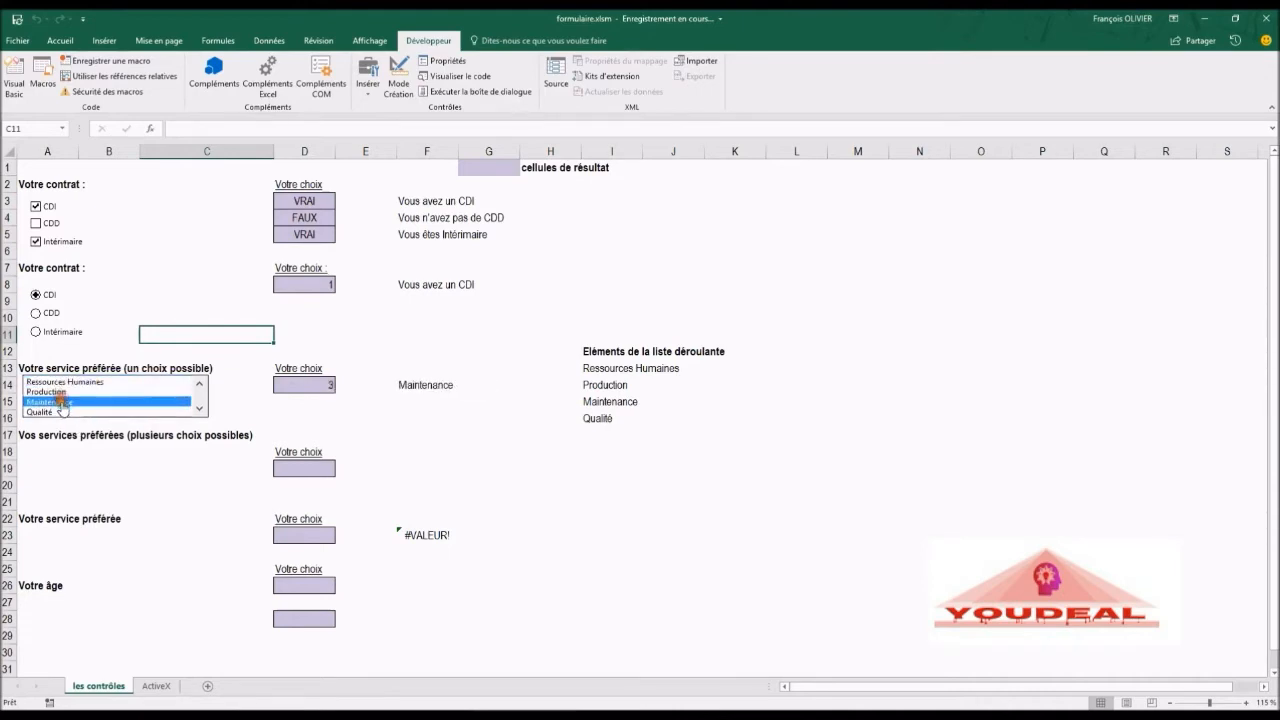
left_click(62, 412)
left_click(62, 402)
left_click(62, 392)
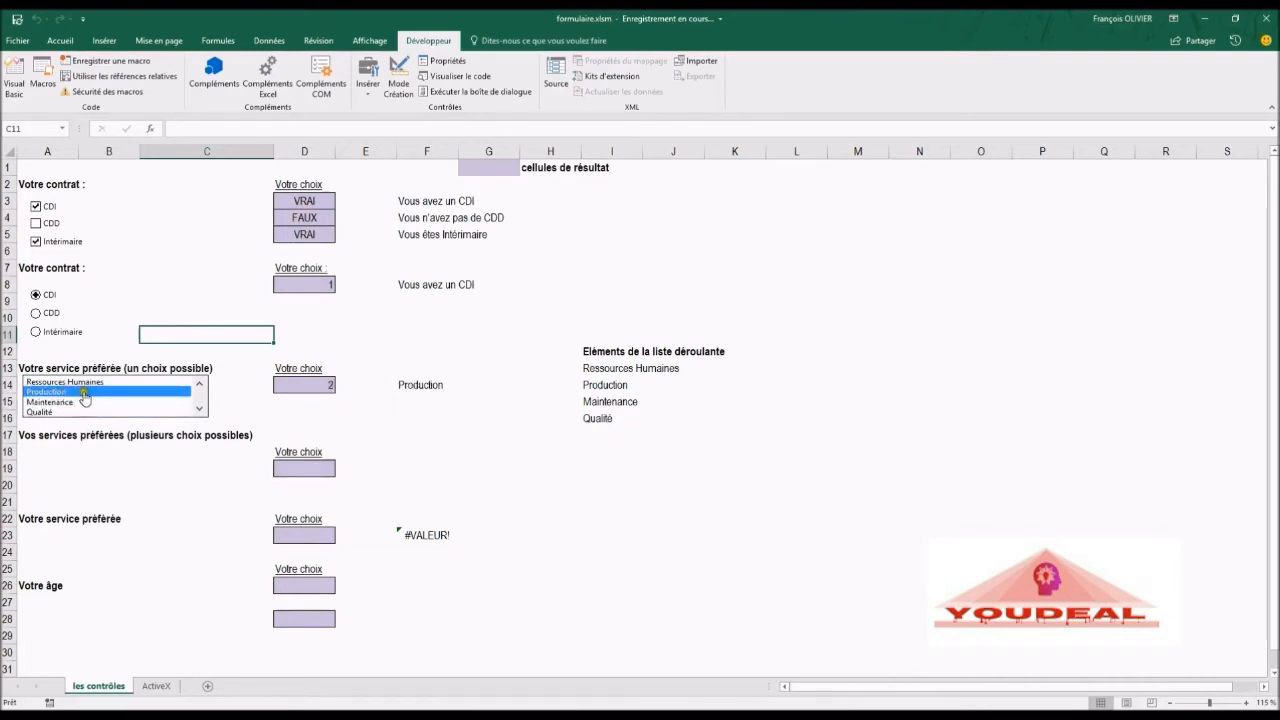
left_click(62, 403)
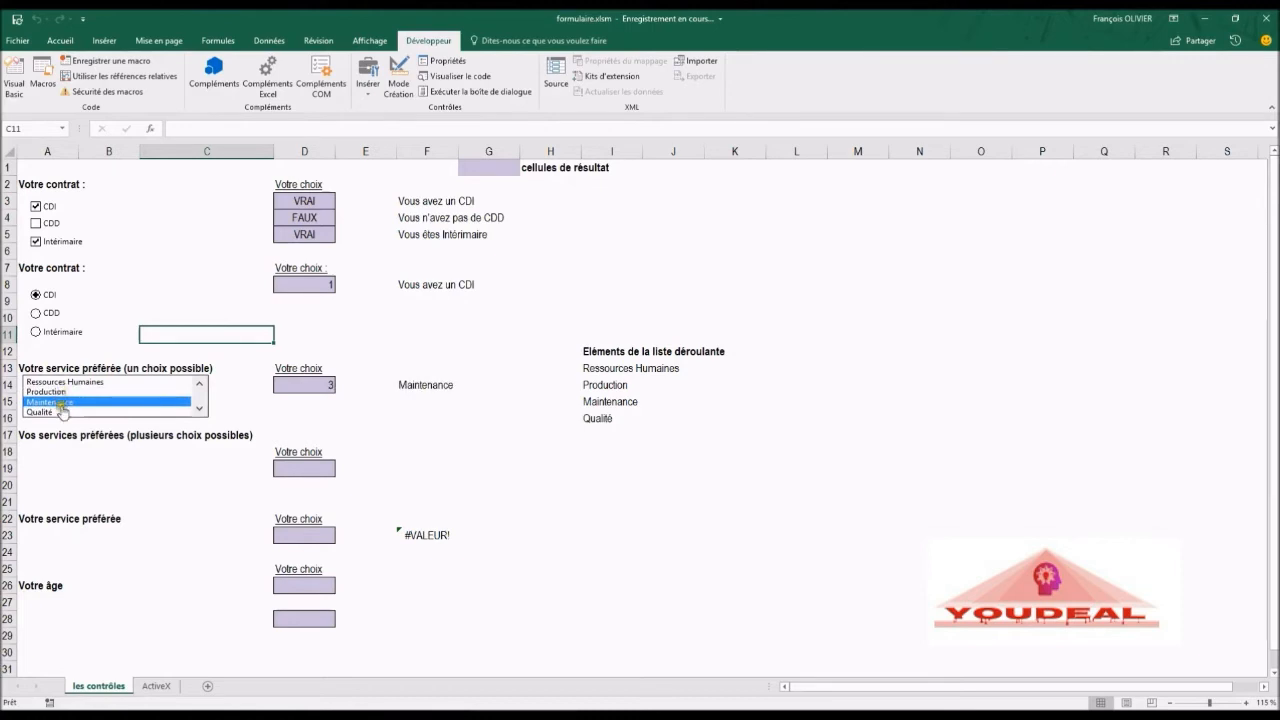
left_click(116, 407)
Step: Draw a form-control list box under 'Vos services préférées (plusieurs choix possibles)', spanning about rows 18 to 21
left_click(370, 88)
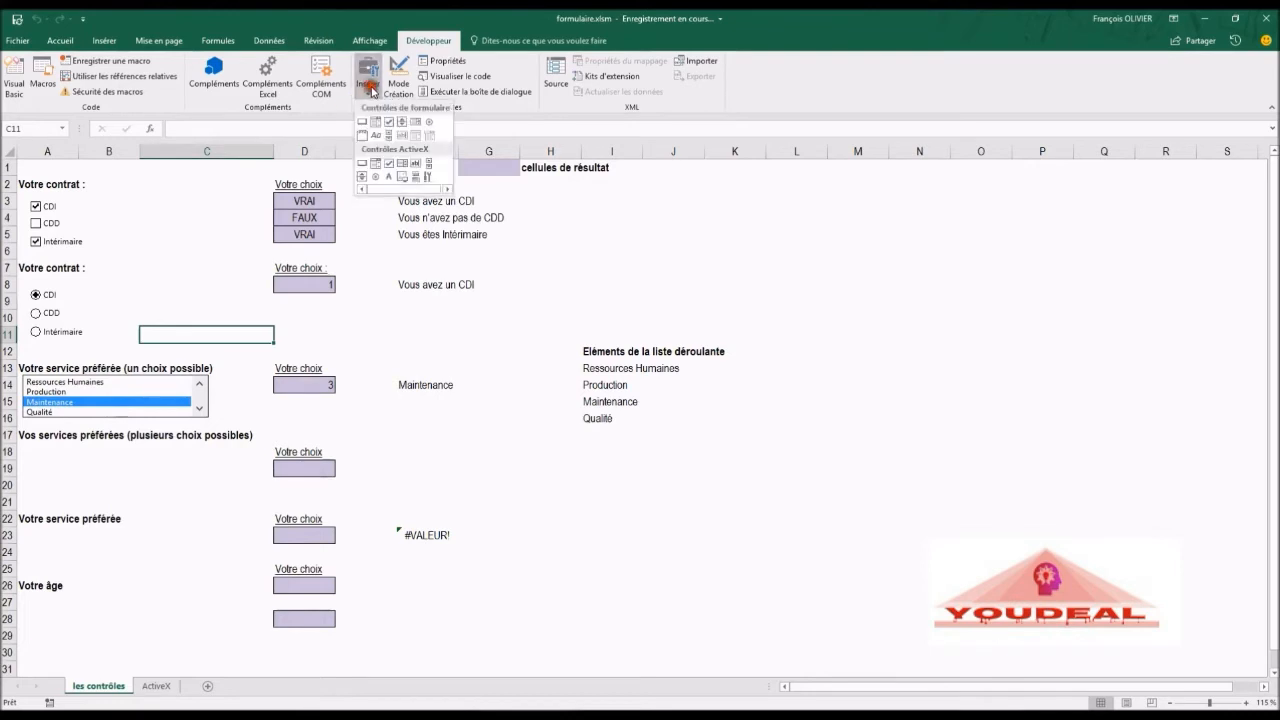
left_click(417, 129)
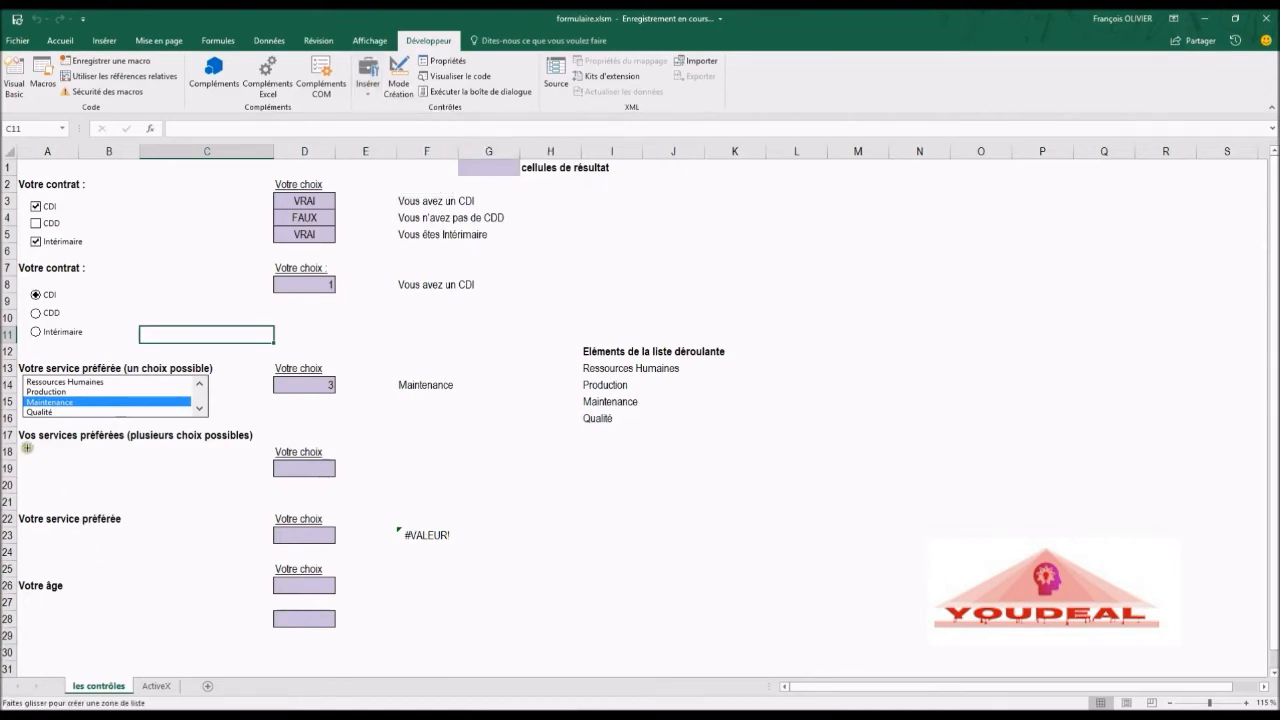
left_click_drag(24, 445, 249, 498)
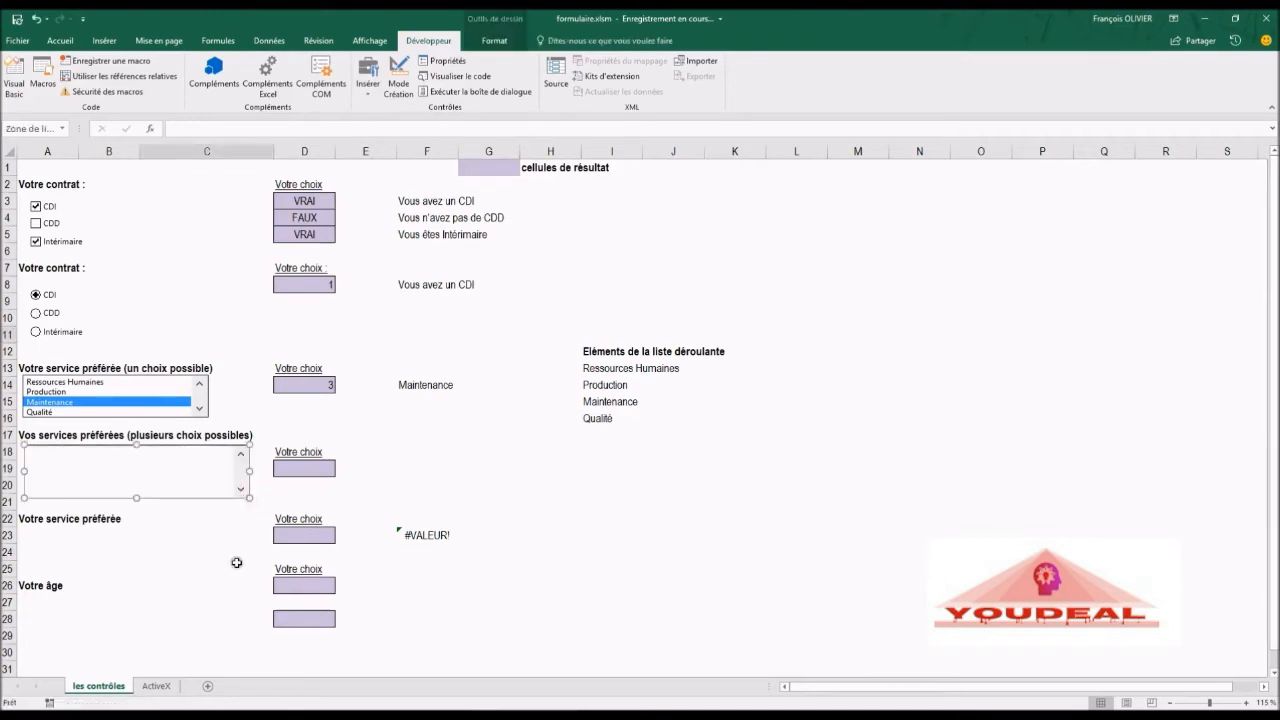
Step: Set the new list box's input range to $I$13:$I$16, its linked cell to $D$19 and selection type Multiple
right_click(203, 473)
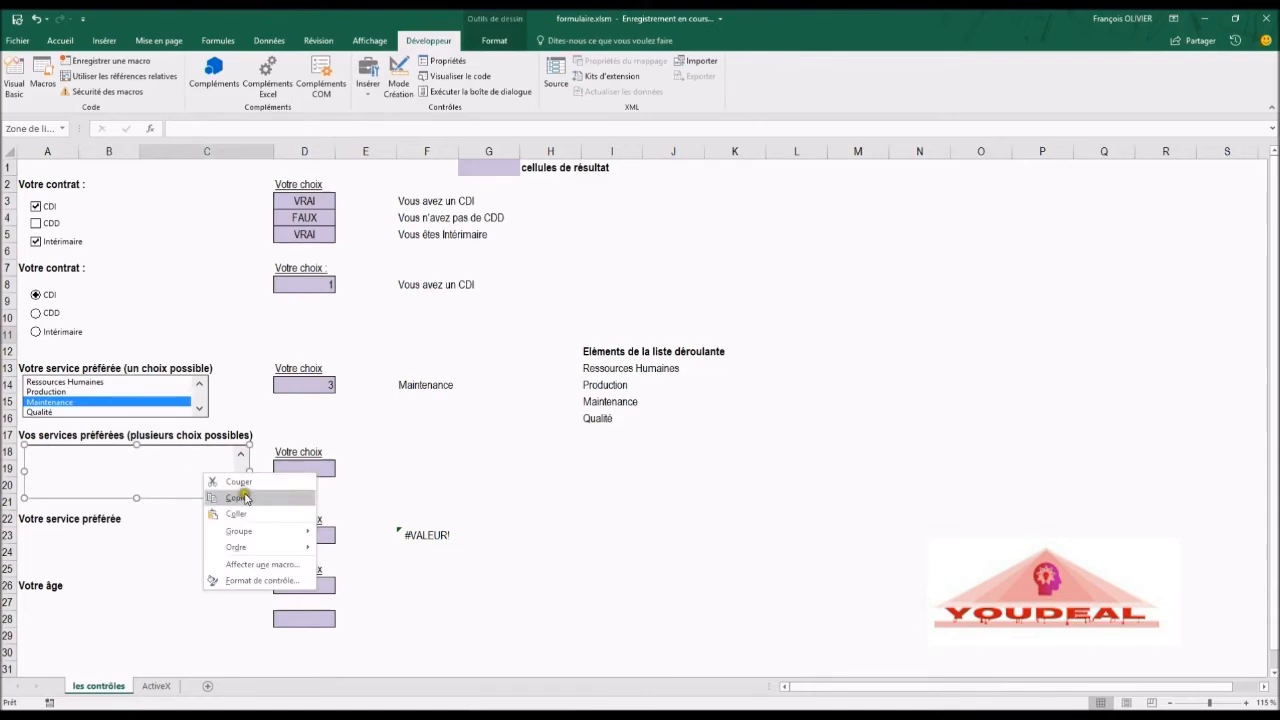
left_click(253, 582)
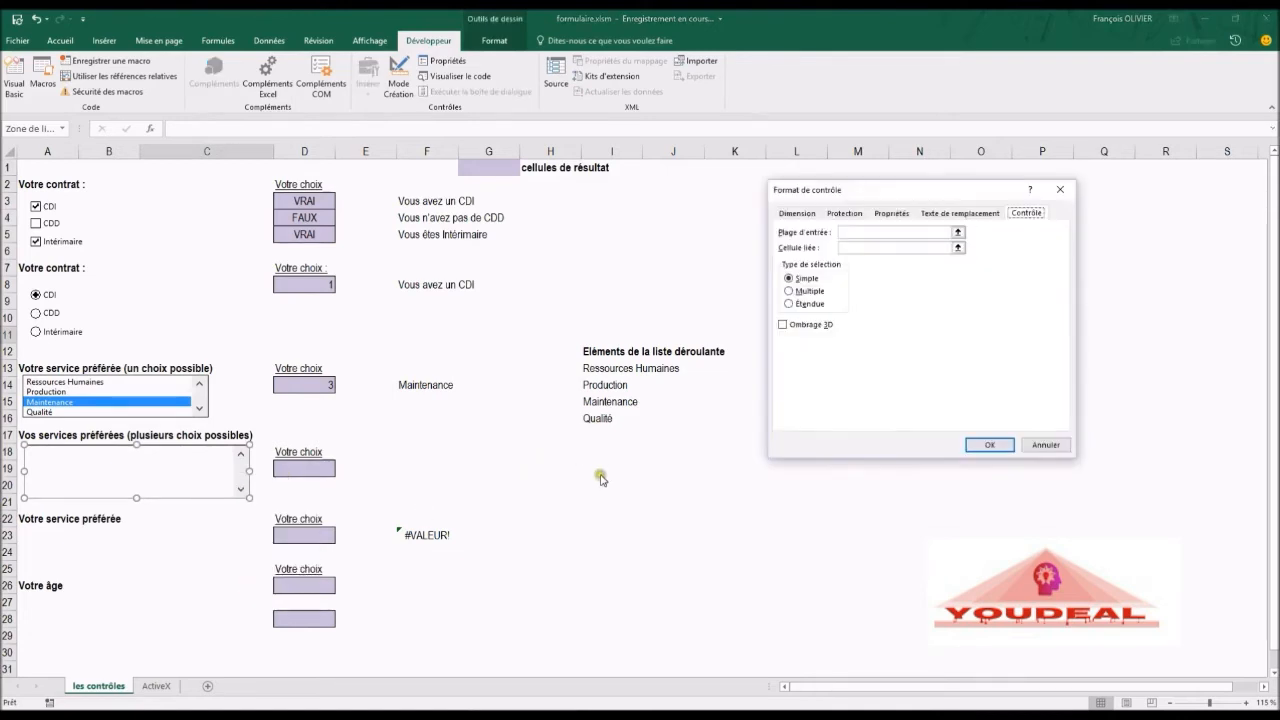
left_click(885, 232)
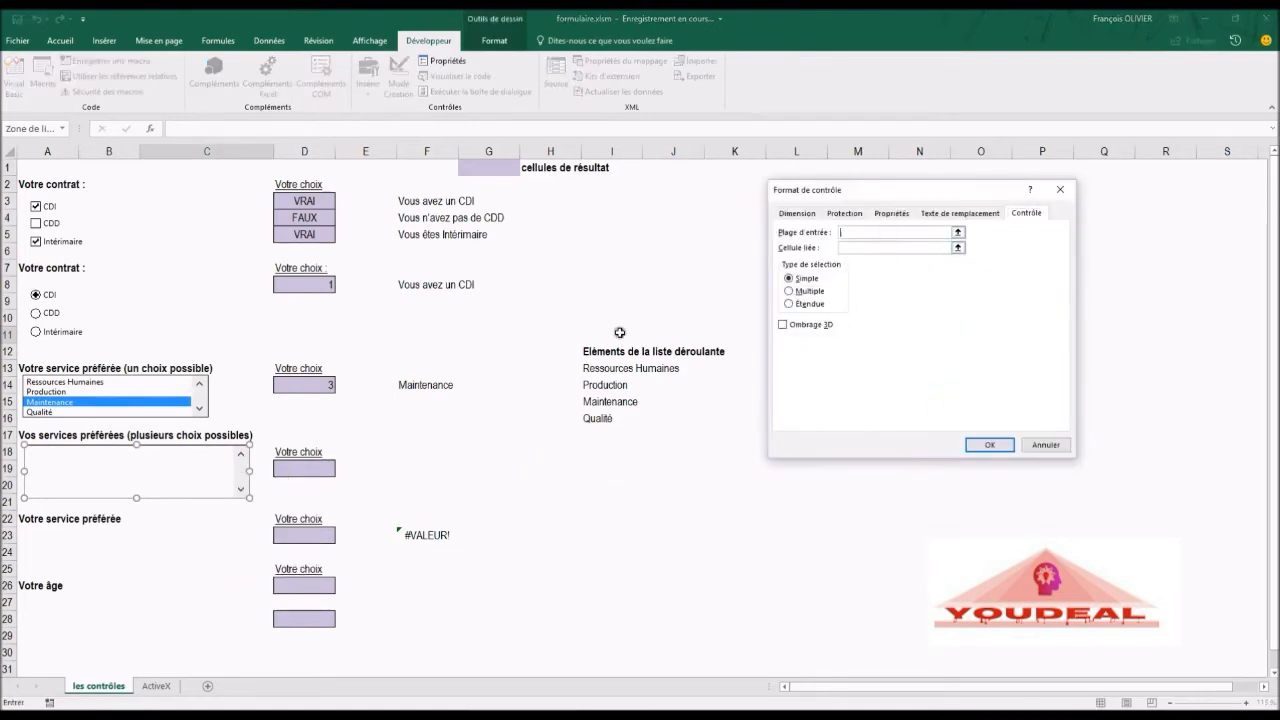
left_click_drag(587, 362, 590, 421)
left_click(870, 246)
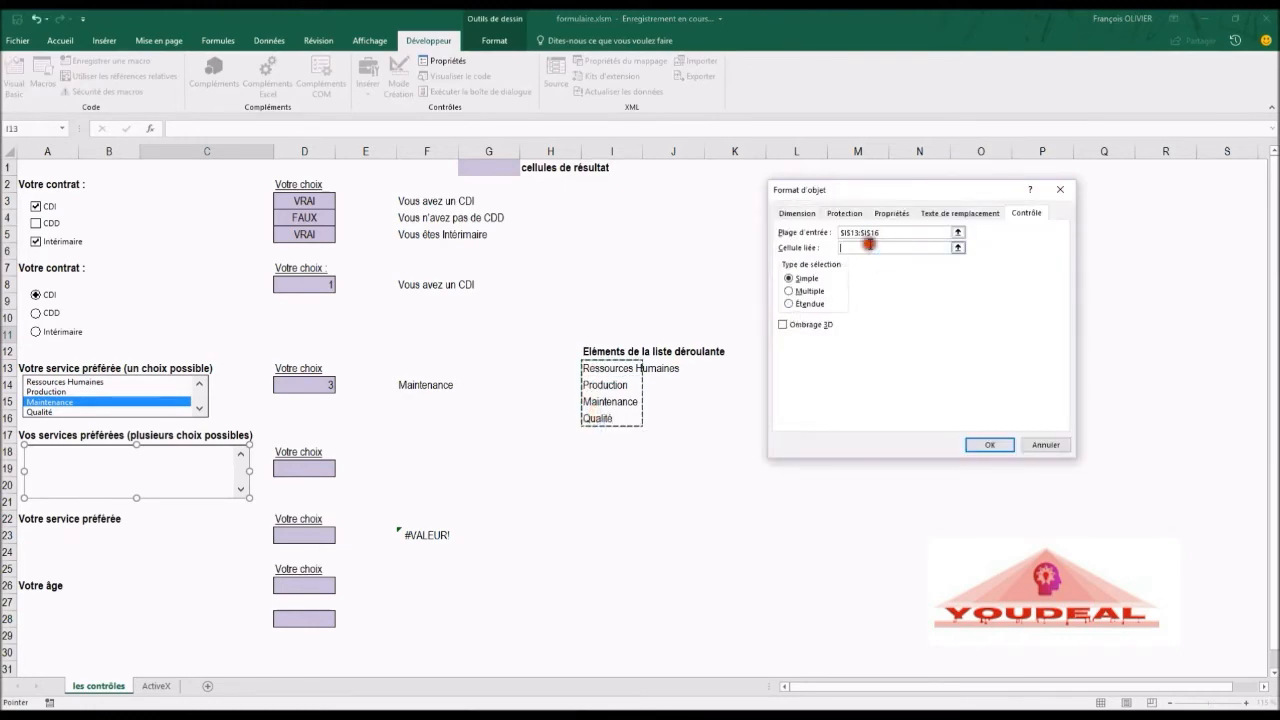
left_click(307, 467)
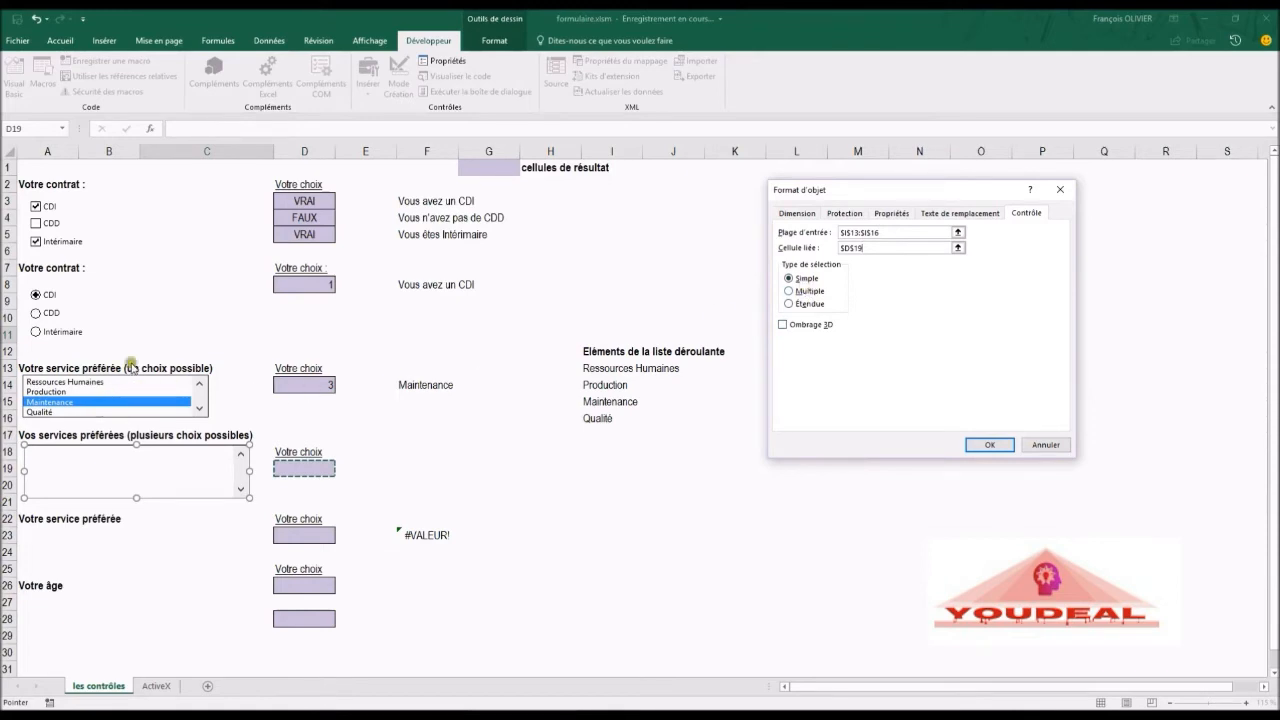
left_click(789, 291)
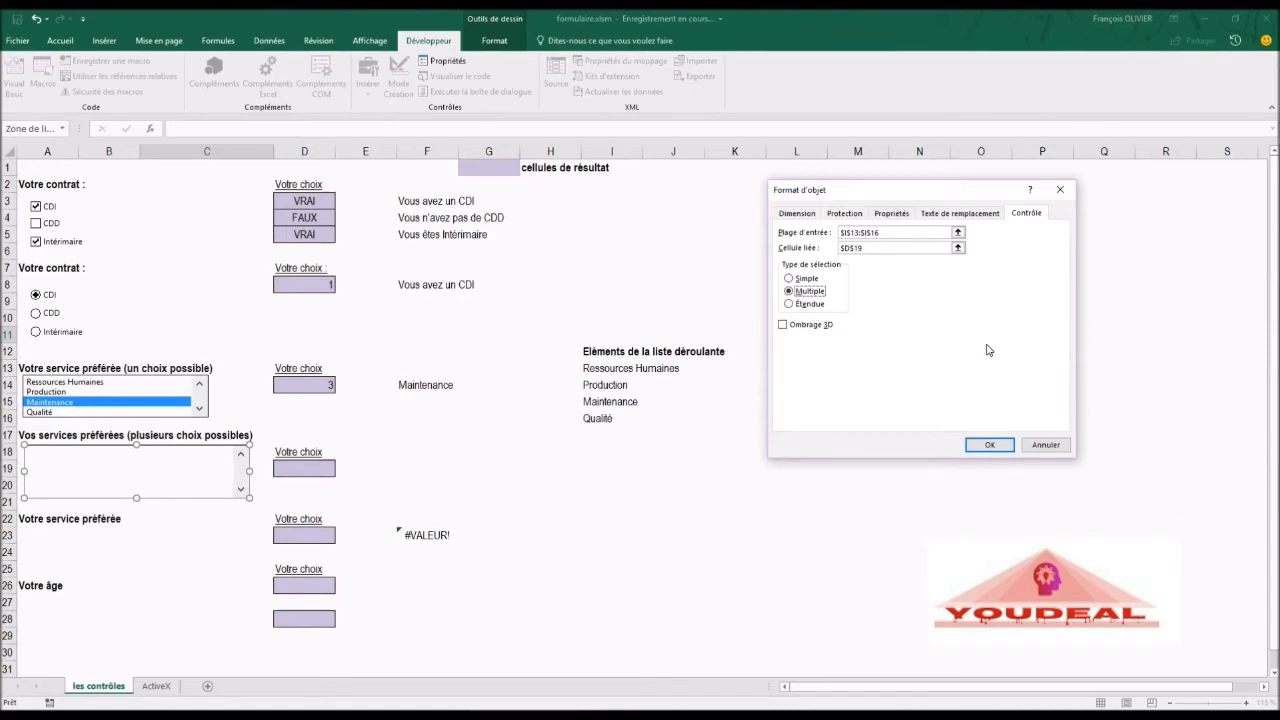
left_click(985, 445)
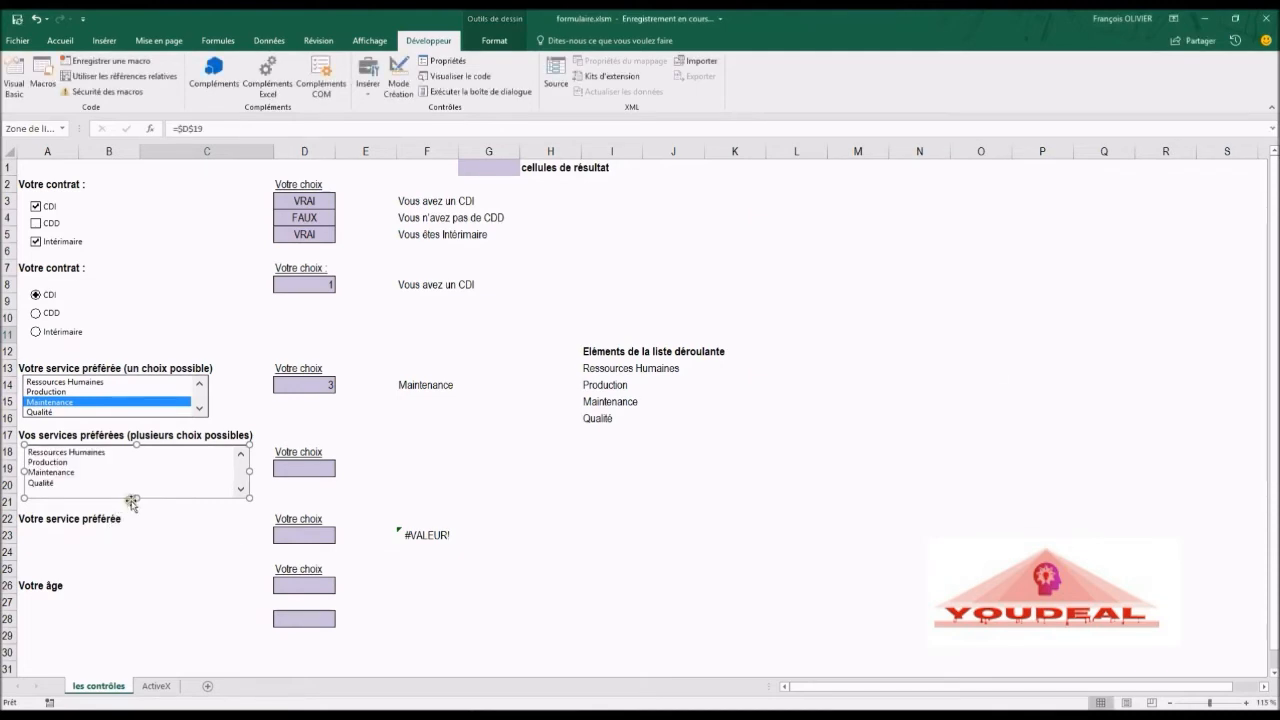
Step: Shorten the multiple-choice list box slightly and select Ressources Humaines and Production in it
left_click_drag(134, 496, 135, 489)
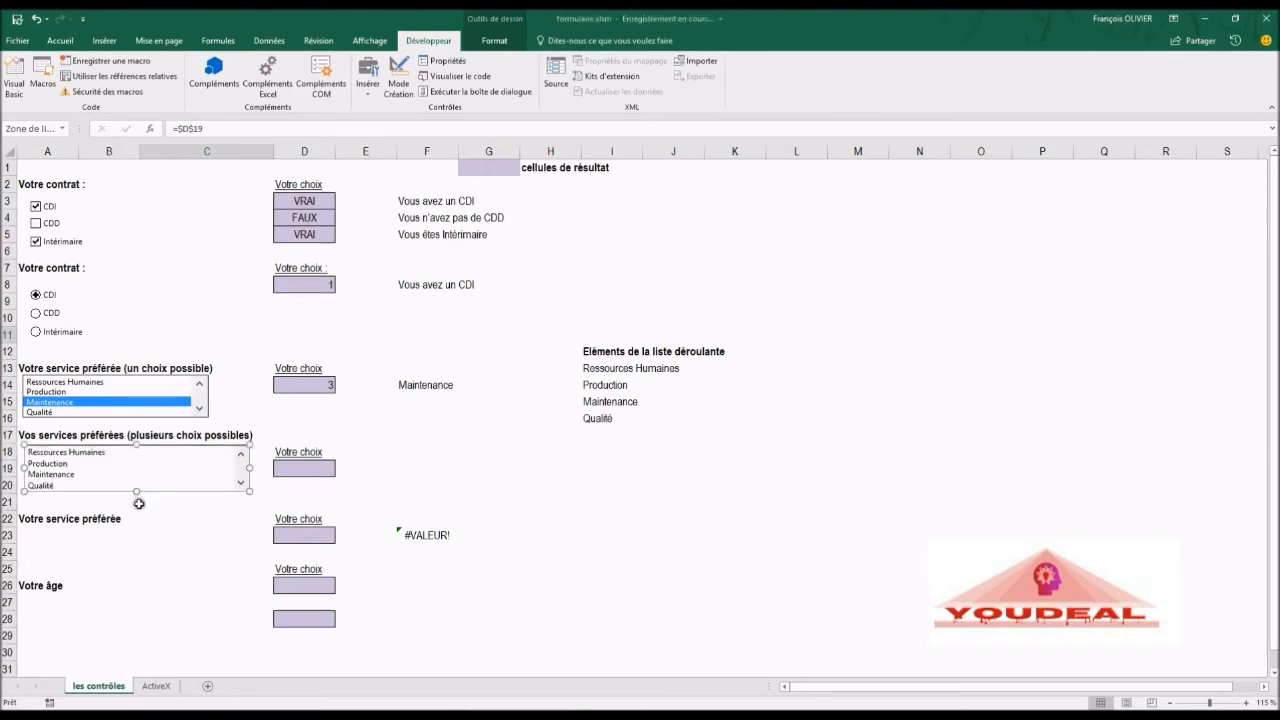
left_click(129, 503)
left_click(98, 453)
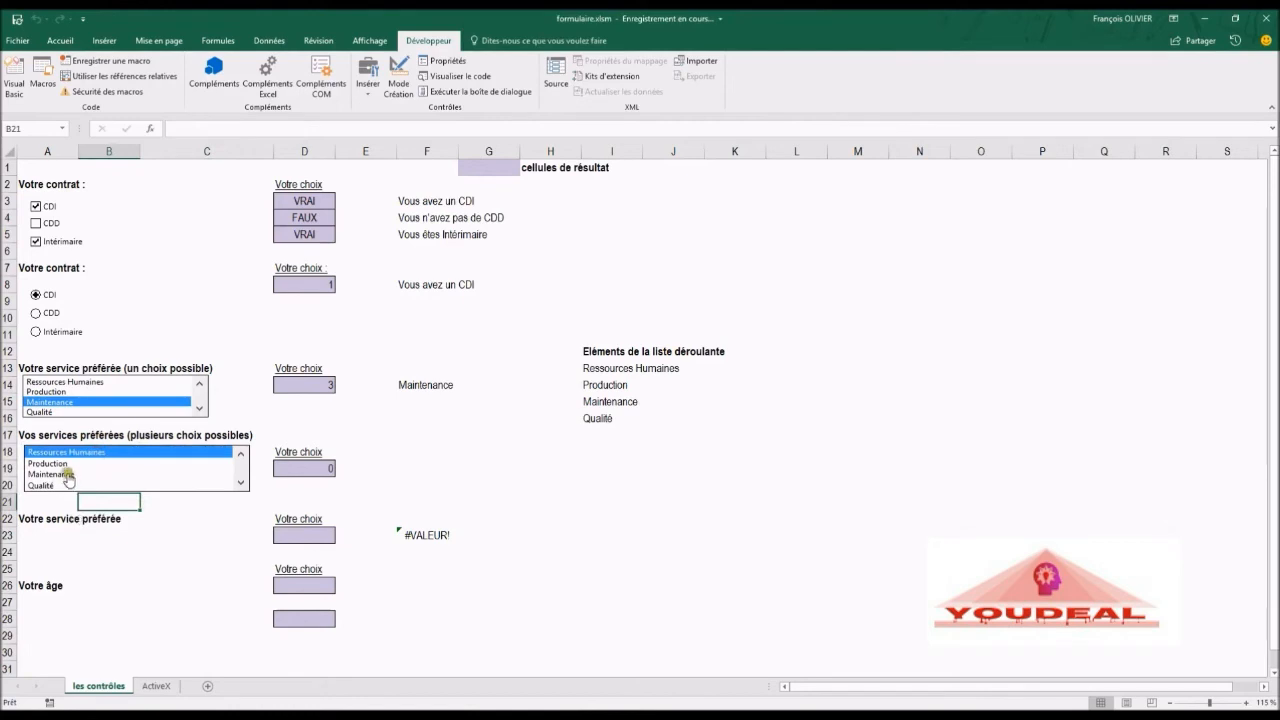
left_click(66, 465)
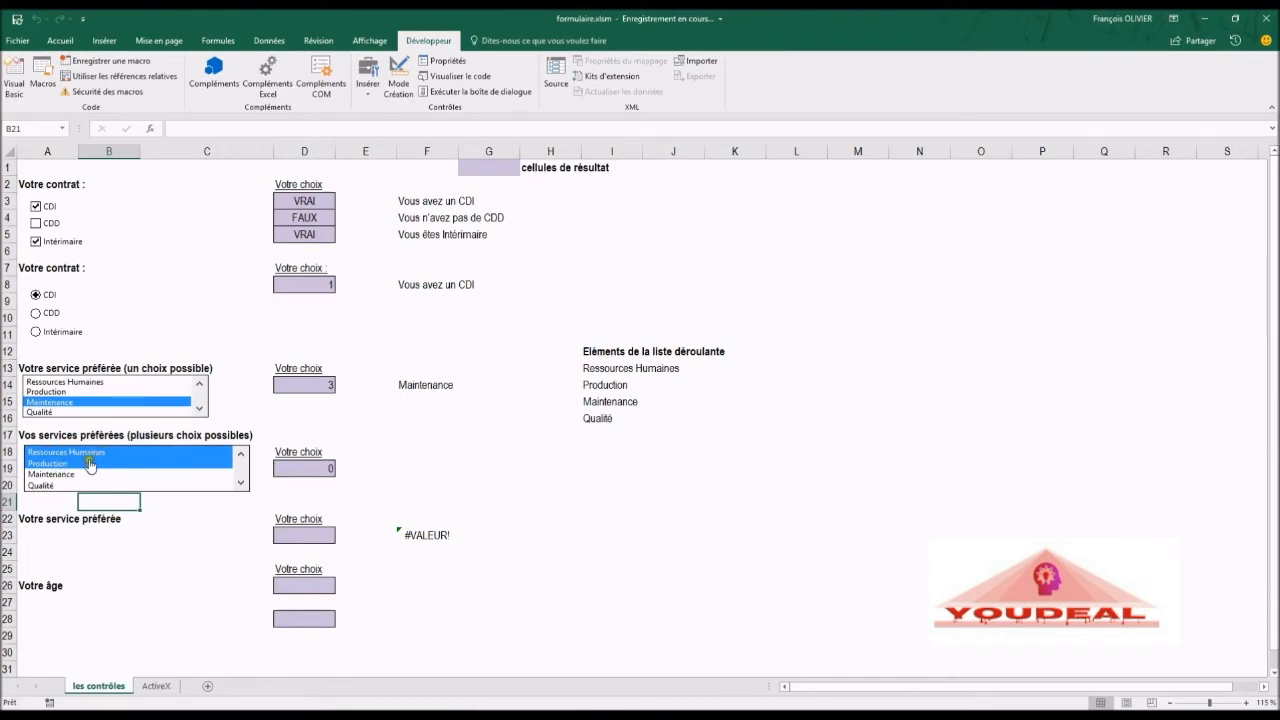
Step: Select various services in the single-choice list box, finishing with Ressources Humaines
left_click(73, 382)
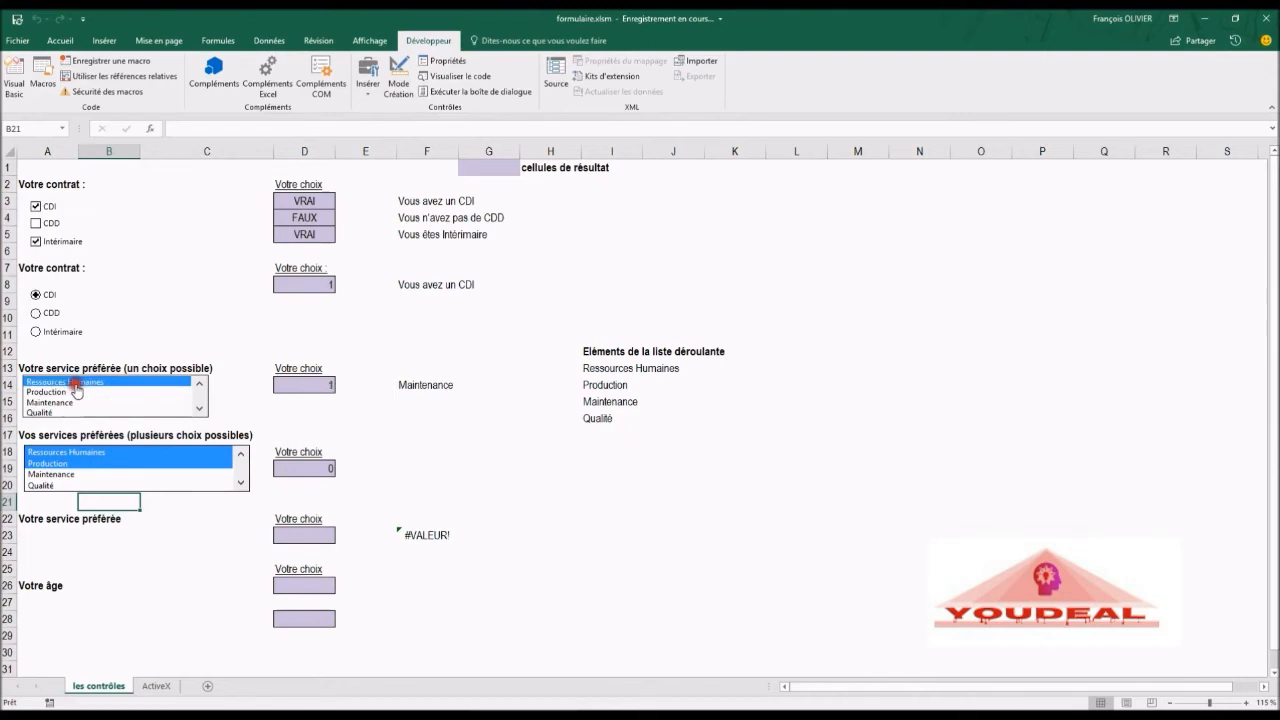
left_click(74, 393)
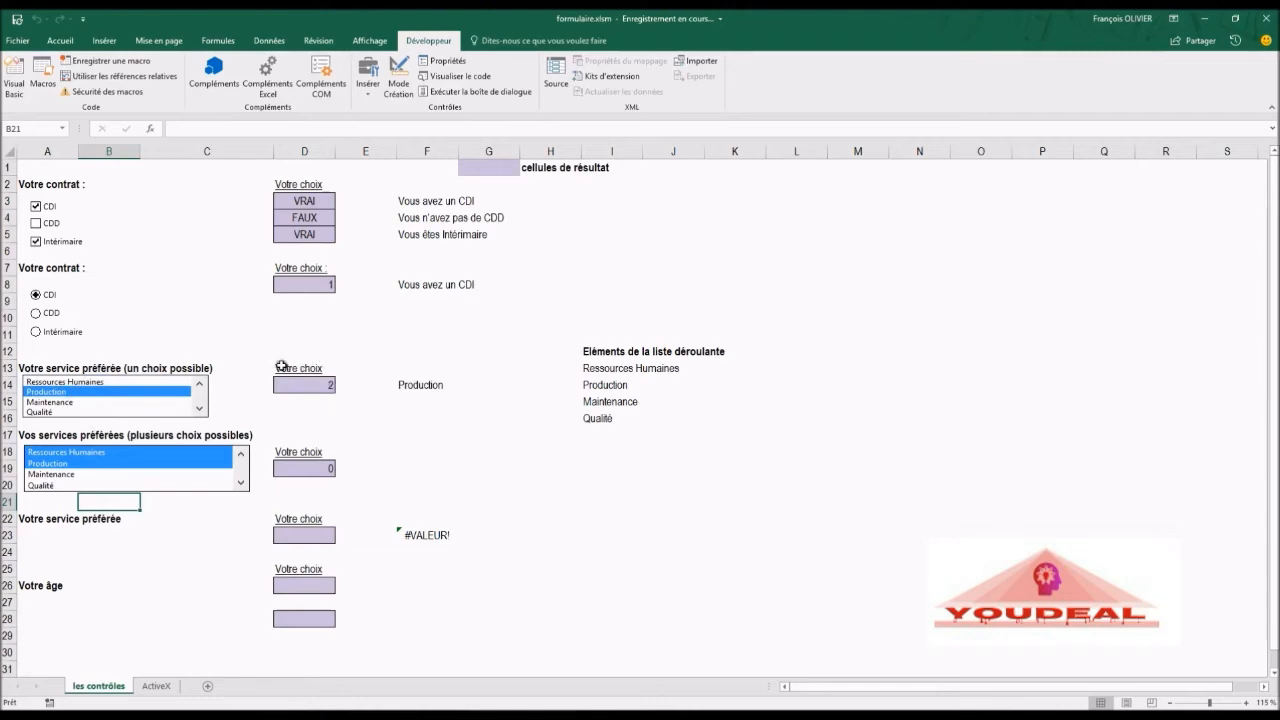
left_click(86, 383)
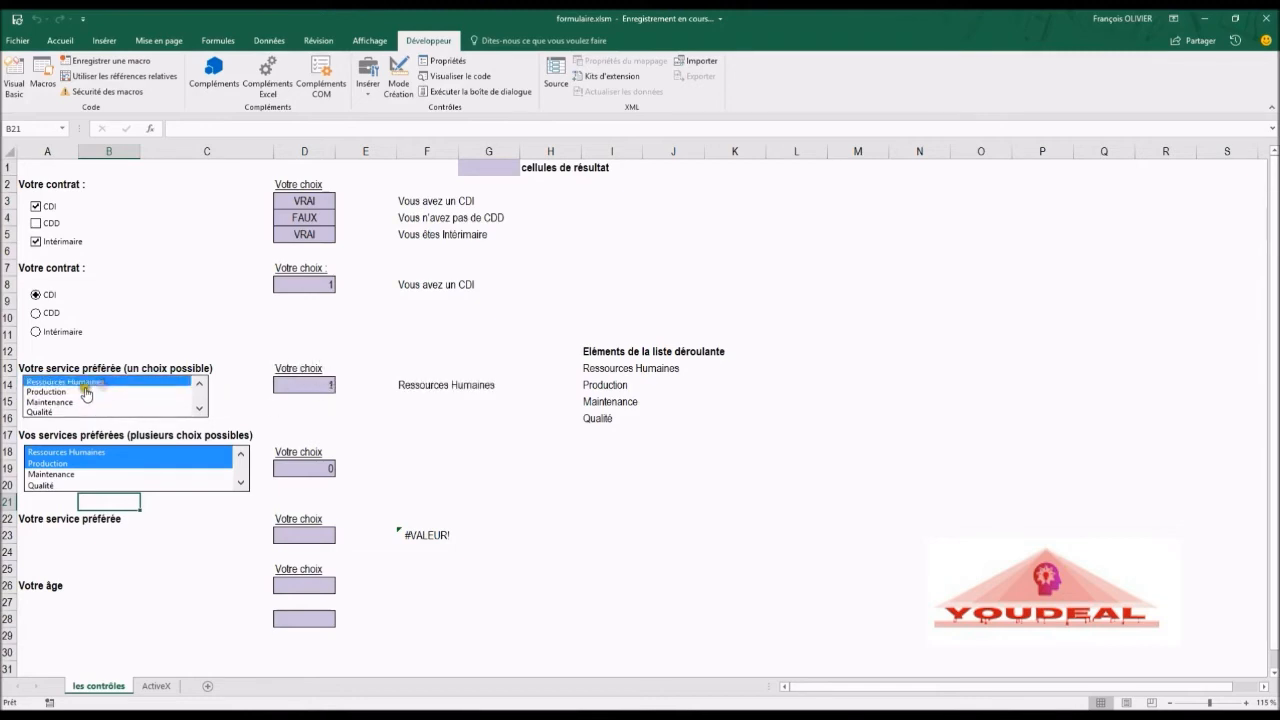
left_click(76, 393)
left_click(68, 402)
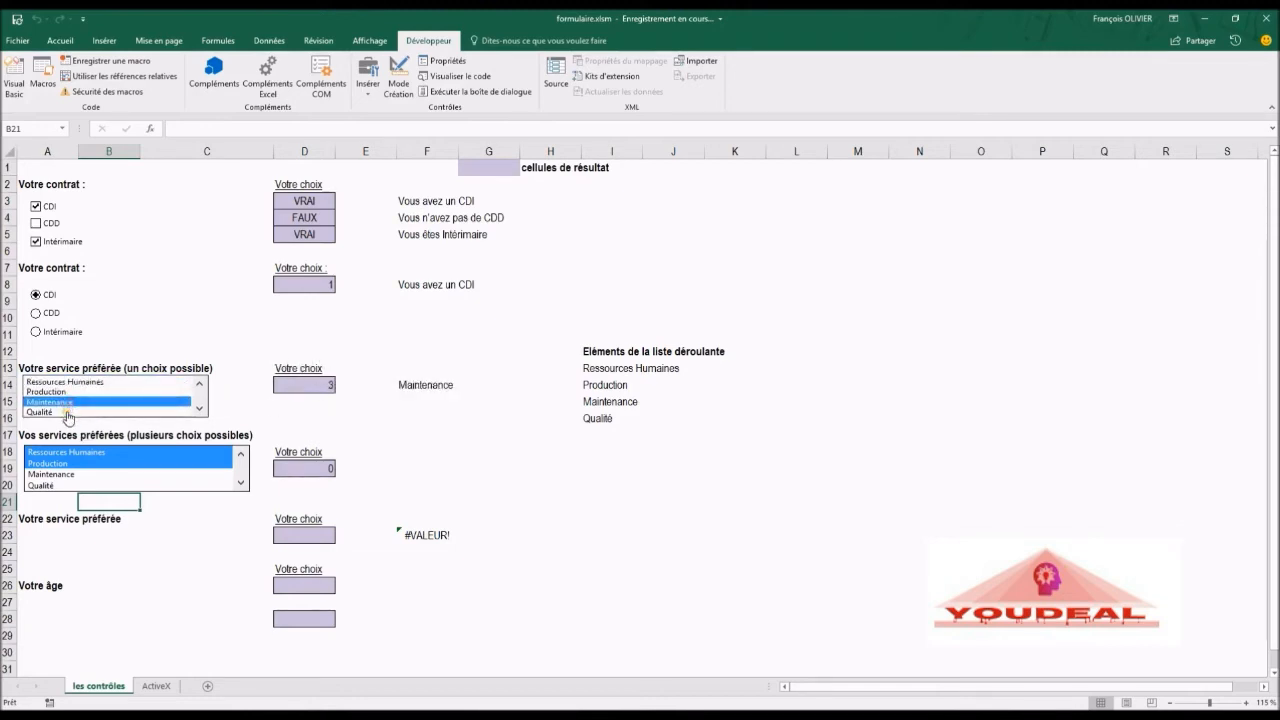
left_click(67, 413)
left_click(89, 389)
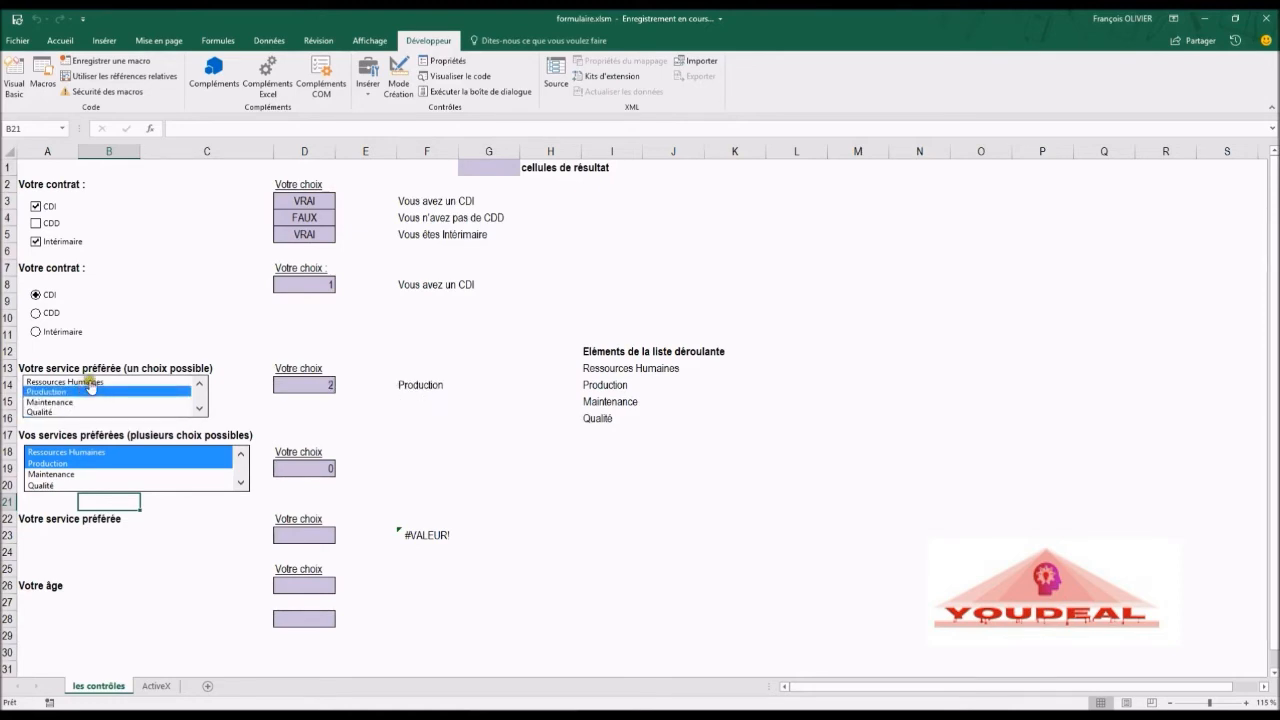
left_click(86, 382)
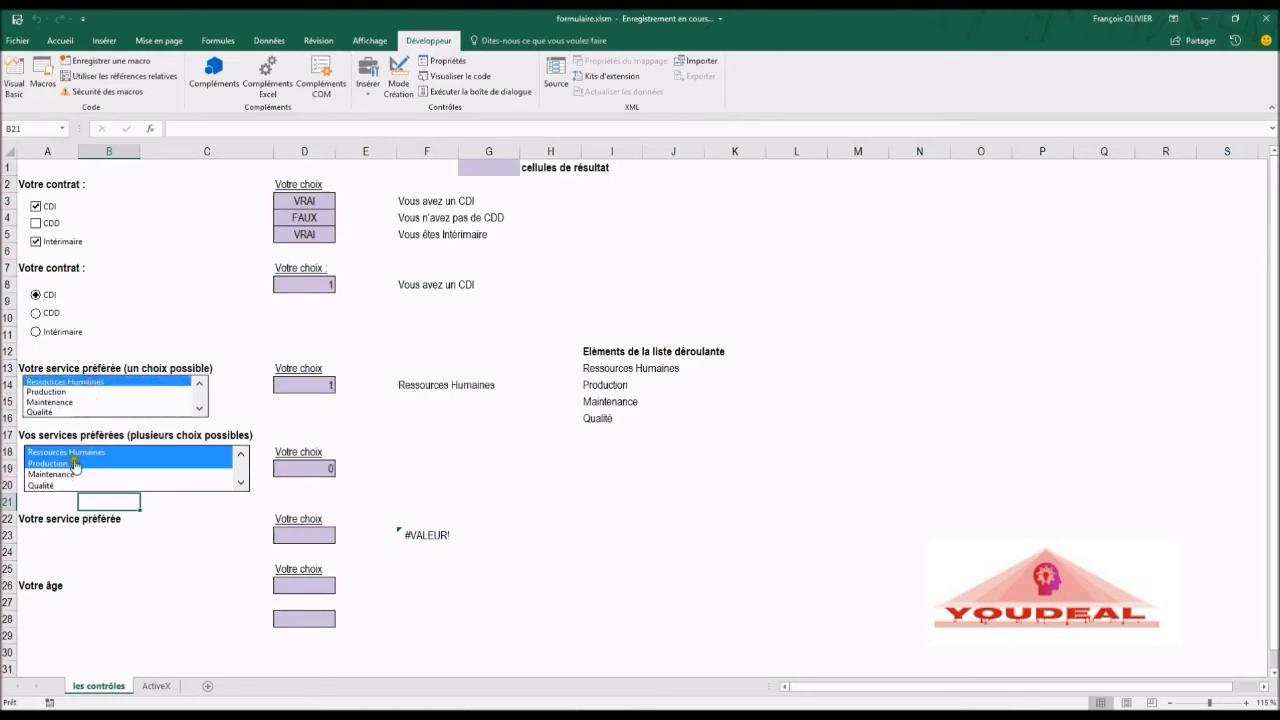
Step: Toggle various services on and off in the multiple-choice list box, finishing with no item selected
left_click(72, 464)
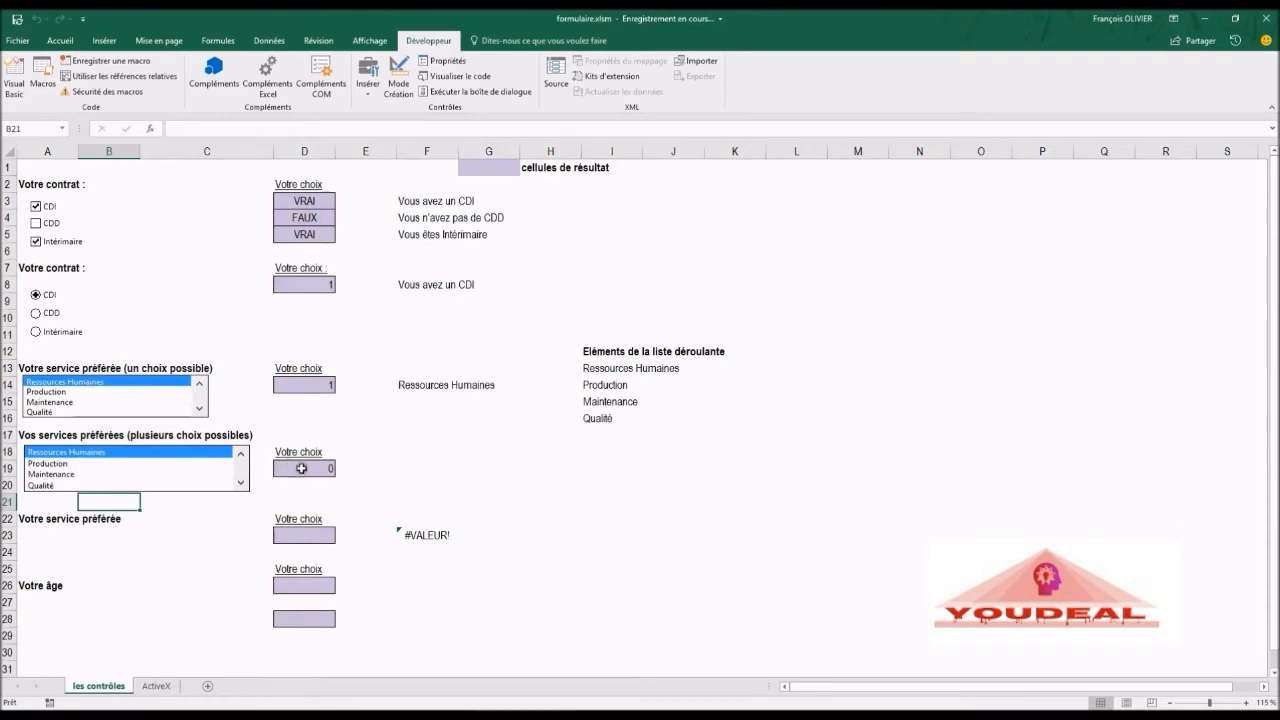
left_click(43, 464)
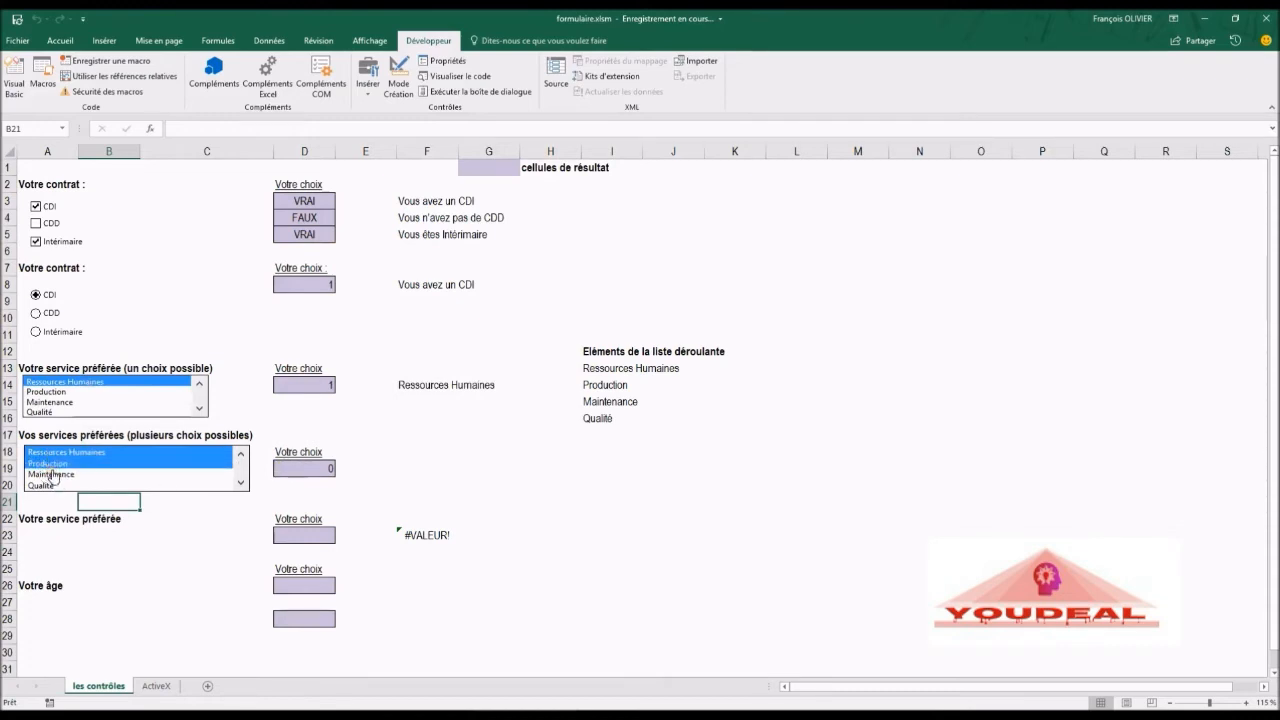
left_click(50, 484)
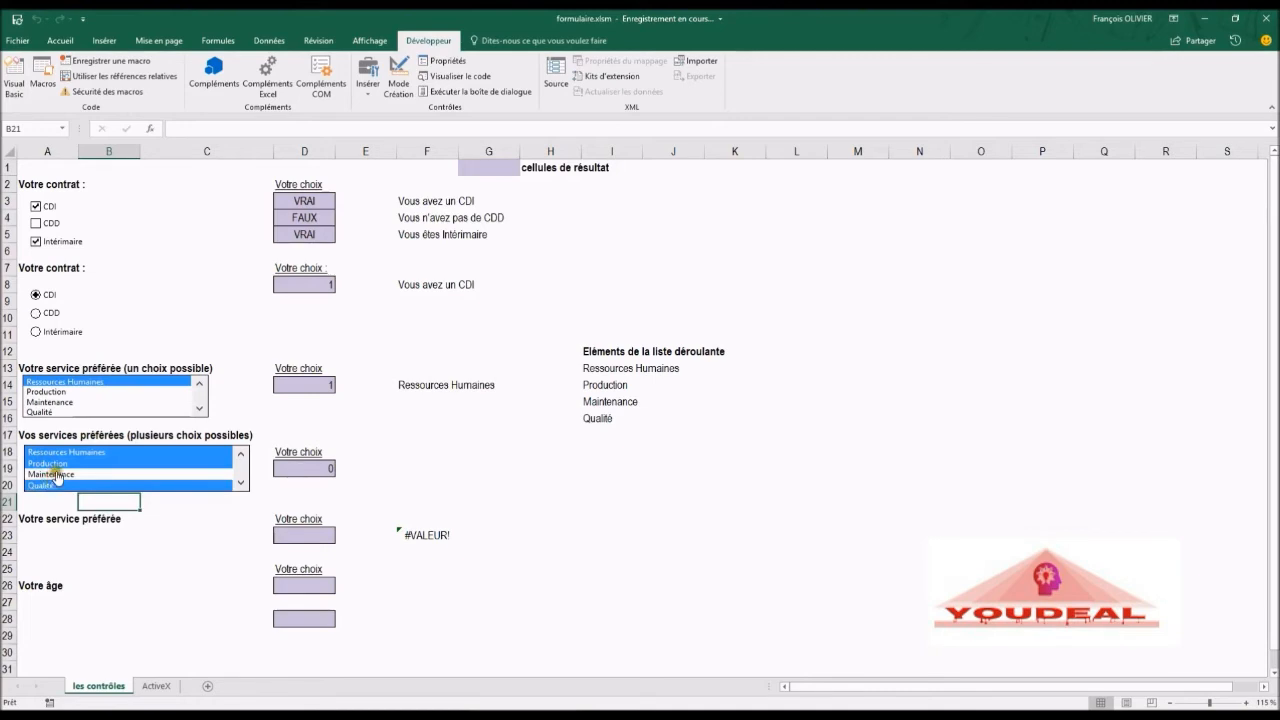
left_click(56, 474)
left_click(56, 474)
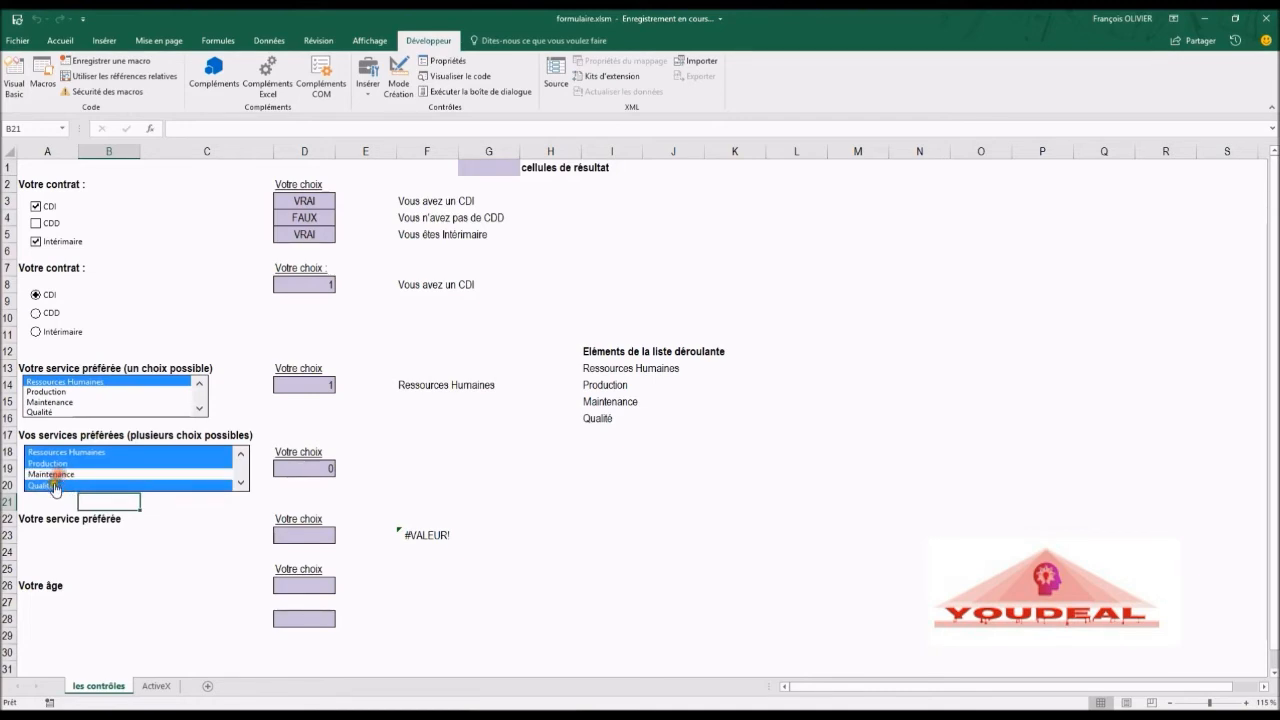
left_click(55, 486)
left_click(54, 465)
left_click(56, 463)
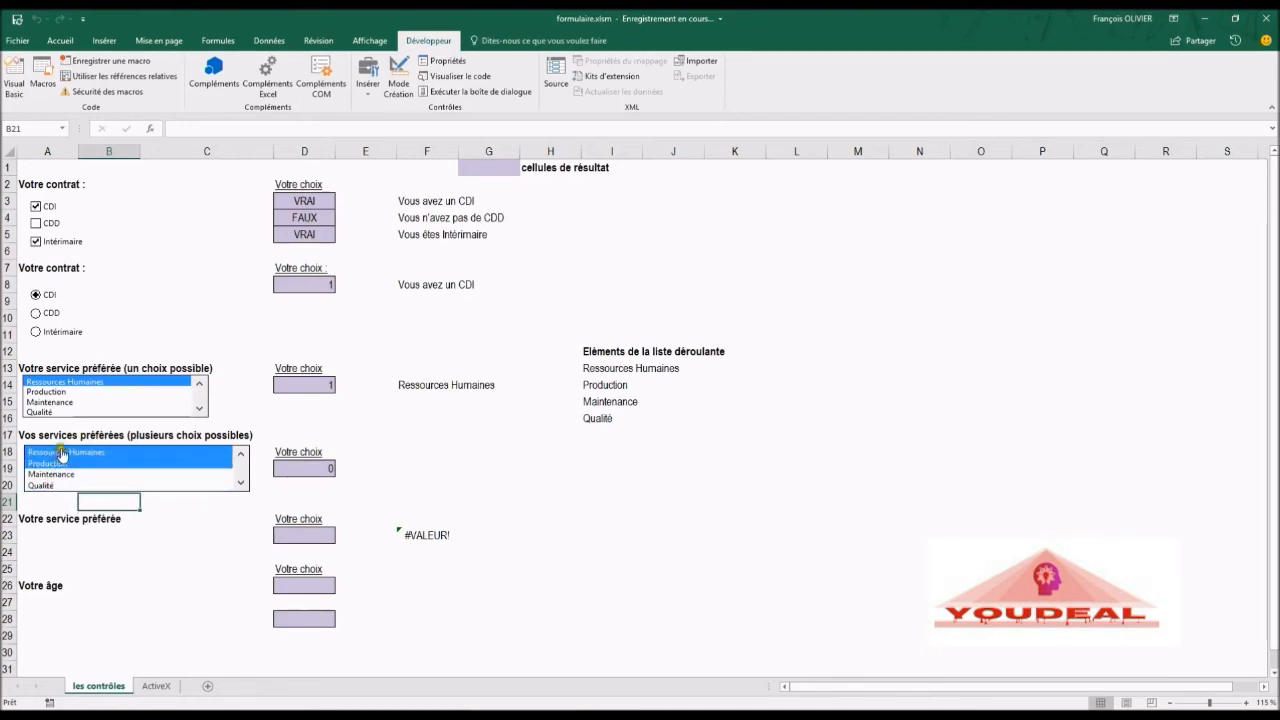
left_click(61, 454)
left_click(55, 485)
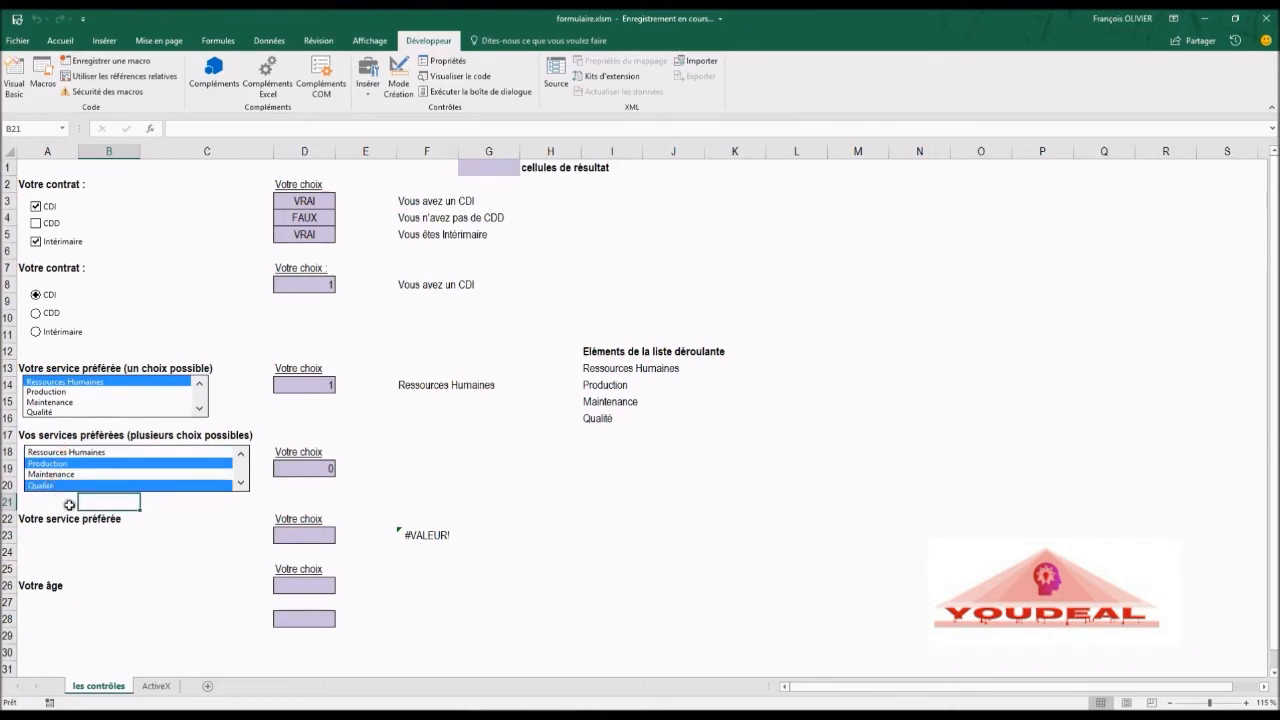
left_click(72, 474)
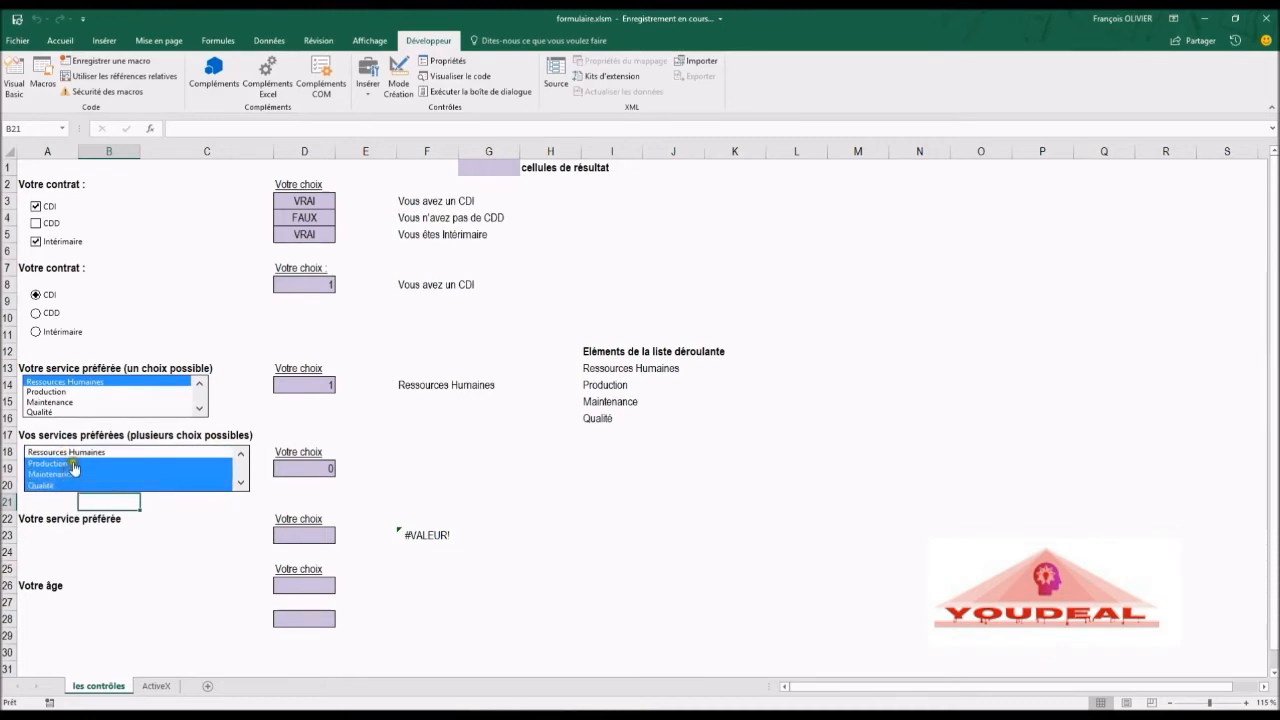
left_click(70, 464)
left_click(73, 474)
left_click(60, 486)
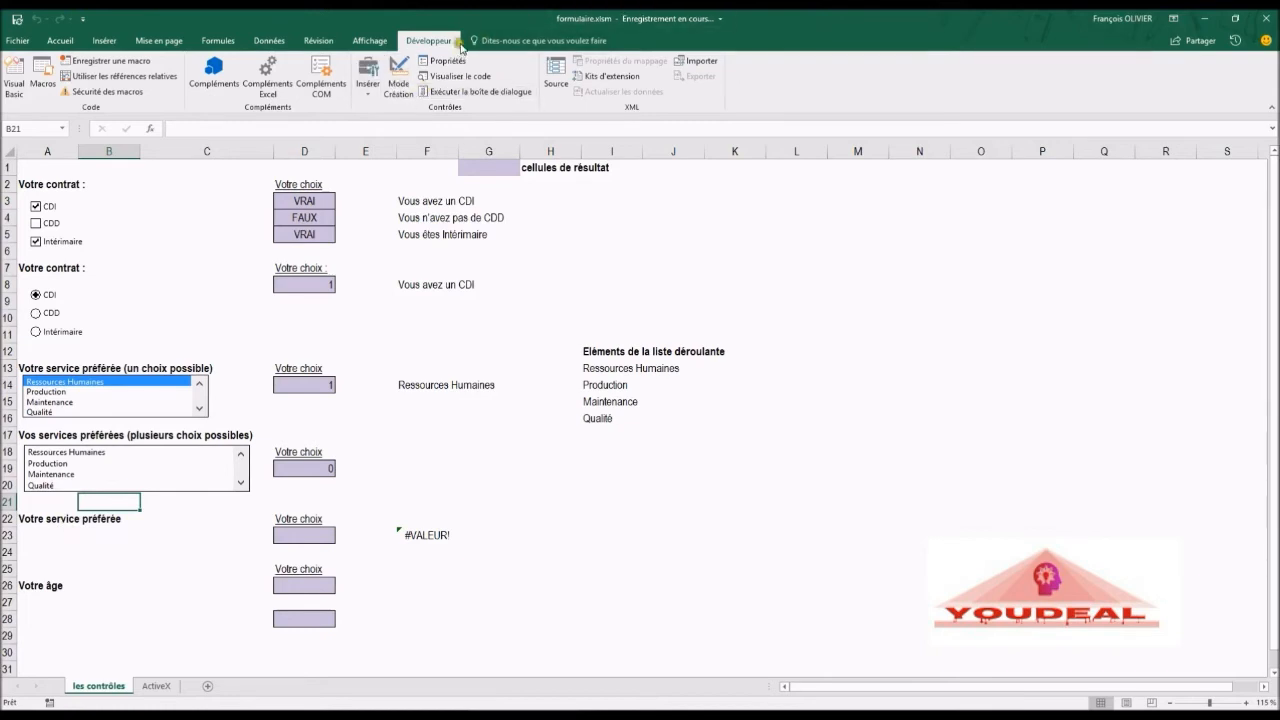
Step: Draw a form-control combo box under 'Votre service préférée', spanning about columns A to C in row 23
left_click(366, 86)
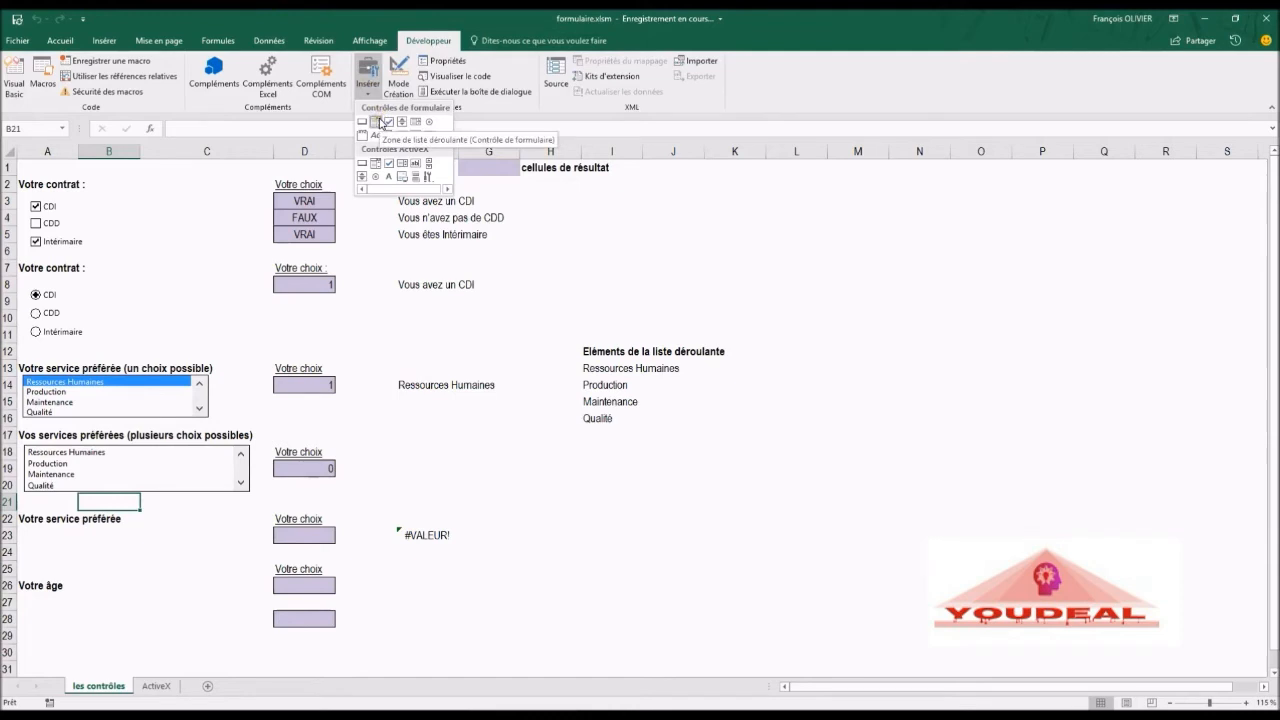
left_click(380, 122)
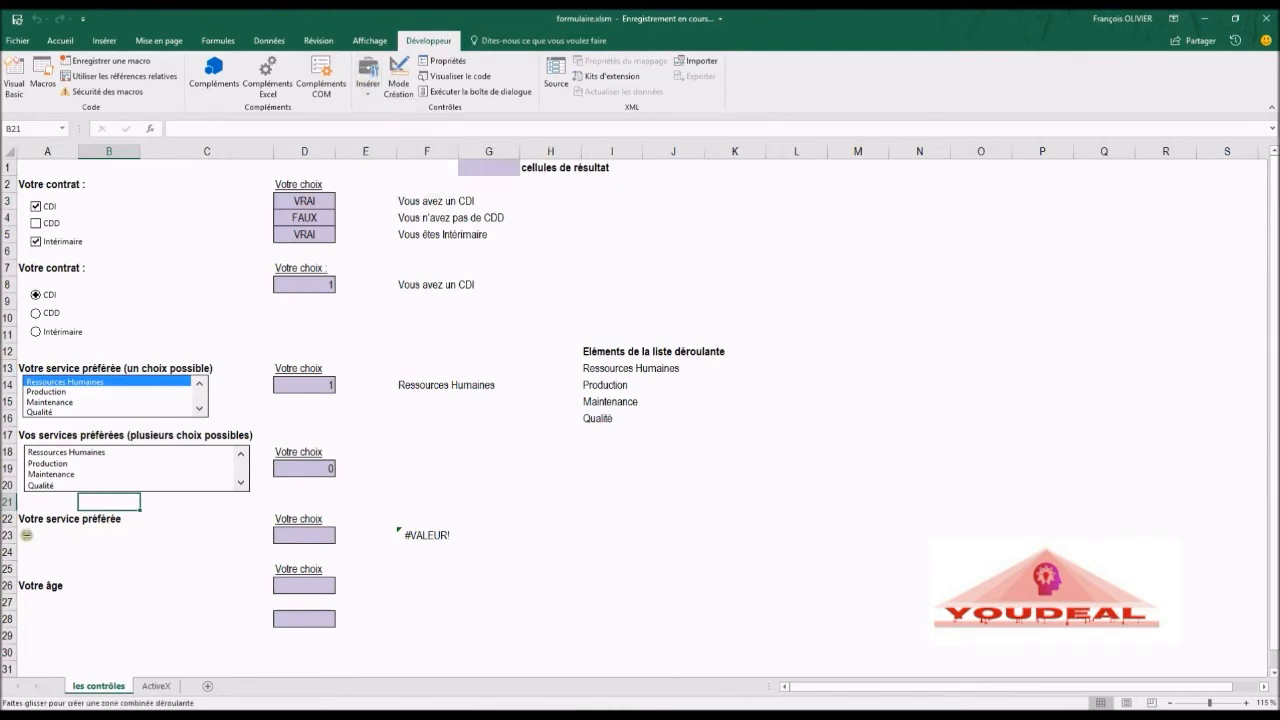
left_click_drag(25, 533, 213, 551)
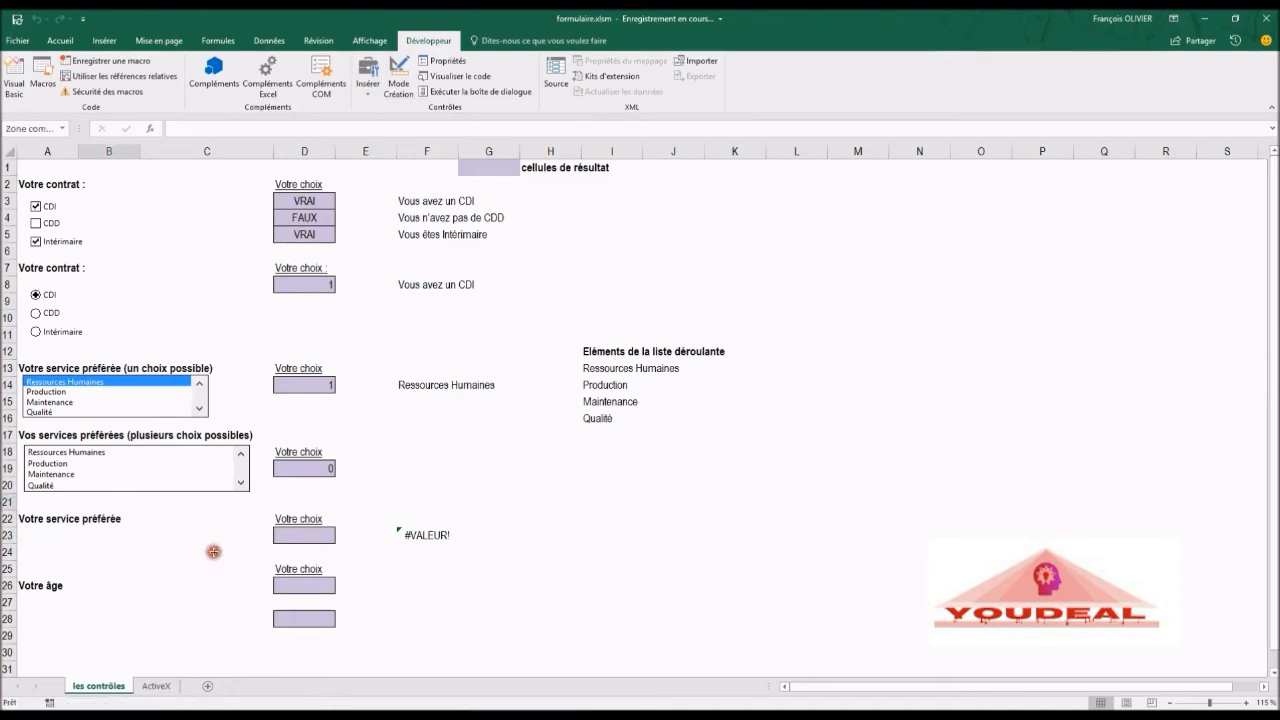
Step: Set the combo box's input range to $I$13:$I$16 and its linked cell to $D$23
right_click(157, 541)
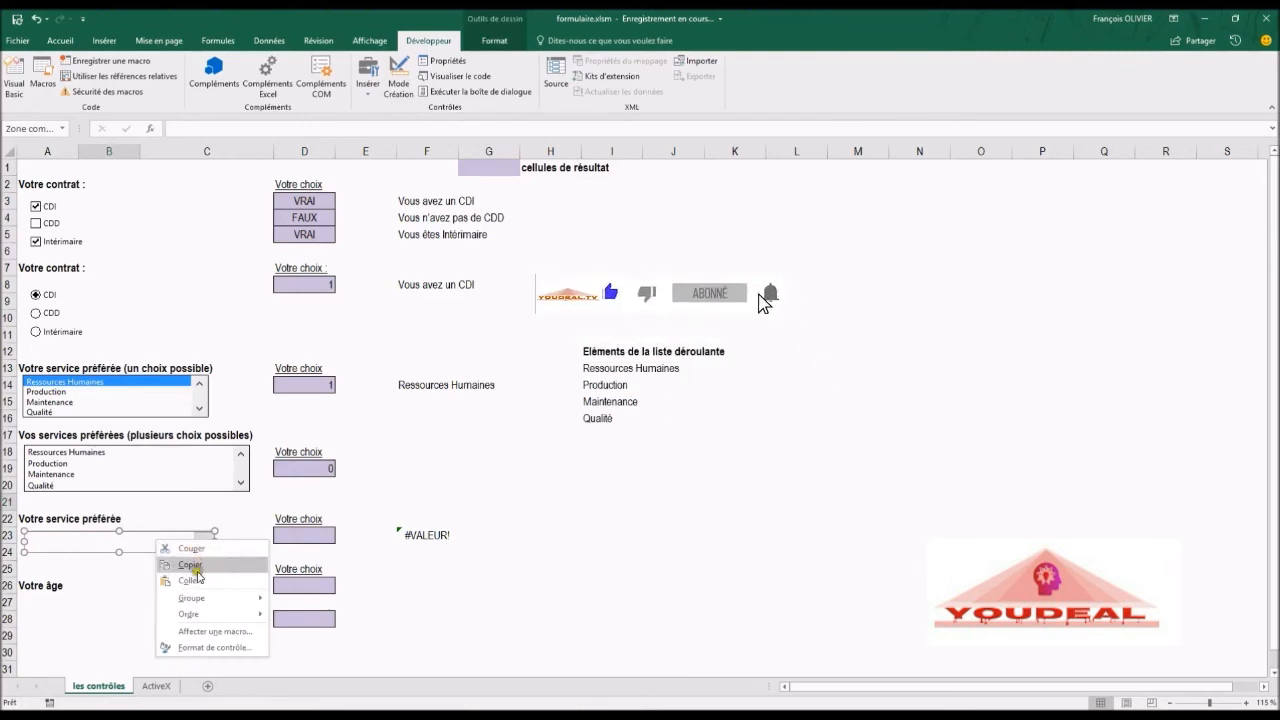
left_click(194, 648)
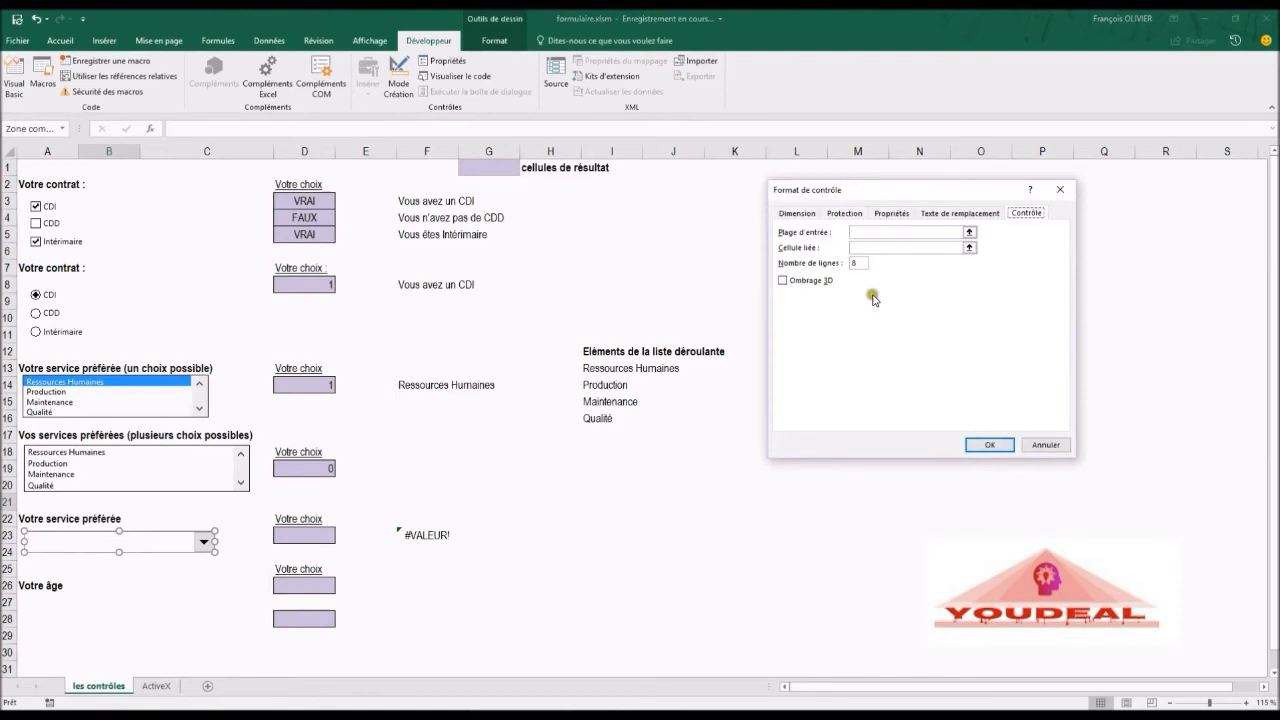
left_click(878, 232)
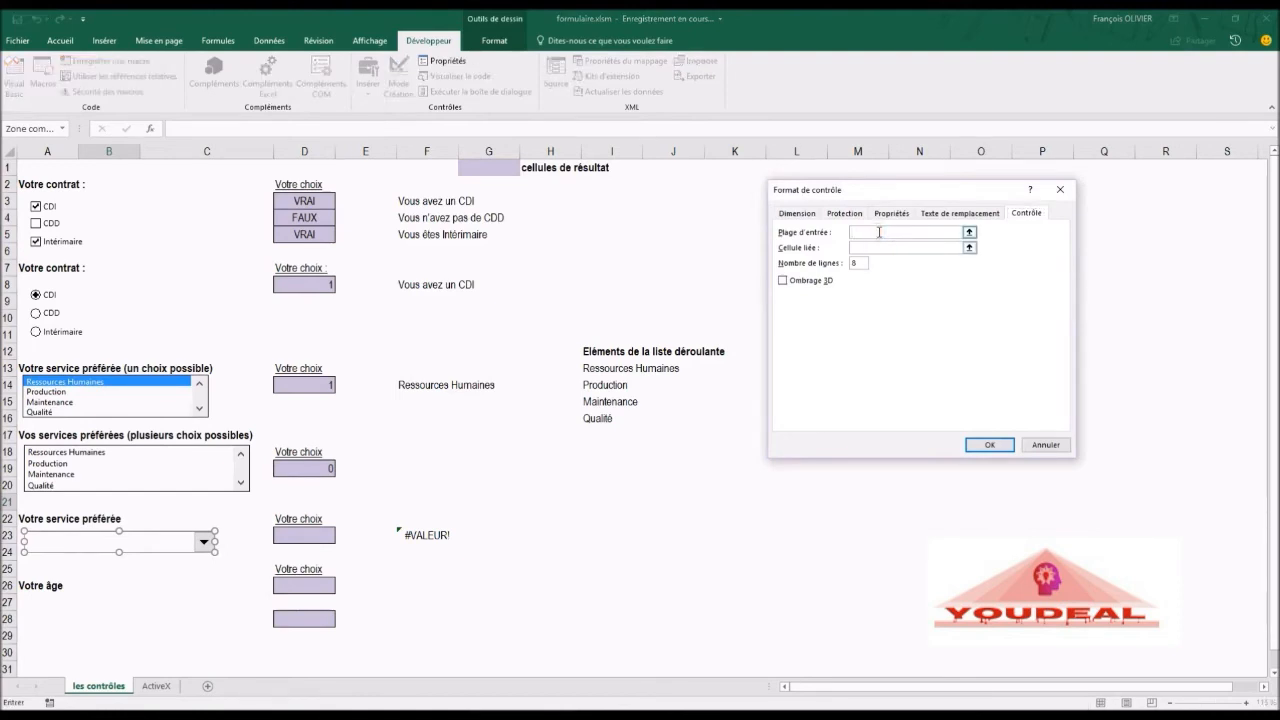
mouse_move(593, 372)
left_mouse_down()
mouse_move(594, 404)
mouse_move(590, 367)
left_mouse_up()
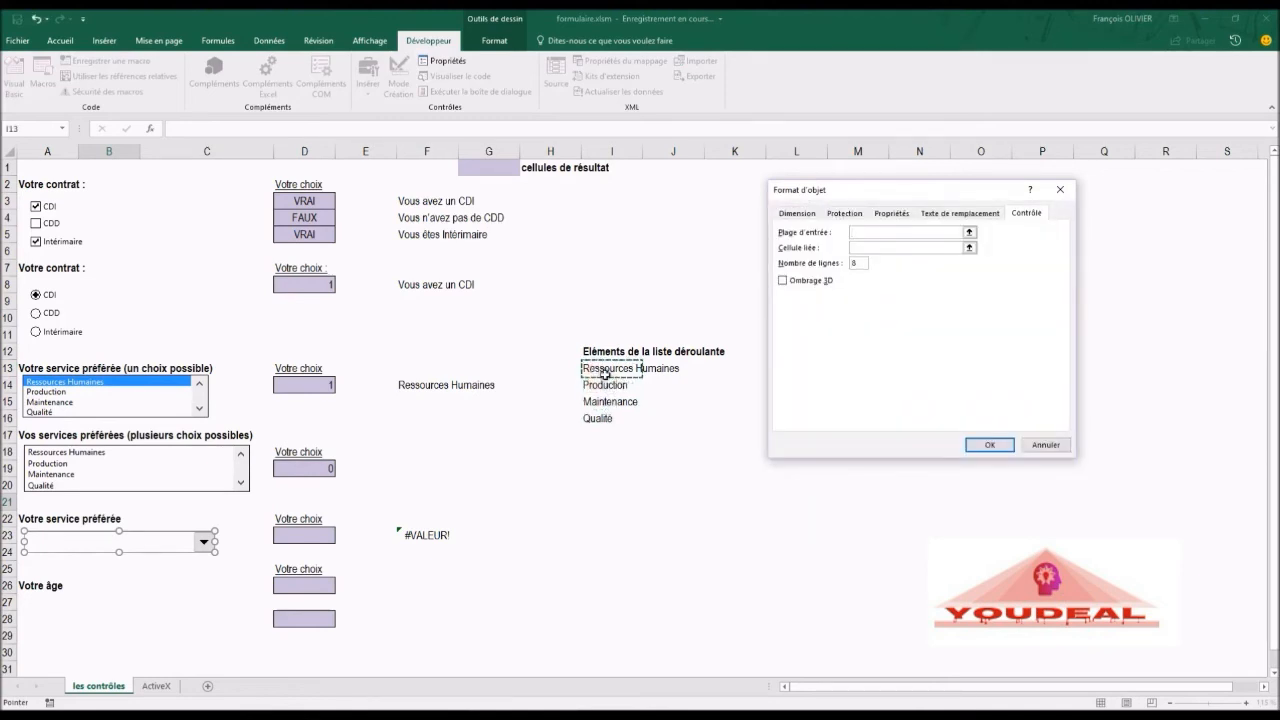
left_click_drag(589, 367, 590, 420)
left_click(853, 249)
left_click(855, 250)
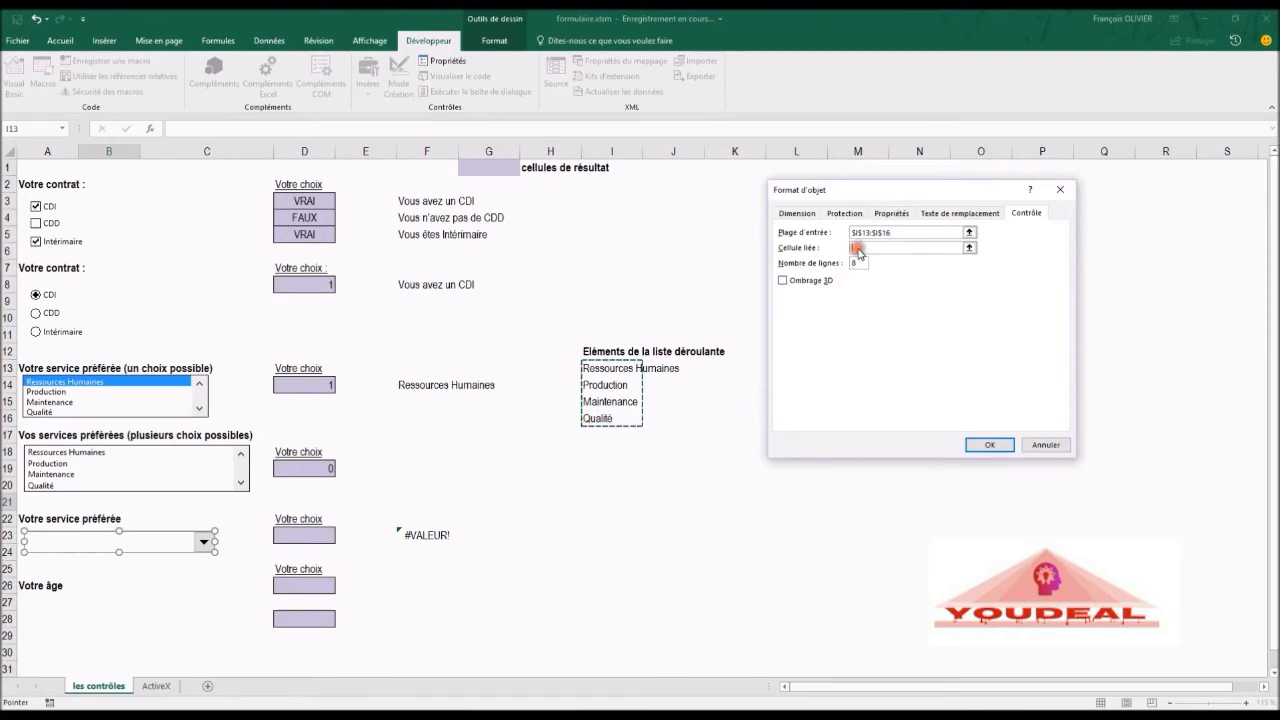
left_click(313, 536)
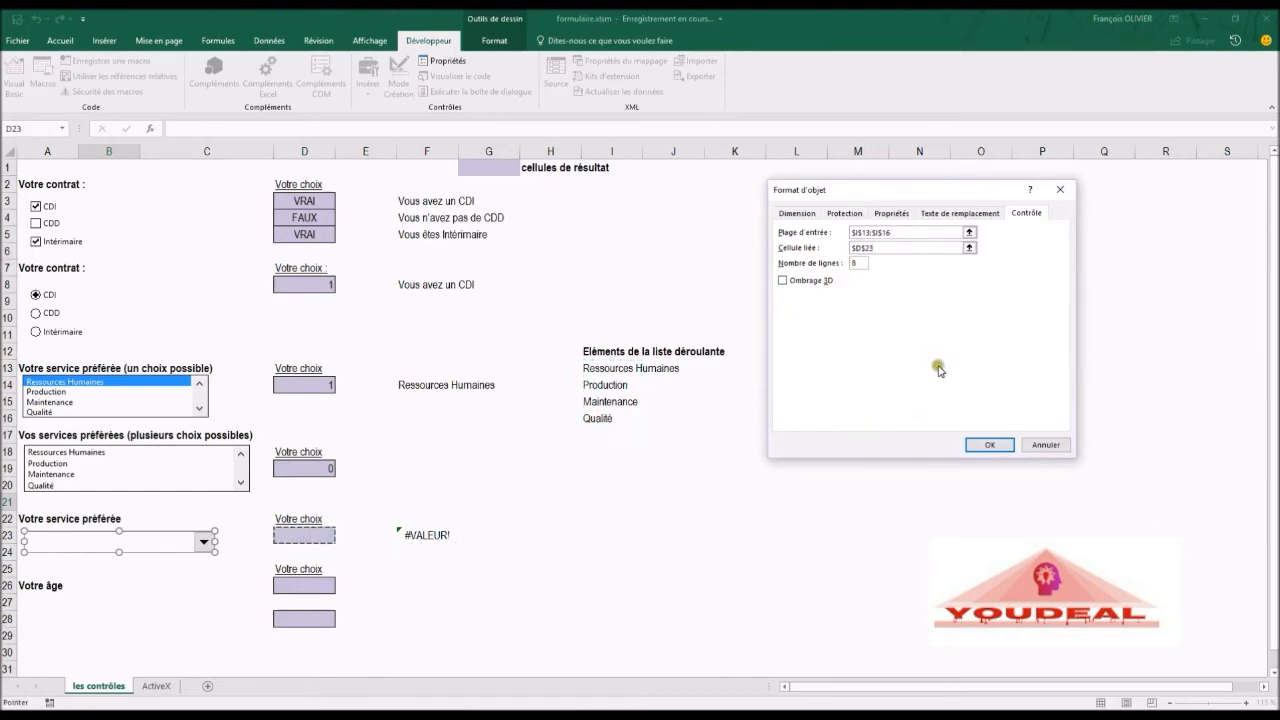
left_click(987, 446)
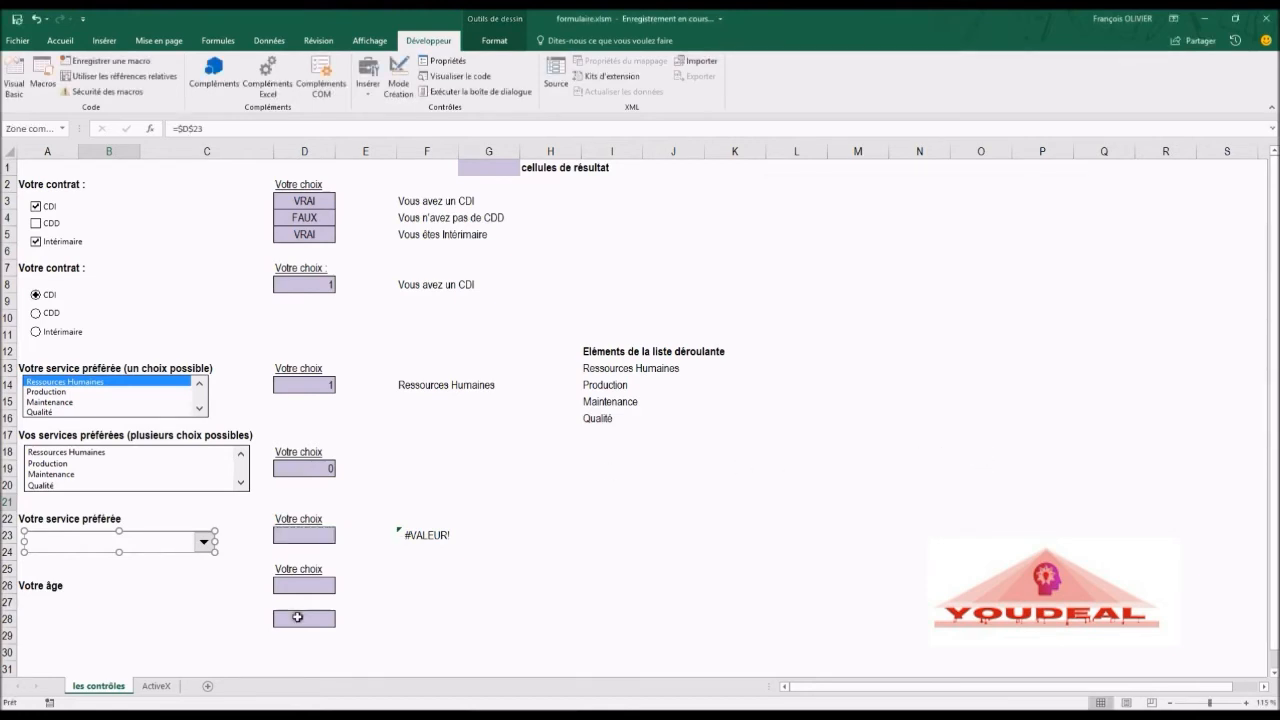
Step: Try out the combo box by choosing different services from its list, ending on Qualité
left_click(410, 537)
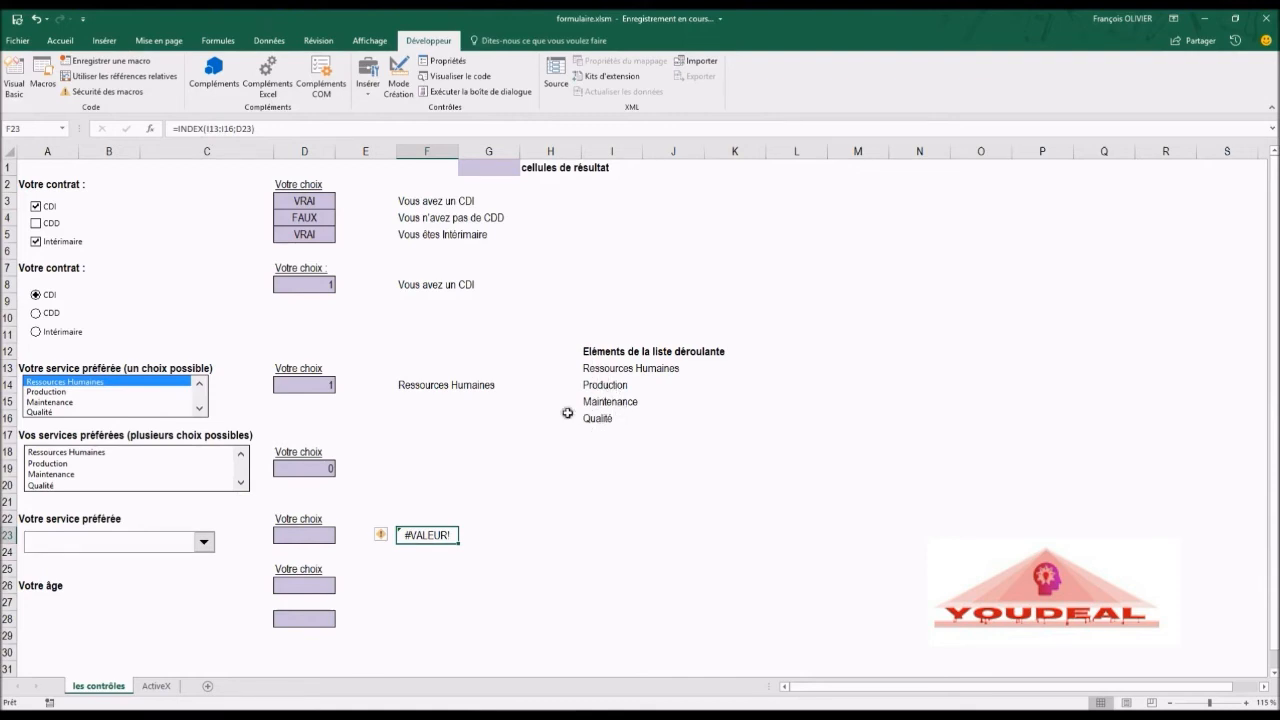
left_click(204, 545)
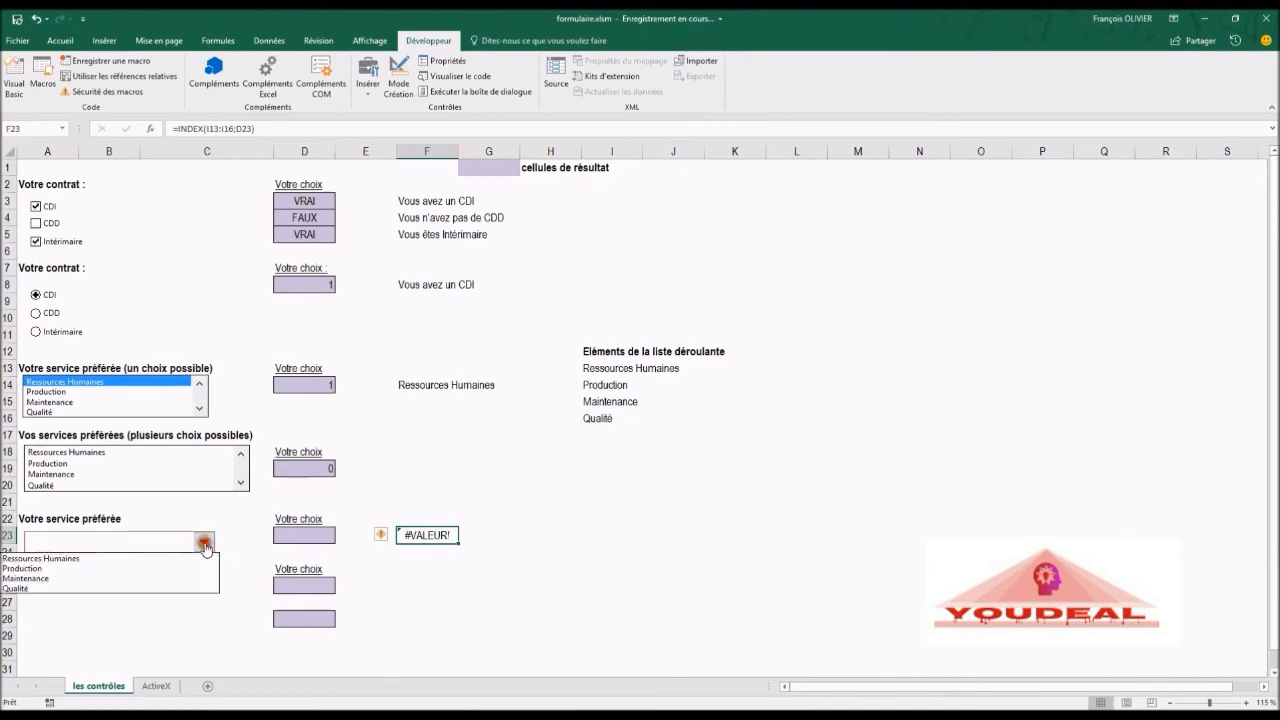
left_click(114, 560)
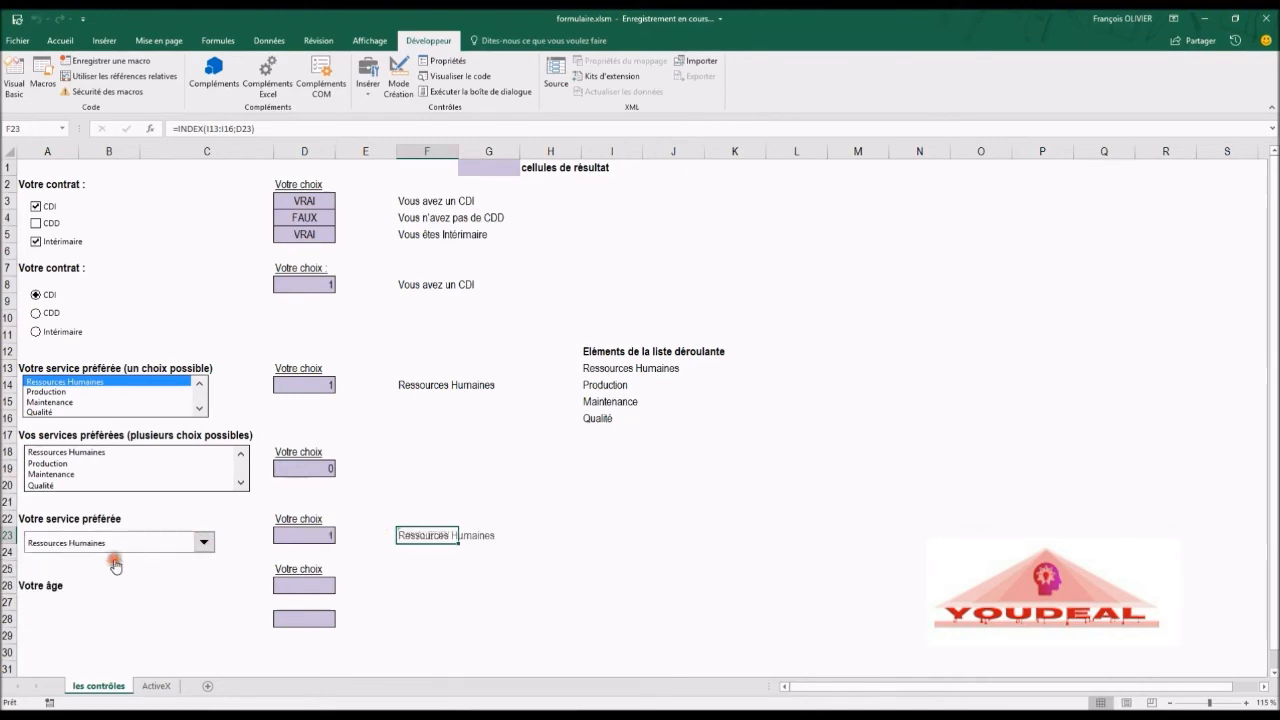
left_click(460, 479)
left_click(203, 545)
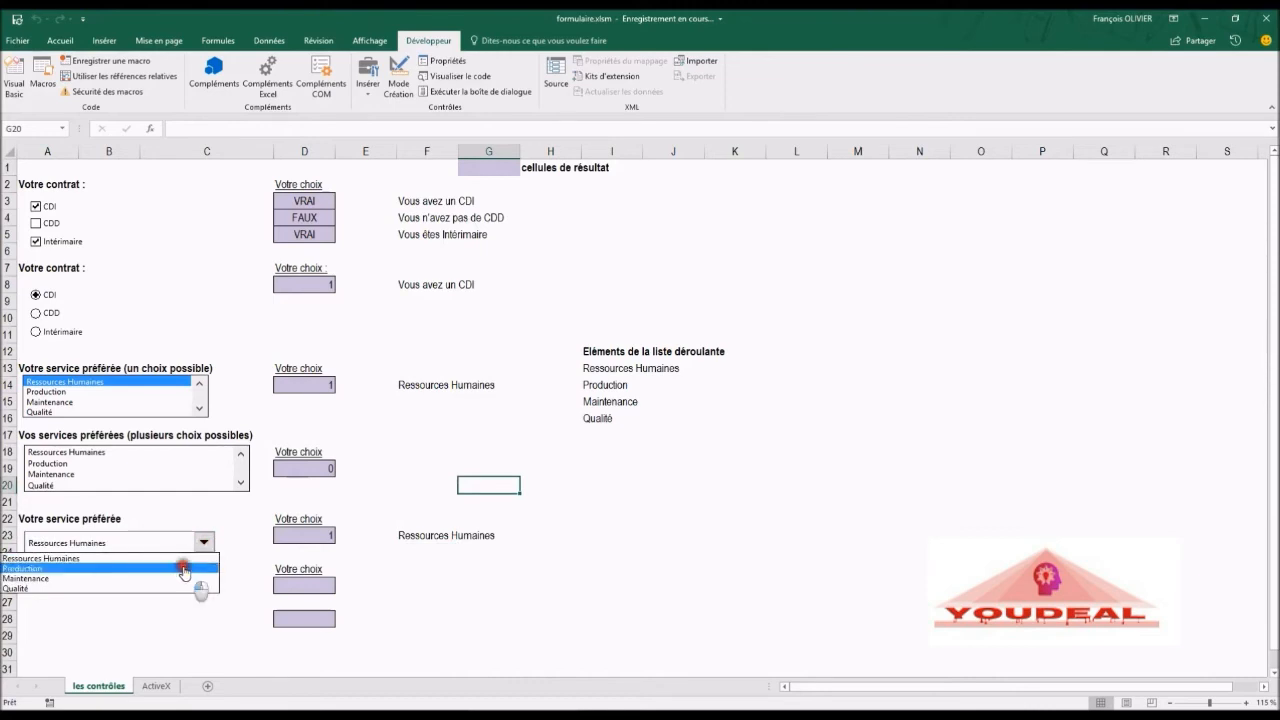
left_click(184, 569)
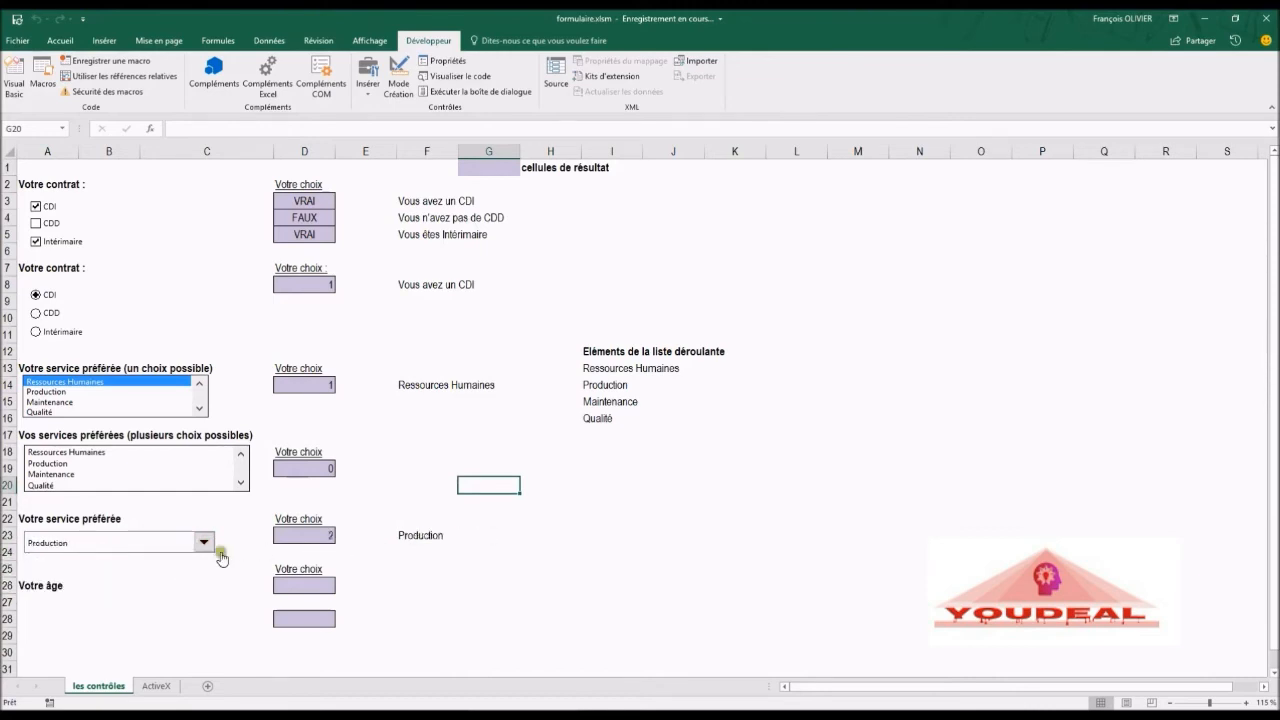
left_click(203, 542)
left_click(178, 581)
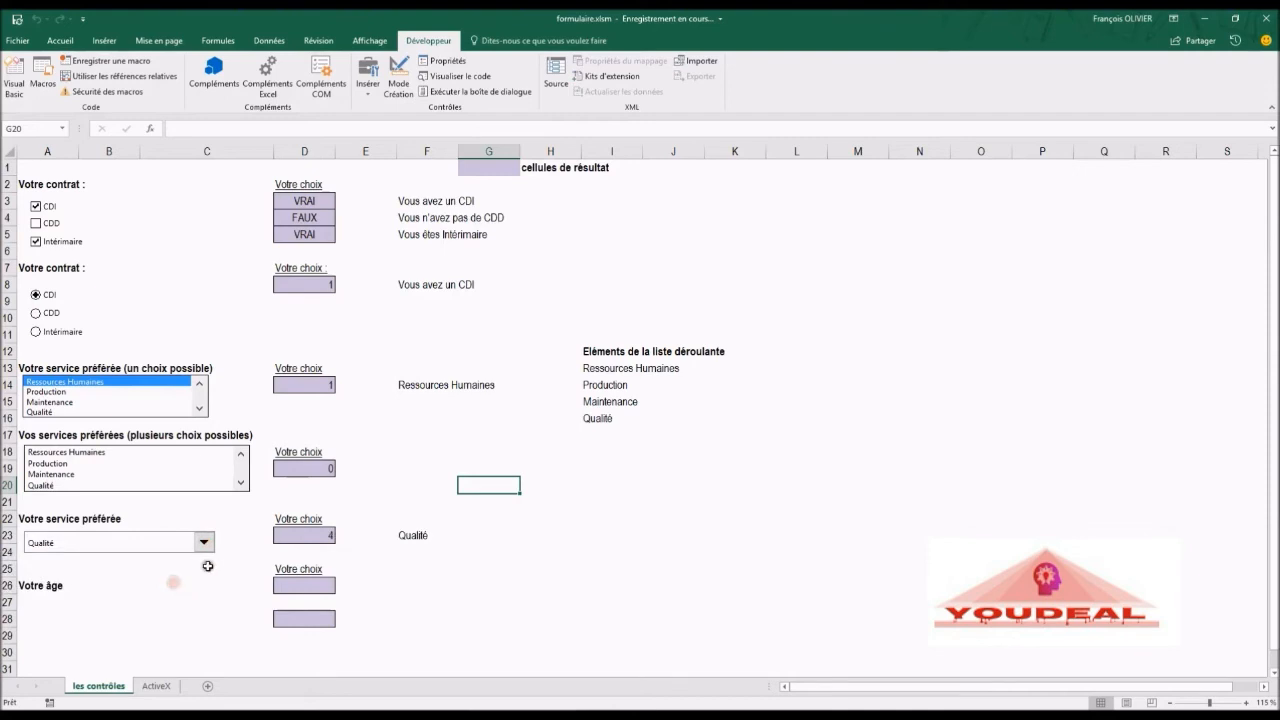
left_click(205, 554)
left_click(205, 546)
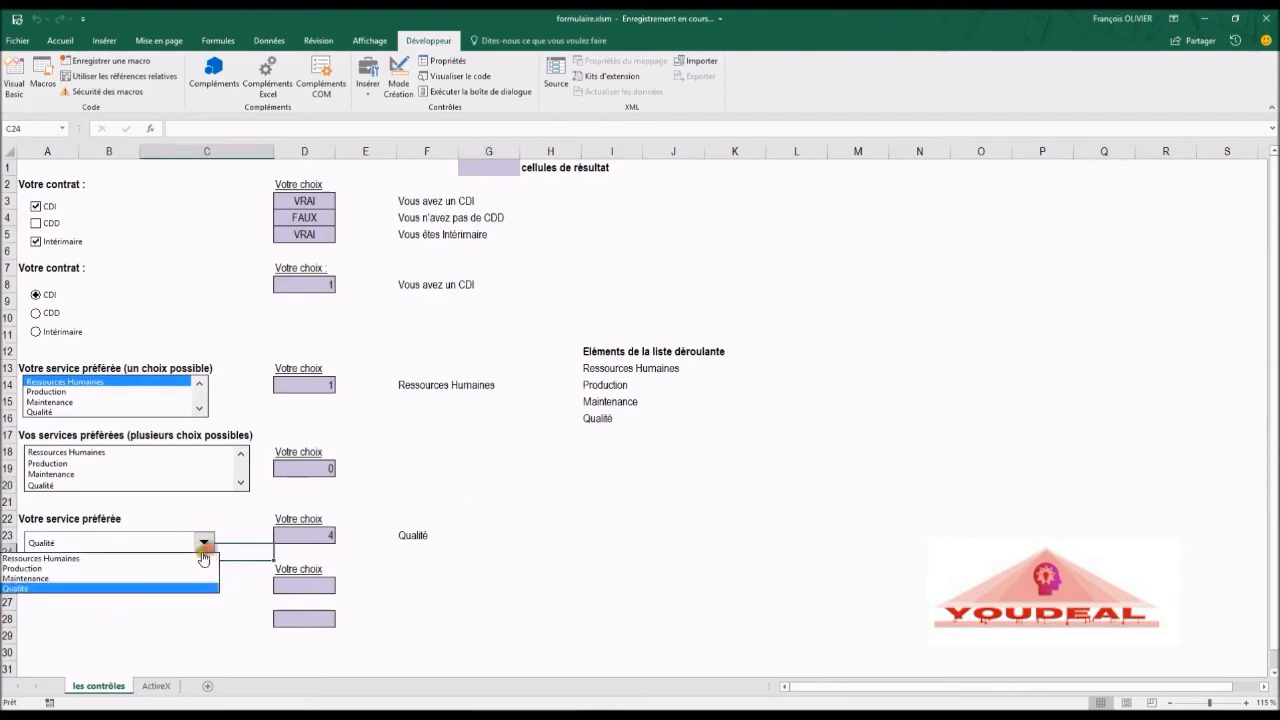
left_click(172, 590)
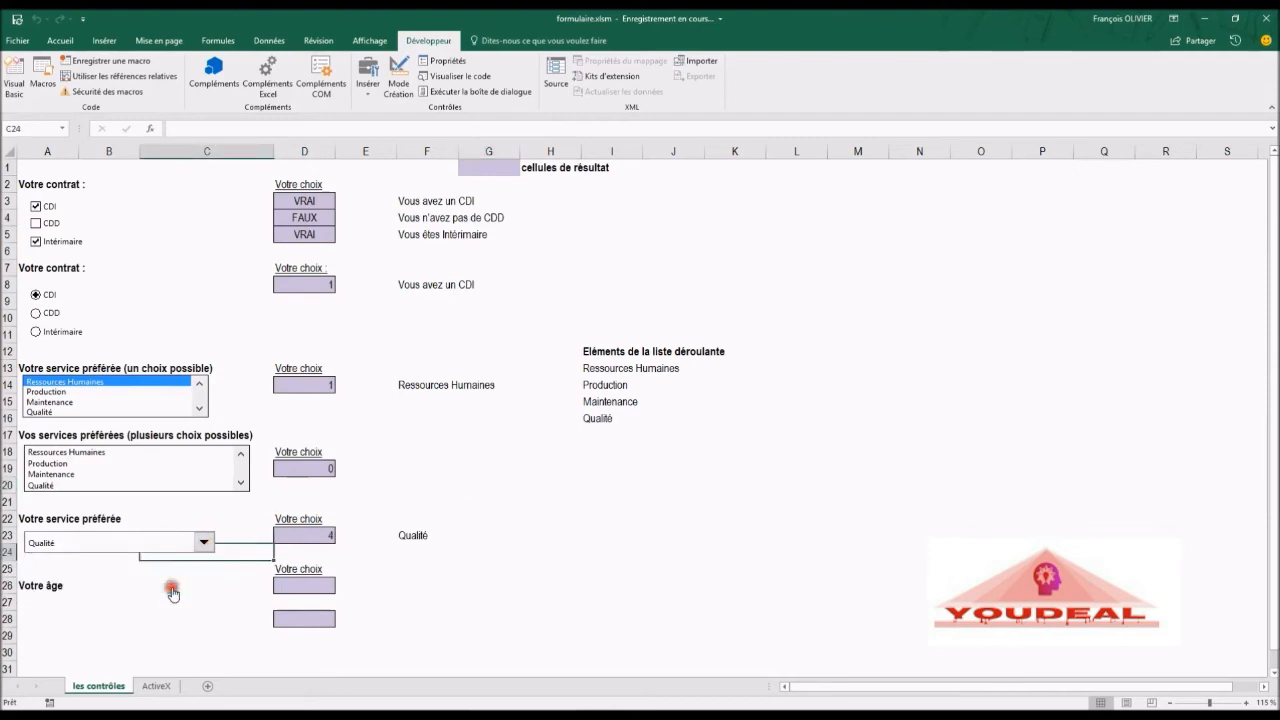
Step: Choose further services in the combo box, finishing with Maintenance
left_click(202, 546)
left_click(166, 577)
left_click(202, 545)
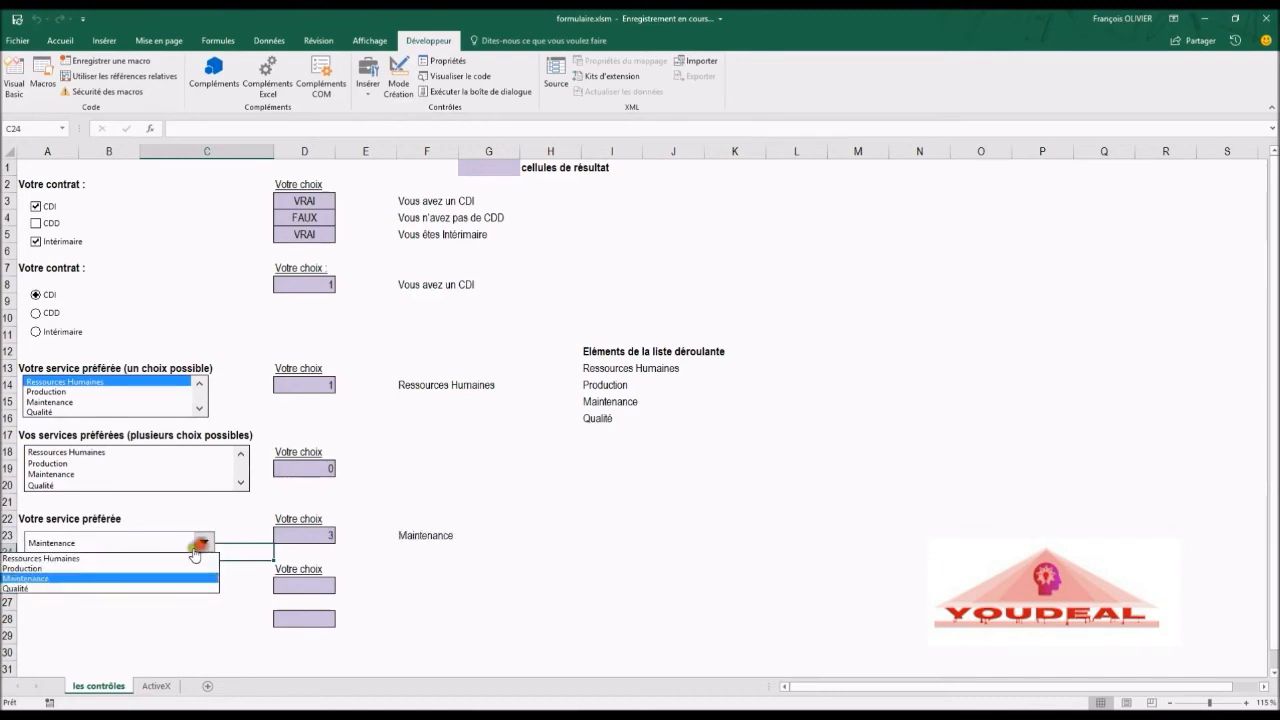
left_click(172, 557)
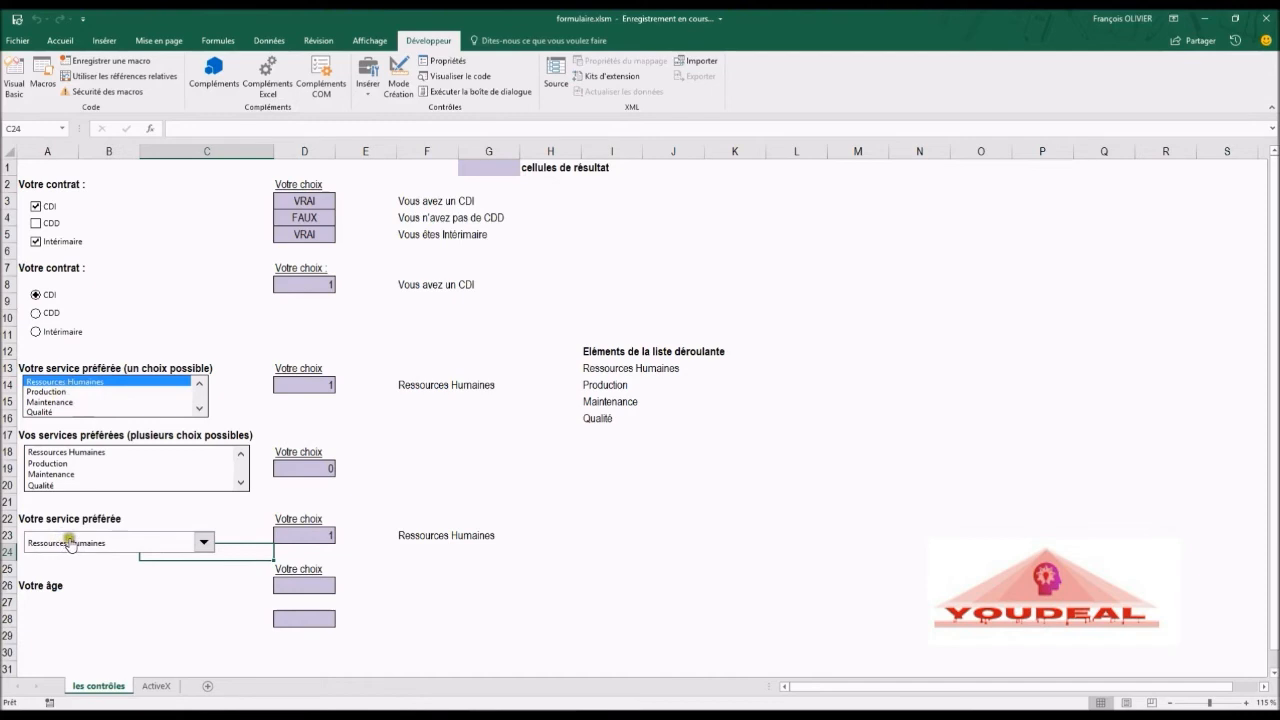
left_click(203, 542)
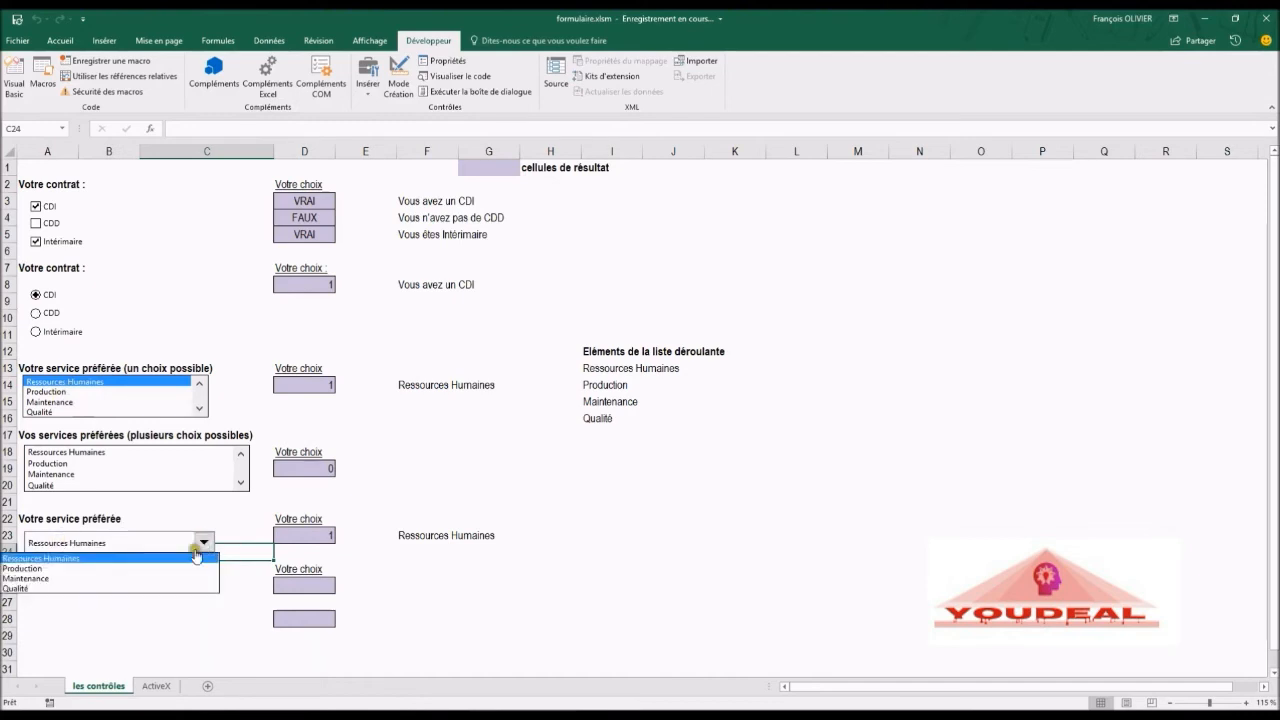
left_click(184, 567)
left_click(203, 542)
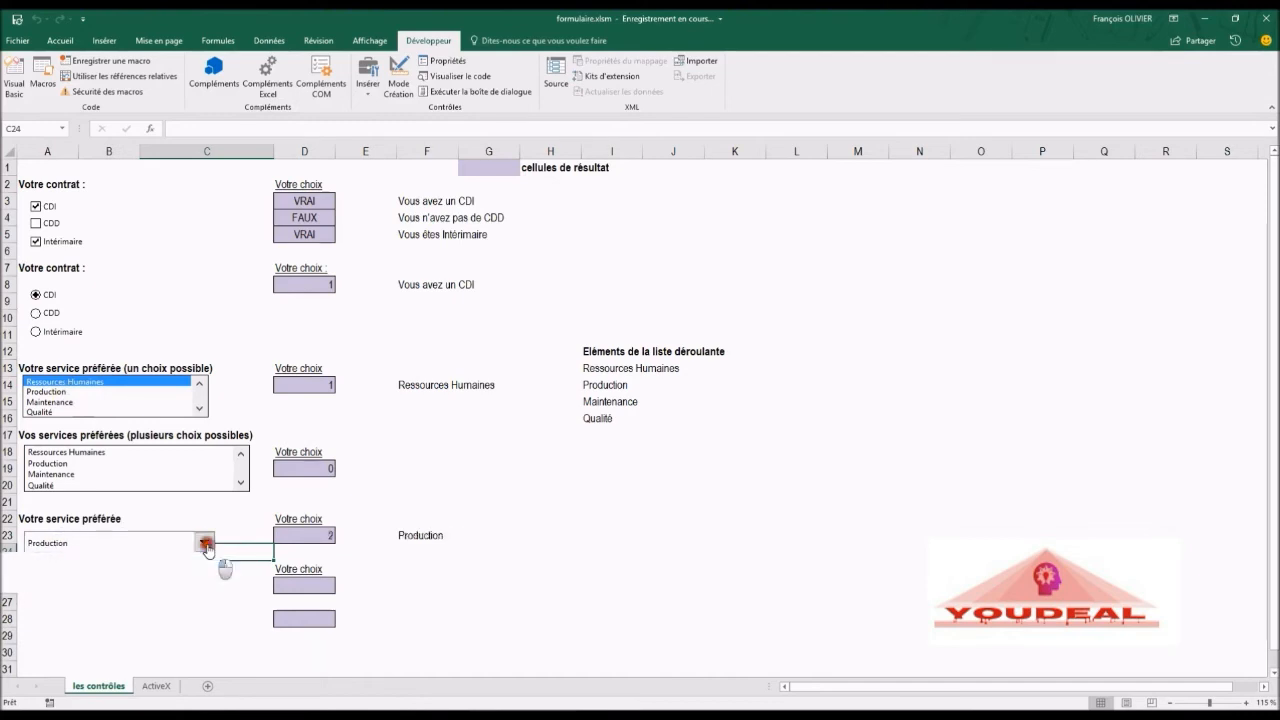
left_click(177, 580)
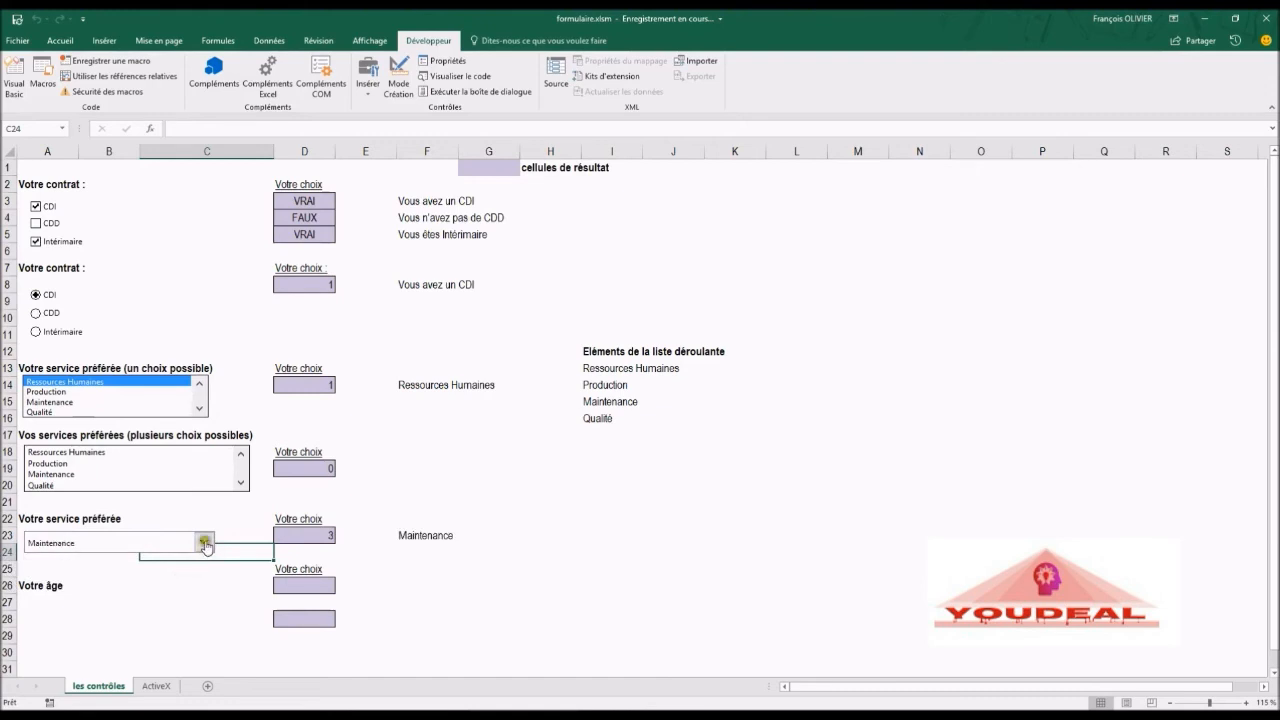
left_click(203, 542)
left_click(182, 582)
left_click(201, 589)
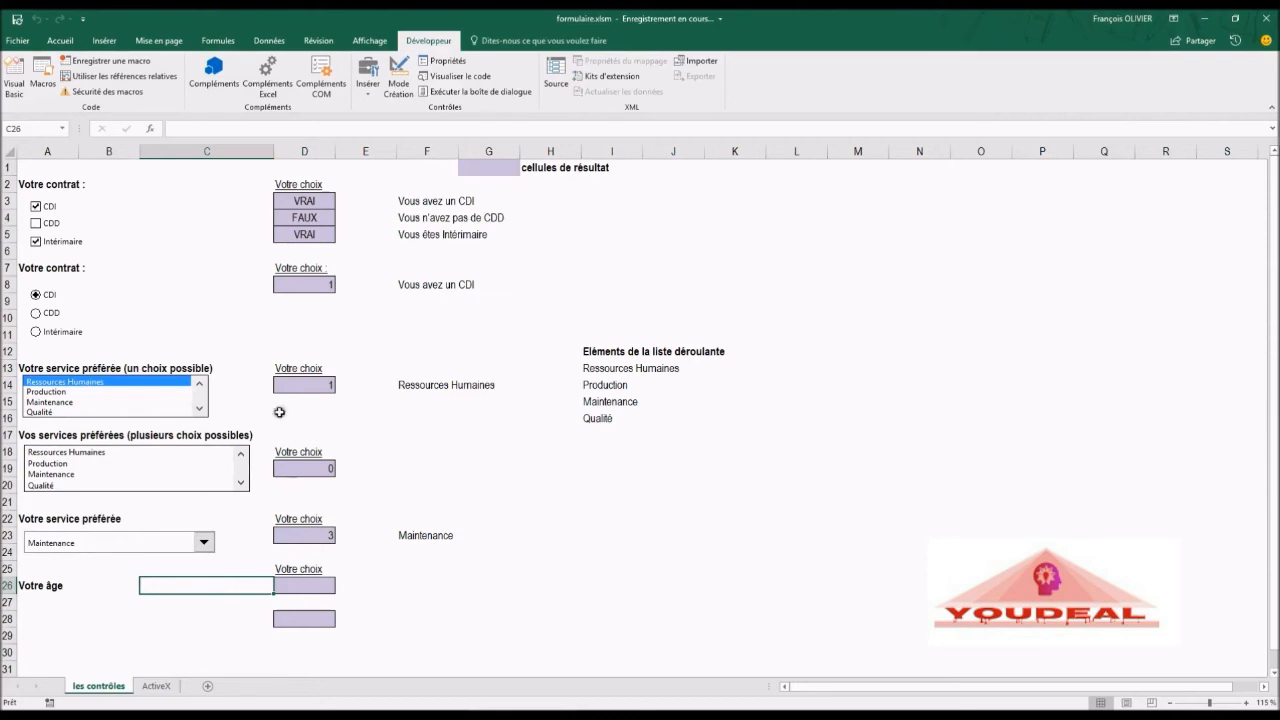
Step: Draw a form-control spin button beside 'Votre âge', spanning about rows 26 to 28
left_click(369, 83)
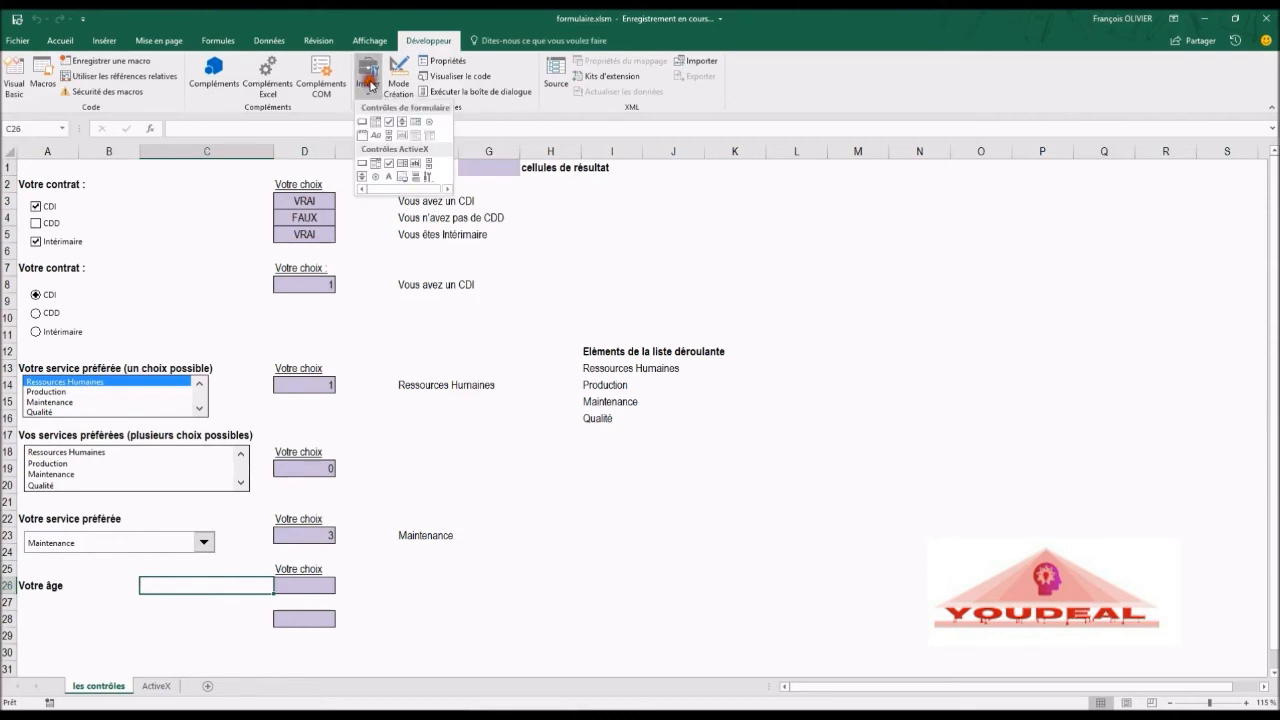
left_click(402, 121)
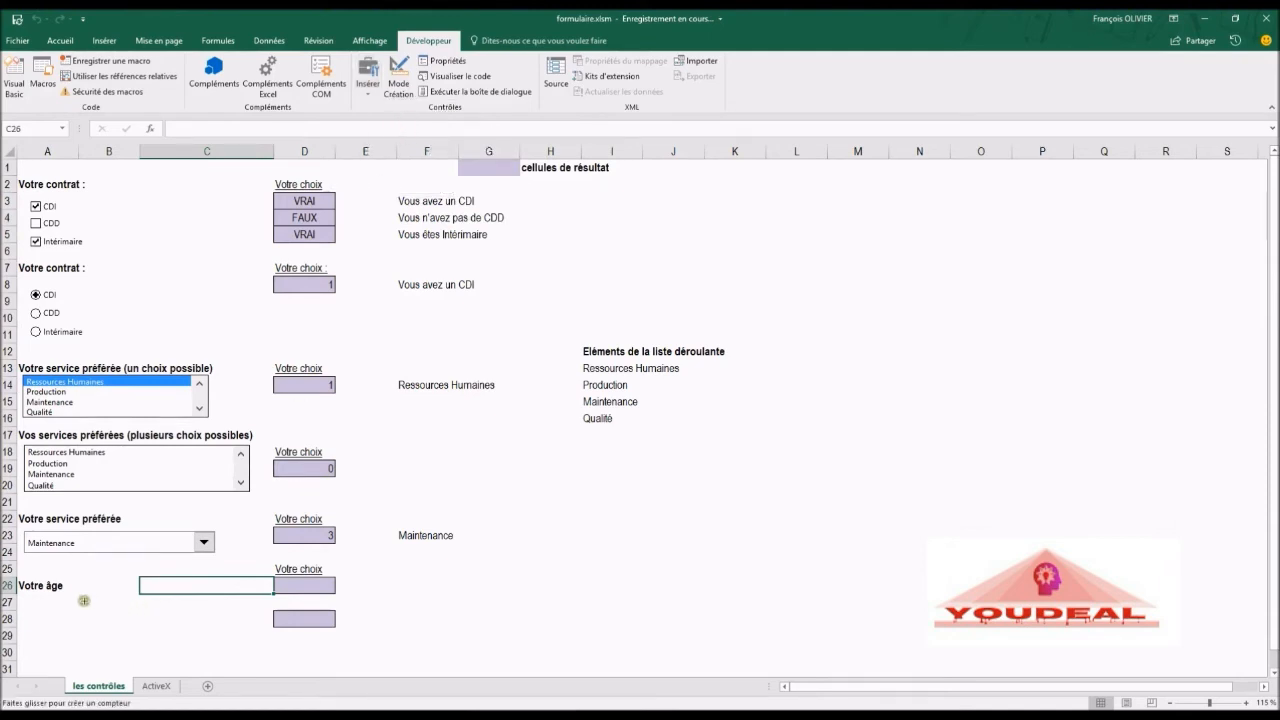
left_click_drag(77, 585, 96, 630)
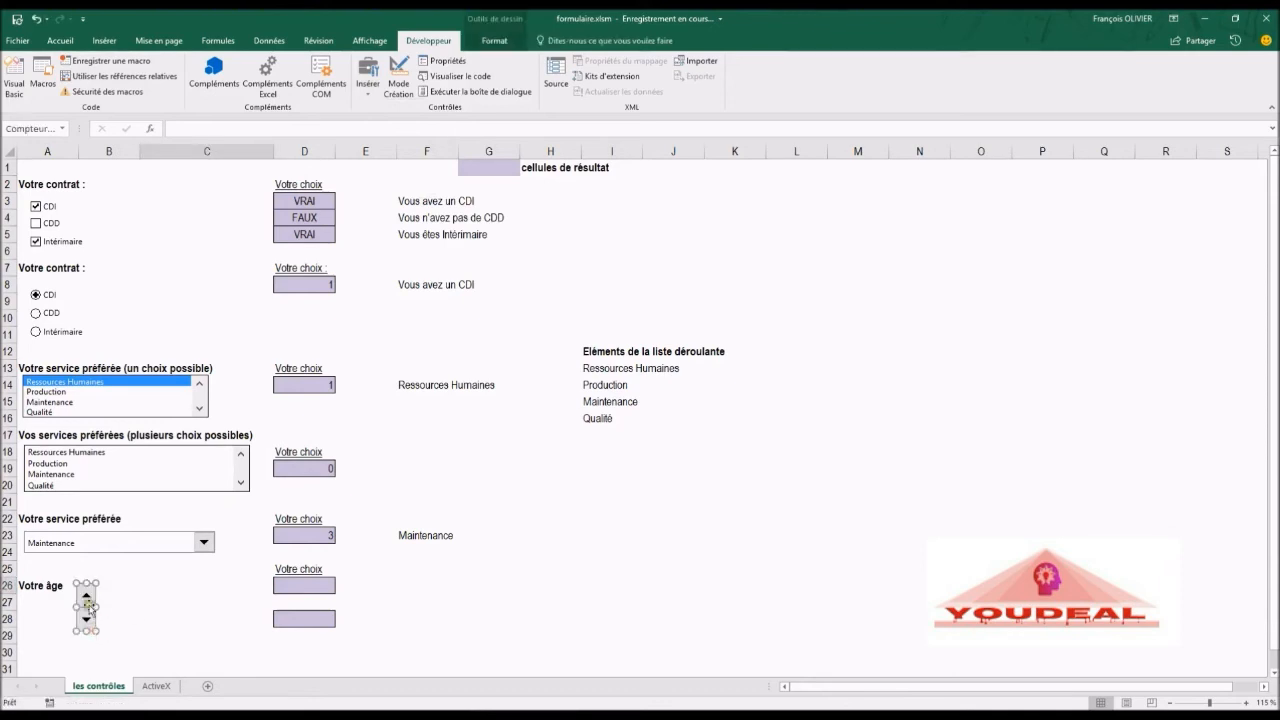
Step: Configure the spin button with current value 18, minimum 16, maximum 62 and linked cell $D$26
right_click(84, 600)
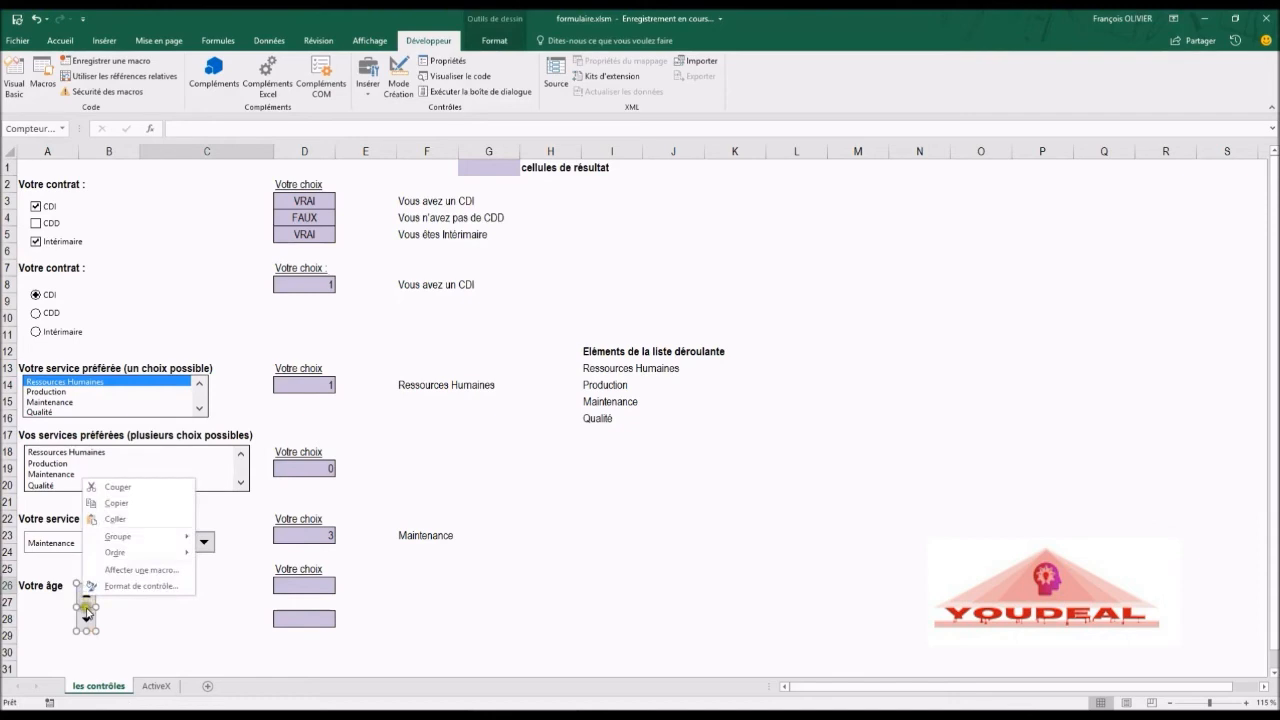
left_click(145, 589)
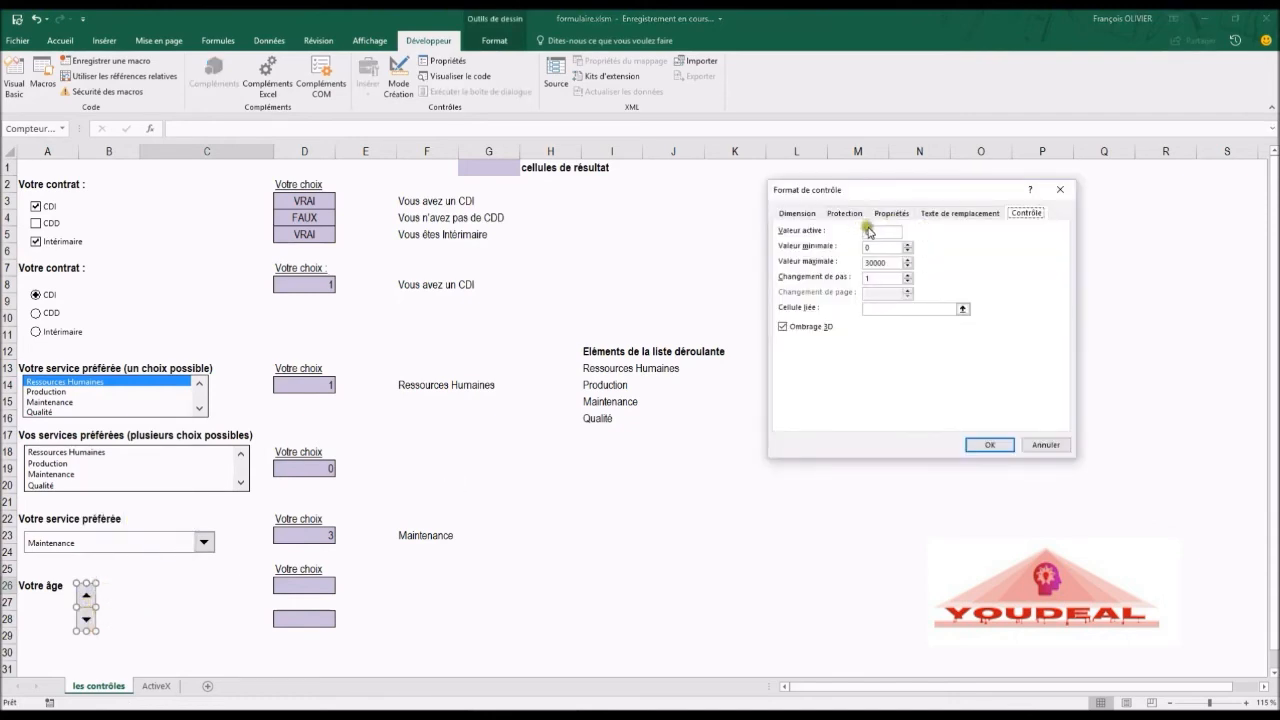
left_click_drag(869, 232, 849, 240)
type("18")
left_click_drag(876, 248, 843, 255)
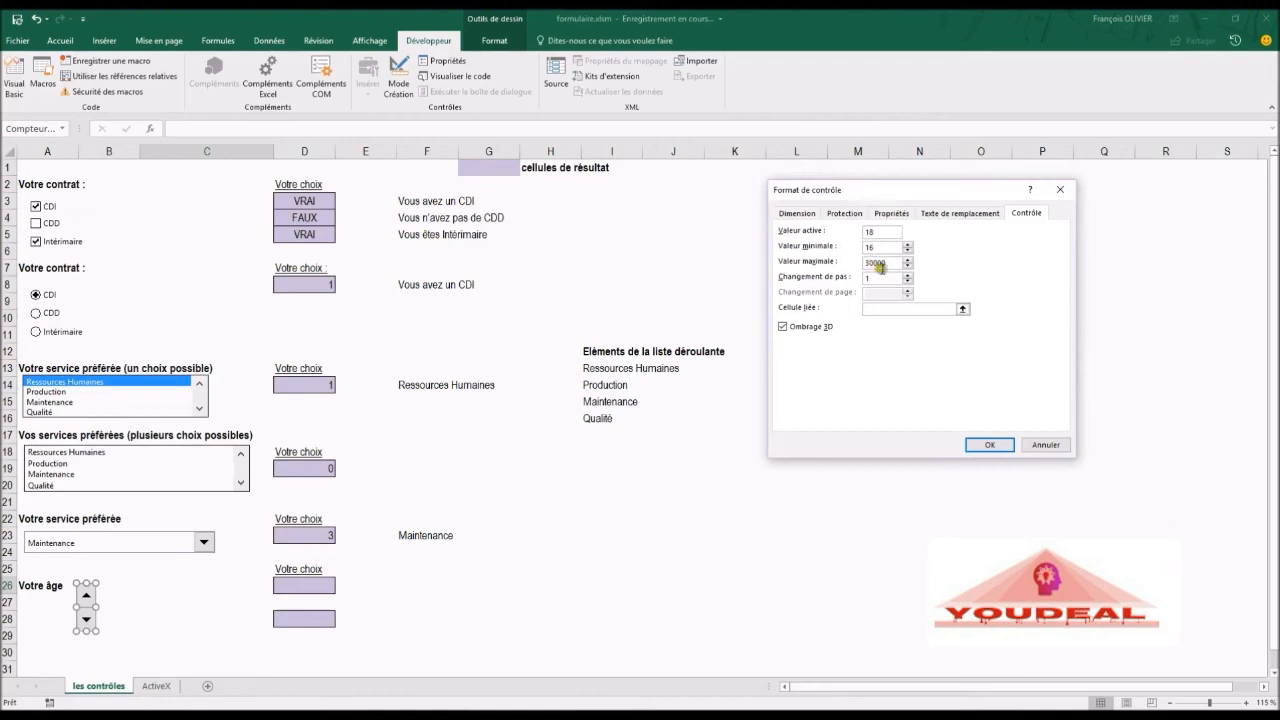
left_click_drag(885, 262, 840, 268)
left_click(874, 314)
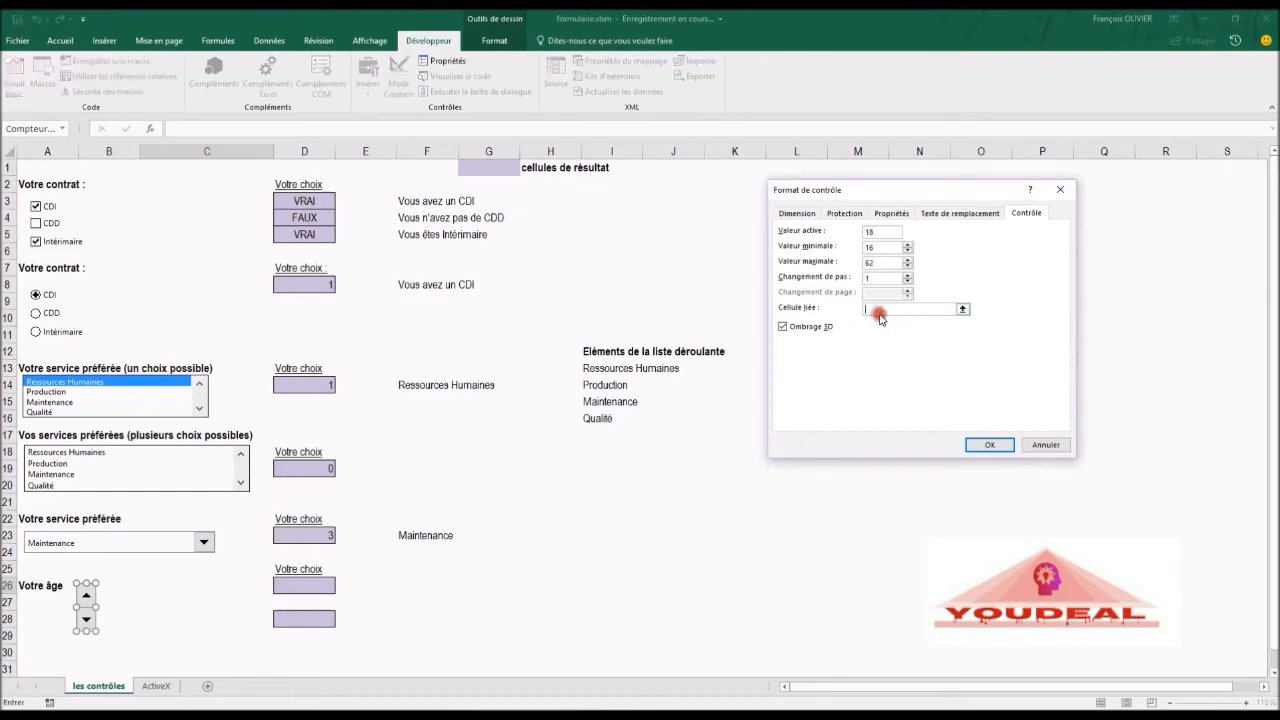
left_click(302, 586)
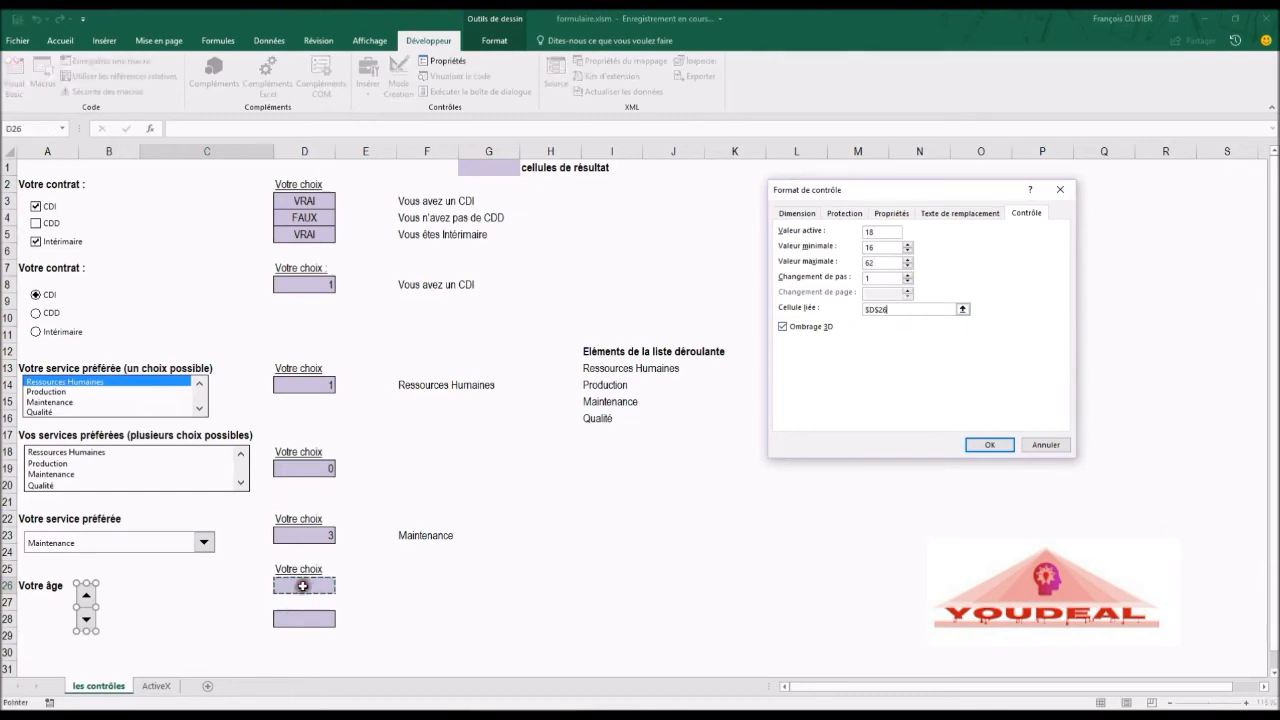
left_click(1000, 446)
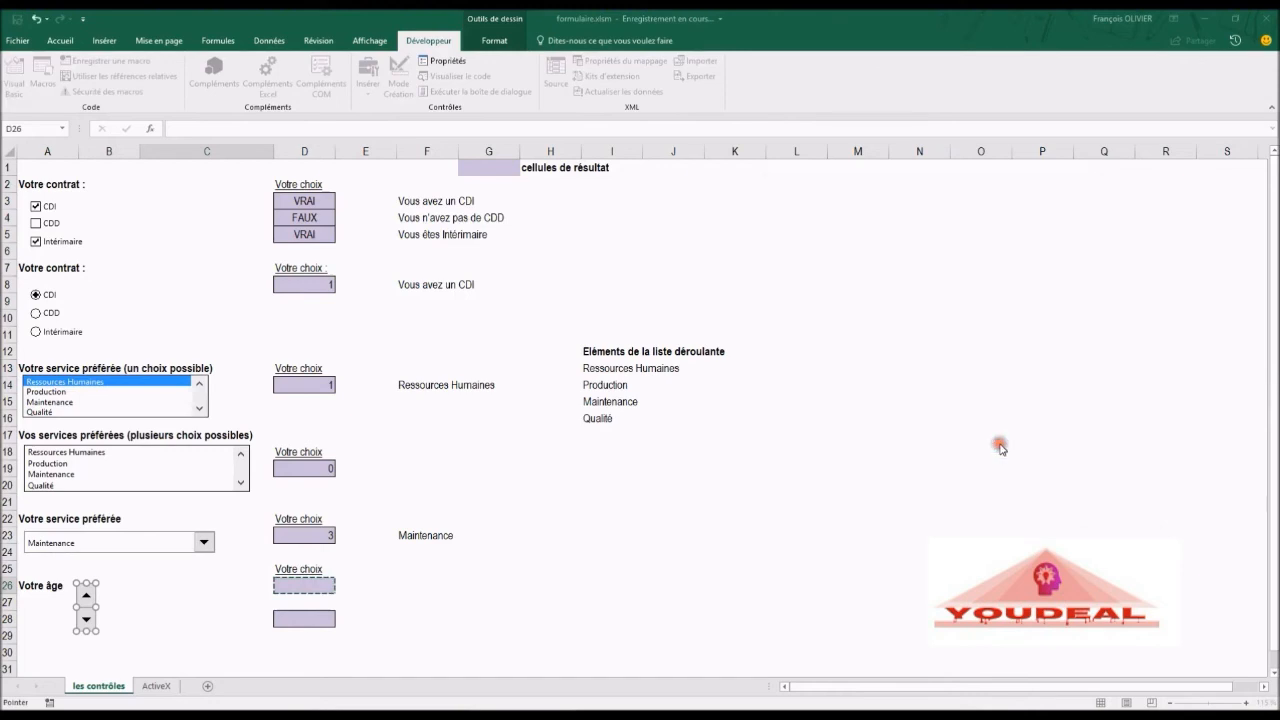
left_click(416, 566)
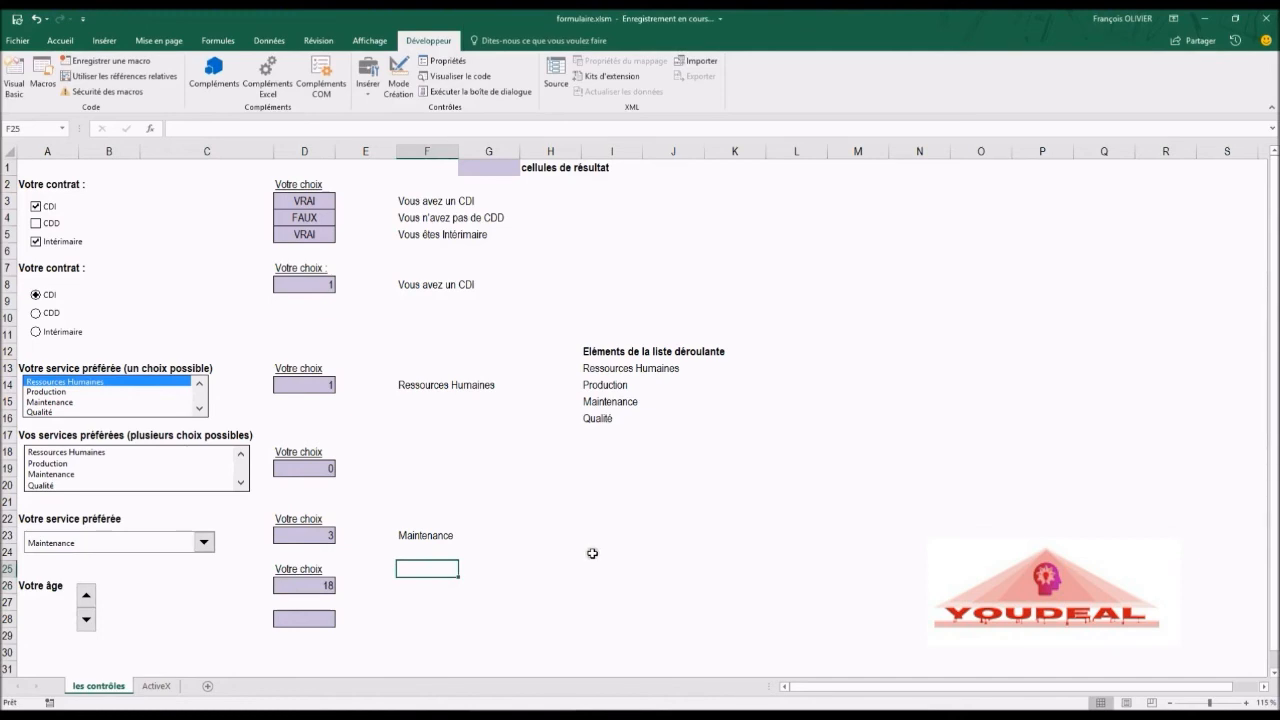
Step: Try out the spin button by stepping the age up and down several times
left_click(88, 595)
left_click(88, 595)
left_click(88, 595)
left_click(88, 595)
left_click(88, 595)
left_click(88, 595)
left_click(88, 595)
left_click(87, 620)
left_click(87, 620)
left_click(87, 620)
left_click(85, 620)
left_click(85, 620)
left_click(86, 596)
left_click(88, 596)
left_click_drag(91, 598, 89, 598)
Step: Draw a vertical form-control scroll bar in column I spanning about rows 18 to 25
left_click(370, 90)
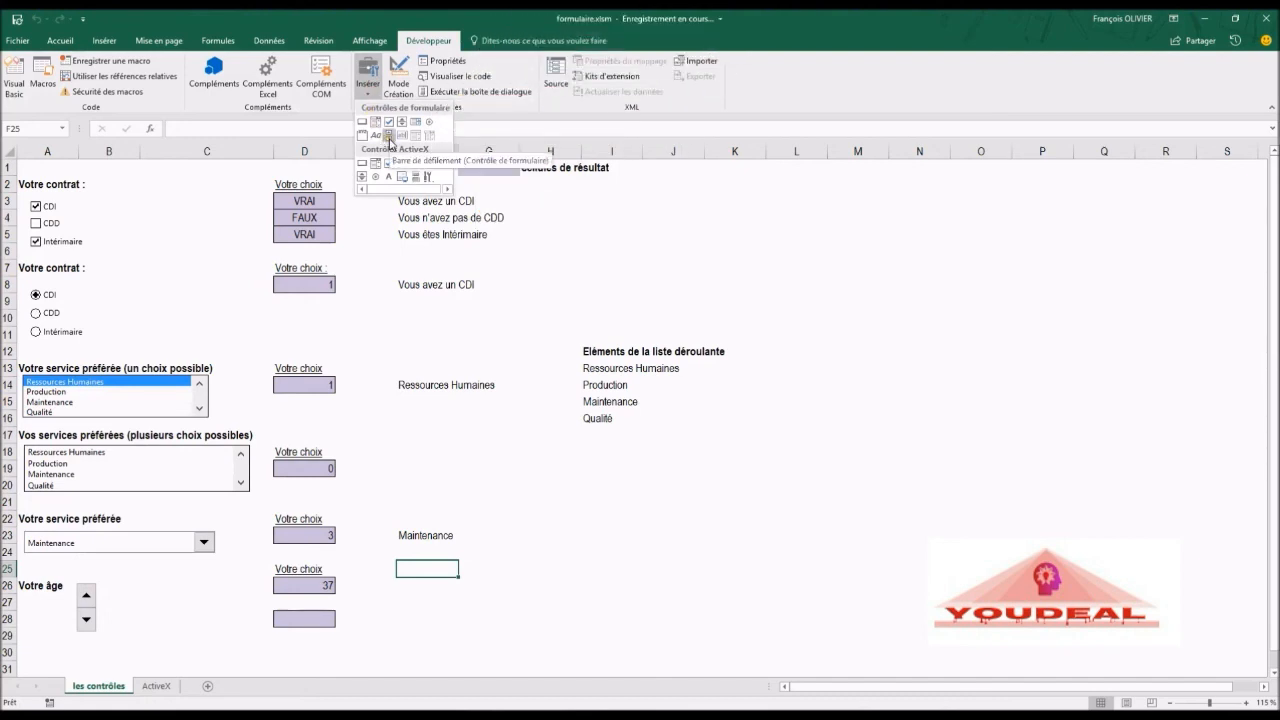
left_click(390, 143)
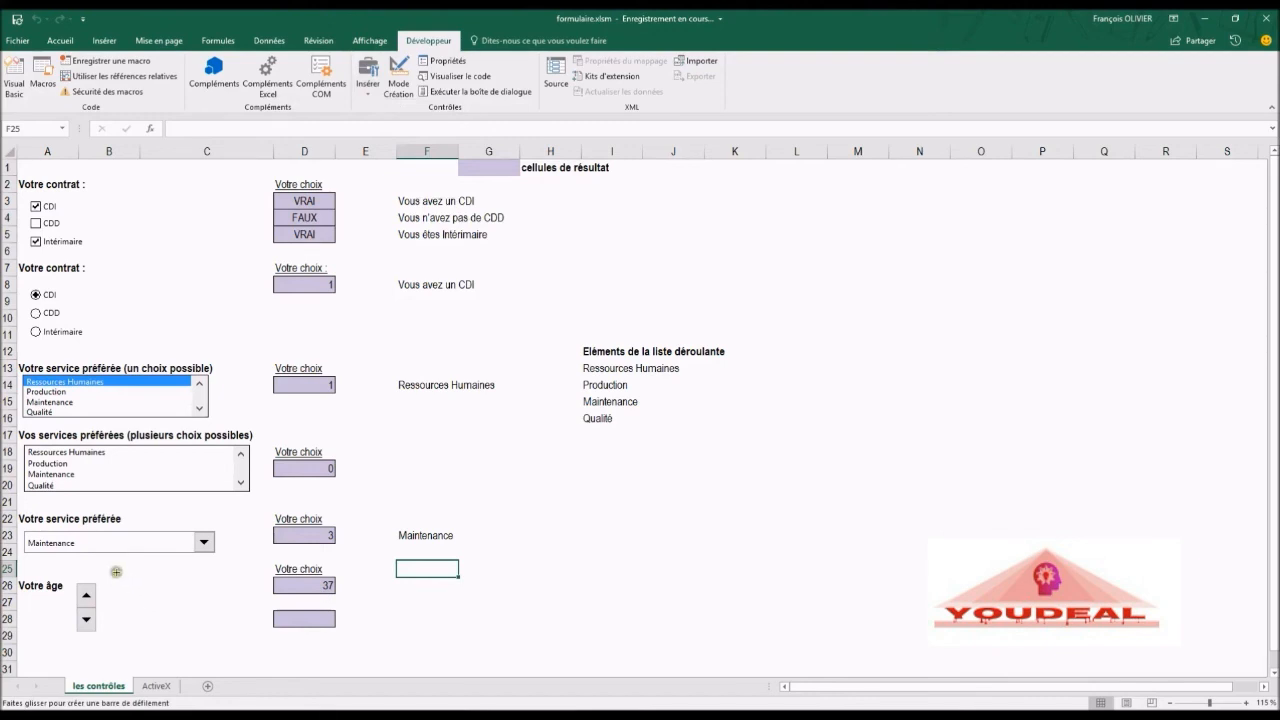
left_click_drag(561, 448, 594, 578)
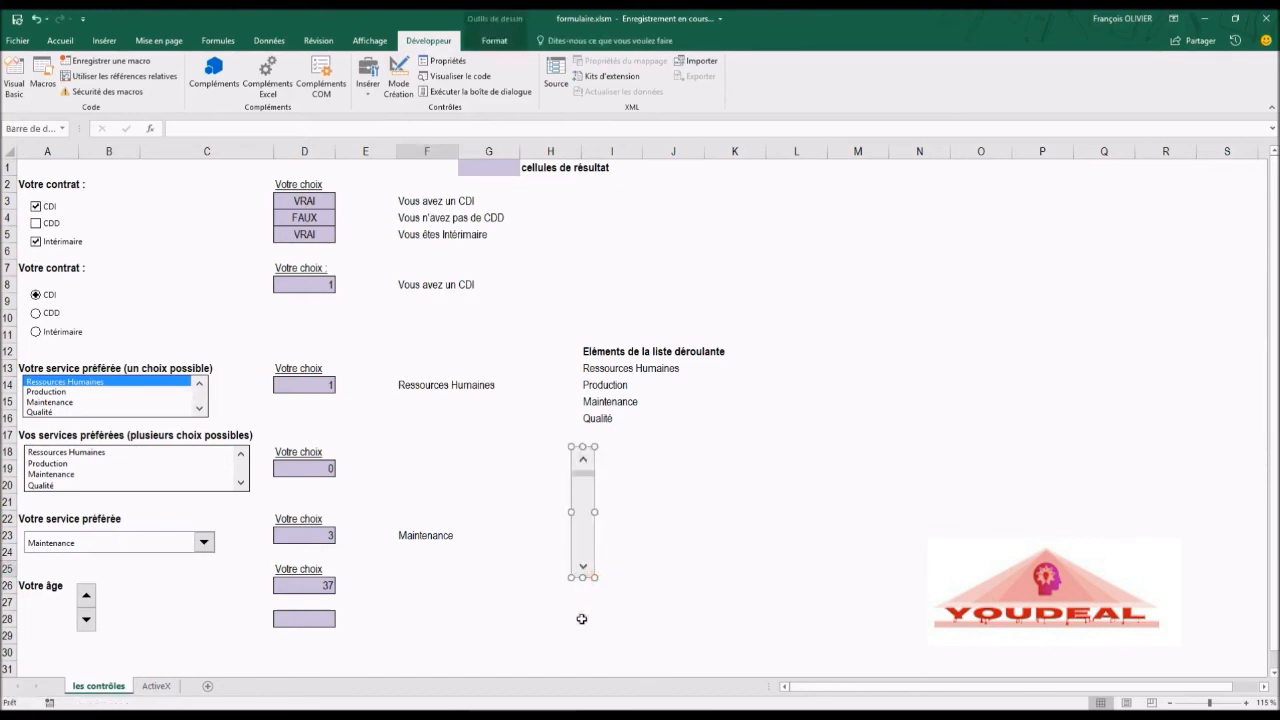
Step: Draw a horizontal scroll bar and move it beside the spin button on row 27 next to 'Votre âge'
left_click(369, 93)
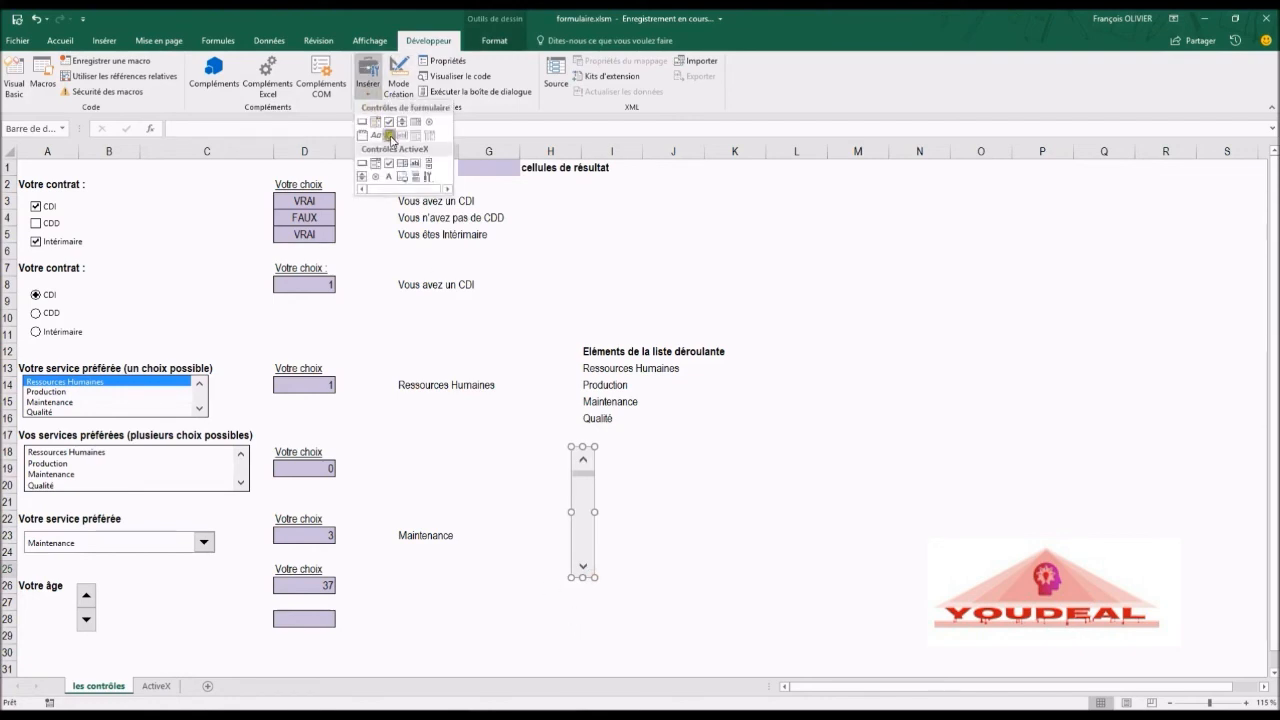
left_click(389, 134)
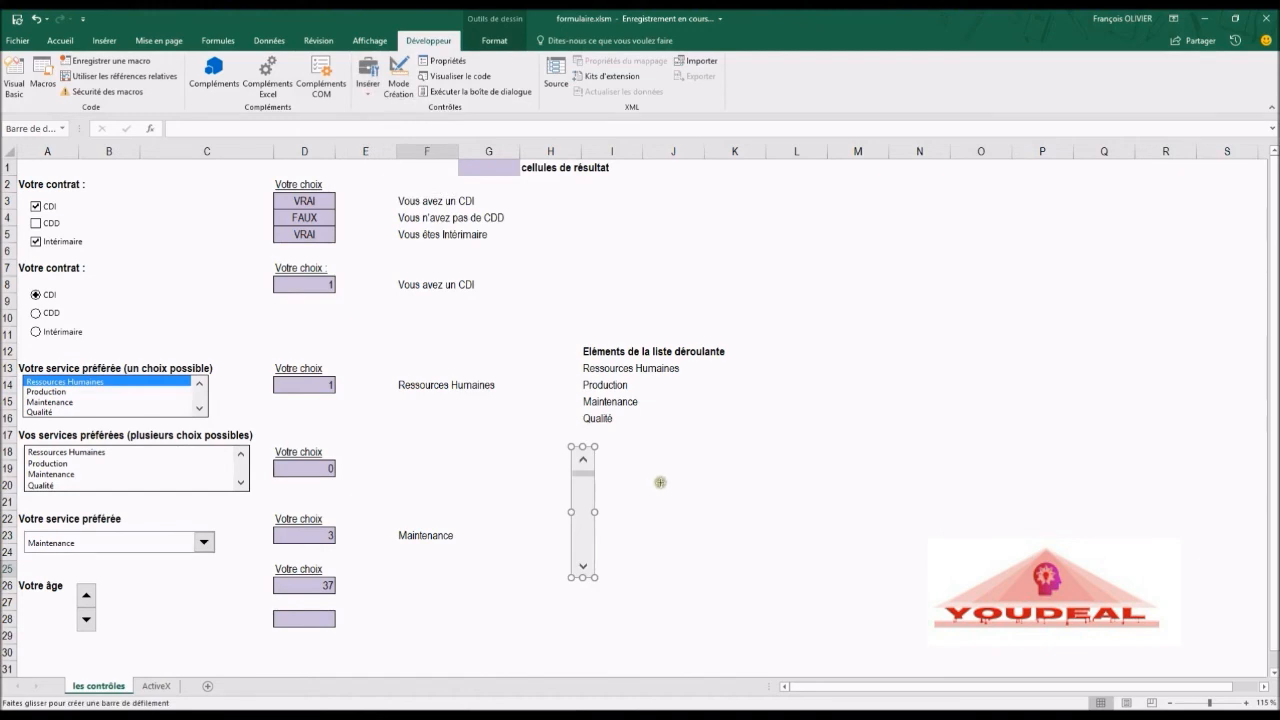
mouse_move(660, 463)
left_mouse_down()
mouse_move(664, 478)
mouse_move(825, 481)
left_mouse_up()
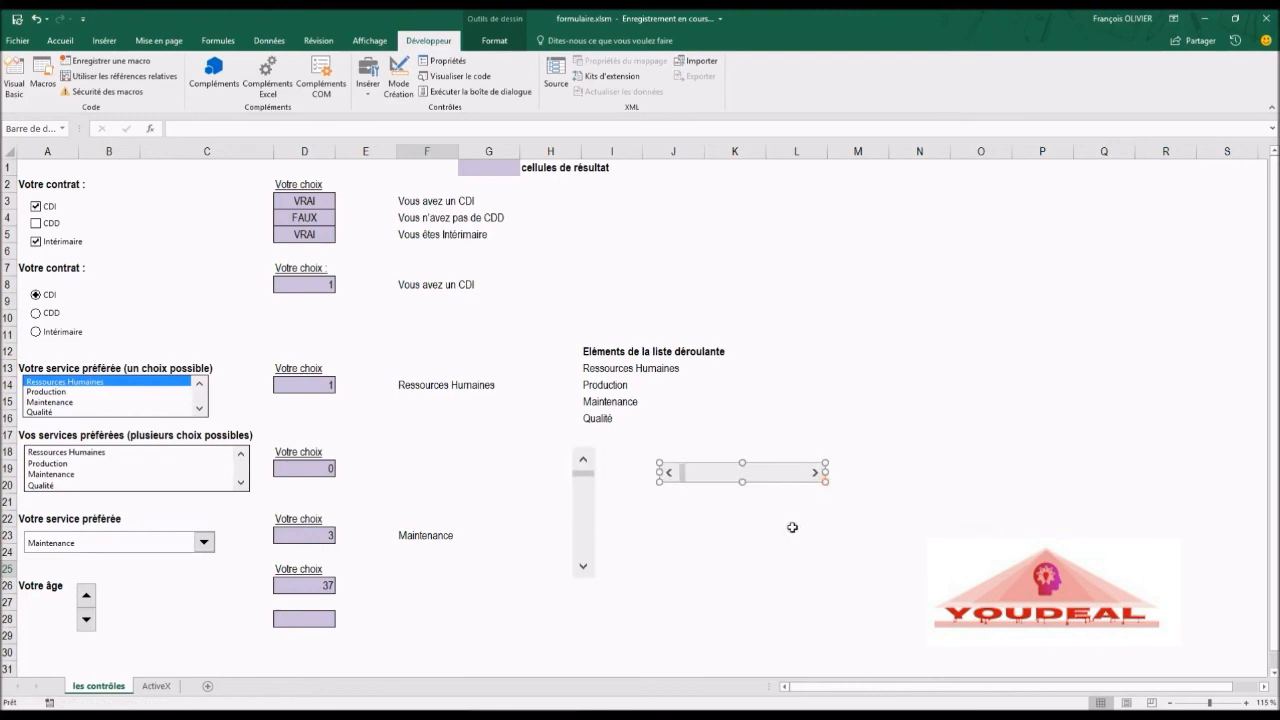
left_click_drag(752, 468, 199, 602)
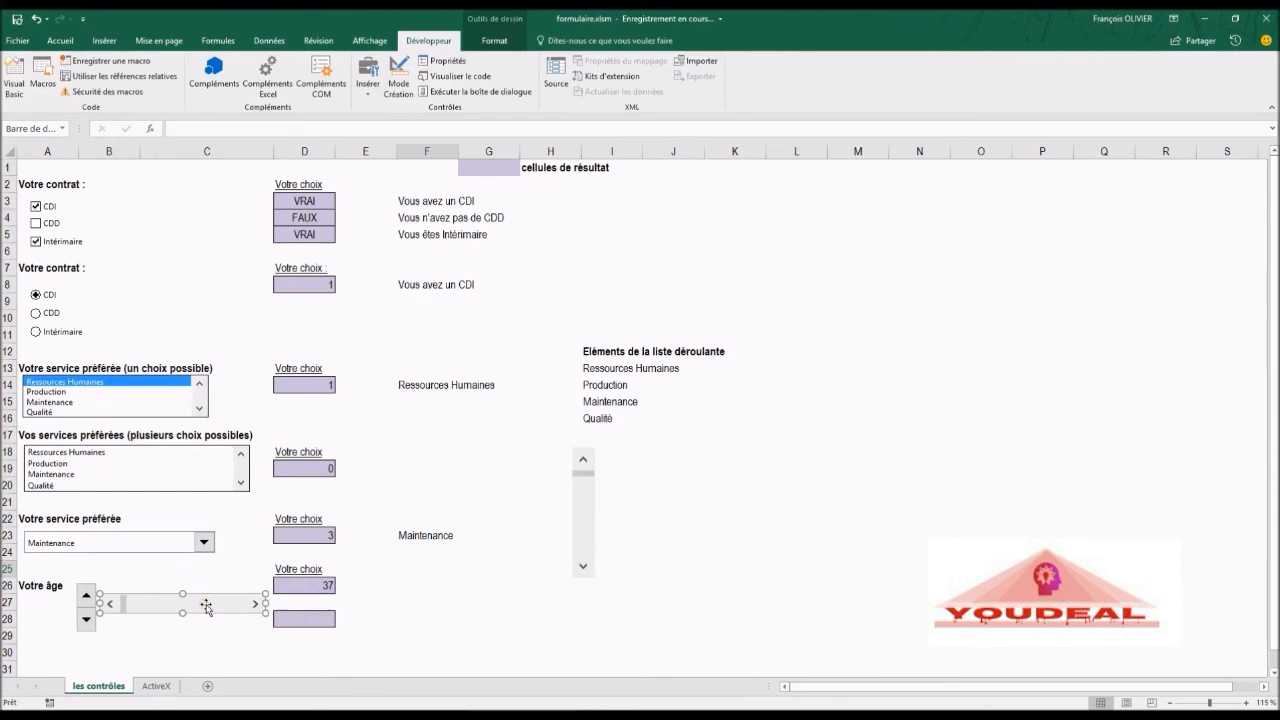
Step: Configure the horizontal scroll bar with current value 18, minimum 16, maximum 62 and linked cell $D$28
right_click(206, 605)
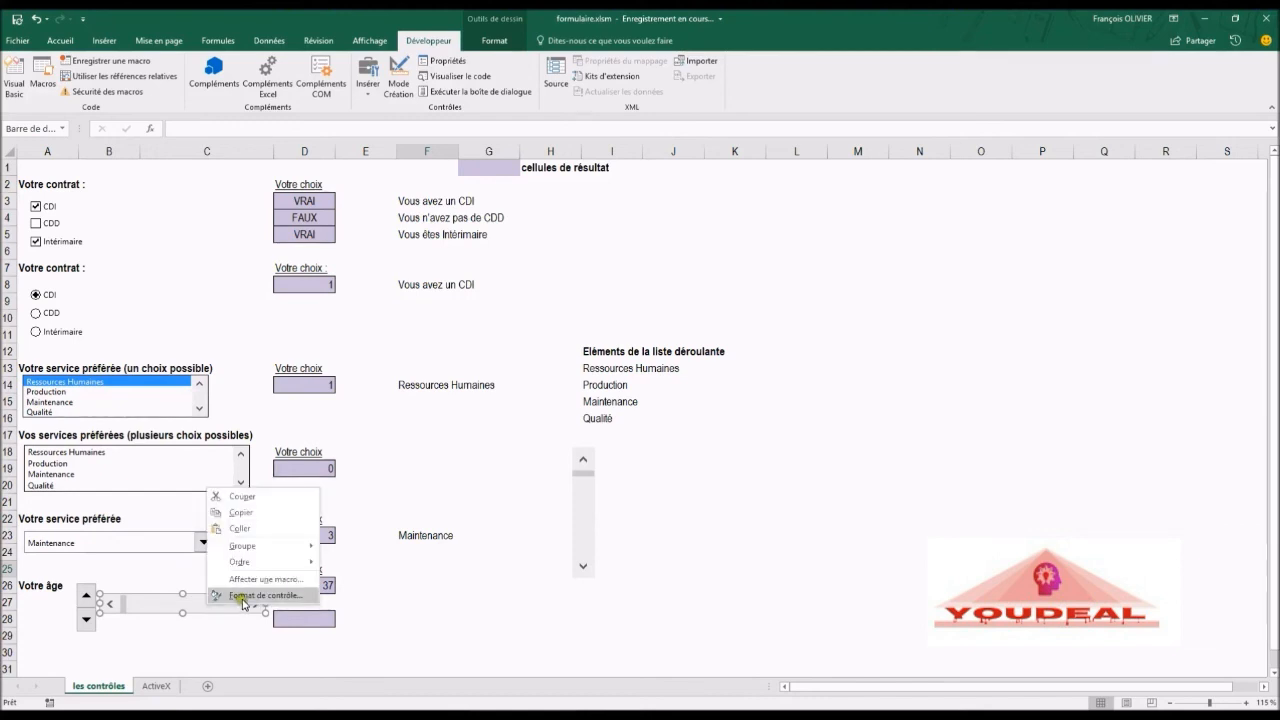
left_click(243, 598)
left_click_drag(840, 179, 705, 278)
left_click_drag(744, 317, 695, 316)
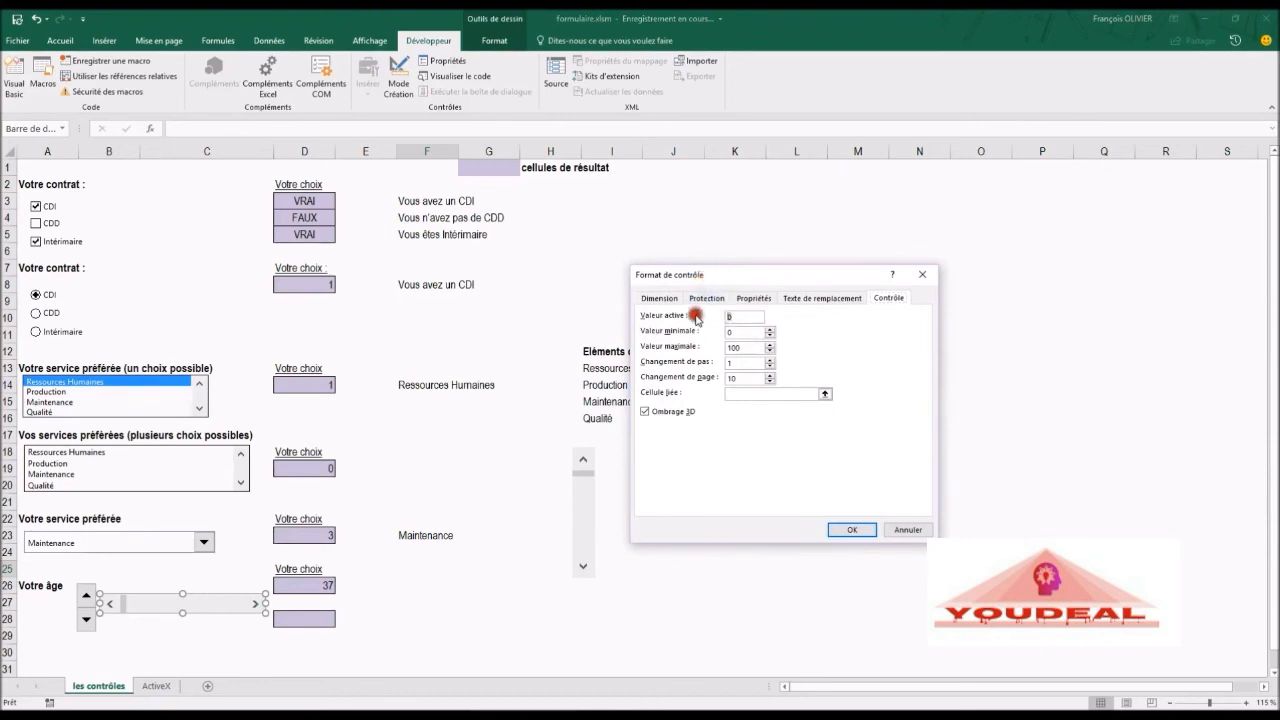
type("18")
left_click_drag(745, 333, 697, 337)
type("1")
double_click(737, 345)
type("62")
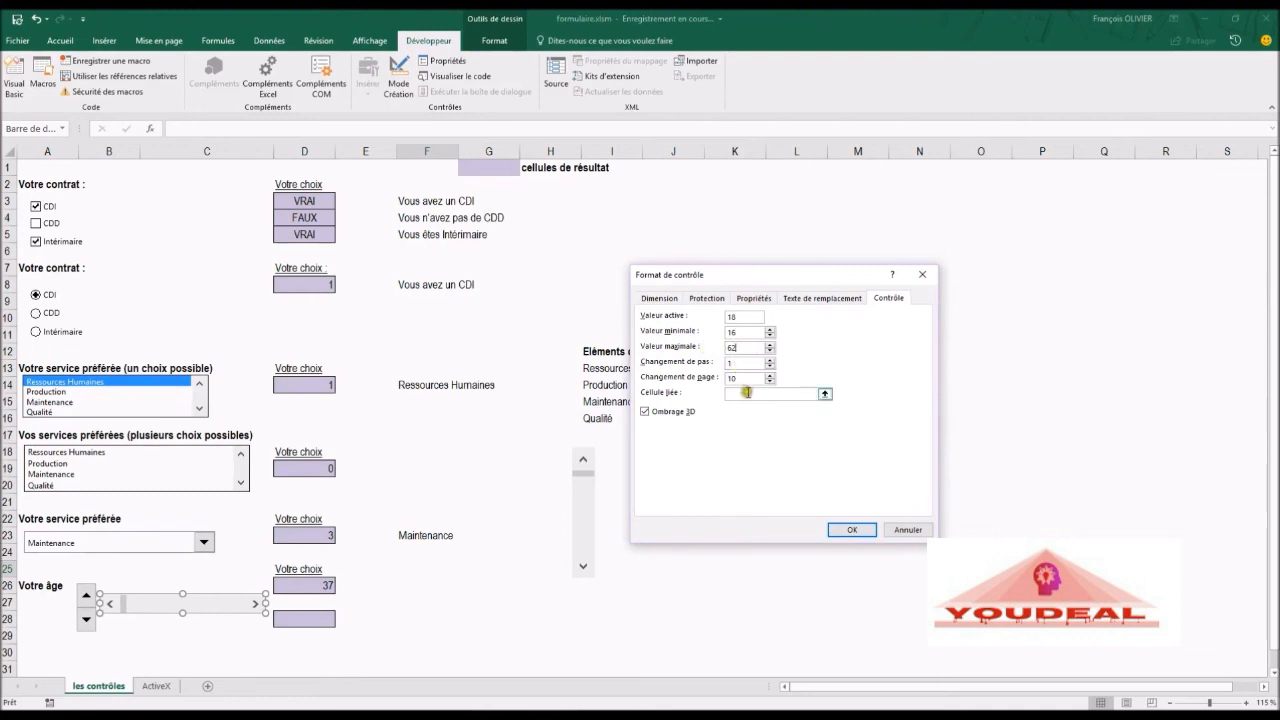
left_click(745, 393)
left_click(307, 626)
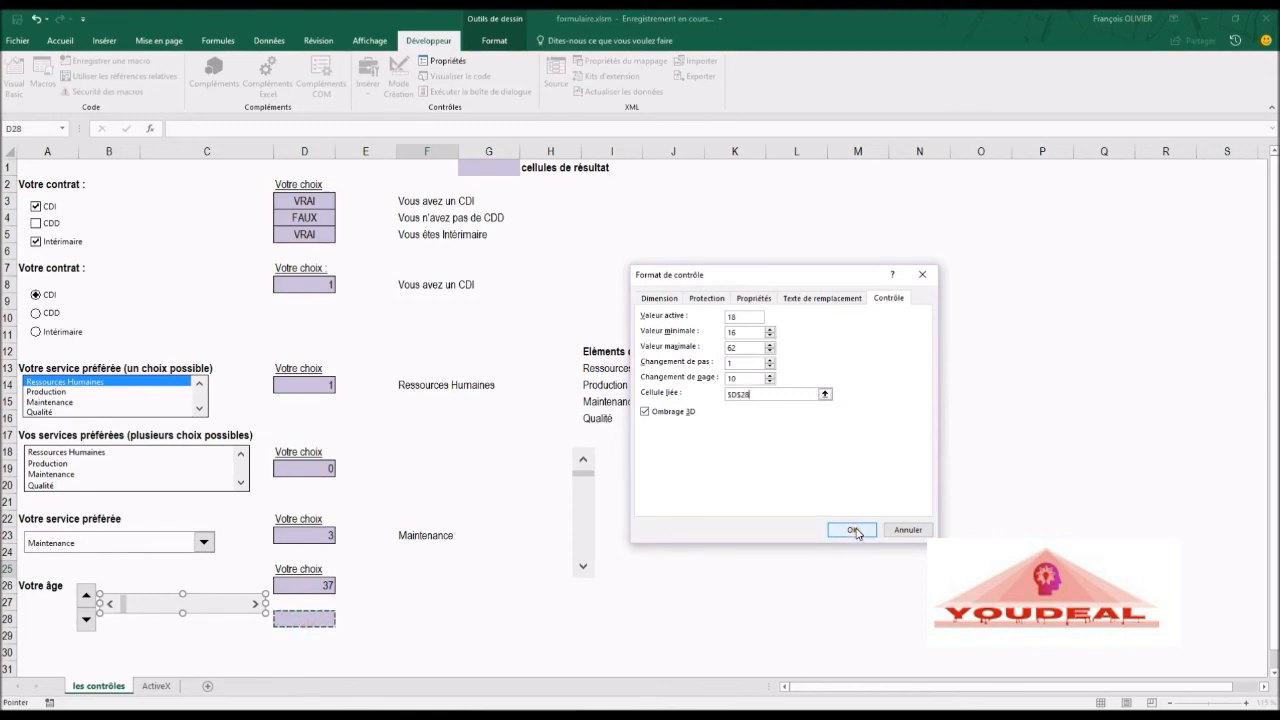
left_click(853, 531)
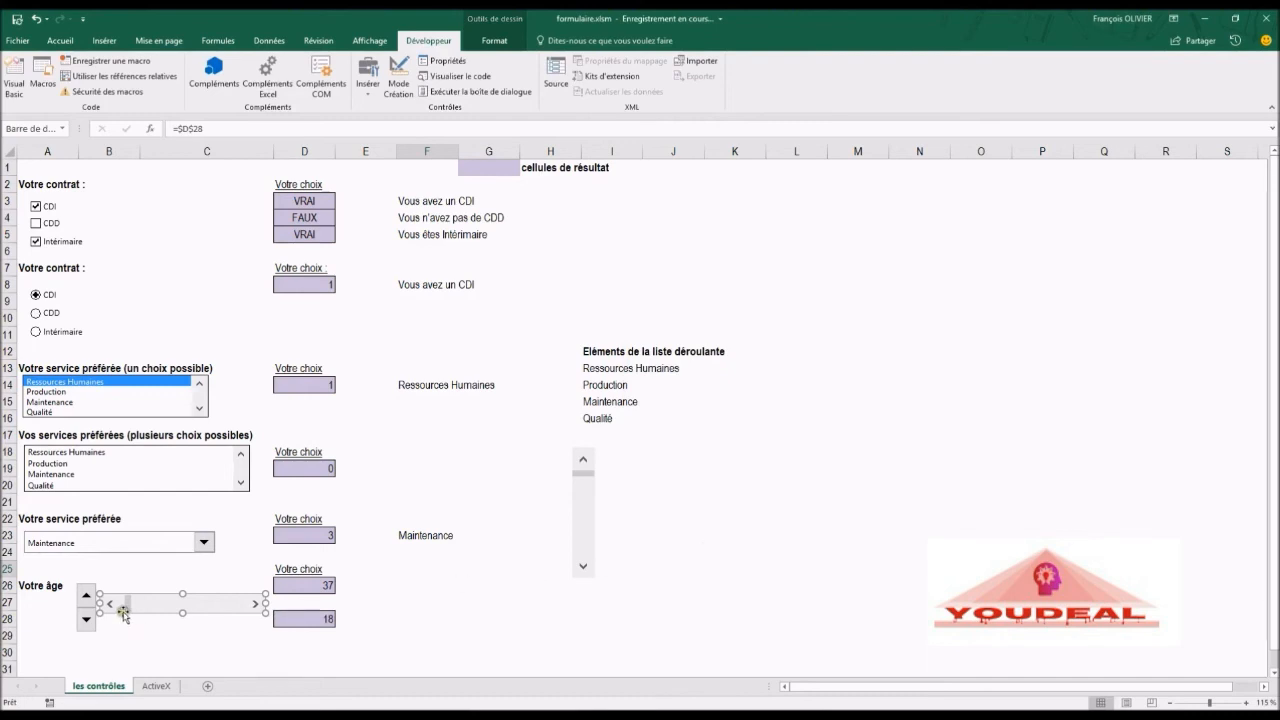
Step: Try out the horizontal scroll bar by dragging its thumb and stepping with its arrows
left_click(137, 576)
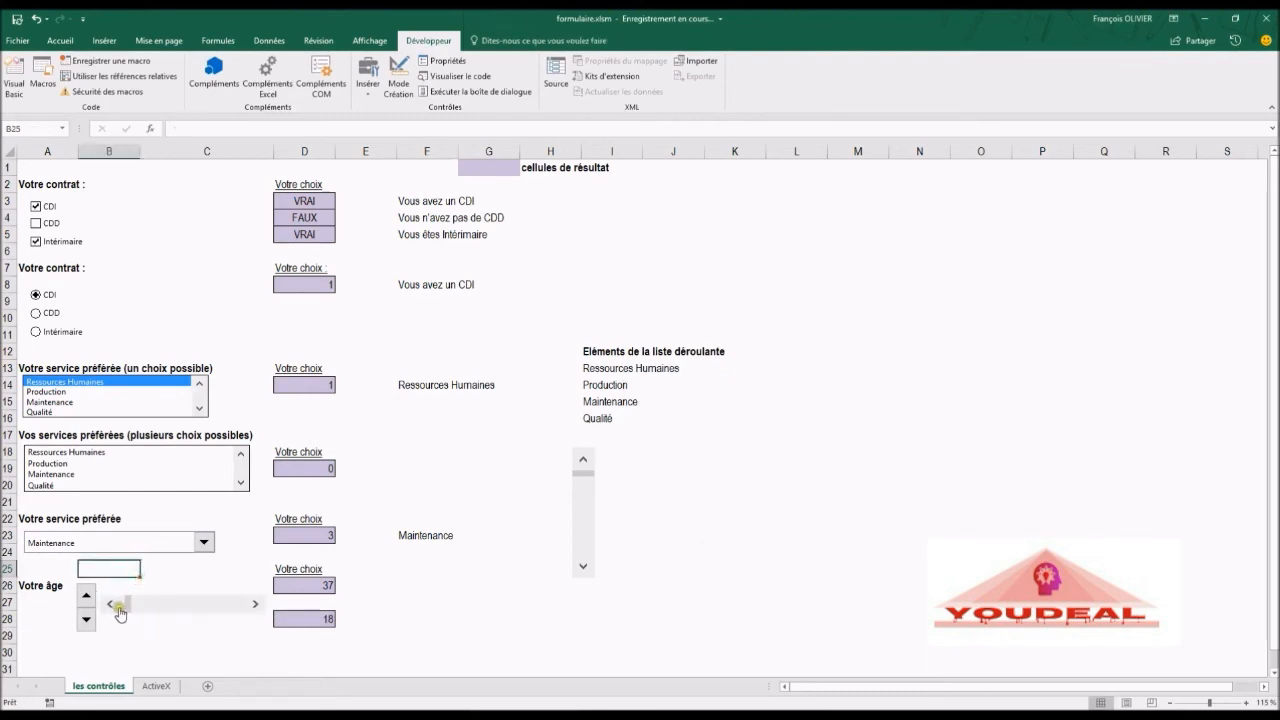
mouse_move(133, 601)
left_mouse_down()
mouse_move(260, 608)
mouse_move(99, 622)
mouse_move(110, 611)
left_mouse_up()
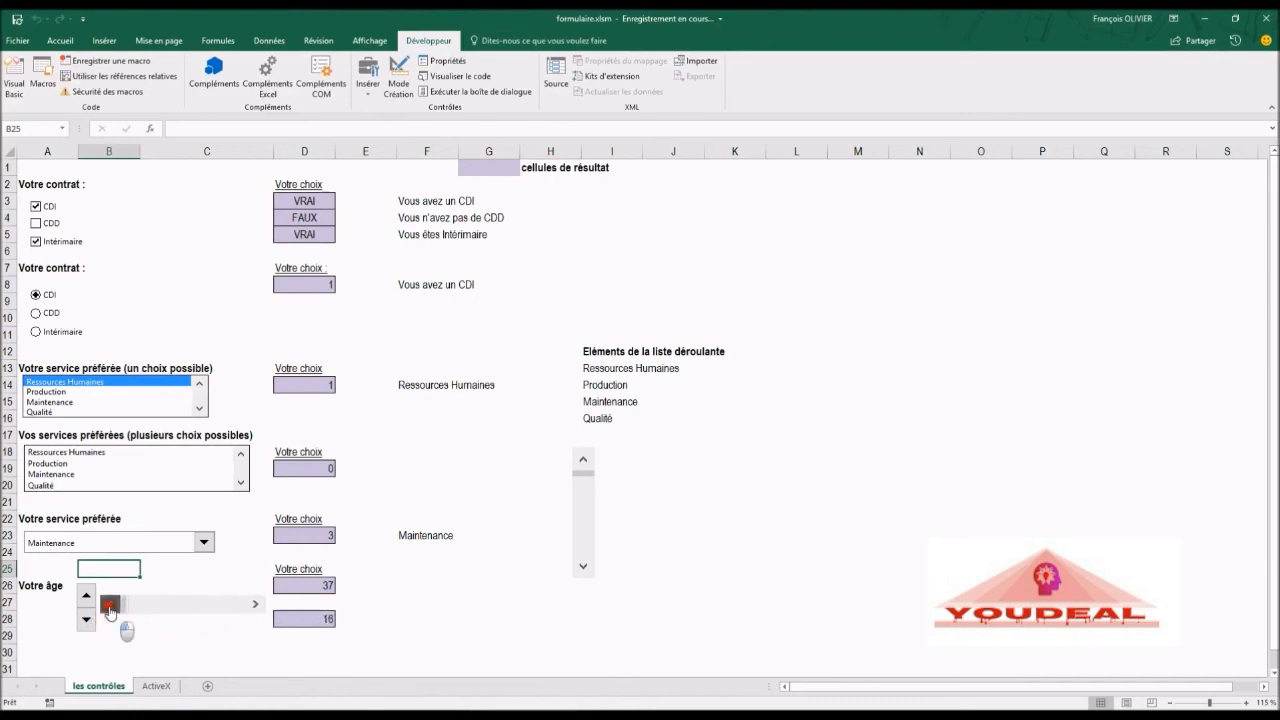
left_click(255, 608)
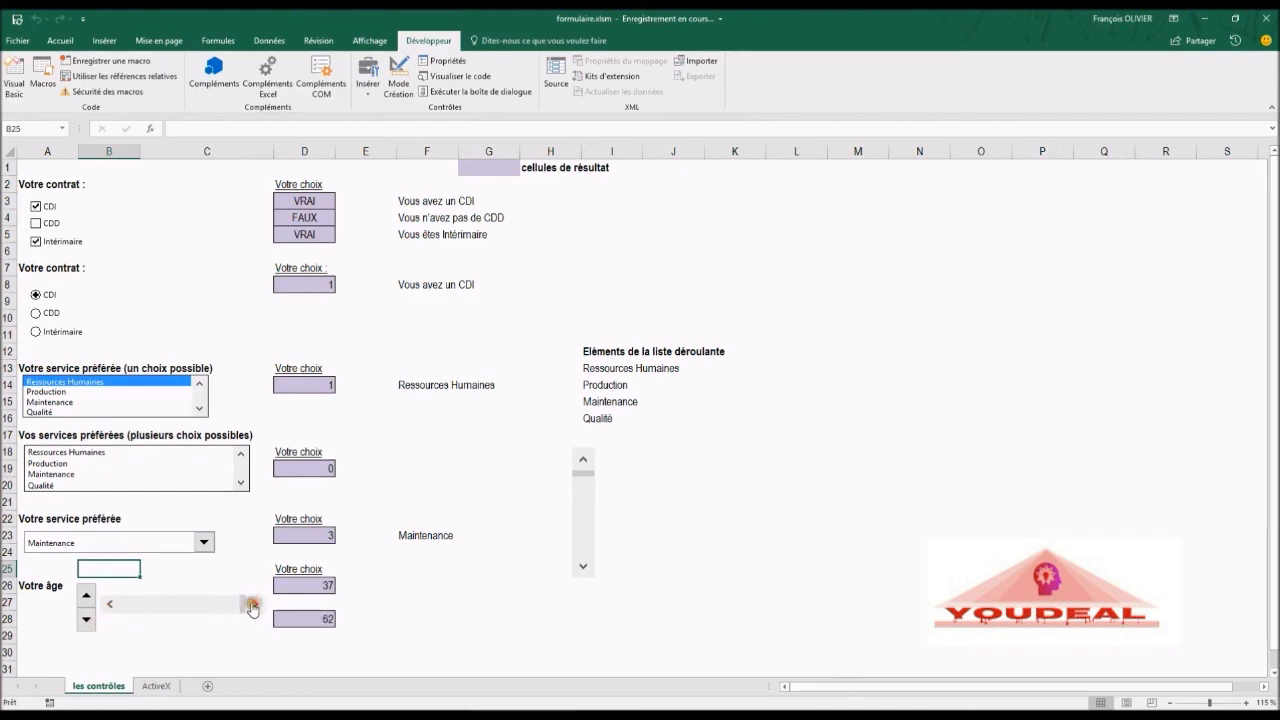
left_click_drag(240, 608, 212, 607)
left_click(149, 617)
left_click(160, 608)
left_click(160, 608)
left_click(456, 500)
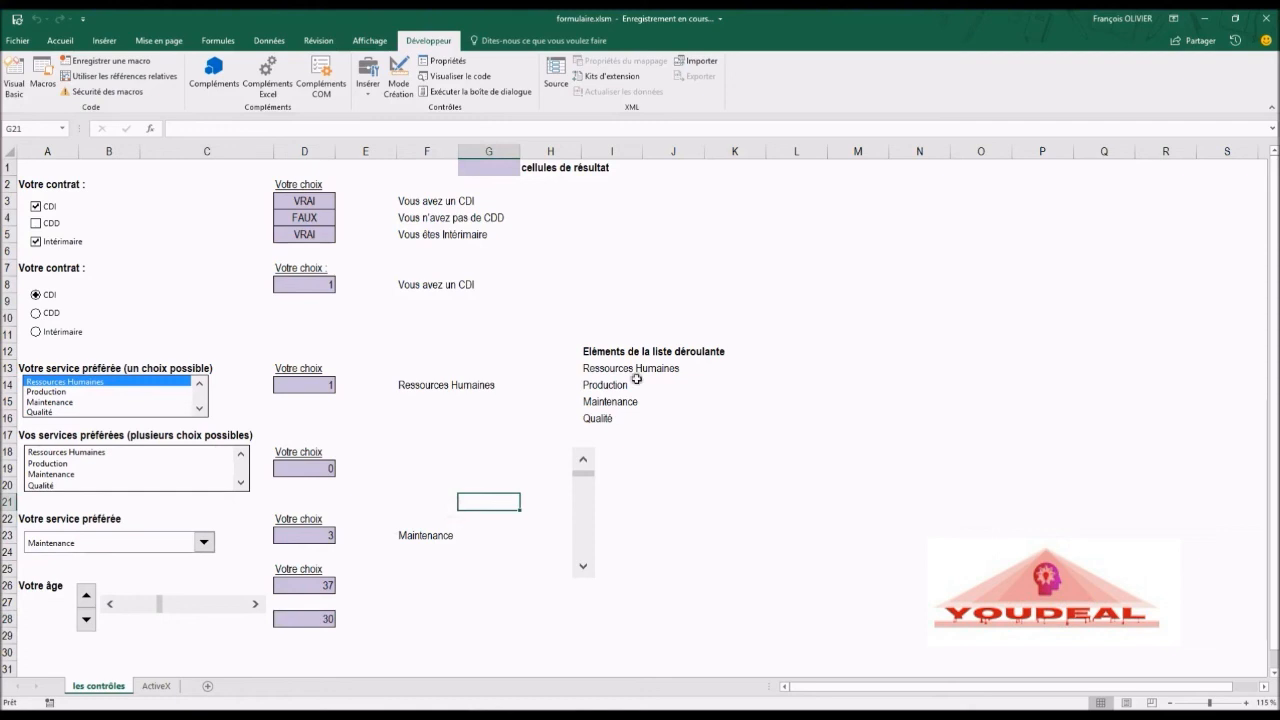
Step: Draw a form-control button spanning about columns K to M, rows 18 to 21, and assign the RougeetGras macro
left_click(368, 90)
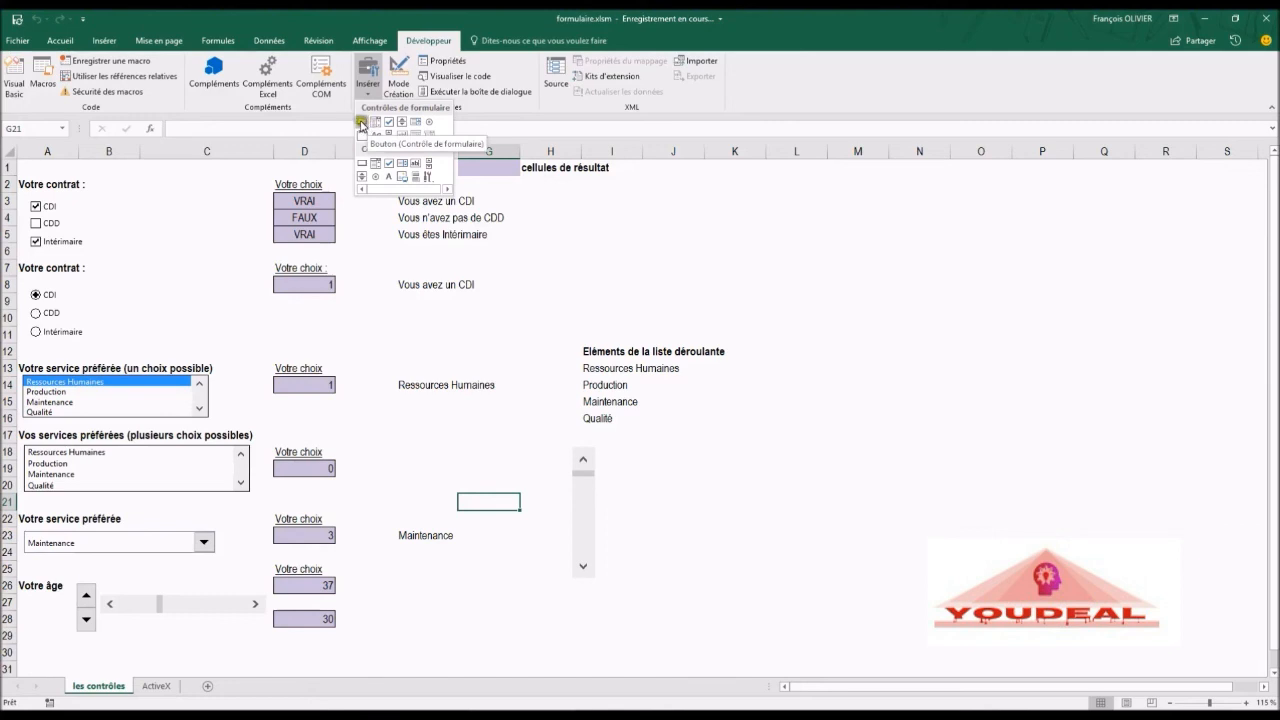
left_click(362, 121)
left_click_drag(705, 448, 846, 503)
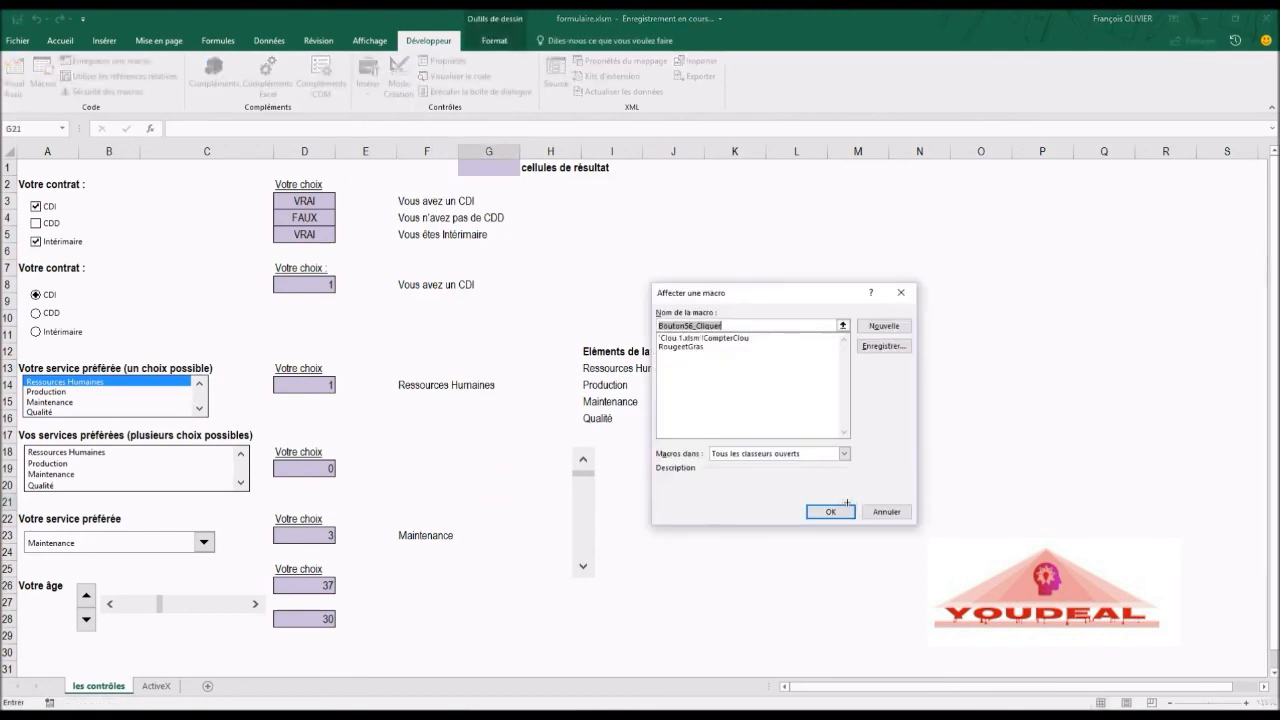
left_click(684, 347)
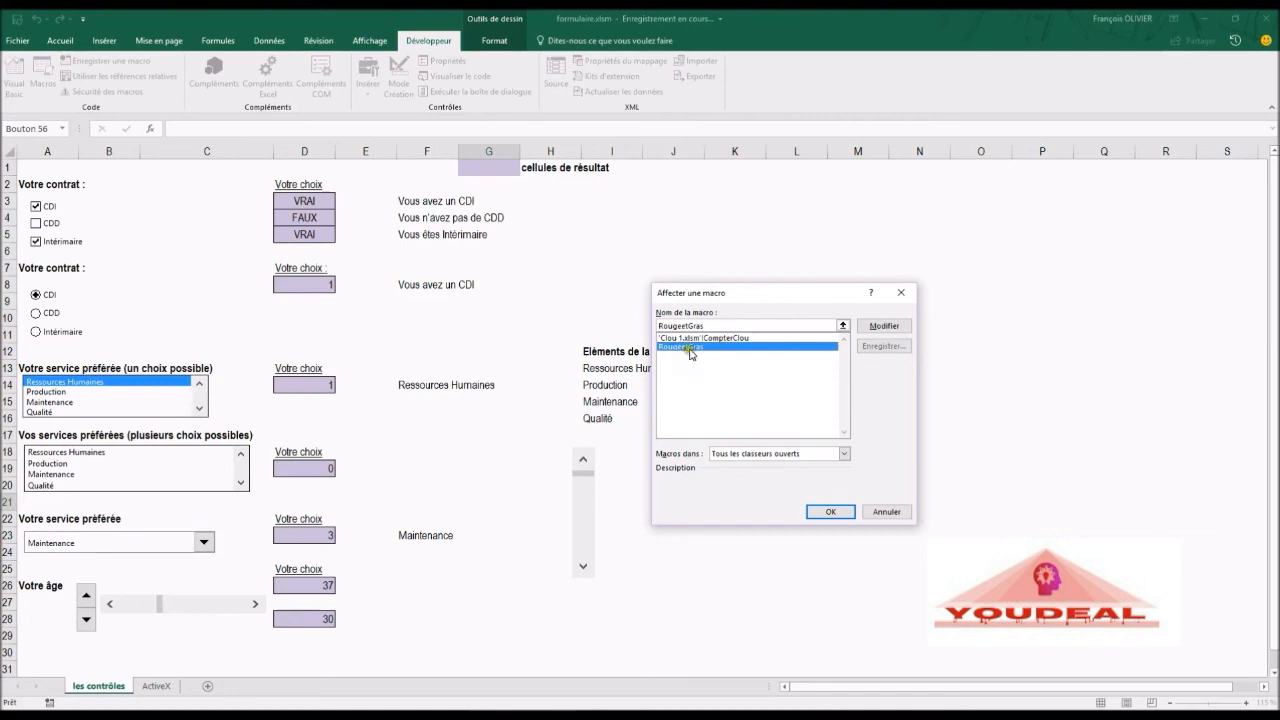
left_click(843, 514)
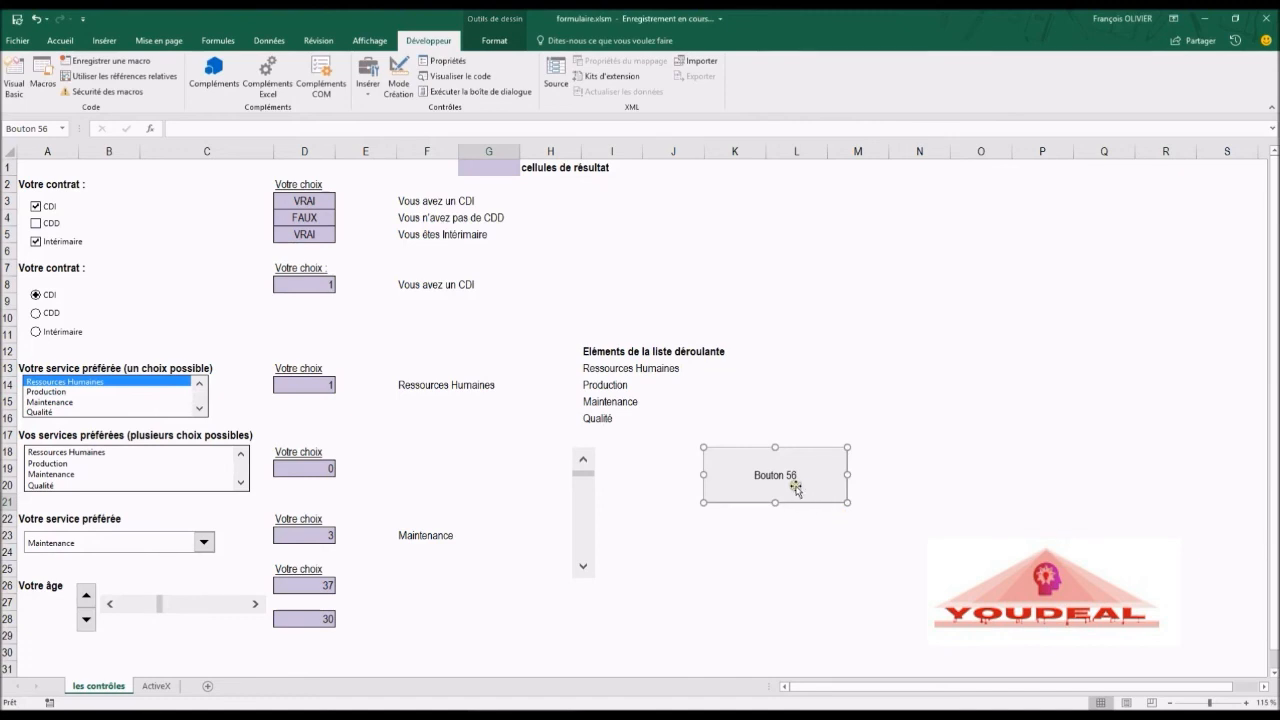
Step: Change the button's caption to 'Rouge et Gras'
right_click(797, 488)
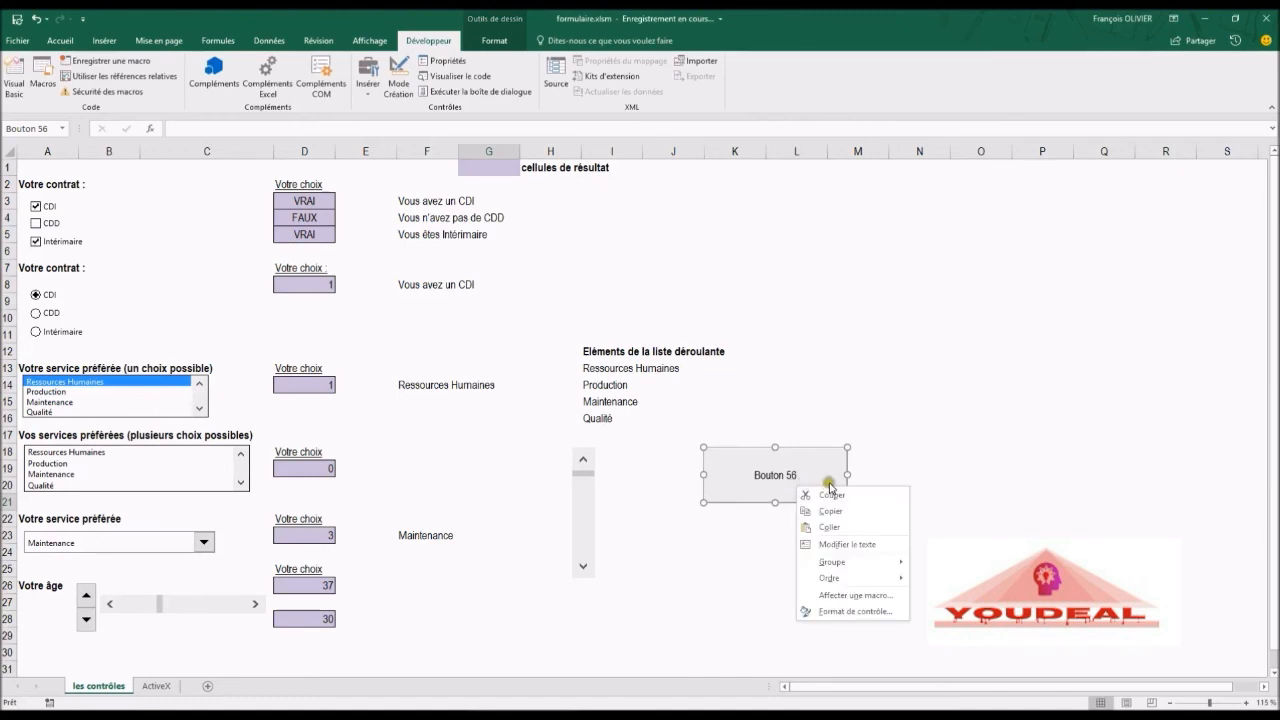
left_click(840, 544)
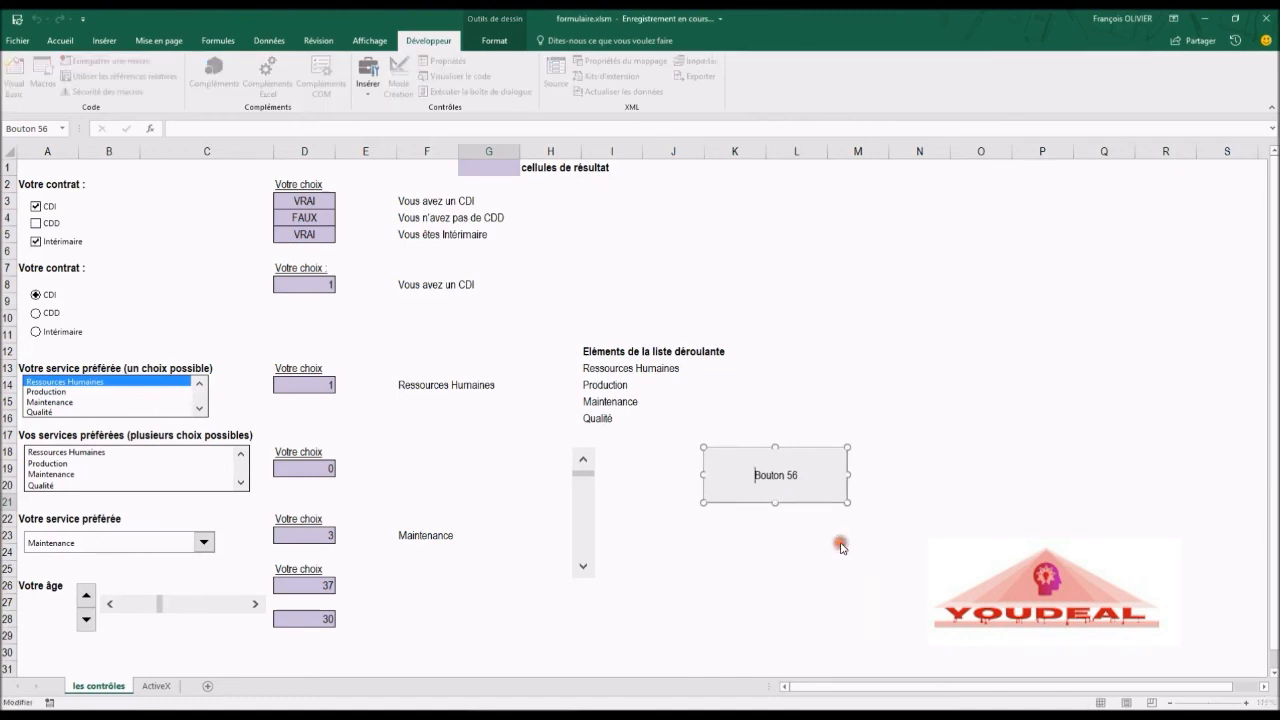
key("Delete")
key("Delete")
key("Delete")
key("Delete")
key("Delete")
key("Delete")
key("Delete")
key("Delete")
key("Delete")
type("Rouge et Gras")
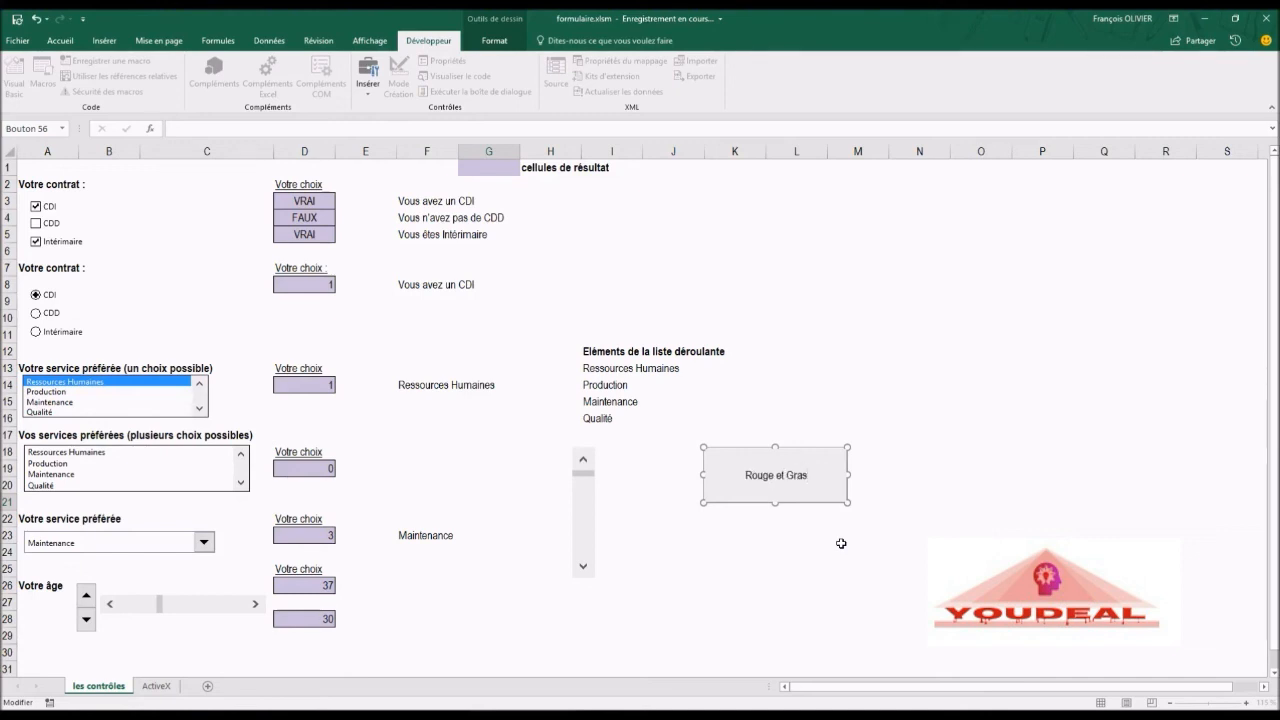
left_click(833, 559)
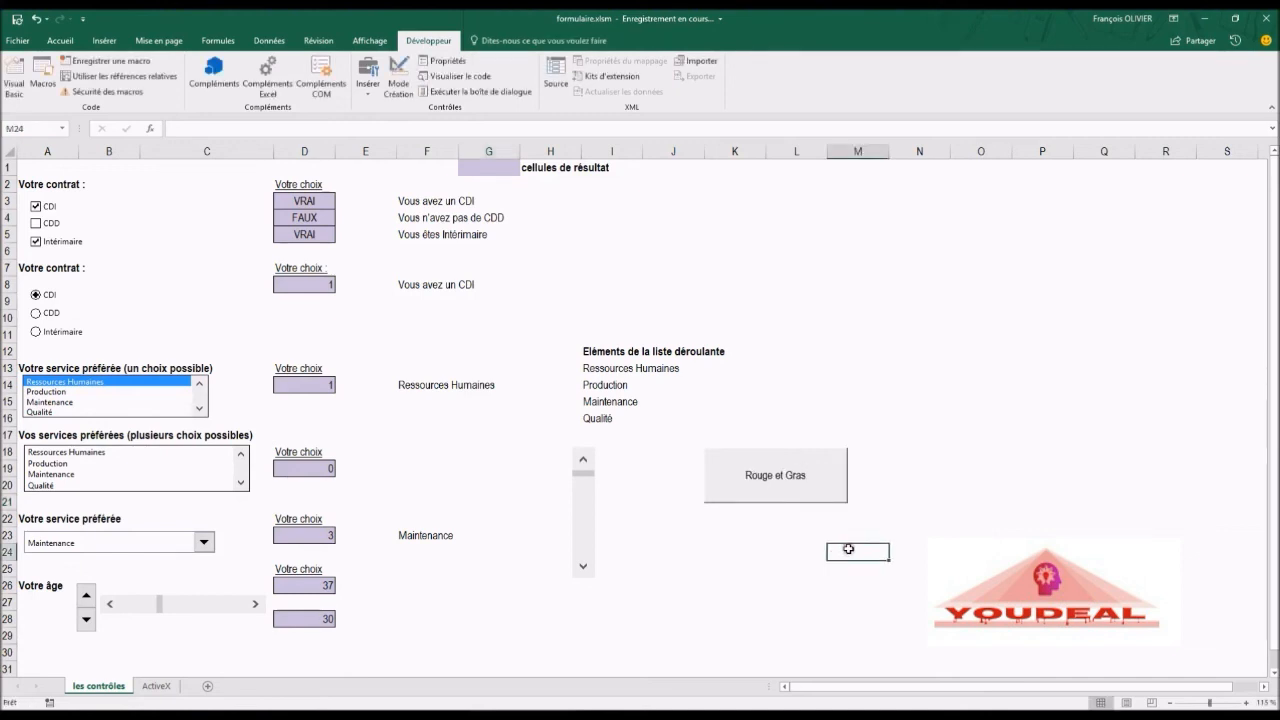
Step: Select the Maintenance result cell F23 and apply the Rouge et Gras button to it
left_click(399, 385)
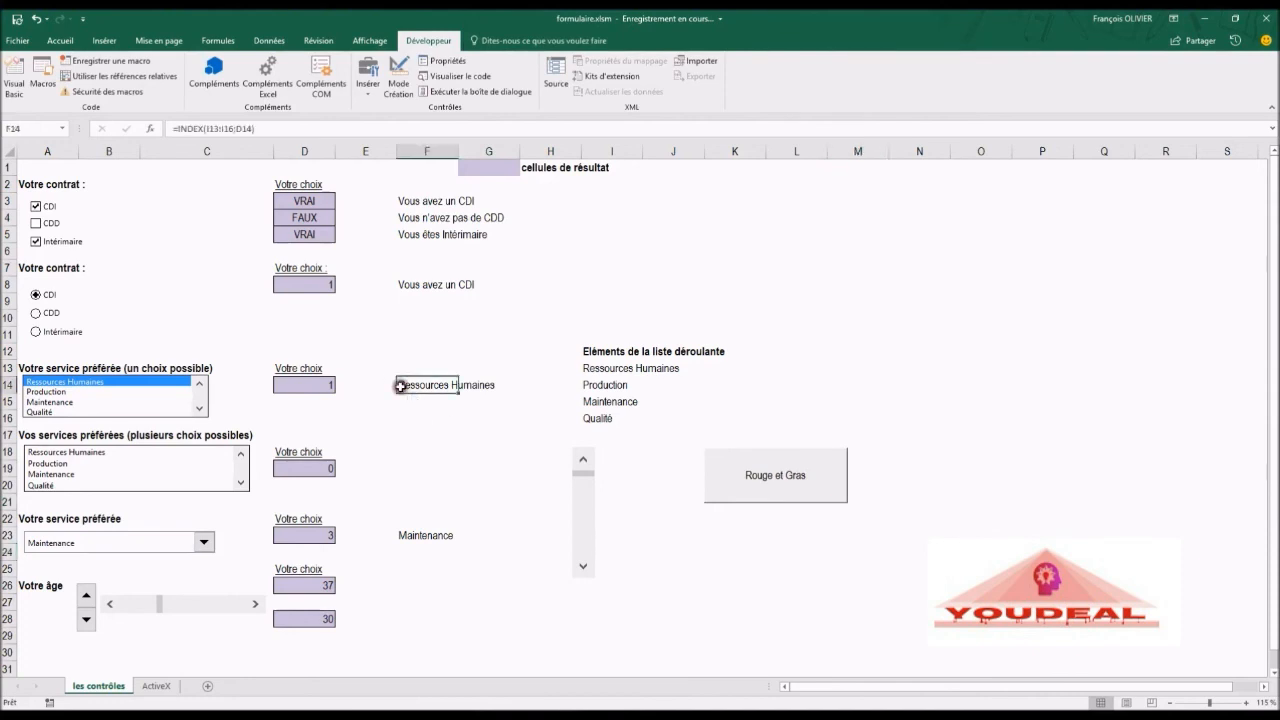
left_click(408, 538)
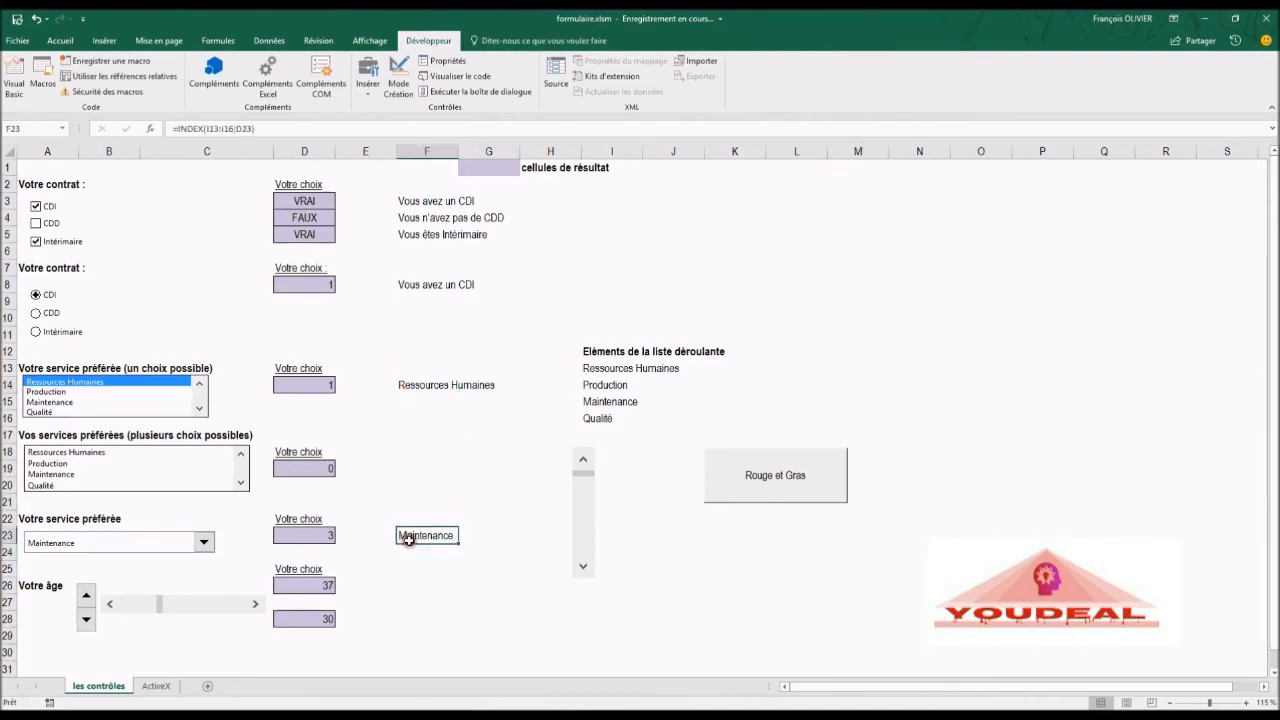
left_click(806, 486)
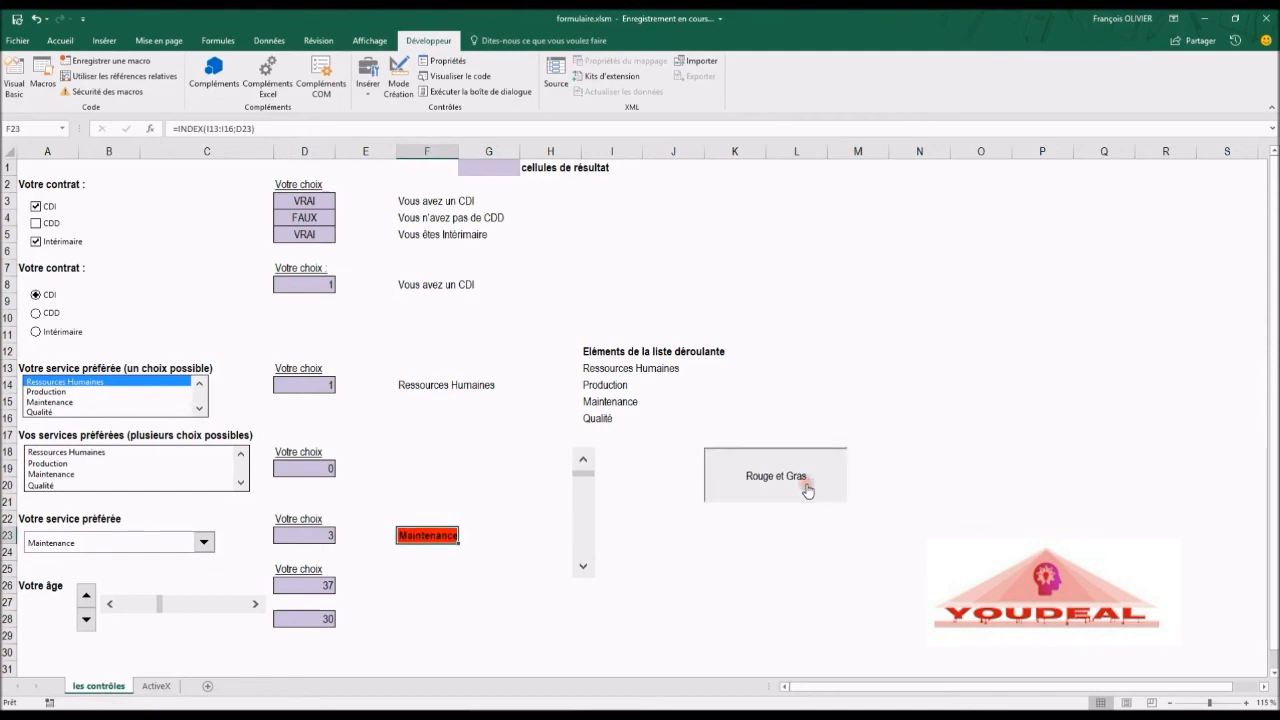
left_click(718, 563)
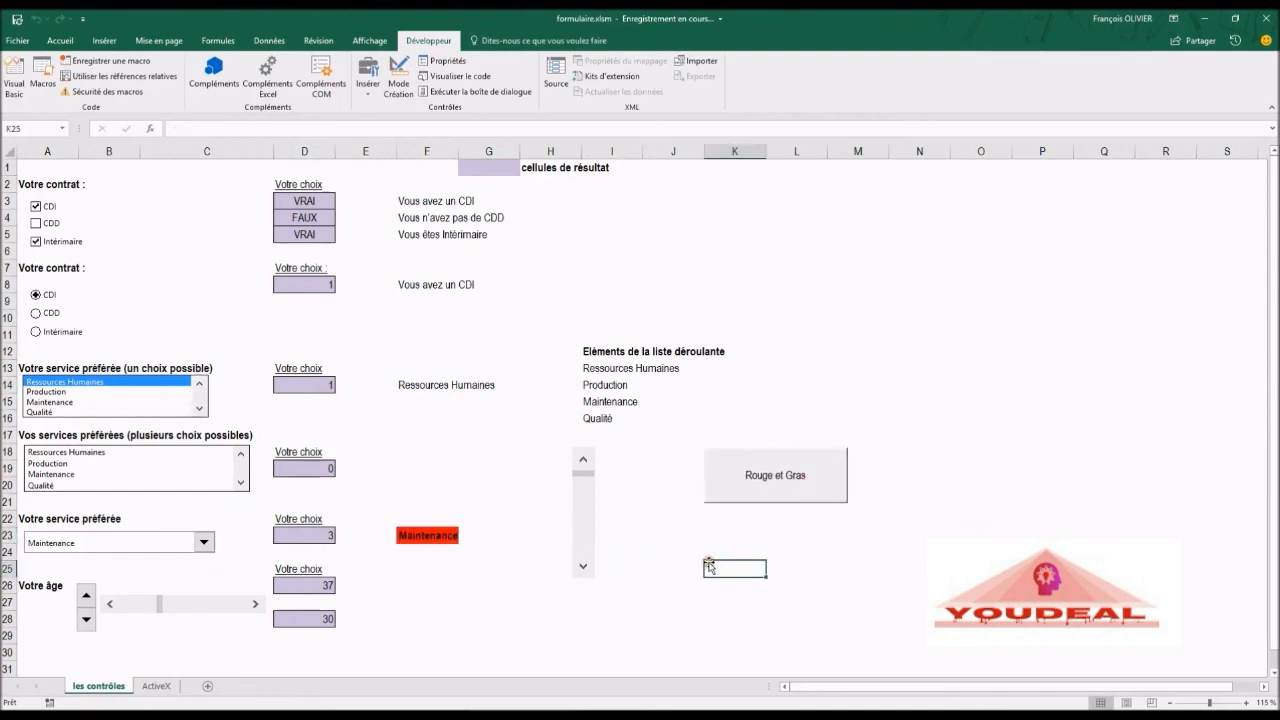
Step: Apply the Rouge et Gras button to the Production and Qualité cells in the list items
left_click(589, 385)
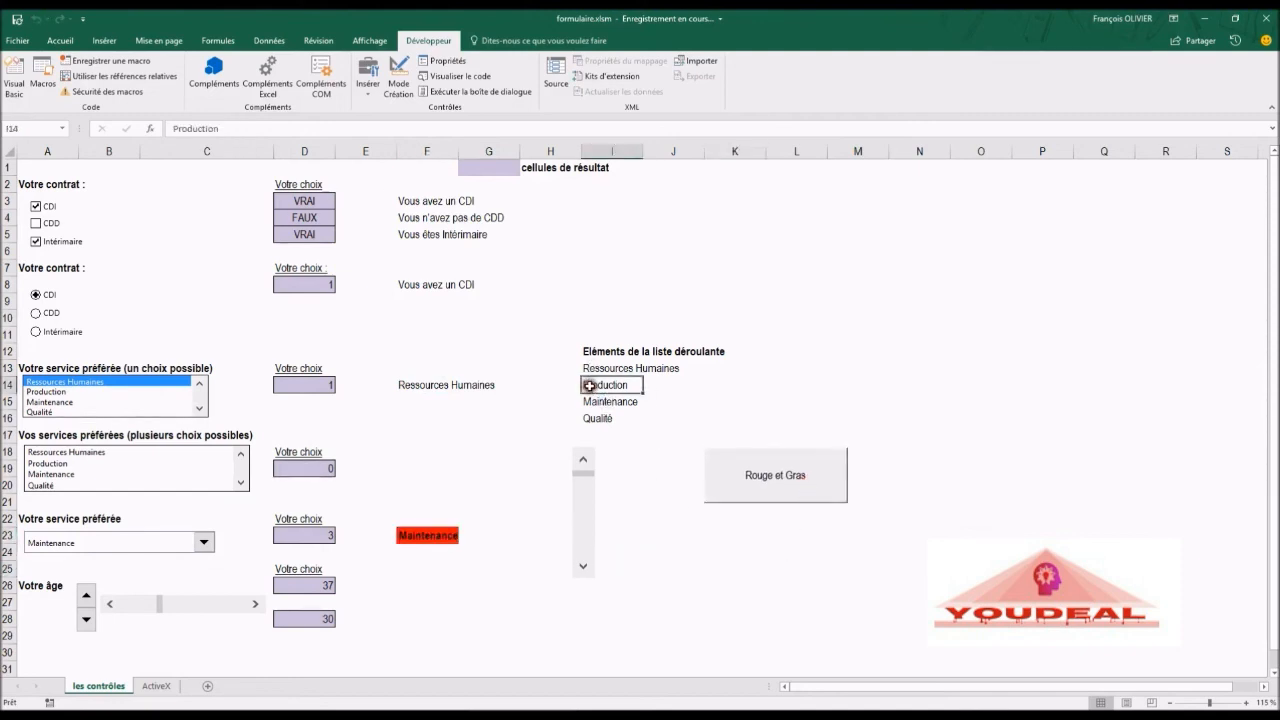
left_click(786, 470)
left_click(612, 420)
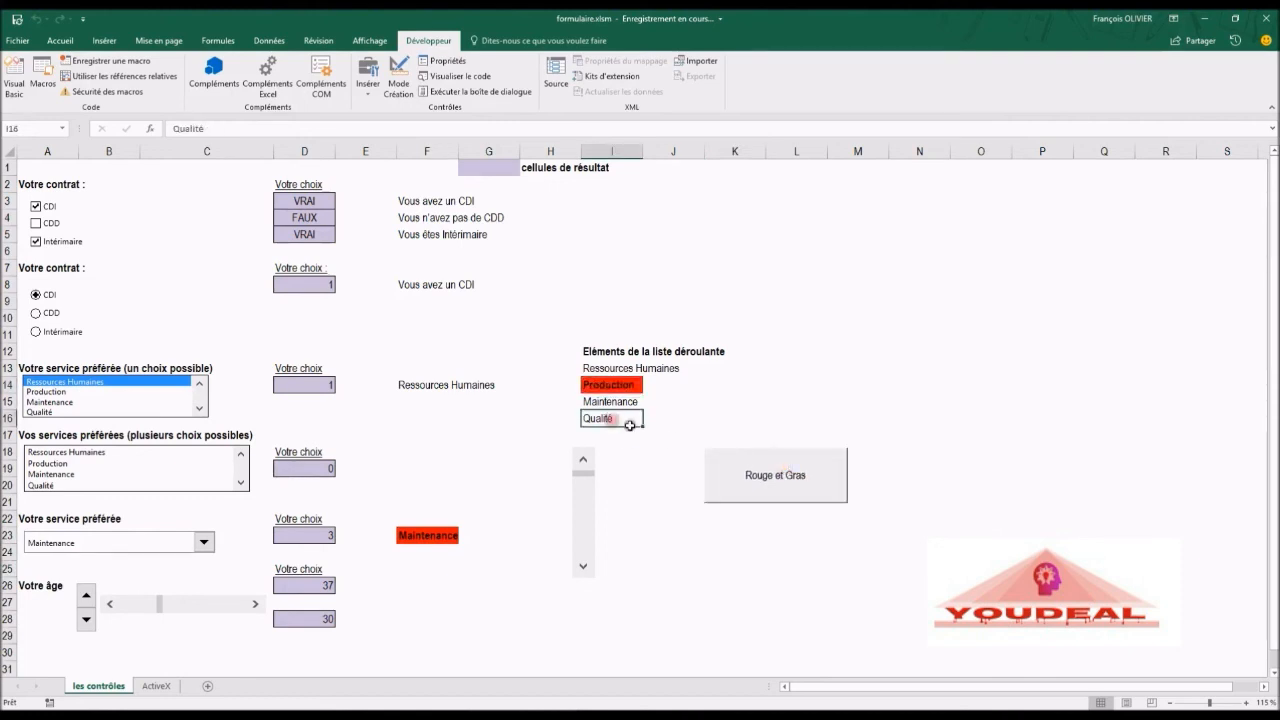
left_click(749, 466)
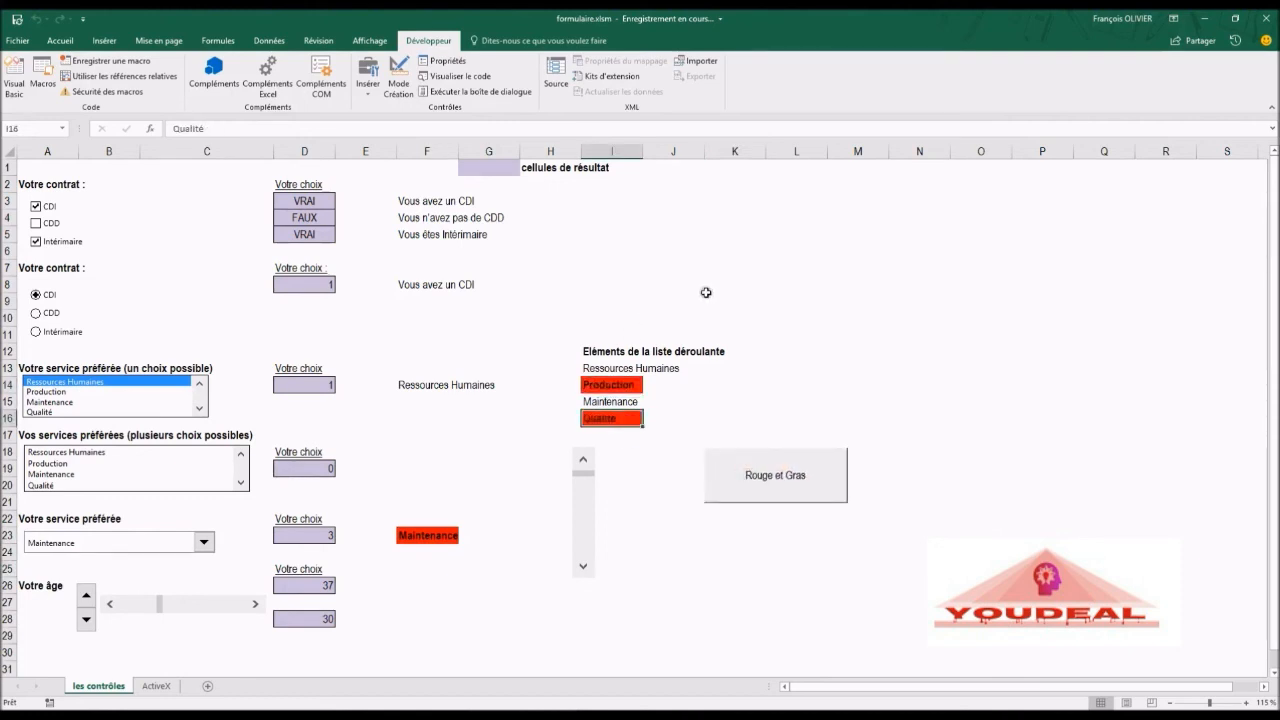